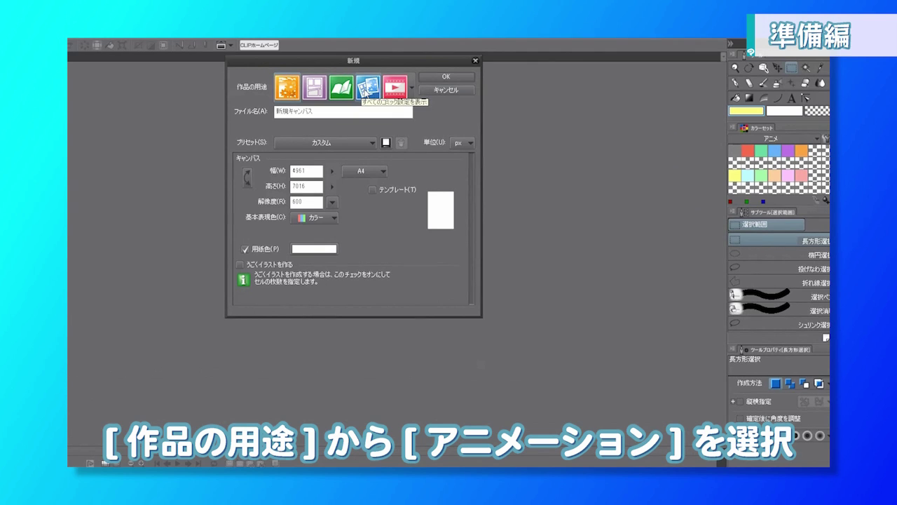
Set the new document's intended use to animation and name the file MF01_015
click(394, 89)
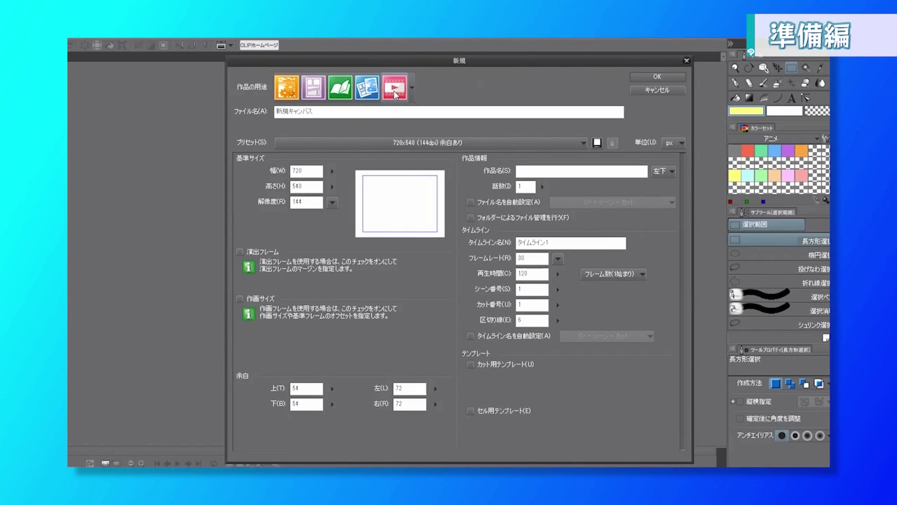
drag(330, 111, 275, 112)
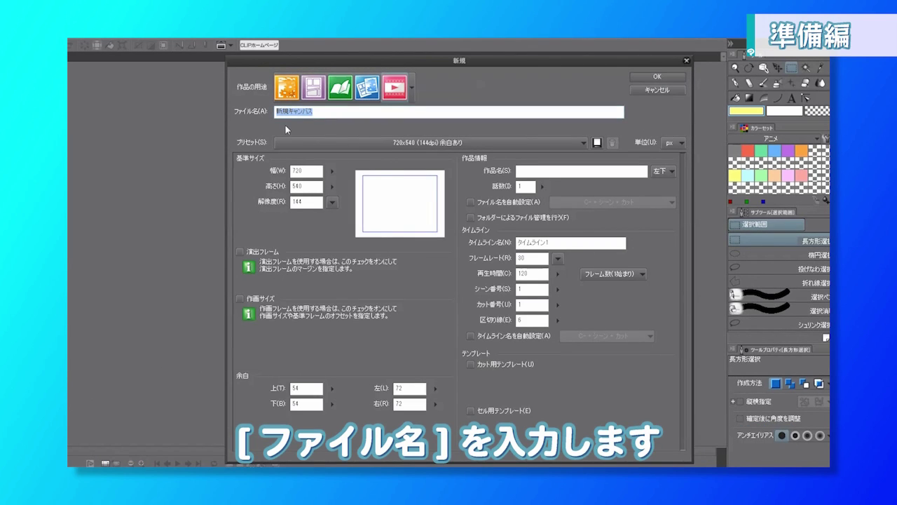
text(MF01_015)
Set the reference size to 1496 px wide and 834 px high at a resolution of 150
double_click(309, 169)
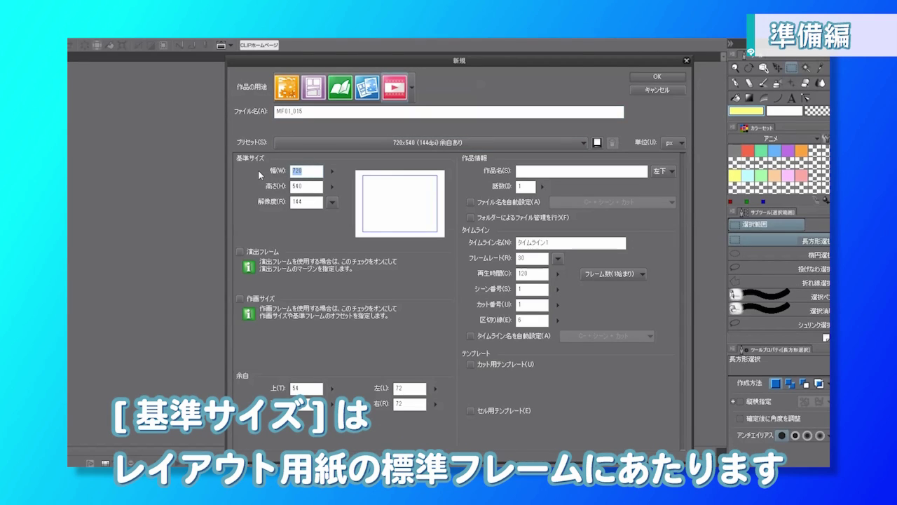
text(1496)
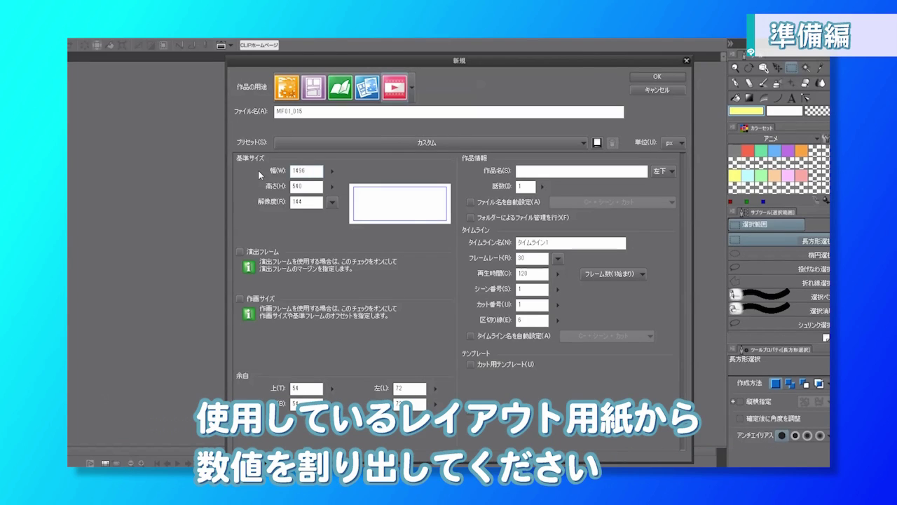
key(Tab)
text(834)
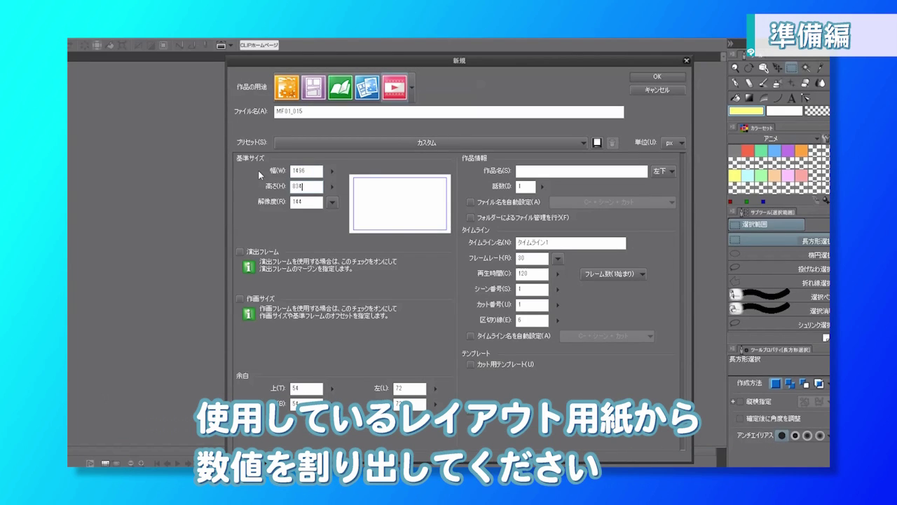
key(Tab)
text(150)
Enable the direction frame (演出フレーム) with margins of 40 at top and bottom and 76 at left and right
click(239, 252)
key(Tab)
text(40)
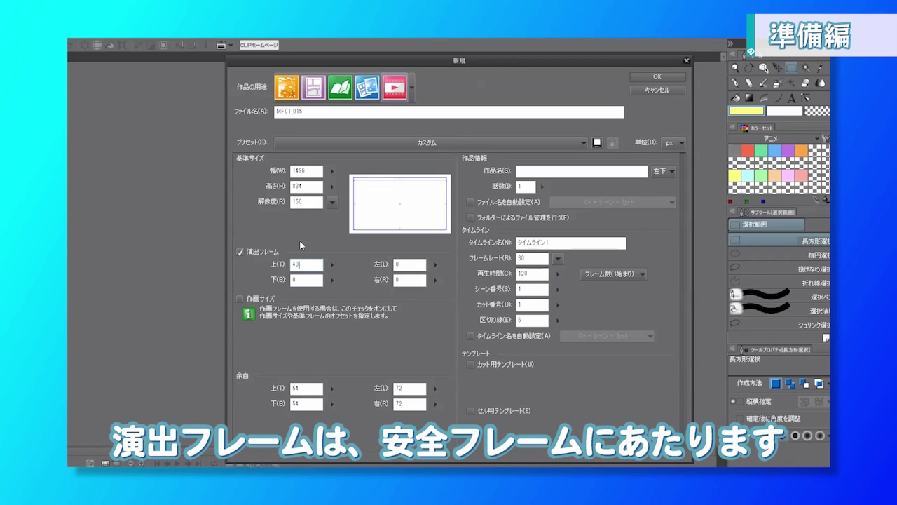
key(Tab)
text(40)
key(Tab)
text(76)
key(Tab)
text(76)
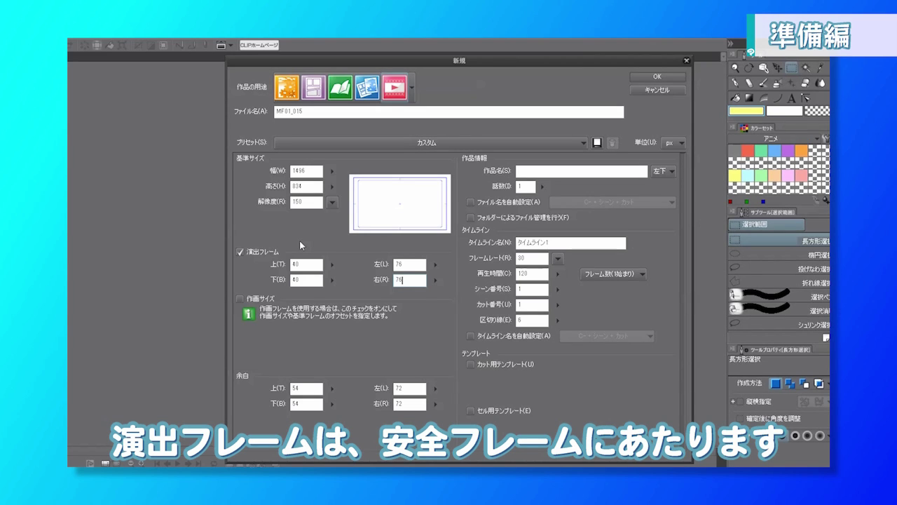
Enable the drawing size (作画サイズ) and set the blank margins to top 300, bottom 106, left 130 and right 130
click(240, 298)
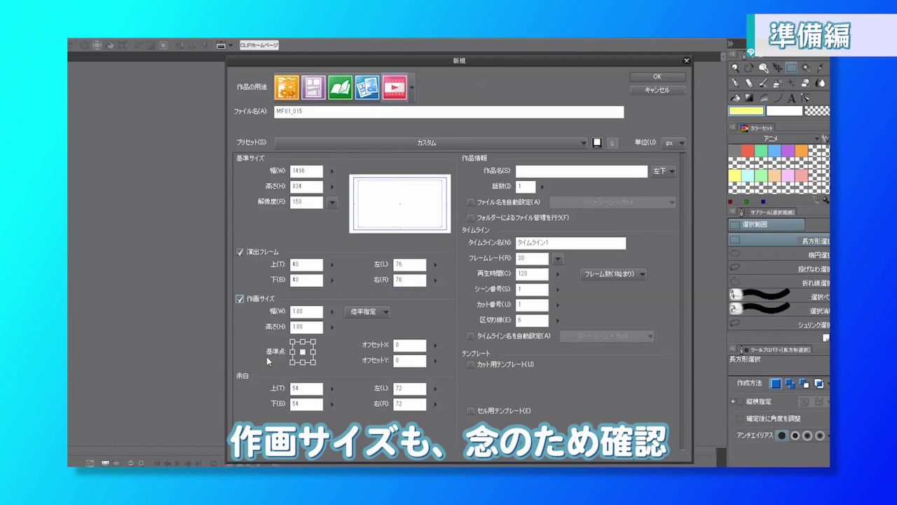
double_click(297, 388)
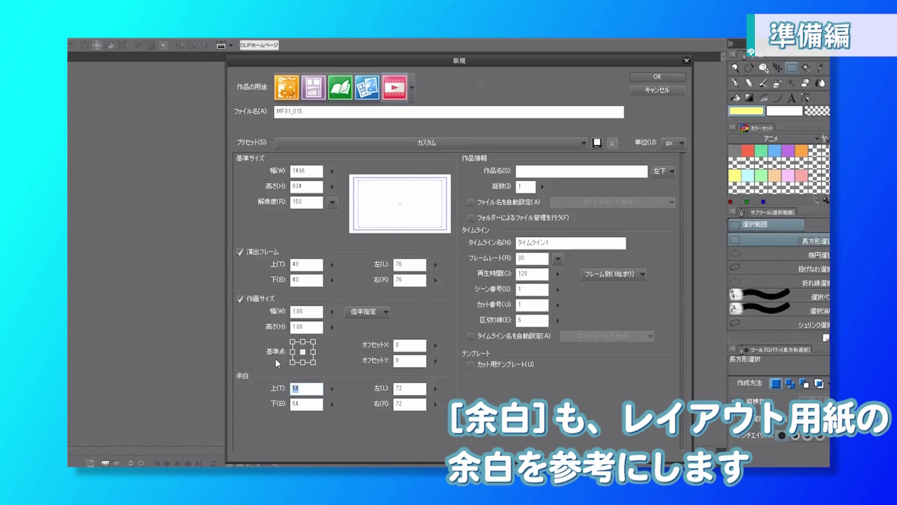
text(300)
key(Tab)
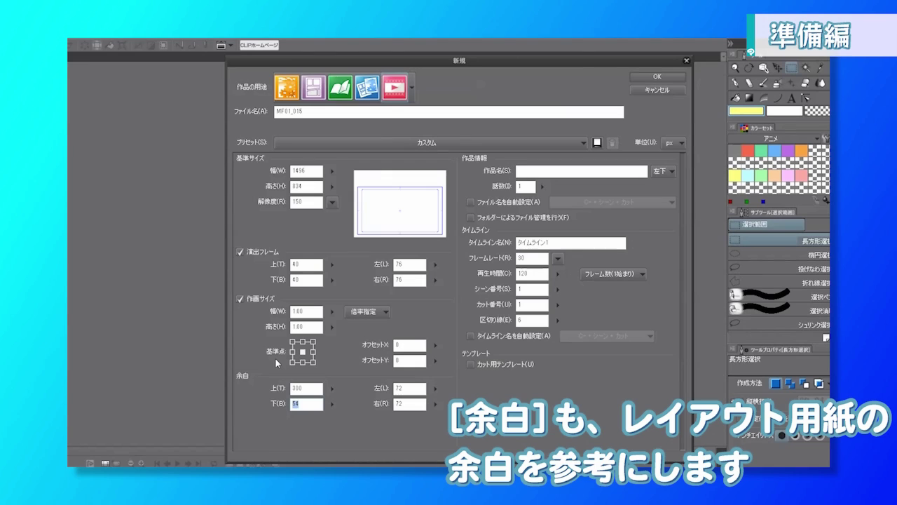
text(108)
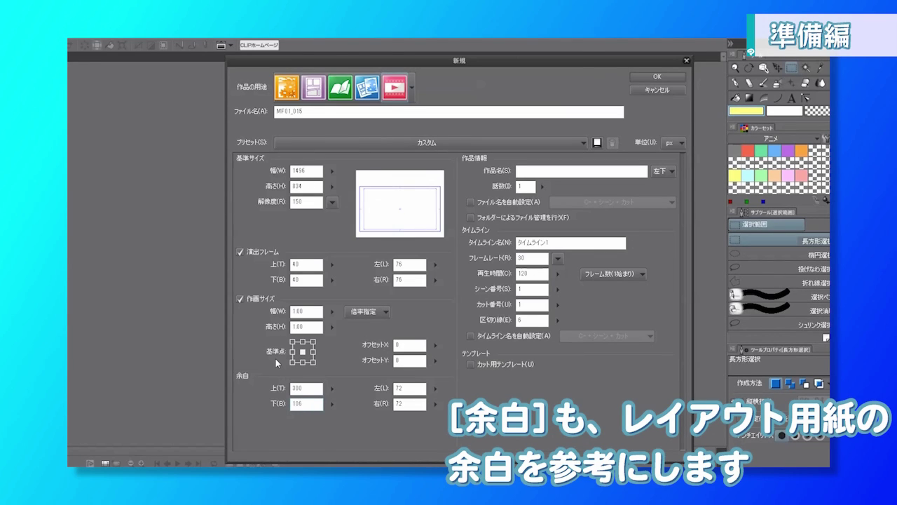
key(Tab)
text(130)
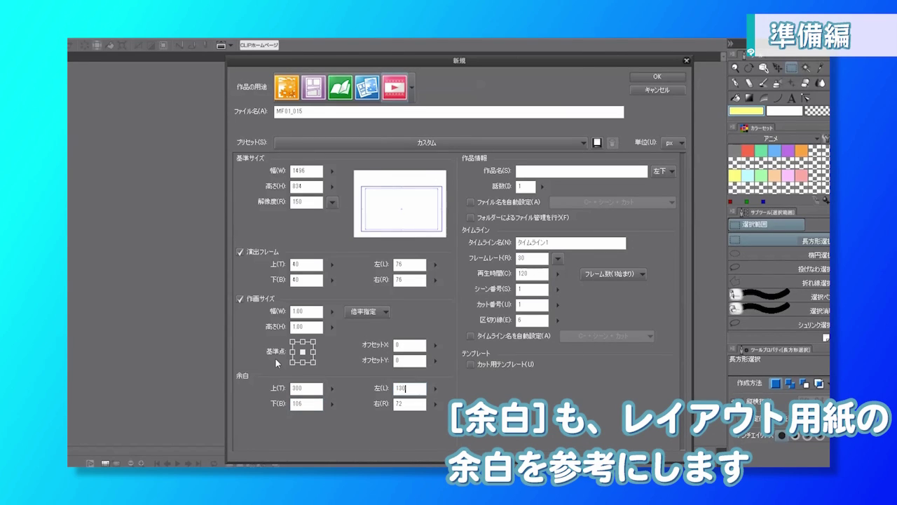
key(Tab)
text(130)
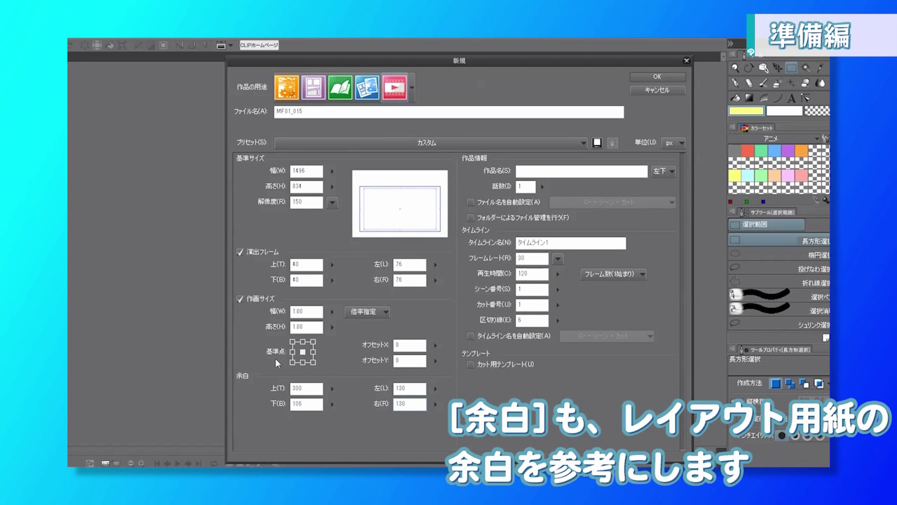
Enter 今、ふたりの道 as the work title in the work information
click(533, 172)
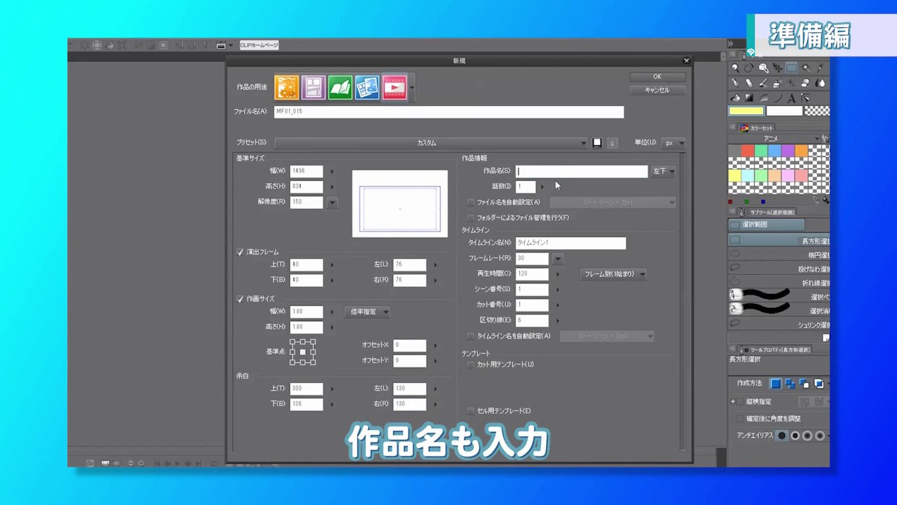
text(今、ふたりのみち)
key(space)
key(Return)
Name the timeline MF01_015 and set its frame rate to 24
click(568, 240)
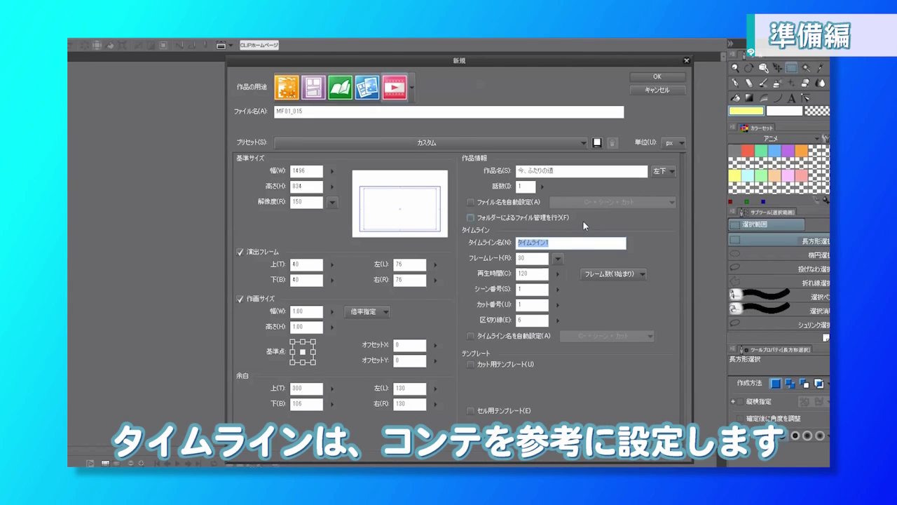
key(BackSpace)
text(MF01_015)
click(560, 259)
click(563, 311)
Set the playback time to 48 and the cut number to 15, and create the canvas
double_click(542, 276)
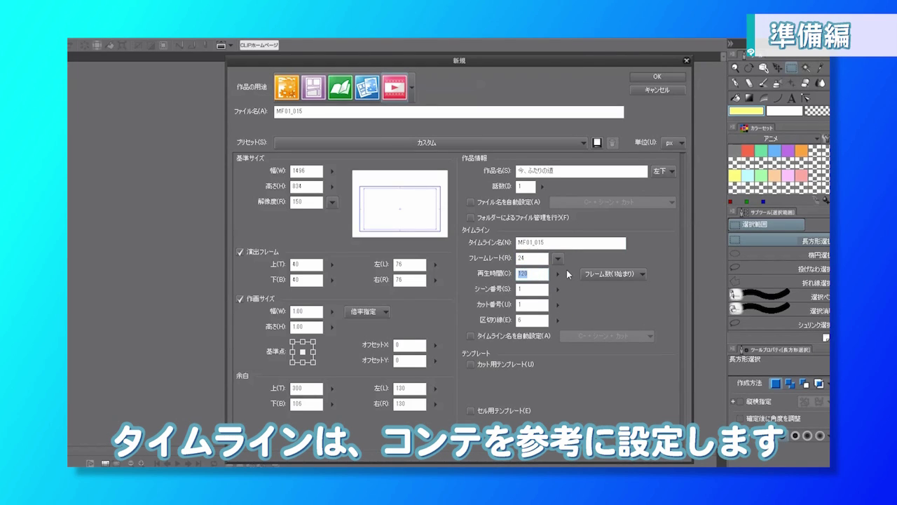
text(48)
click(533, 305)
key(BackSpace)
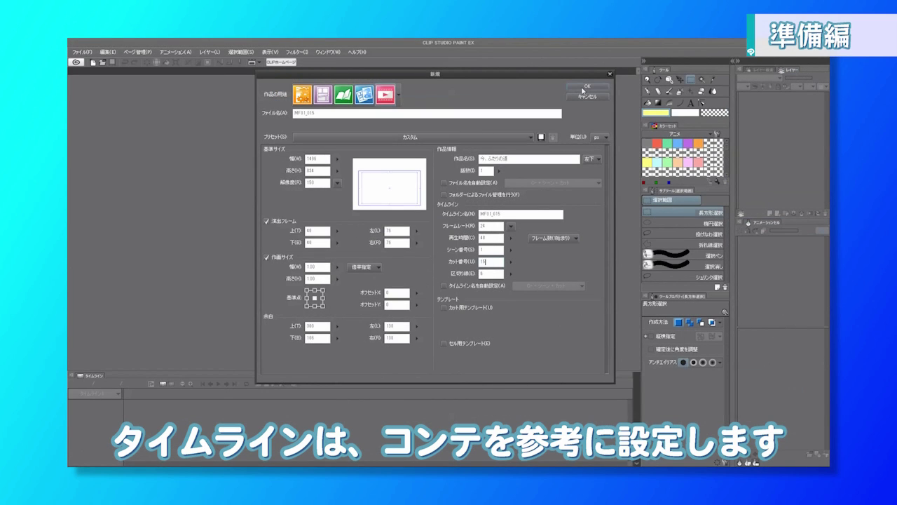
click(583, 88)
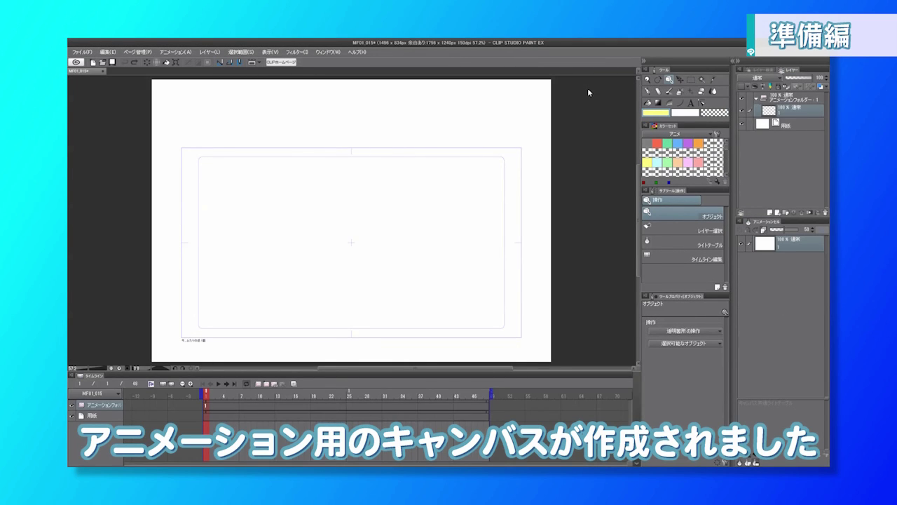
Import the scanned layout sheet ASAHI_LO_150dpi.png as an image directly above the paper layer
click(785, 125)
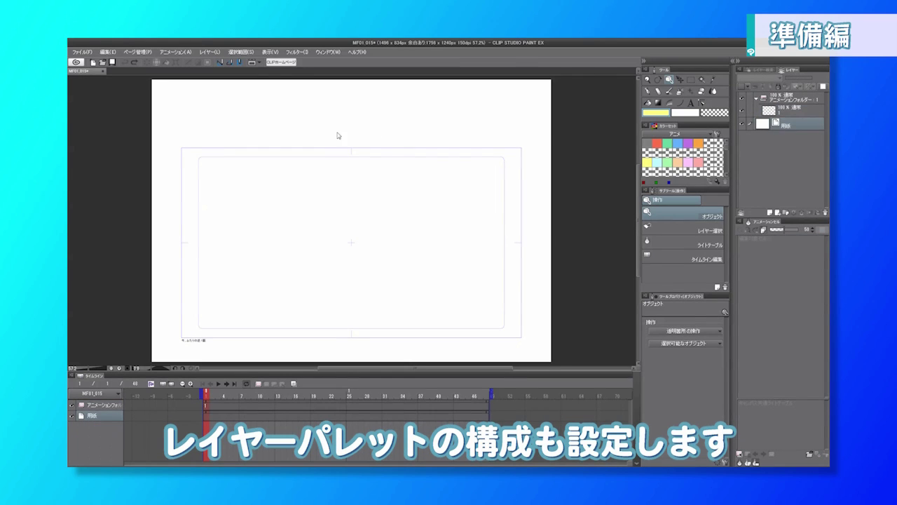
click(82, 53)
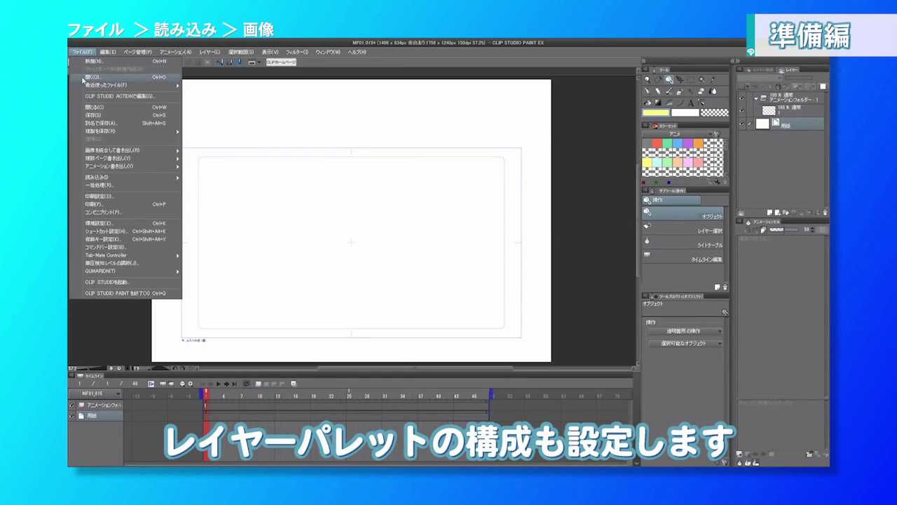
mouse_move(122, 177)
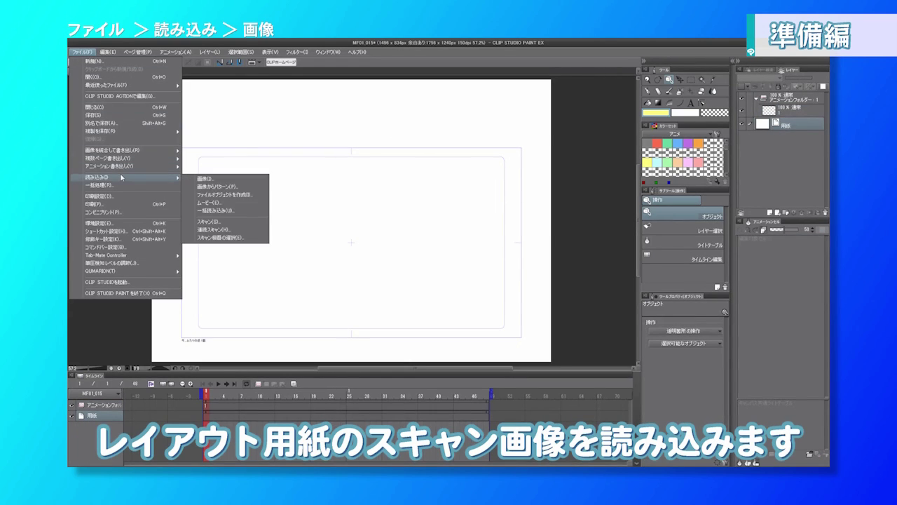
click(207, 180)
click(101, 116)
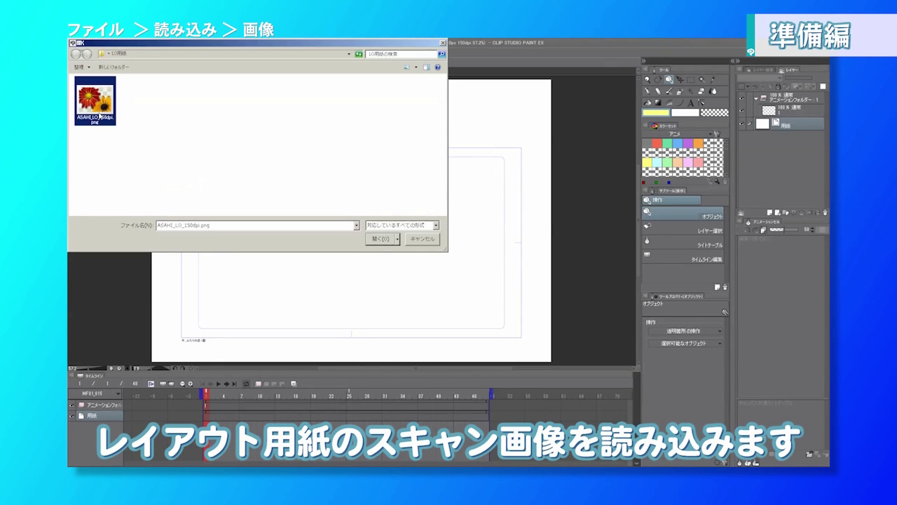
click(385, 240)
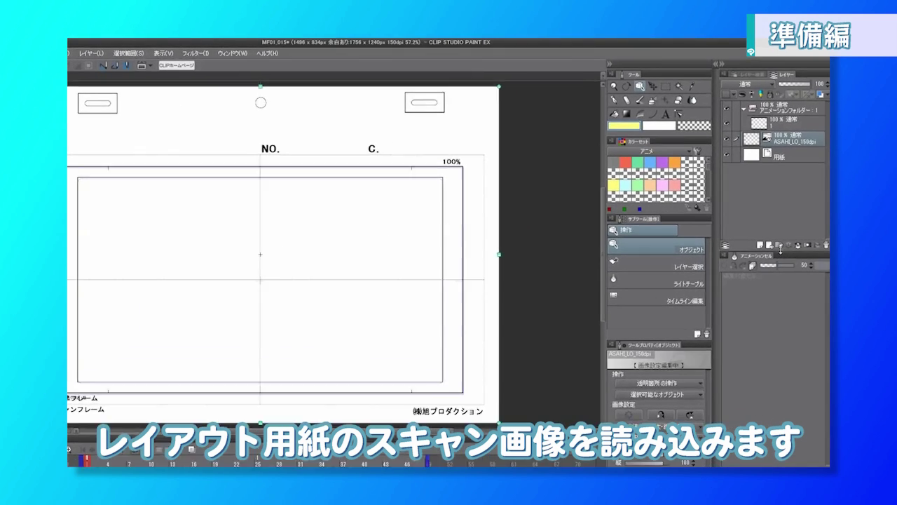
Create a layer folder above the imported layout sheet and name it ラフ原画
click(780, 246)
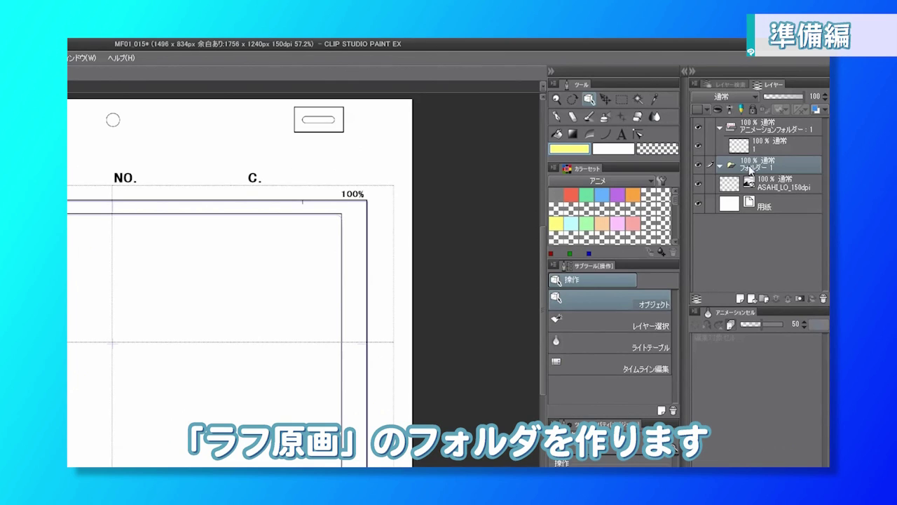
double_click(772, 169)
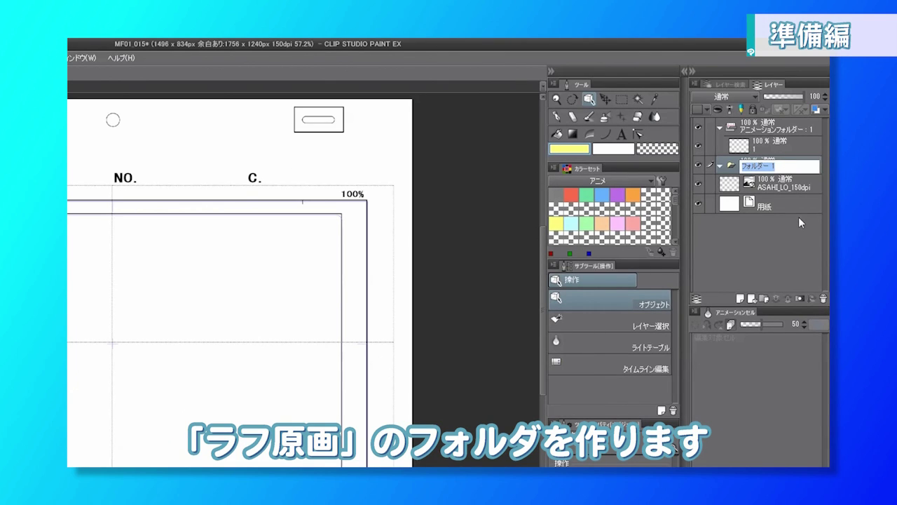
text(ラフげんが)
key(space)
key(Return)
key(Return)
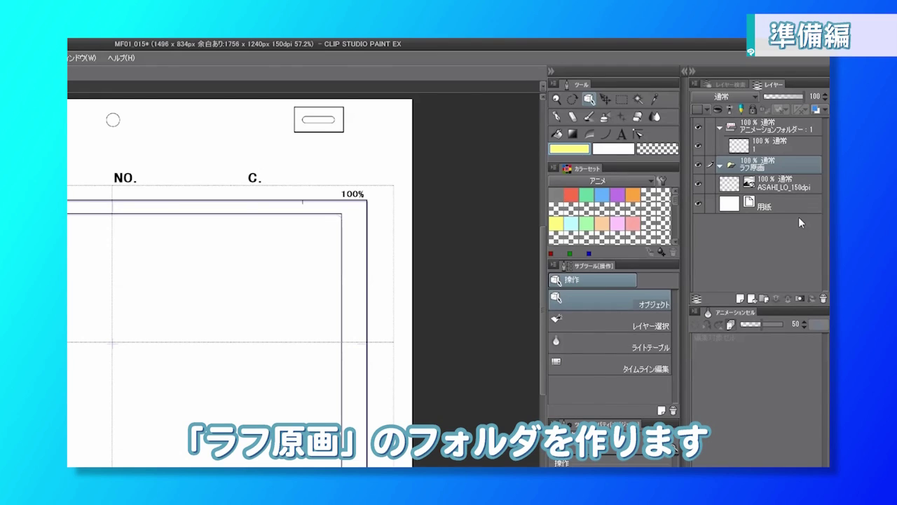
Rename the animation folder to A and move it into the ラフ原画 folder
double_click(767, 129)
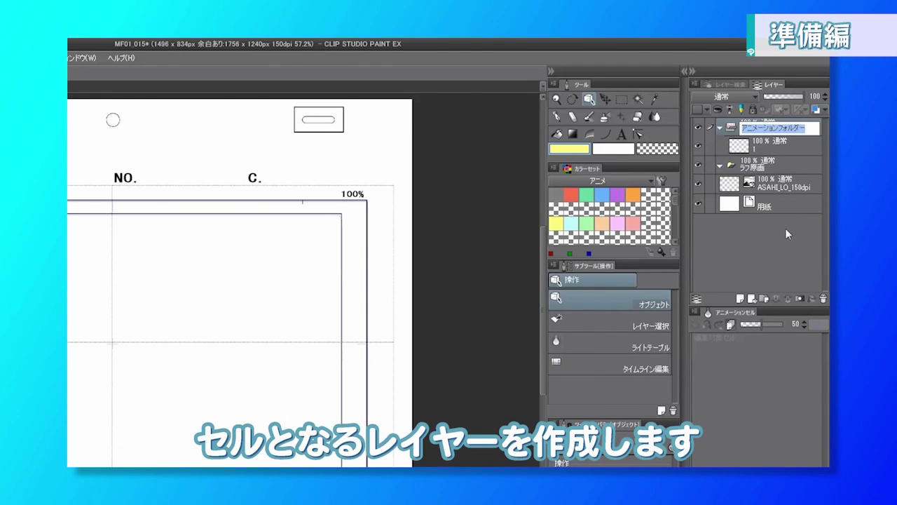
text(A)
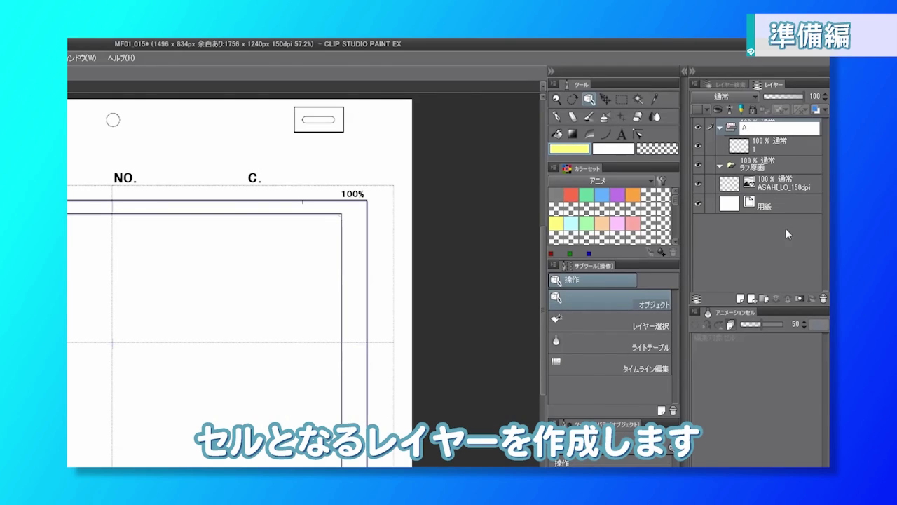
key(Return)
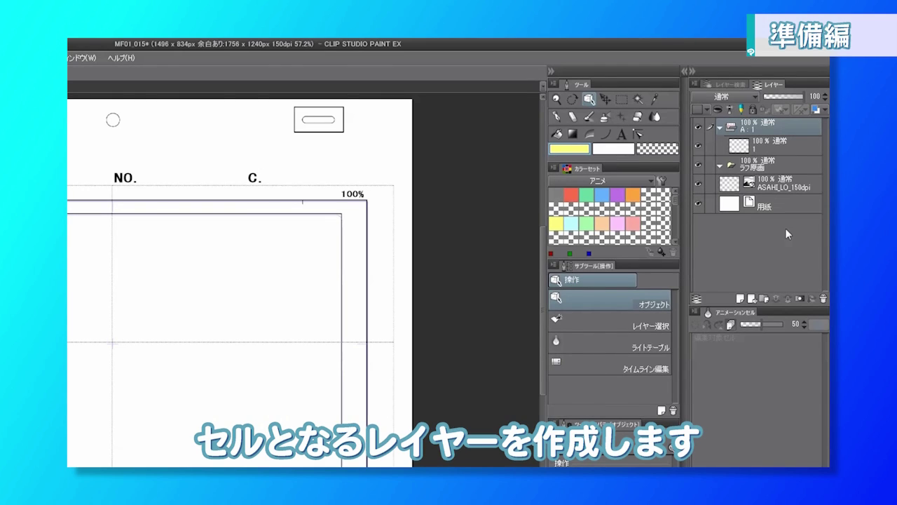
drag(776, 146, 767, 166)
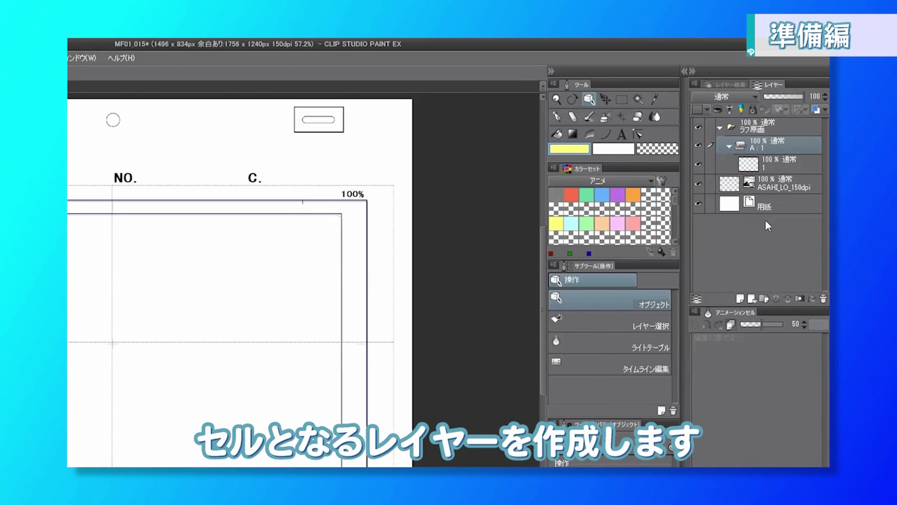
Replace cel layer 1 in animation folder A with a new layer folder
click(768, 171)
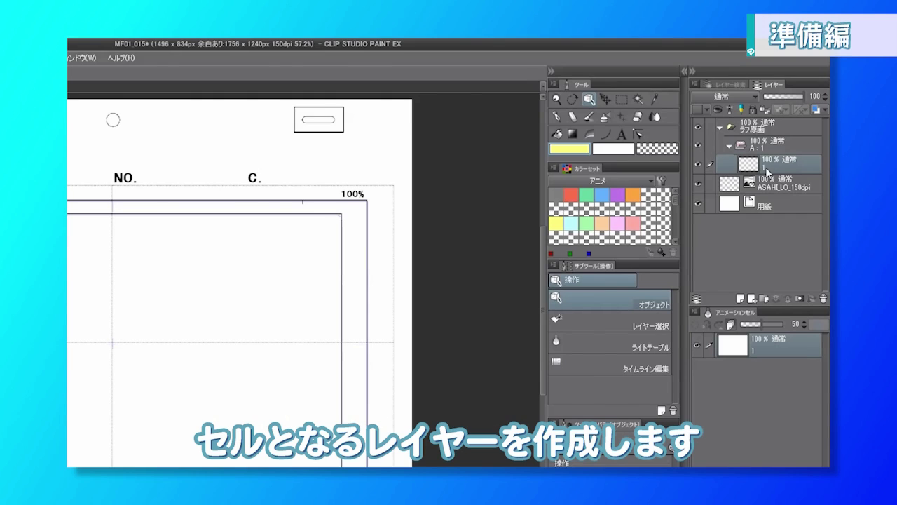
click(824, 299)
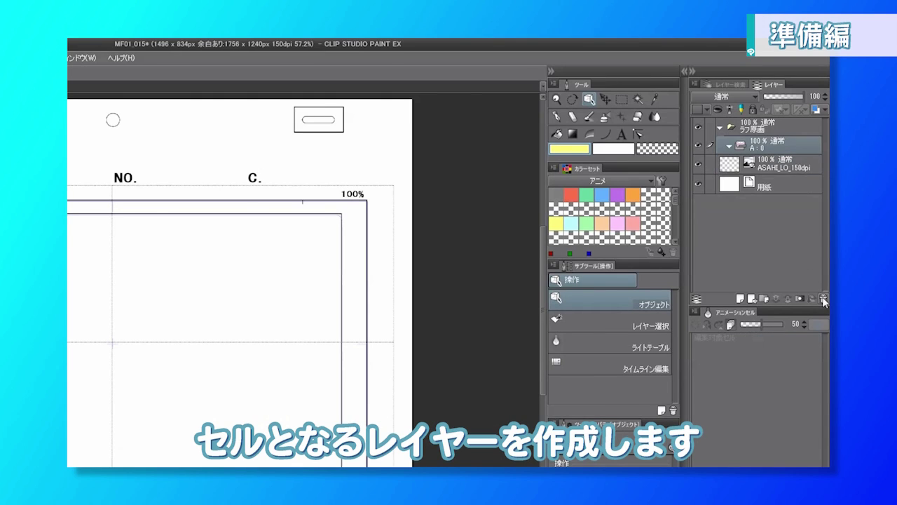
click(764, 299)
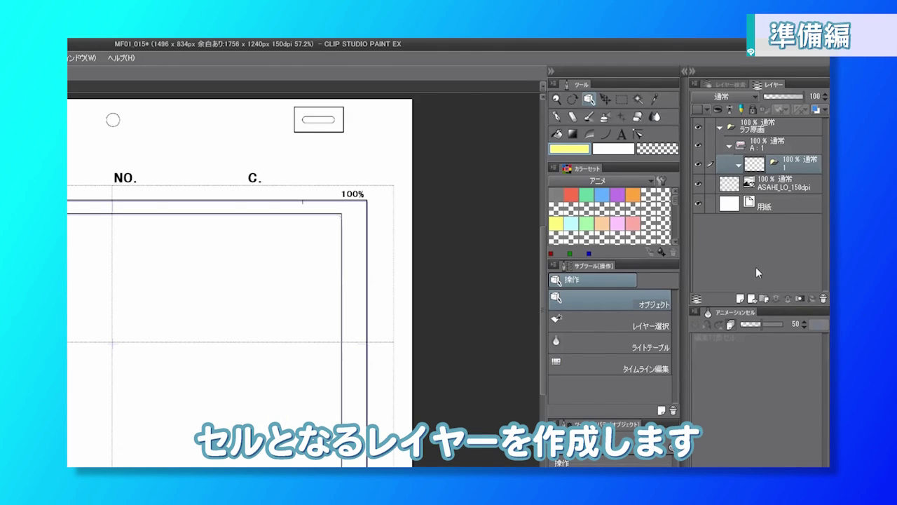
Add five new raster layers inside the cel folder within animation folder A
click(740, 299)
click(741, 299)
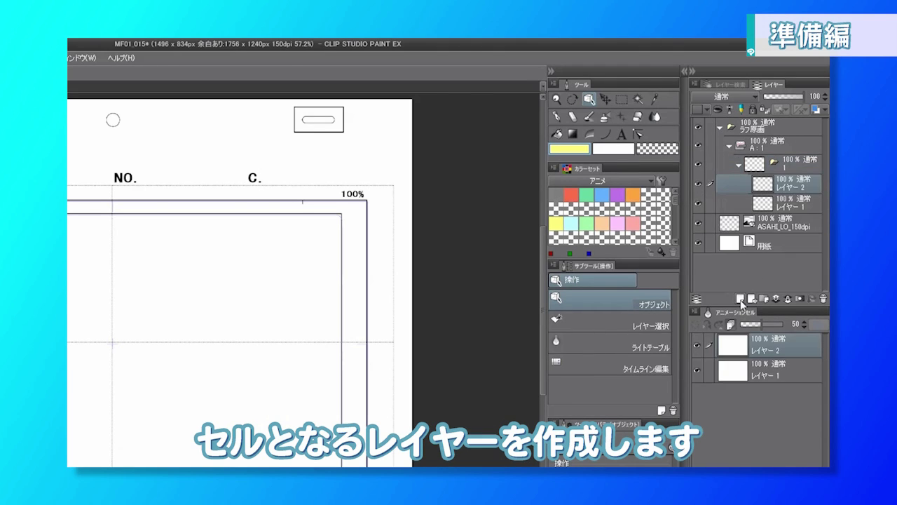
click(740, 299)
click(740, 300)
click(740, 300)
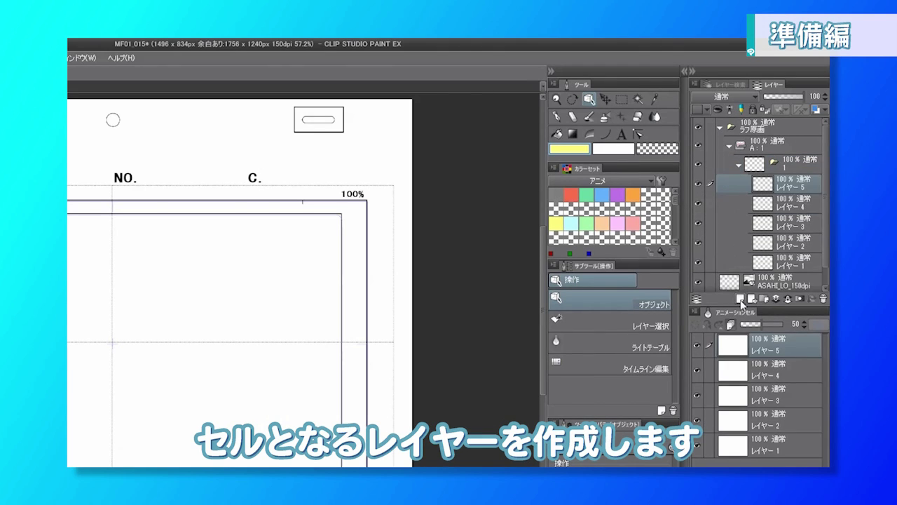
Rename the five raster layers in the cel folder, from top to bottom, as Black, Red, Green, Blue and Shadow
double_click(786, 187)
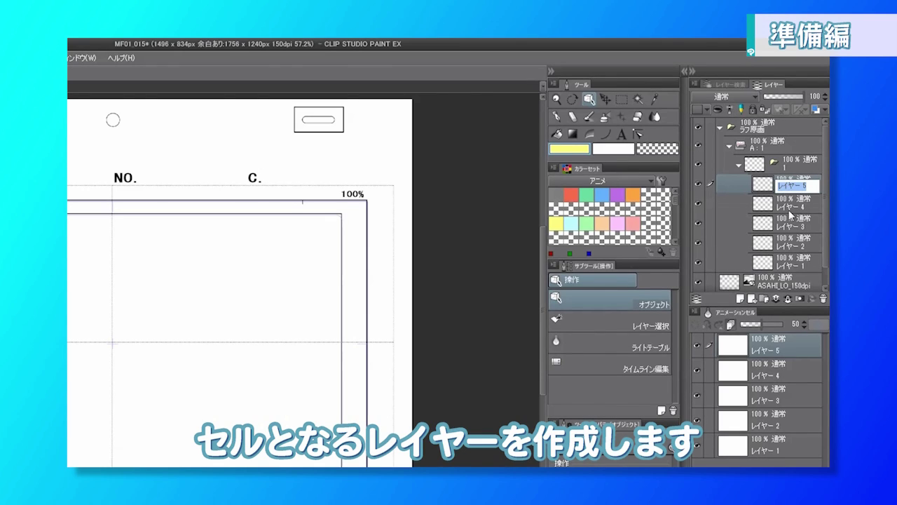
text(Black)
key(Return)
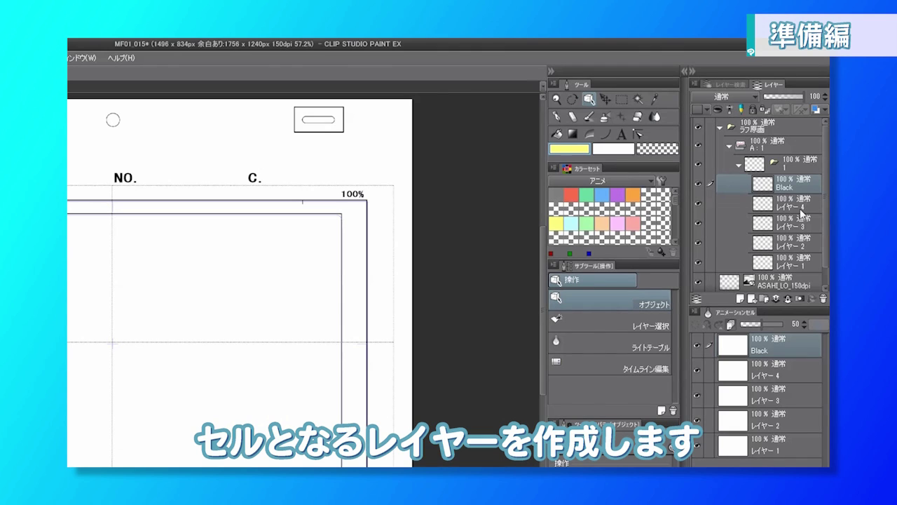
double_click(801, 209)
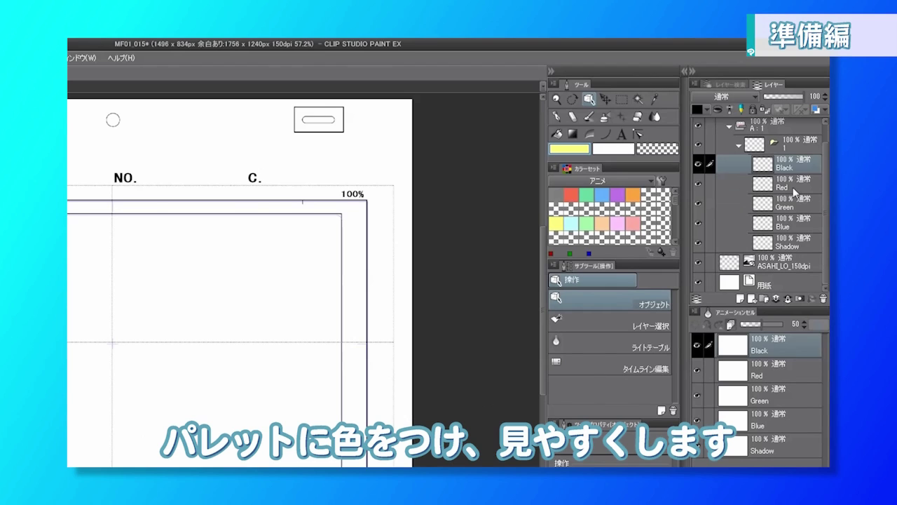
Assign matching palette colors to three layers: red (赤色) for Red, green (緑色) for Green and blue (青色) for Blue
click(793, 187)
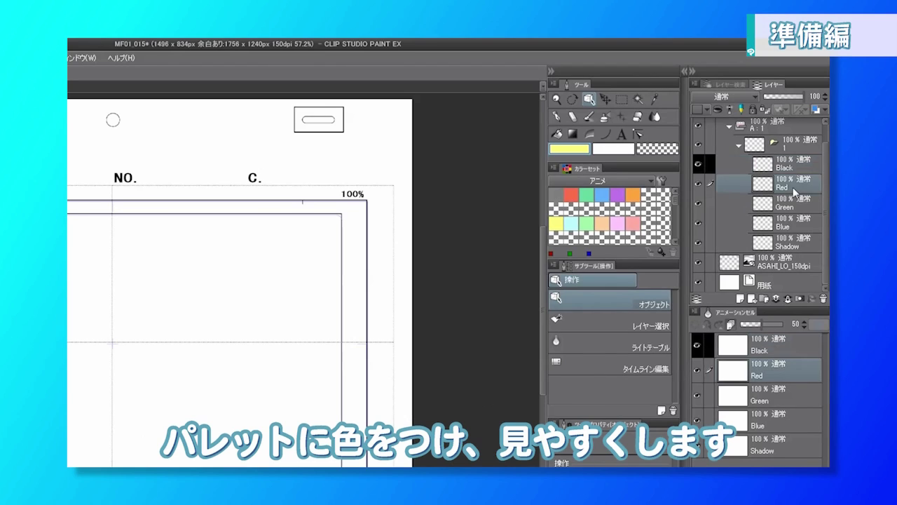
click(704, 111)
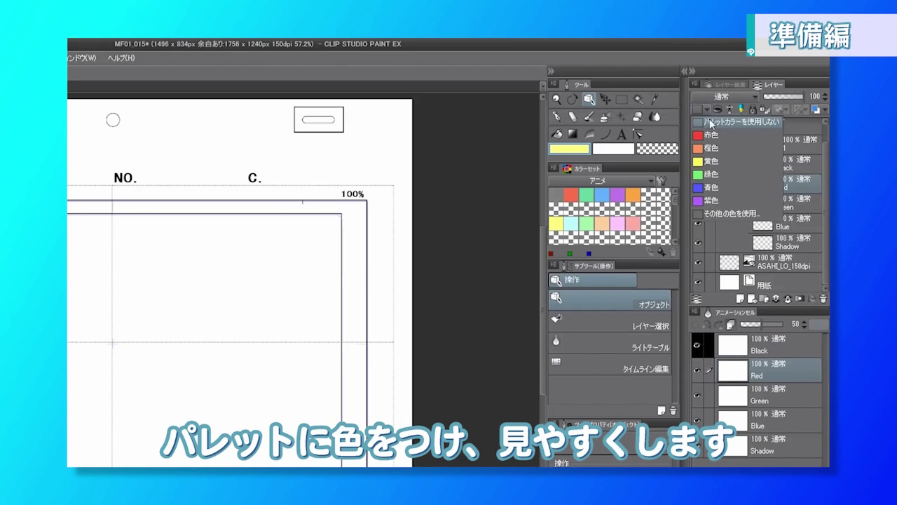
click(711, 136)
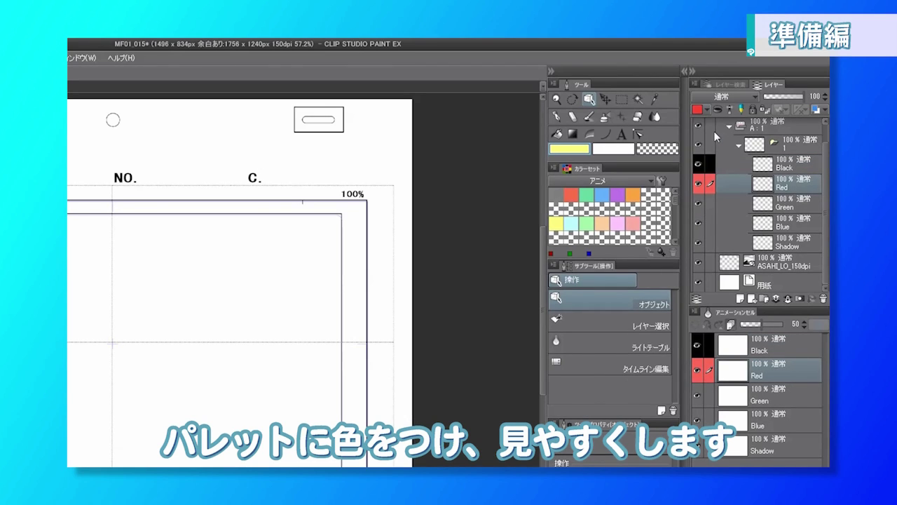
click(794, 204)
click(705, 111)
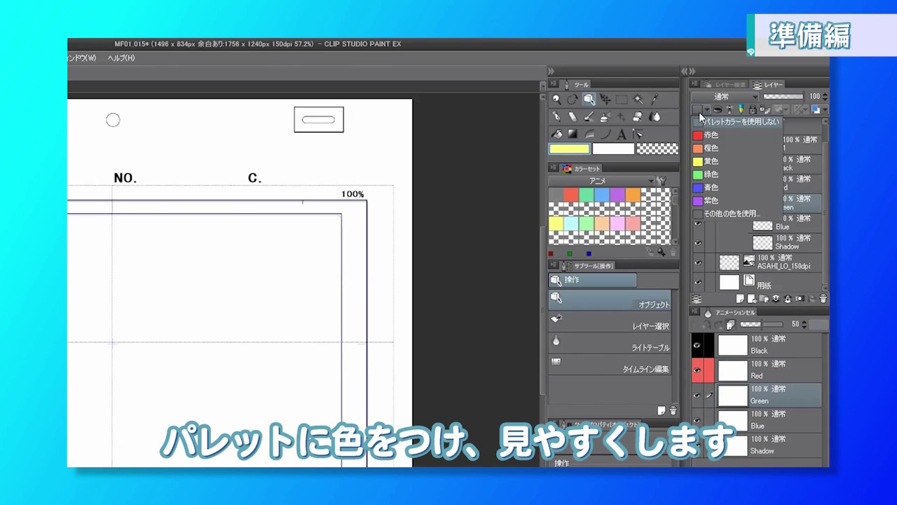
click(710, 178)
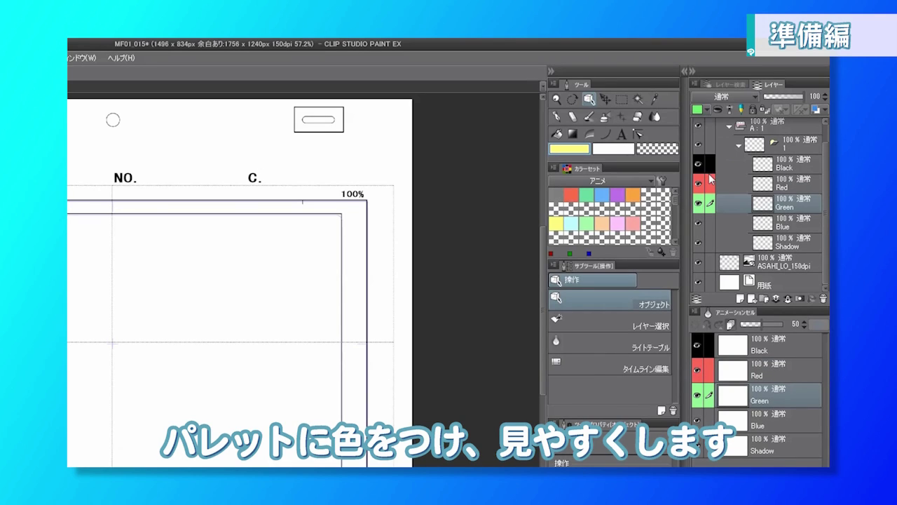
click(791, 225)
click(701, 111)
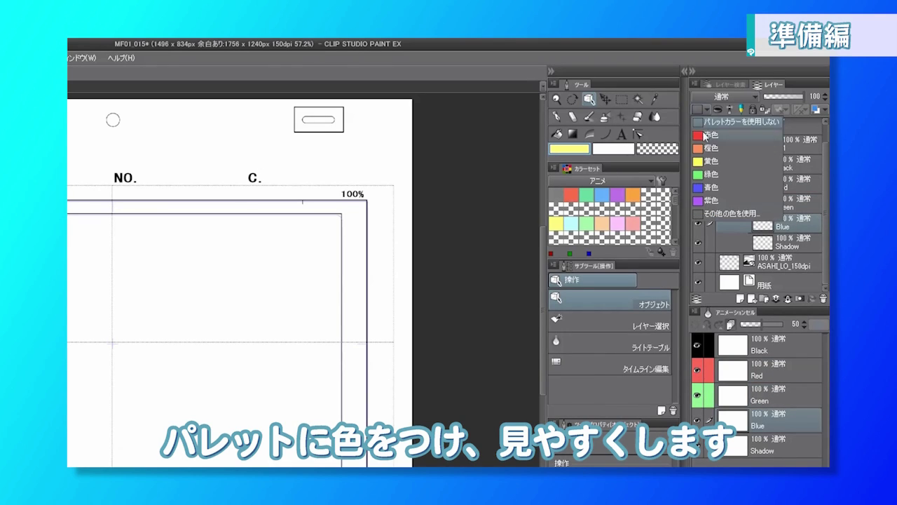
click(714, 190)
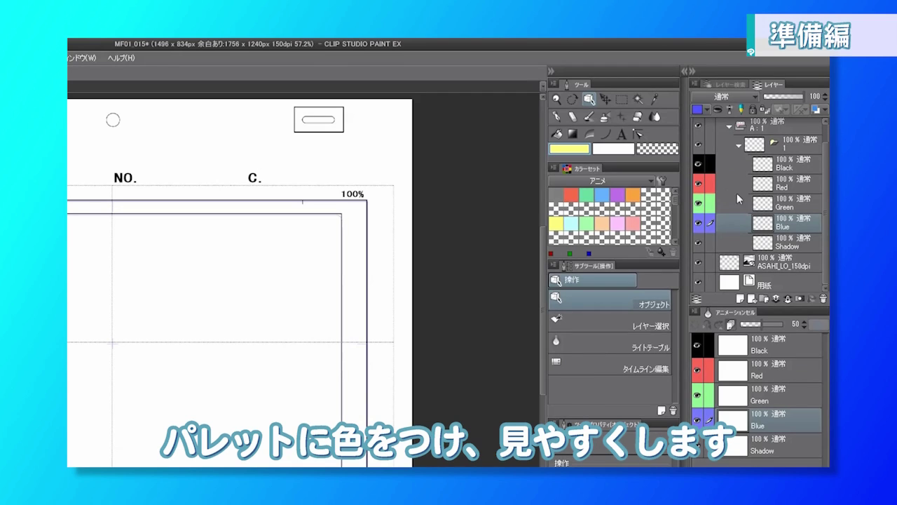
Give the Shadow layer a custom light cyan palette color from the basic colors
click(792, 243)
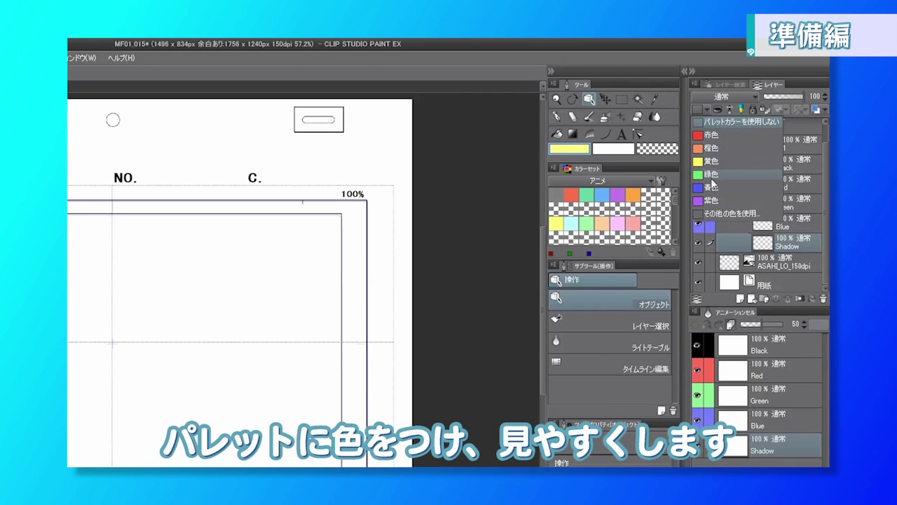
click(708, 214)
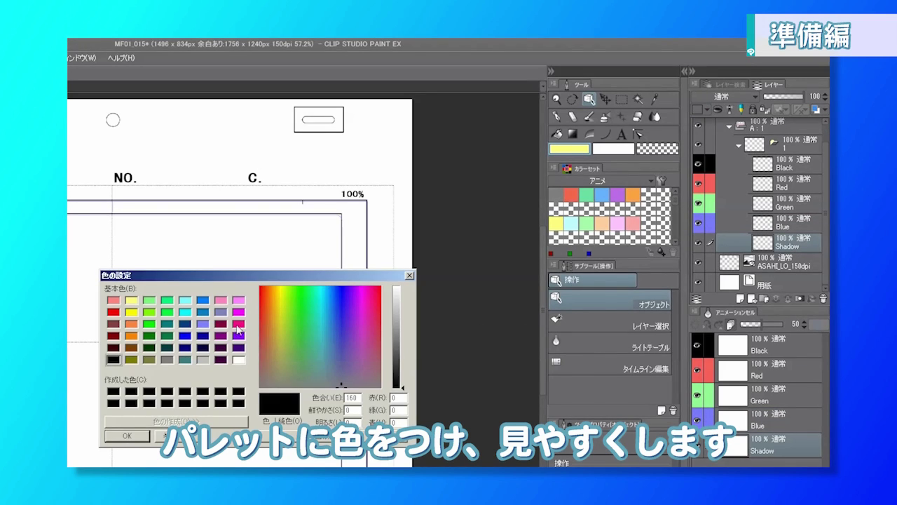
click(185, 300)
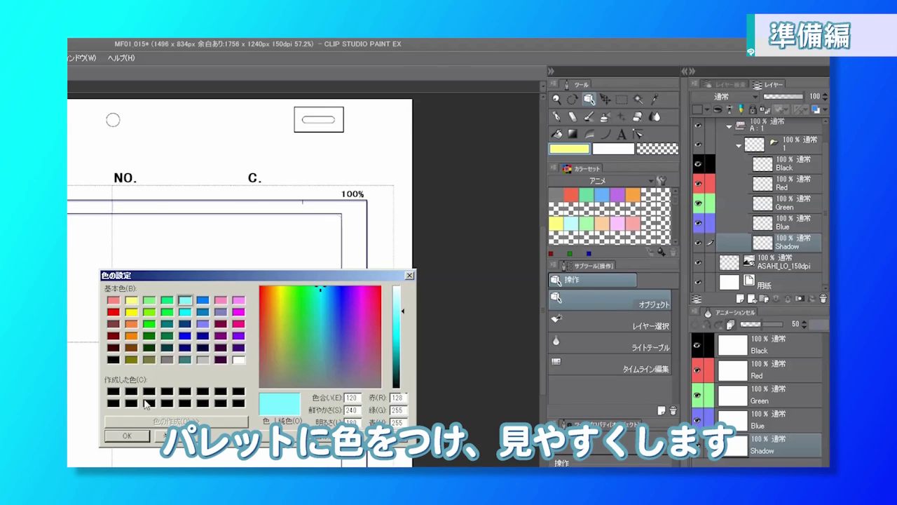
click(137, 436)
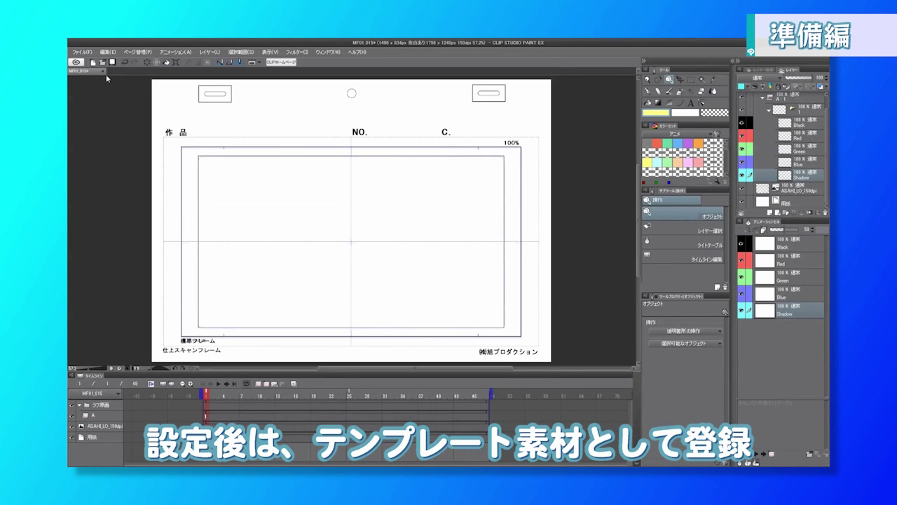
Start registering the layers as a template material and name the material 旭テンプレート
click(108, 53)
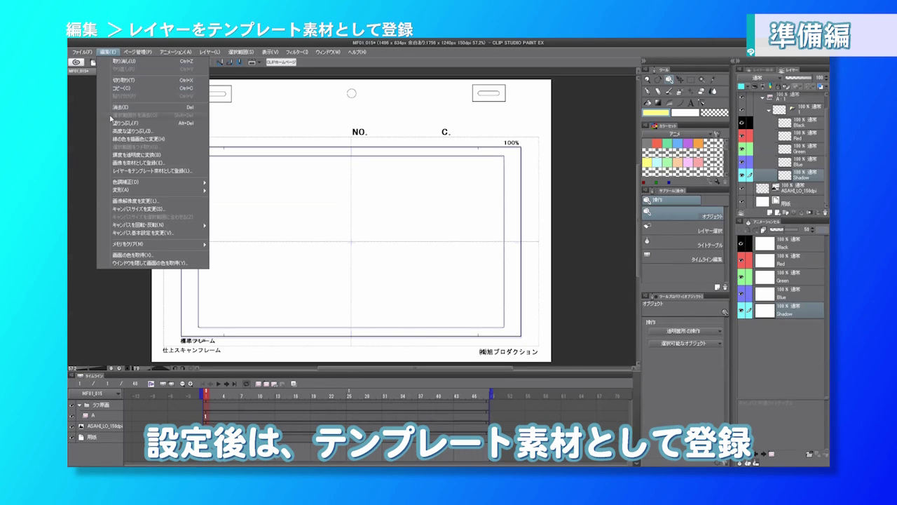
click(124, 171)
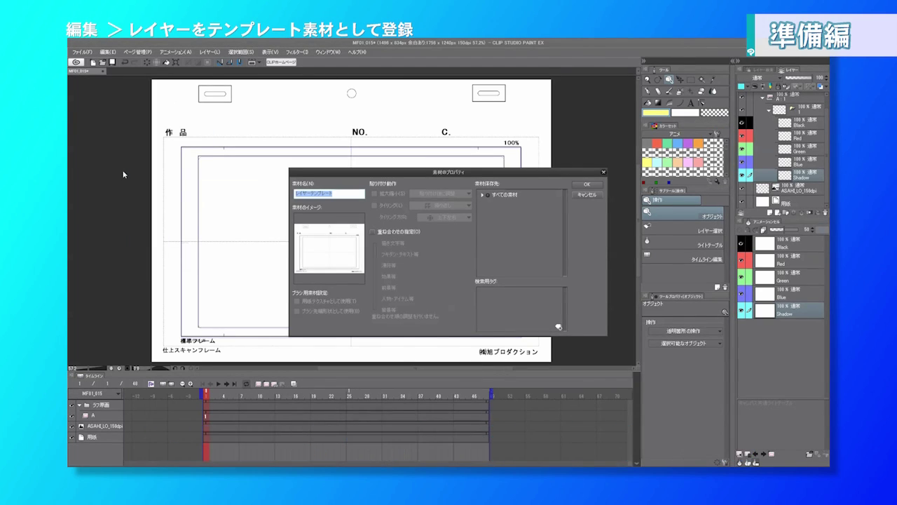
click(339, 193)
drag(338, 192, 291, 195)
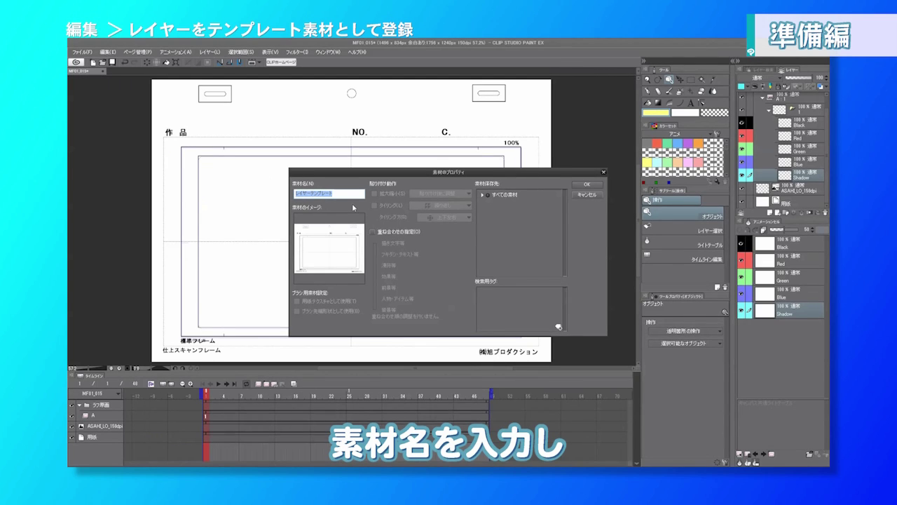
key(BackSpace)
text(旭てんぷれーと)
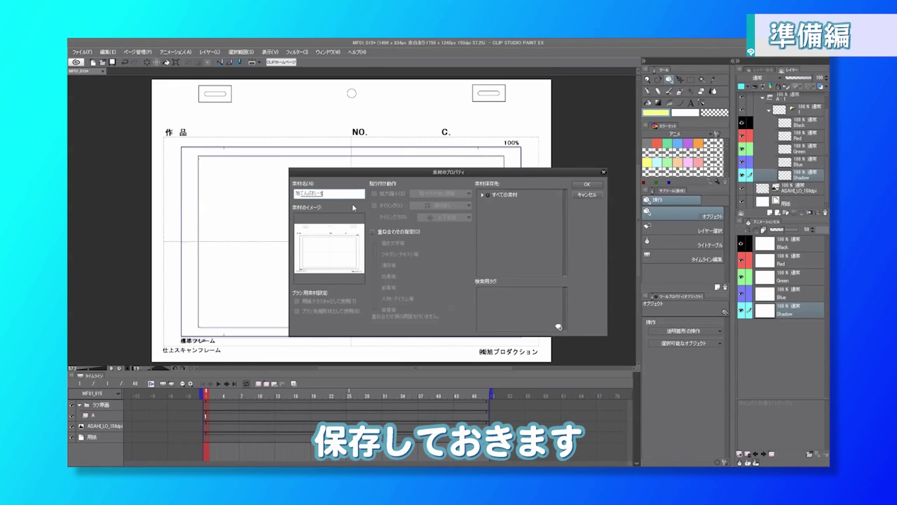
key(space)
key(Return)
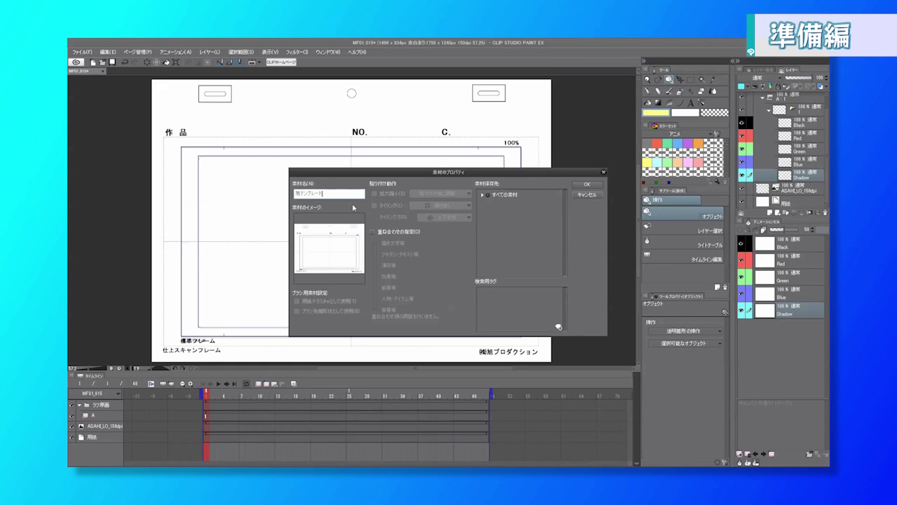
Choose the ダウンロード folder under すべての素材 as the save location and register the template material
click(504, 200)
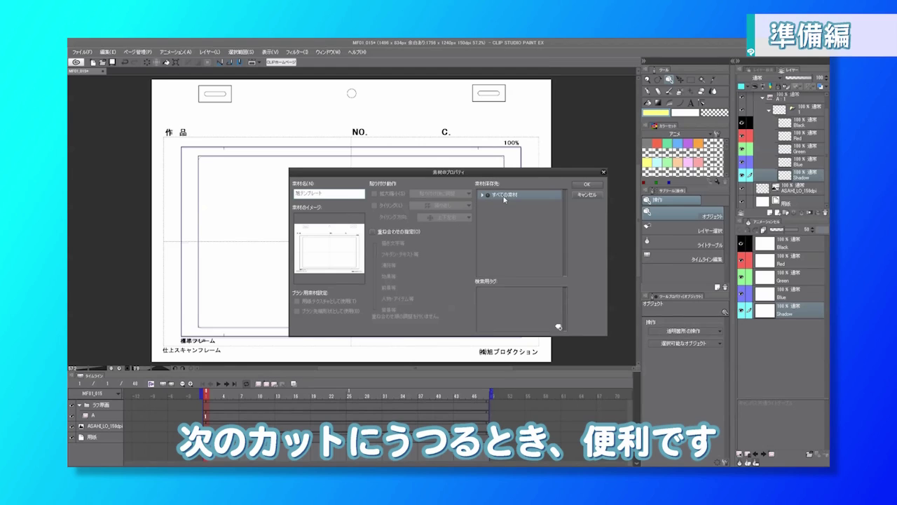
click(483, 196)
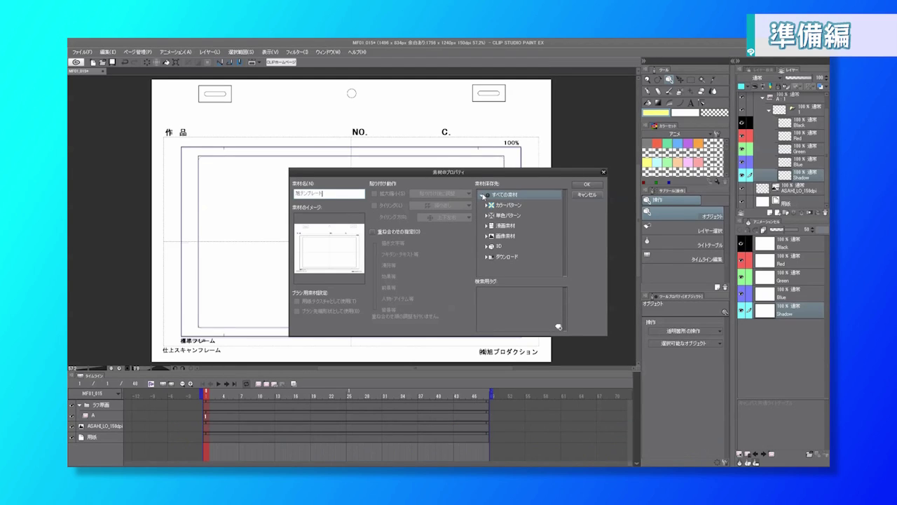
click(500, 260)
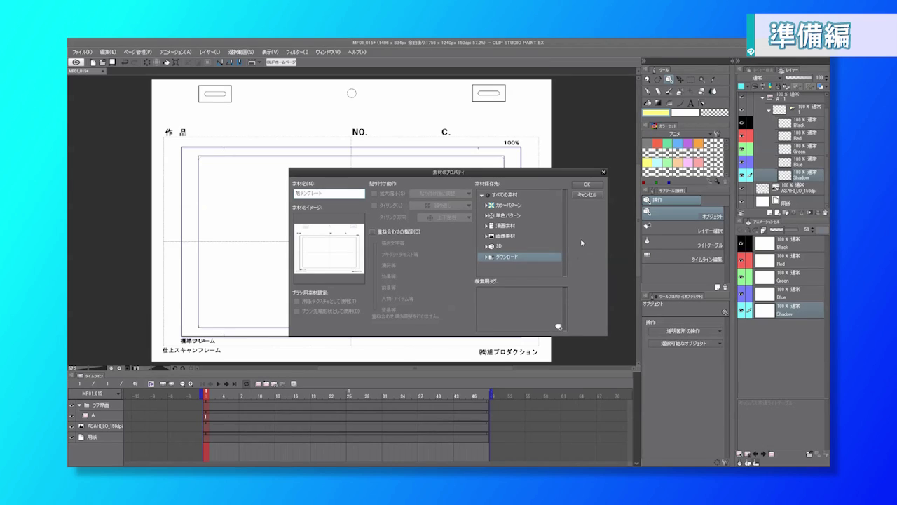
click(587, 185)
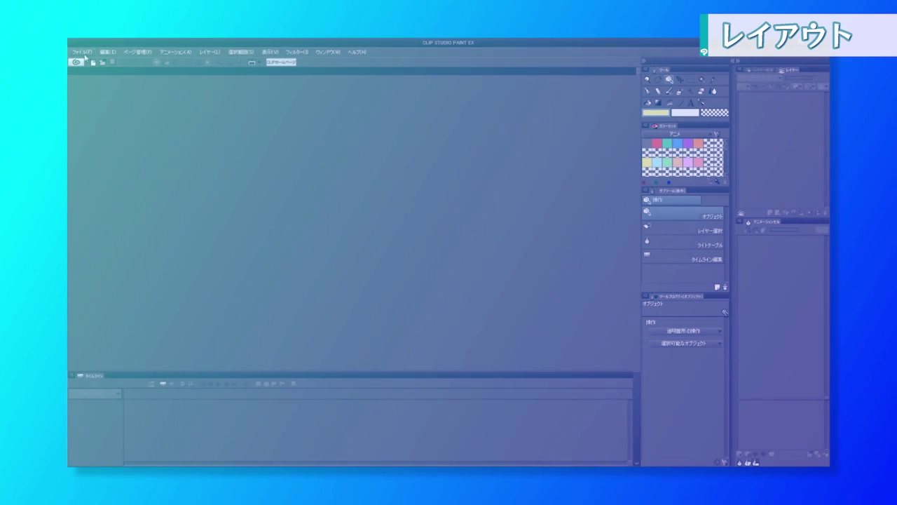
Create a new animation canvas that uses the registered 旭テンプレート as its cut template (カット用テンプレート)
click(82, 52)
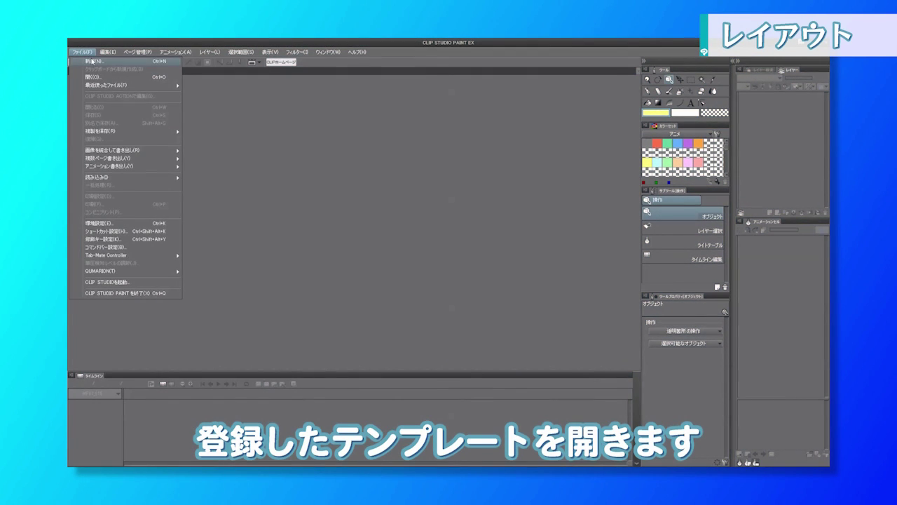
click(91, 61)
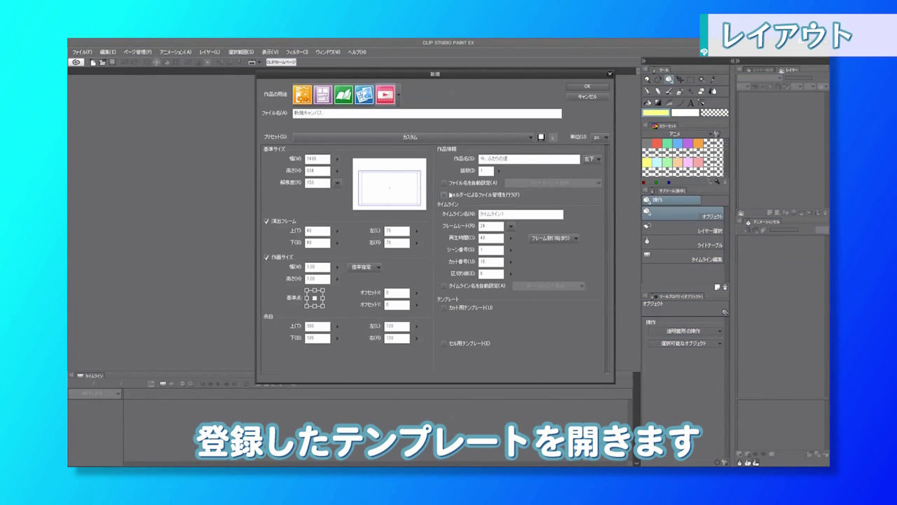
click(443, 308)
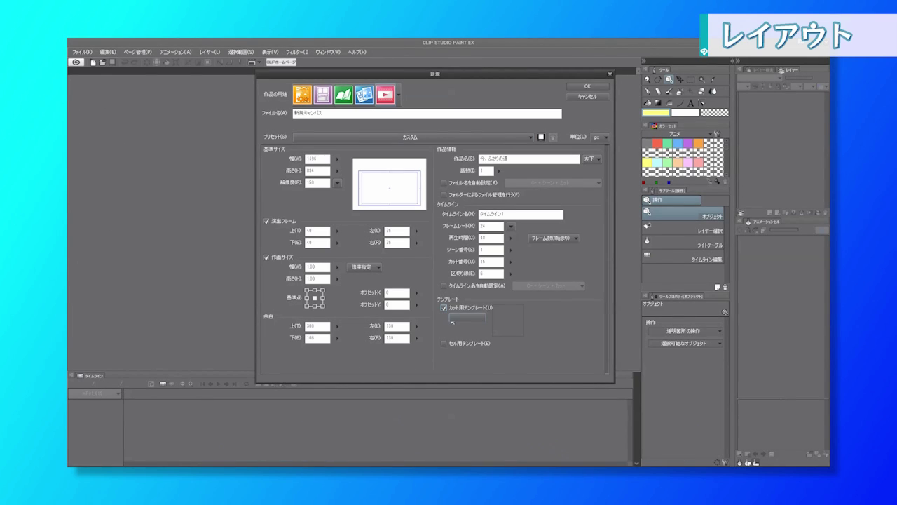
click(453, 322)
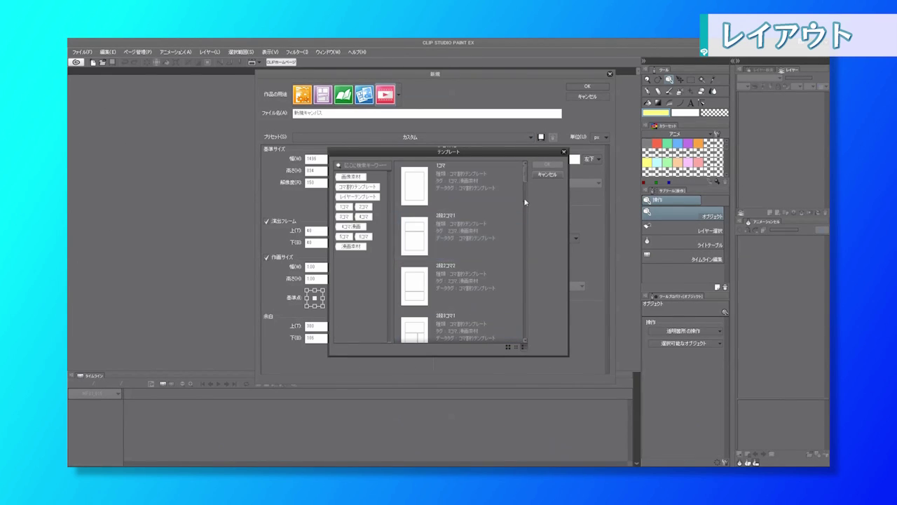
drag(526, 180, 530, 341)
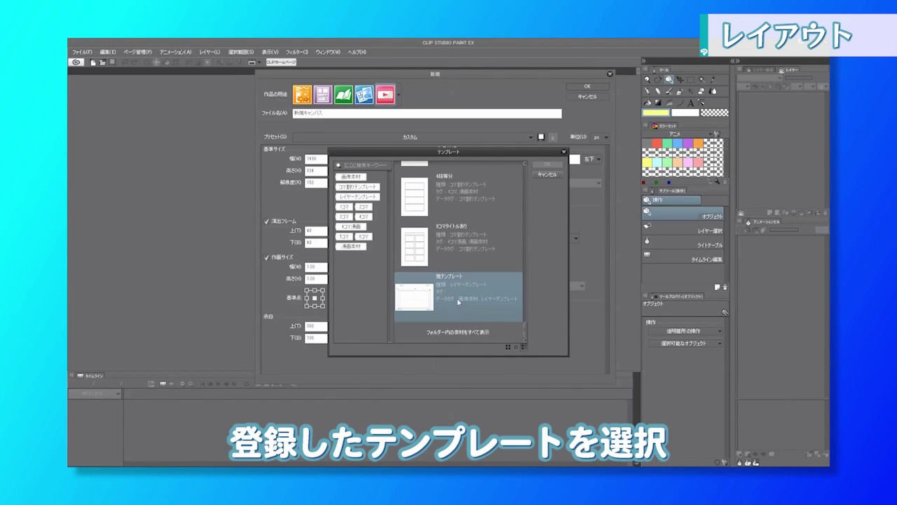
click(463, 301)
click(547, 165)
click(596, 88)
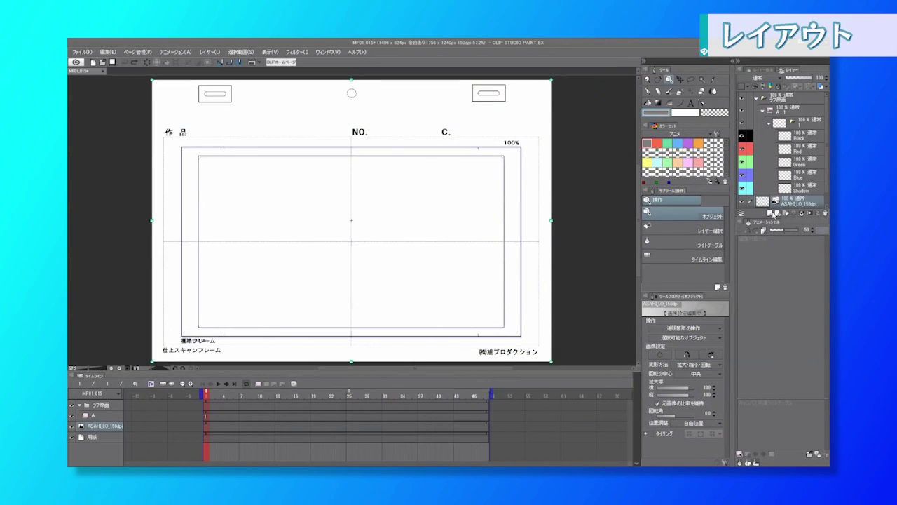
Add a new raster layer directly above the ASAHI_LO_150dpi layout sheet and name it 原図
click(771, 213)
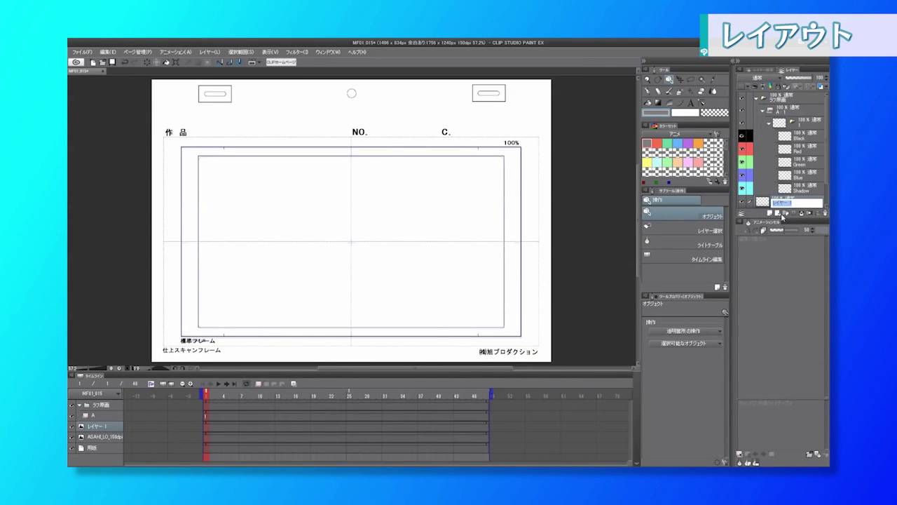
key(BackSpace)
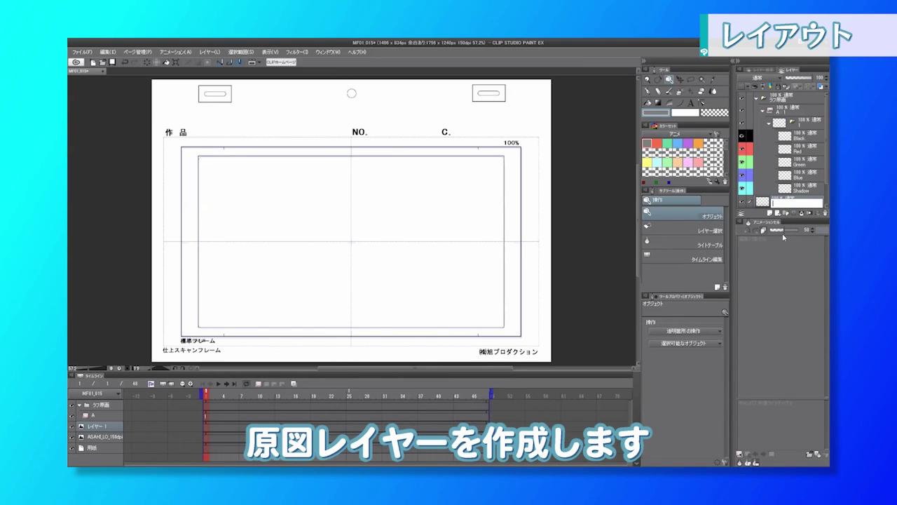
text(原図)
key(Return)
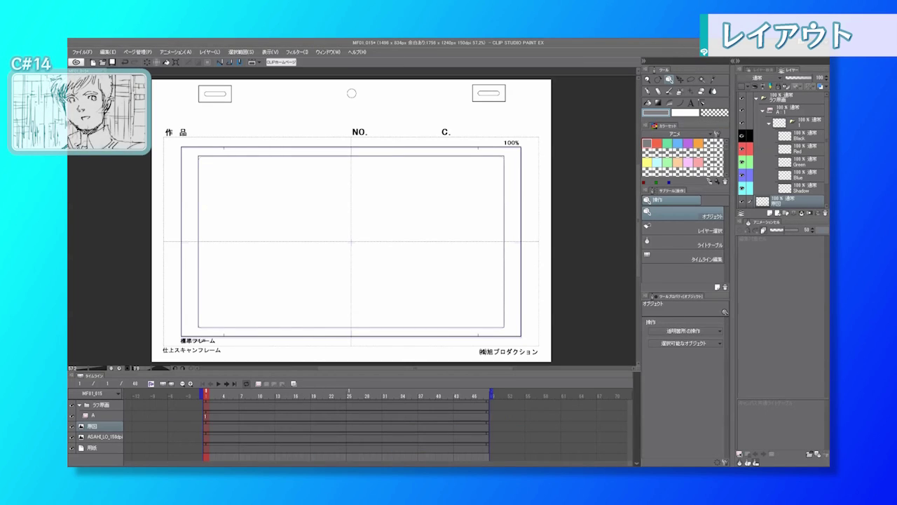
Rough in the background buildings across the layout frame on the 原図 layer with the G-pen
drag(582, 249, 589, 239)
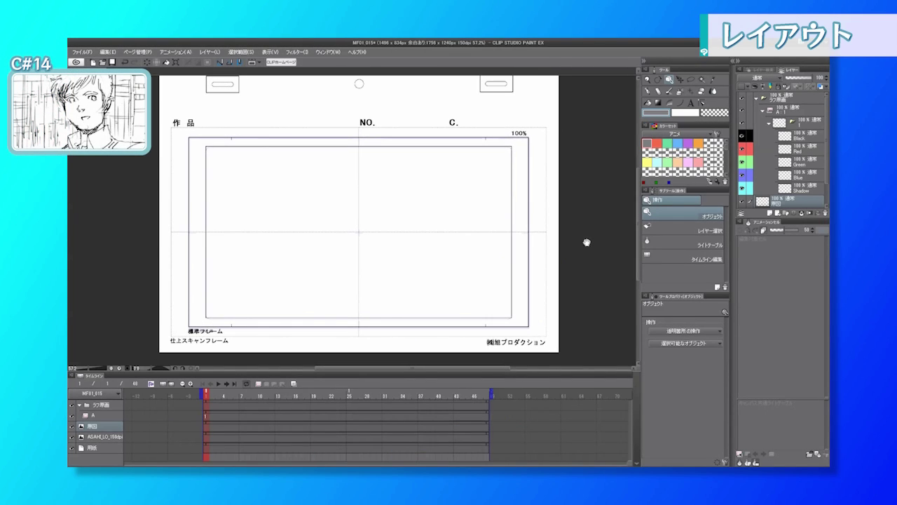
drag(514, 169, 521, 146)
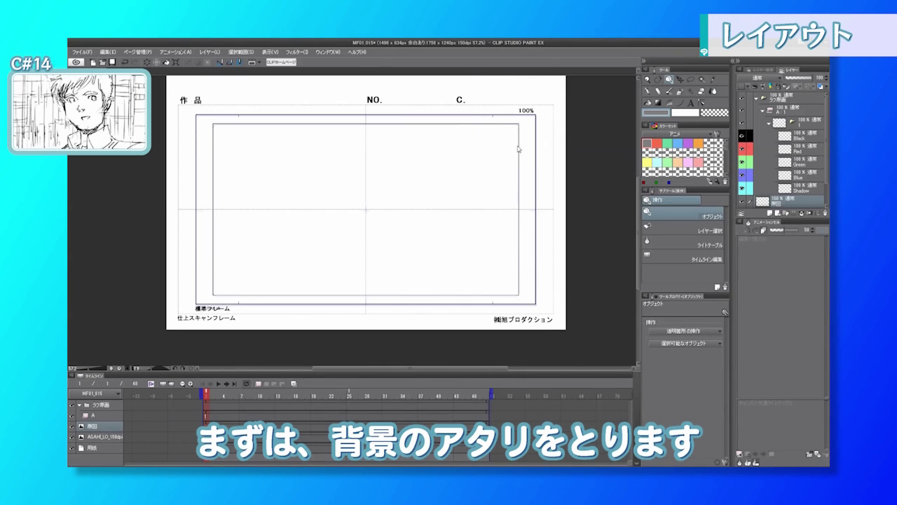
key(p)
drag(441, 154, 483, 138)
drag(438, 160, 435, 276)
drag(437, 175, 437, 288)
drag(436, 184, 433, 284)
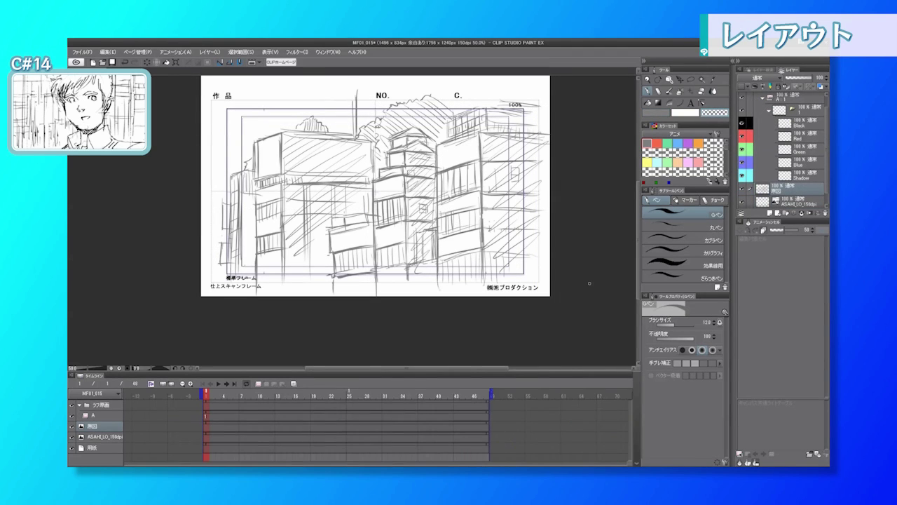
Add a new raster layer directly above the rough background layer and name it 原図
click(769, 212)
double_click(779, 193)
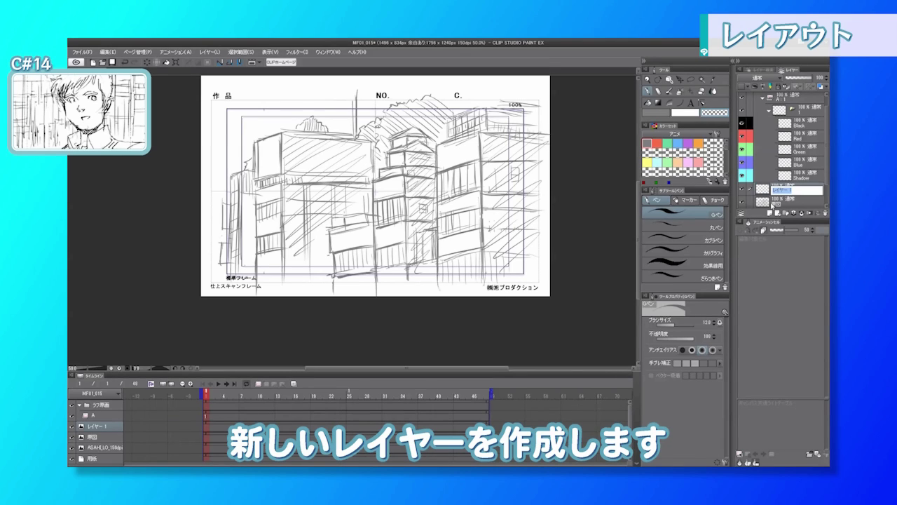
key(BackSpace)
text(げ)
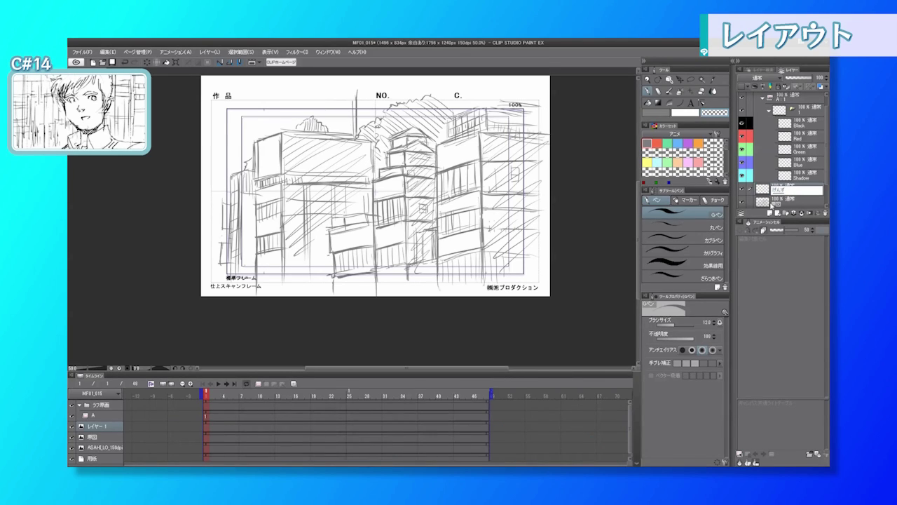
text(んず)
key(space)
key(Return)
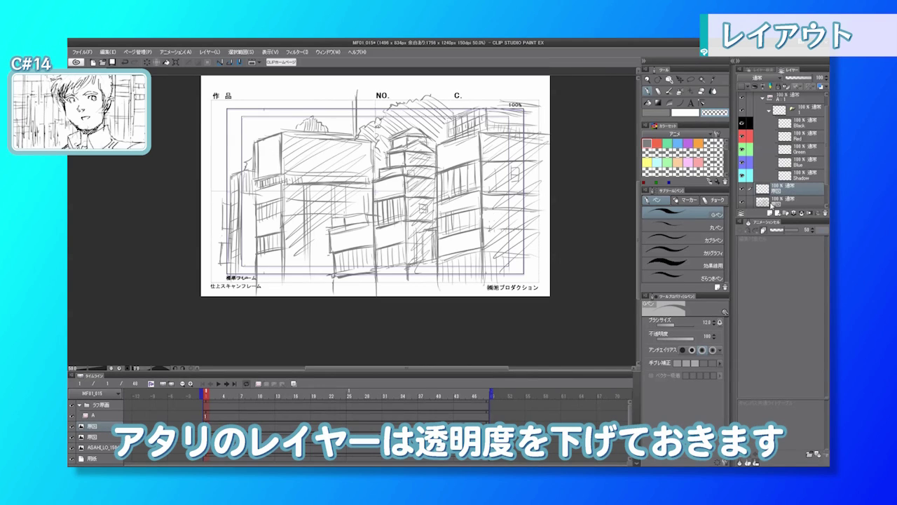
Lower the rough background layer's opacity to 34% and make the new 原図 layer above it active
click(776, 203)
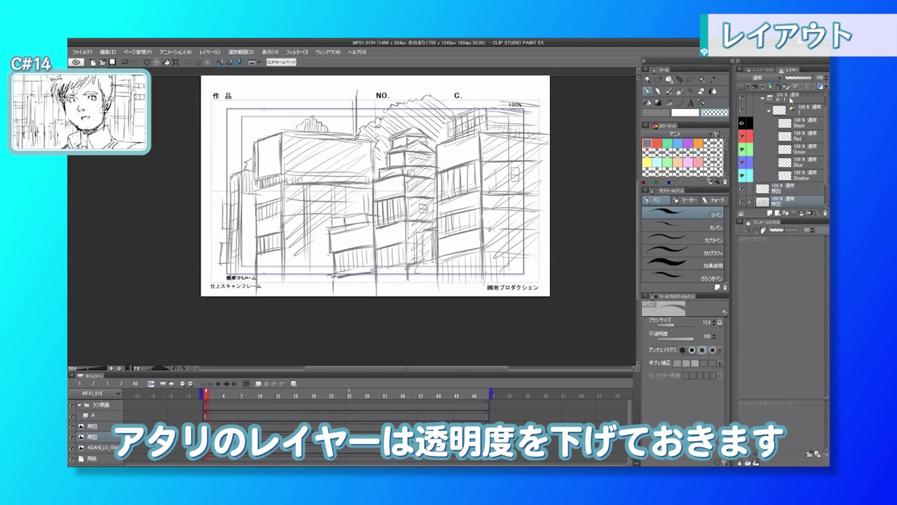
click(795, 78)
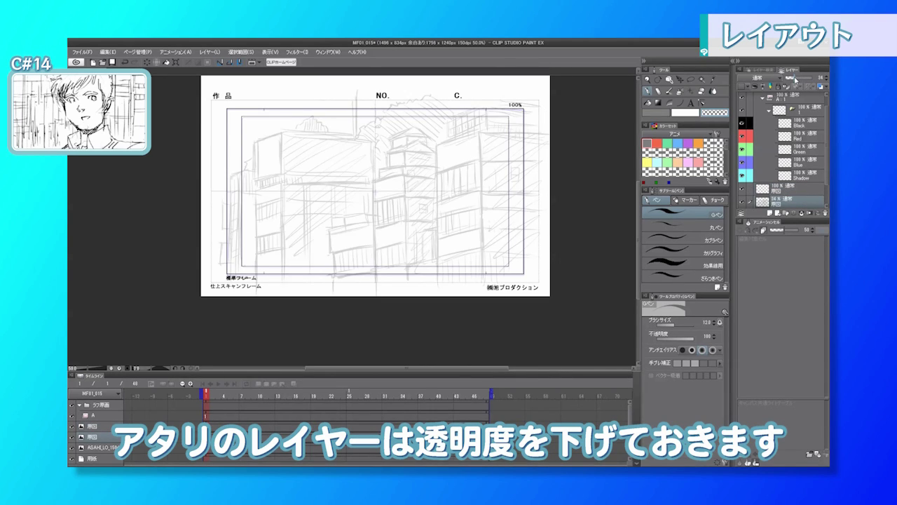
click(790, 189)
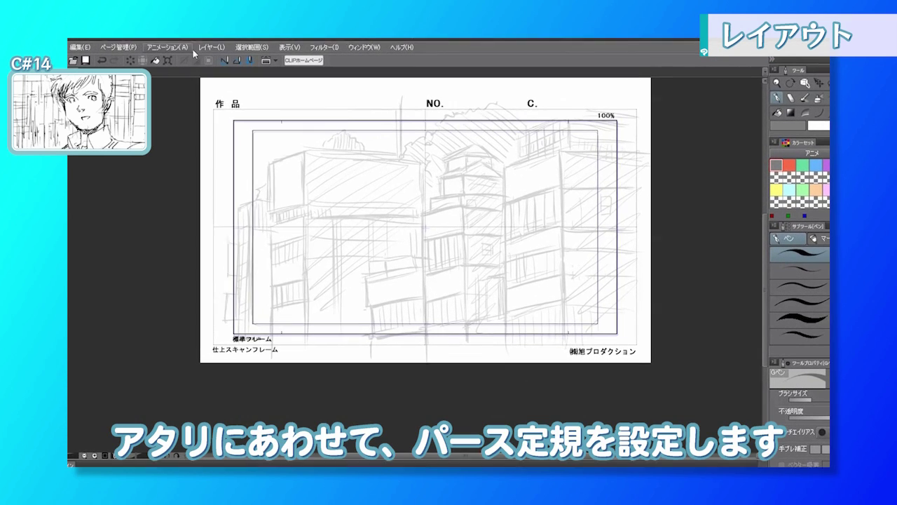
Create a 2点透視 perspective ruler on a new layer
click(209, 52)
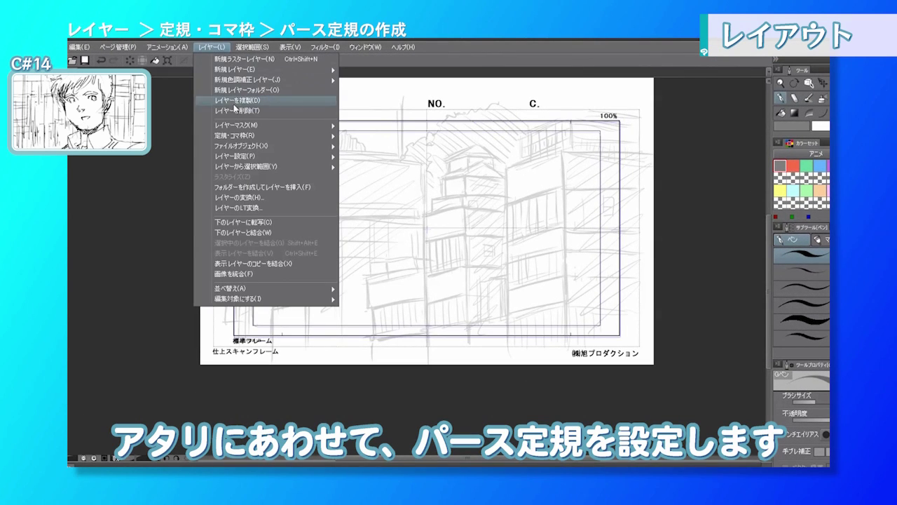
mouse_move(238, 136)
click(392, 184)
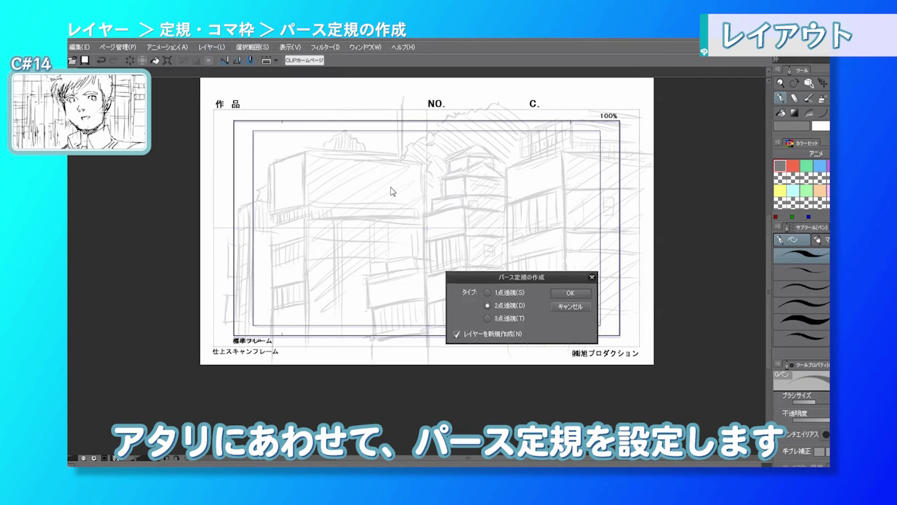
click(570, 294)
Lower the perspective ruler's eye level and align its vanishing guides with the roof and window lines of the rough buildings
click(428, 205)
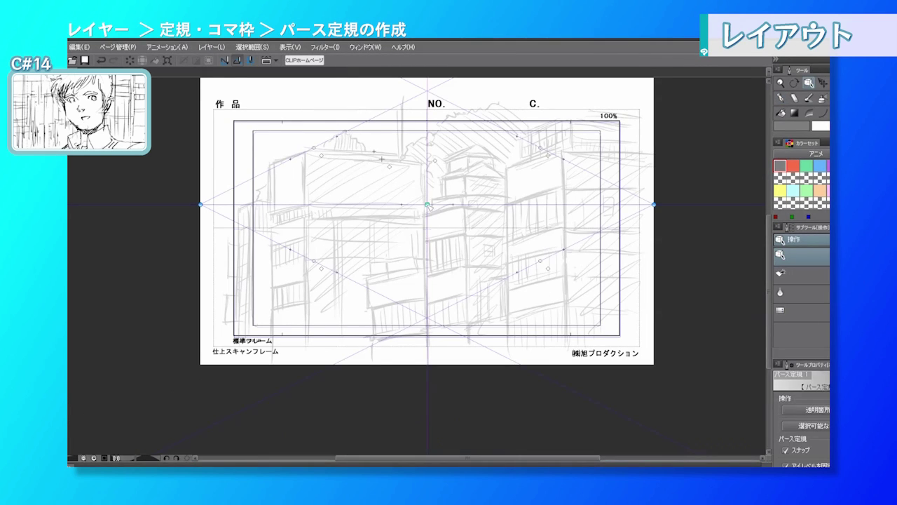
drag(429, 205, 427, 261)
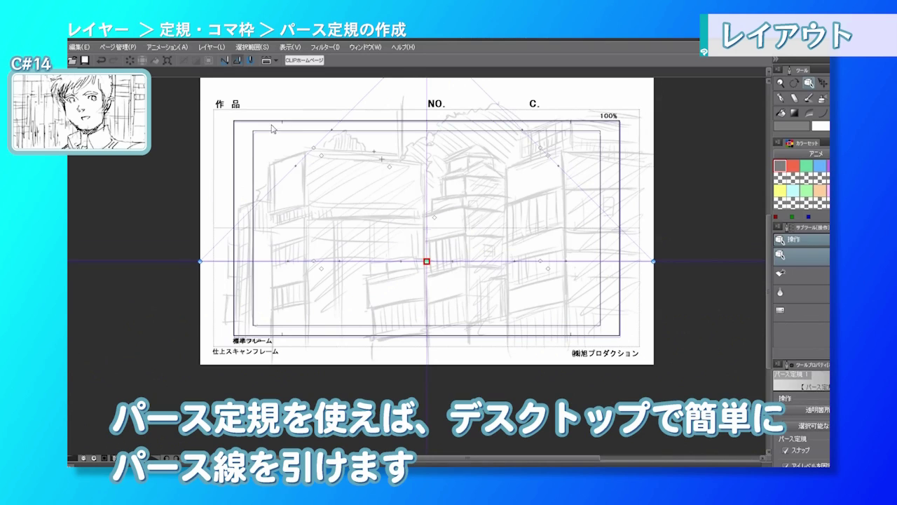
mouse_move(314, 150)
mouse_down()
mouse_move(344, 139)
mouse_move(350, 148)
mouse_move(315, 151)
mouse_up()
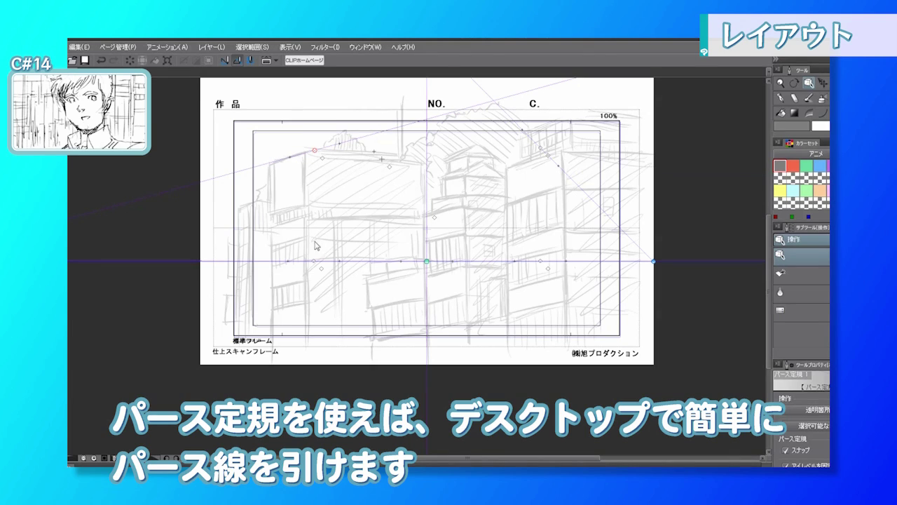
drag(315, 262, 305, 281)
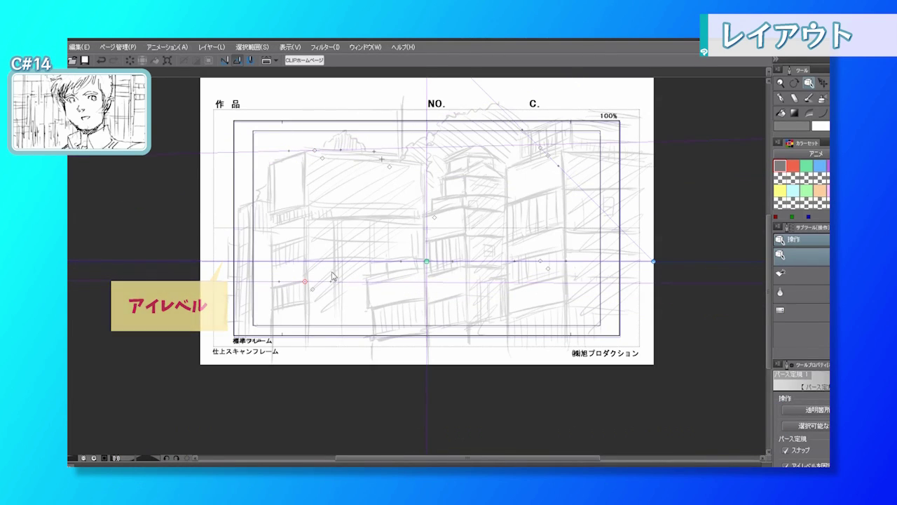
right_click(333, 265)
click(372, 333)
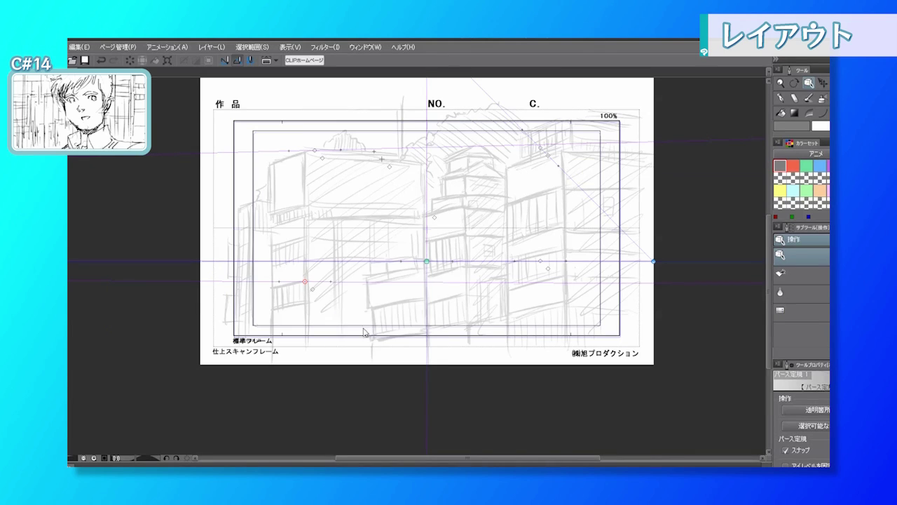
drag(331, 282, 340, 280)
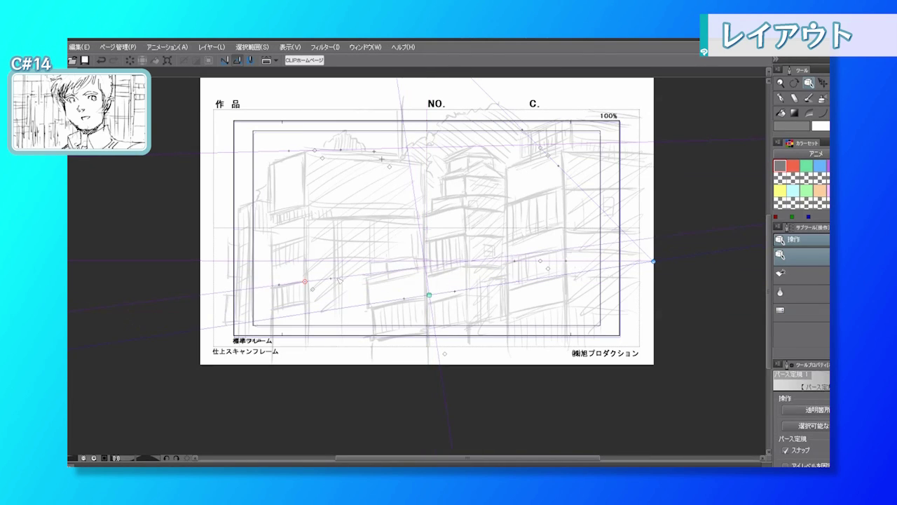
mouse_move(341, 149)
mouse_down()
mouse_move(300, 153)
mouse_move(347, 150)
mouse_up()
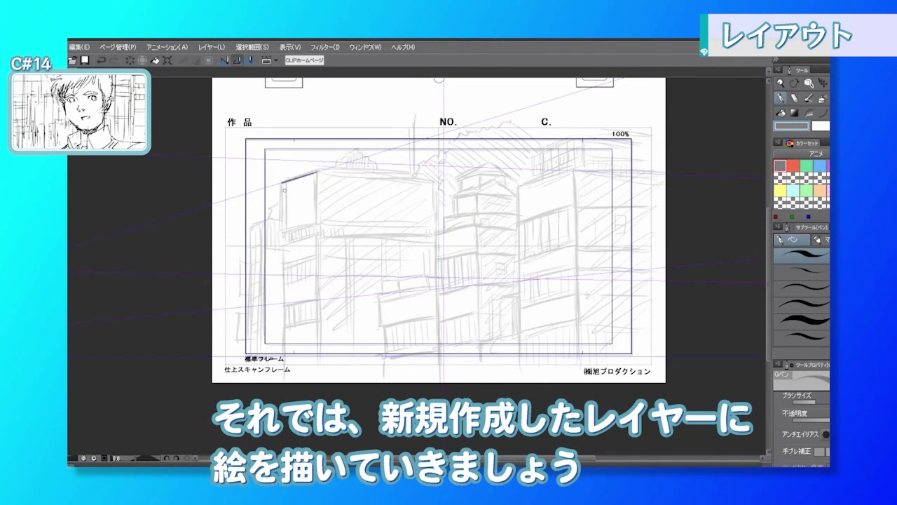
Draw the clean building outlines, floors and windows on the new 原図 layer with the G-pen, snapping to the perspective ruler
mouse_move(281, 184)
mouse_down()
mouse_move(282, 230)
mouse_move(317, 223)
mouse_up()
mouse_move(319, 173)
mouse_down()
mouse_move(322, 236)
mouse_move(348, 225)
mouse_move(436, 227)
mouse_move(350, 173)
mouse_move(432, 177)
mouse_up()
mouse_move(287, 242)
mouse_down()
mouse_move(324, 238)
mouse_move(322, 350)
mouse_up()
key(ctrl+z)
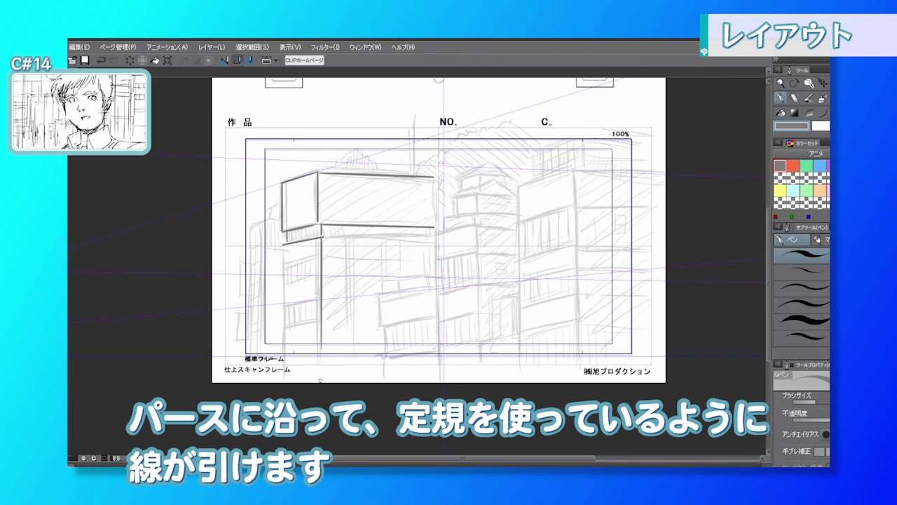
drag(283, 245, 283, 352)
drag(283, 264, 320, 258)
drag(283, 283, 318, 278)
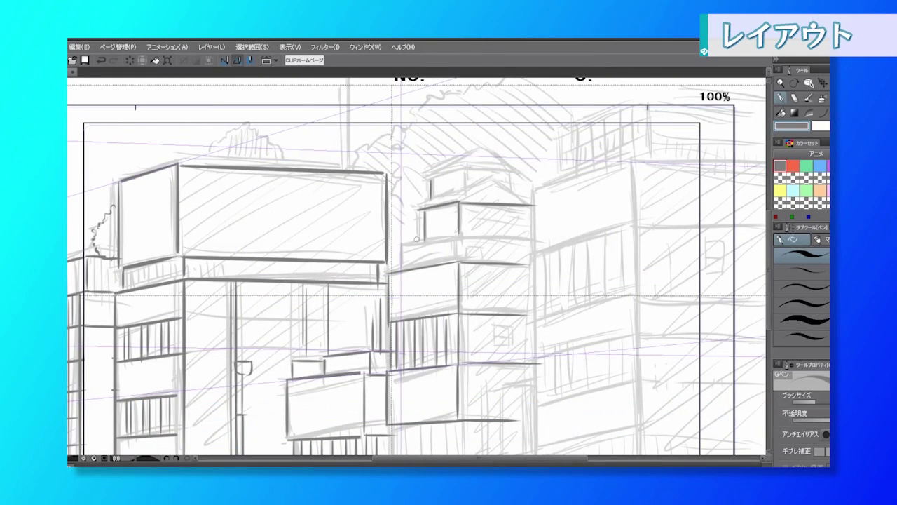
mouse_move(455, 249)
mouse_down()
mouse_move(450, 207)
mouse_move(408, 201)
mouse_move(456, 190)
mouse_move(523, 193)
mouse_up()
drag(453, 196, 449, 216)
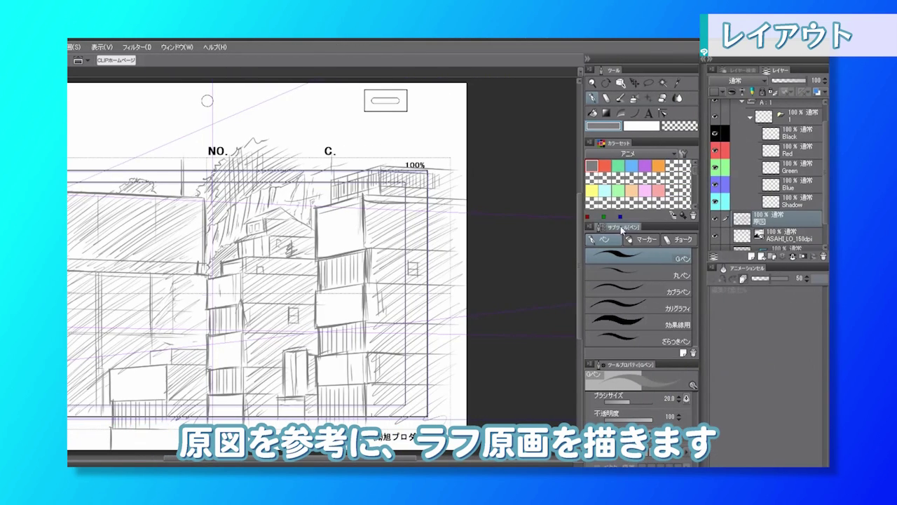
Lower the 原図 layer's opacity to 50%, duplicate cel folder 1 inside A, and collapse the copy
click(790, 82)
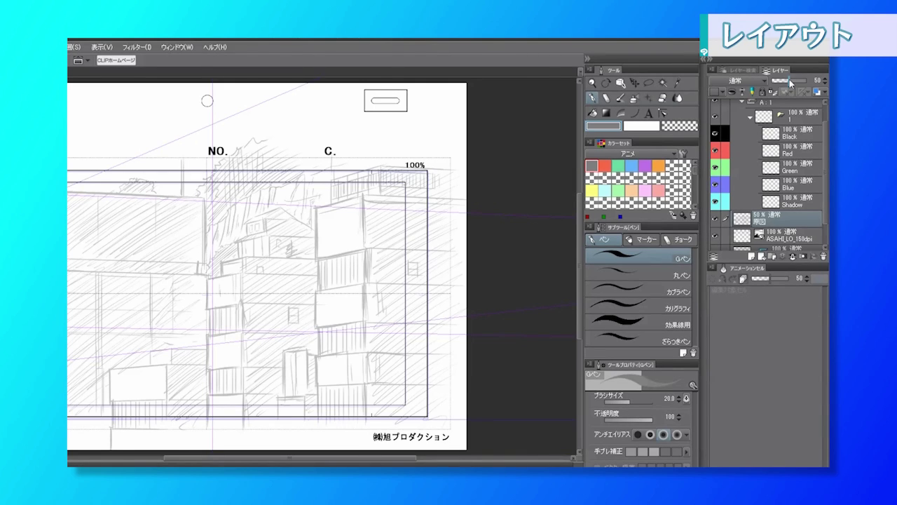
drag(792, 117, 751, 258)
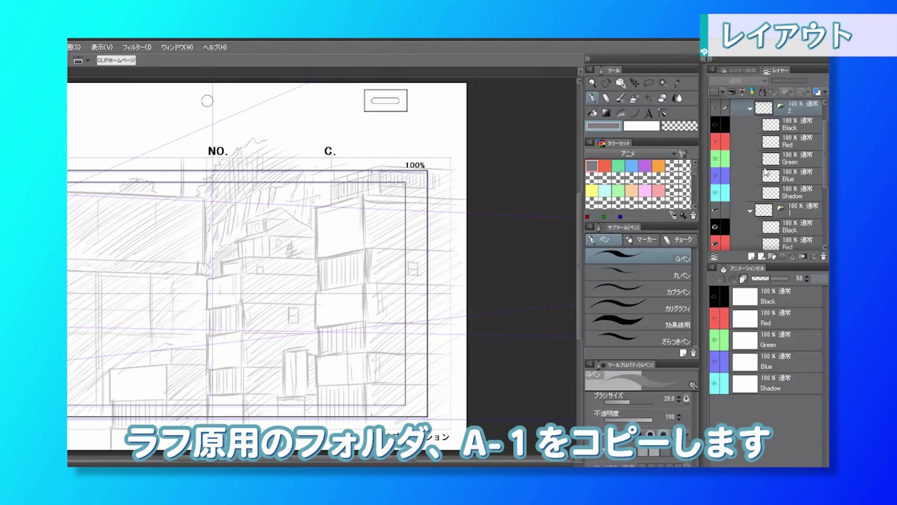
click(751, 109)
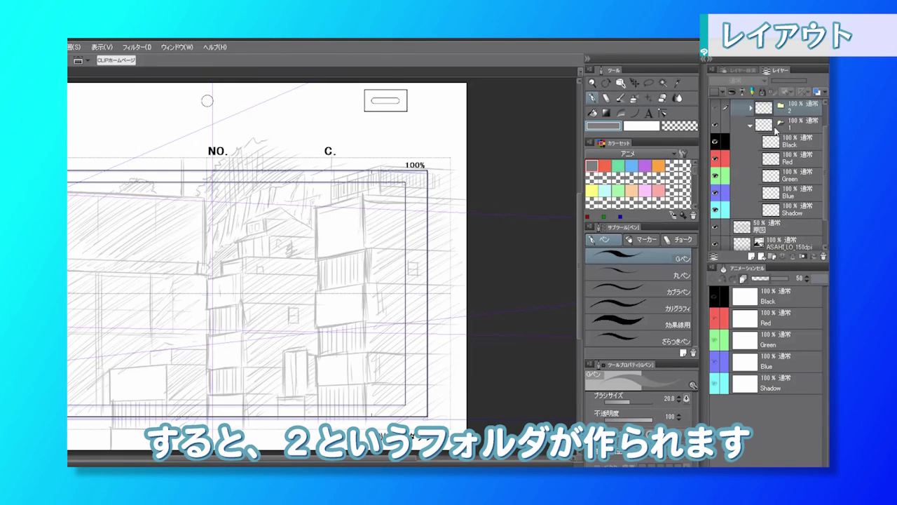
Add a new raster layer in cel folder 1 and move it below the Shadow layer
click(790, 144)
click(753, 257)
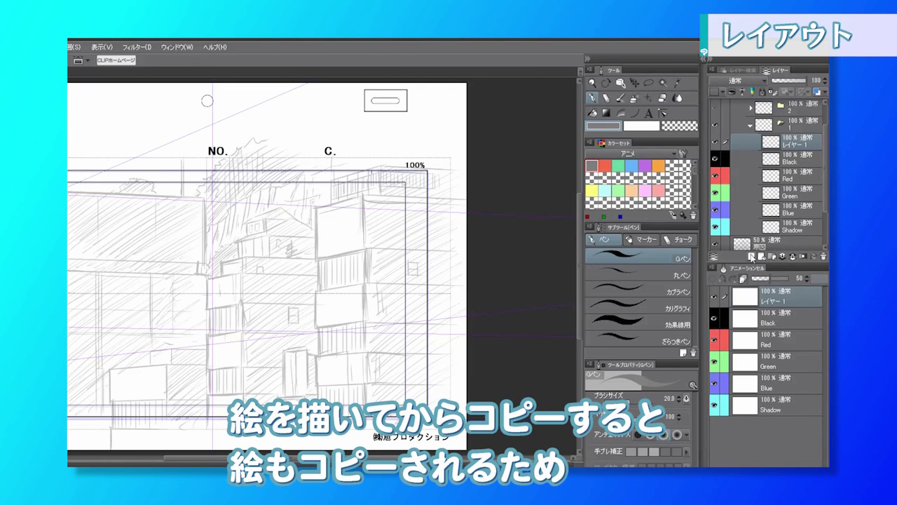
drag(796, 144, 796, 233)
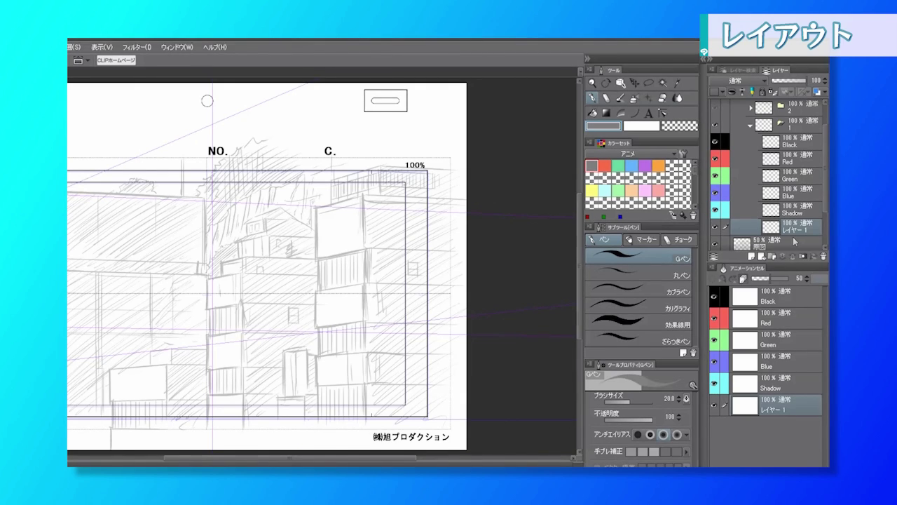
Rough in the character's head, ear, shoulders and raised arm in orange with the G-pen on レイヤー 1
click(659, 164)
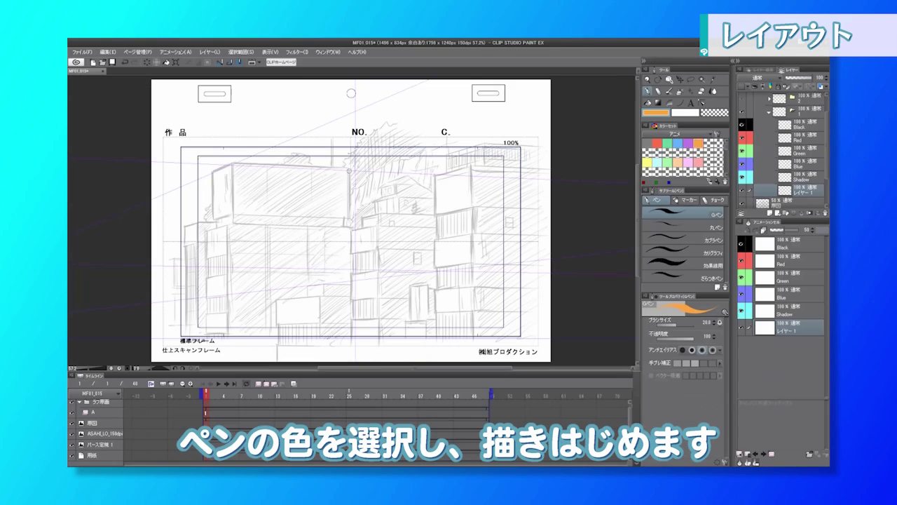
mouse_move(329, 176)
mouse_down()
mouse_move(333, 255)
mouse_move(360, 163)
mouse_move(396, 153)
mouse_move(421, 202)
mouse_up()
mouse_move(407, 161)
mouse_down()
mouse_move(429, 192)
mouse_move(412, 255)
mouse_up()
drag(429, 220, 412, 256)
drag(403, 159, 429, 229)
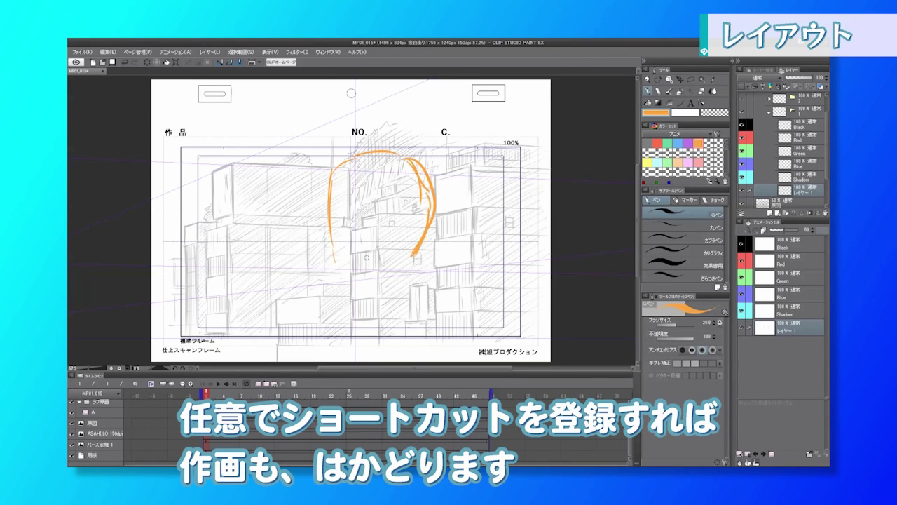
drag(336, 265, 414, 252)
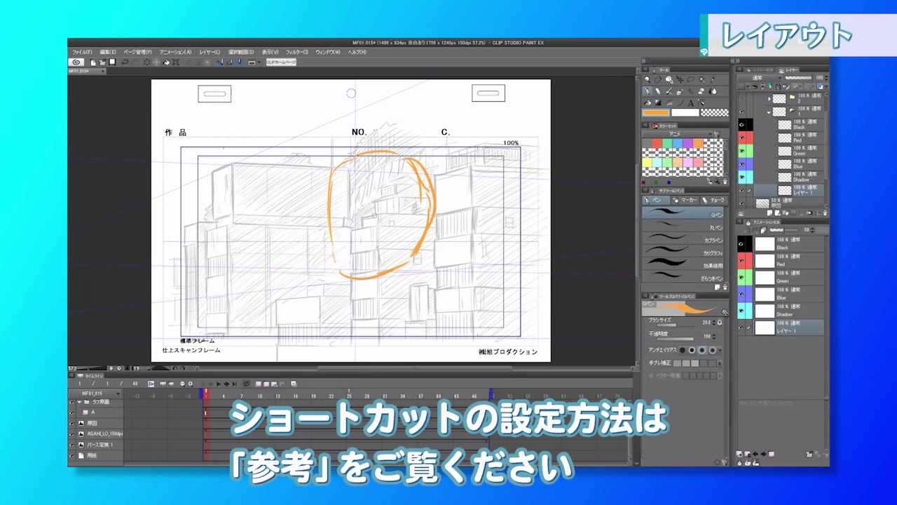
mouse_move(342, 199)
mouse_down()
mouse_move(350, 231)
mouse_move(341, 212)
mouse_up()
drag(346, 218, 355, 233)
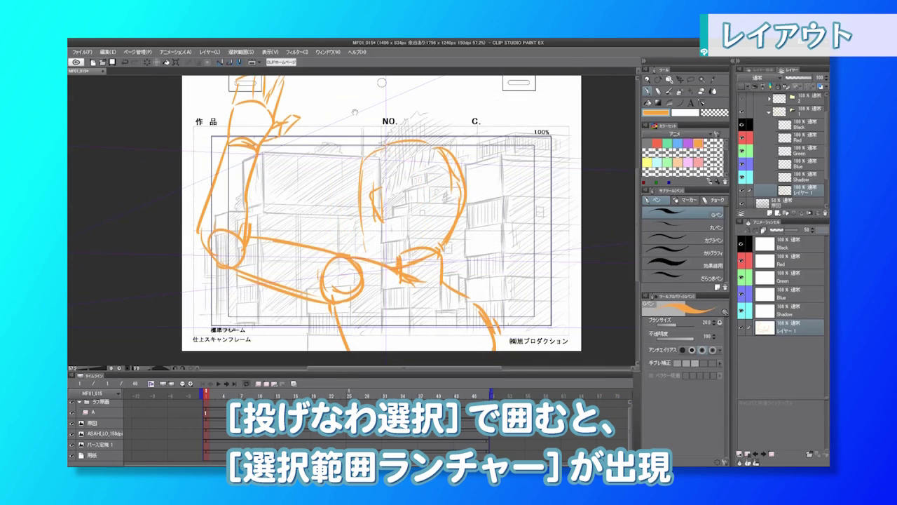
Select the character's head with the lasso and rotate it slightly clockwise into position with 拡大・縮小・回転
key(m)
mouse_move(474, 211)
mouse_down()
mouse_move(389, 246)
mouse_move(424, 106)
mouse_move(474, 210)
mouse_up()
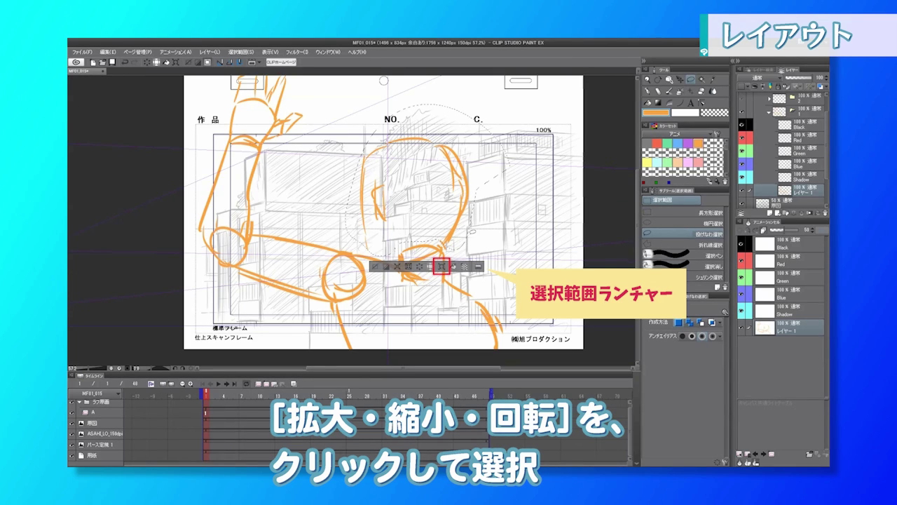
click(443, 266)
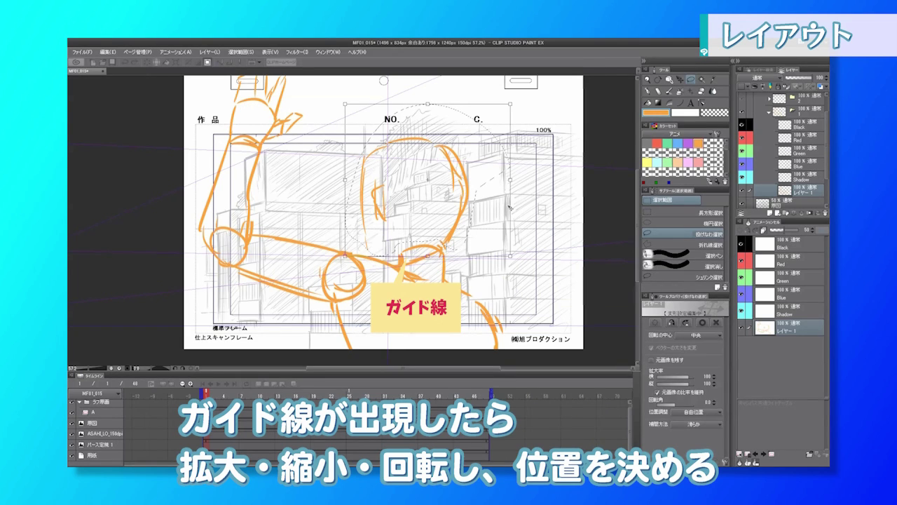
mouse_move(510, 208)
mouse_down()
mouse_move(511, 216)
mouse_move(522, 209)
mouse_move(493, 215)
mouse_up()
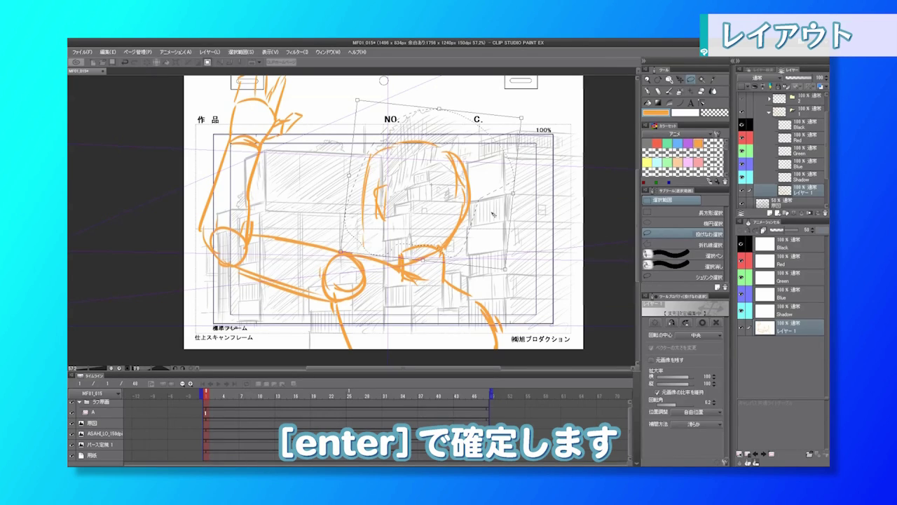
key(Return)
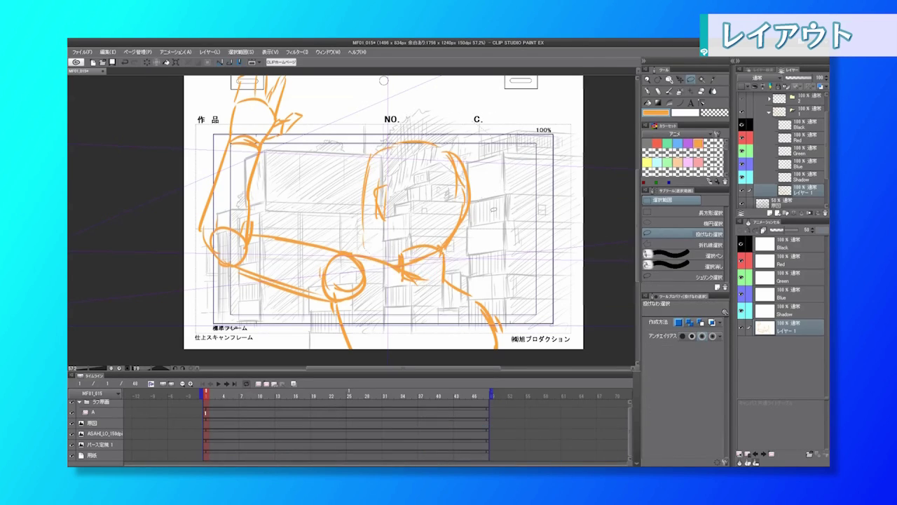
Extend the head's contour down to the neck in orange, then mirror the view and erase the excess collar and outer head lines
key(p)
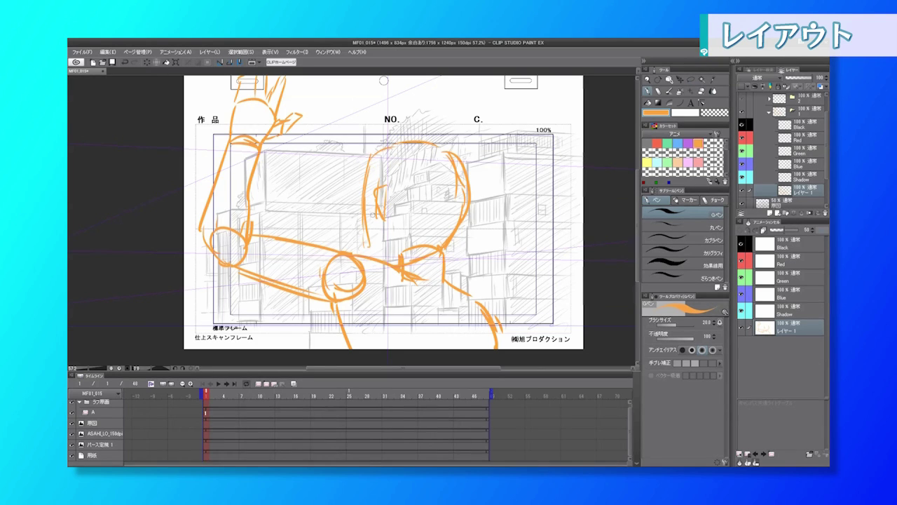
drag(372, 214, 372, 253)
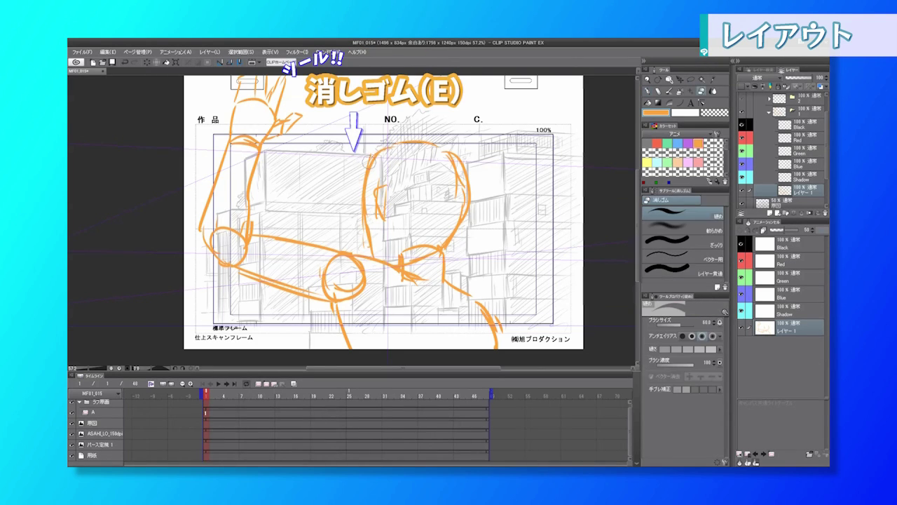
key(F2)
key(ctrl+plus)
key(ctrl+plus)
key(e)
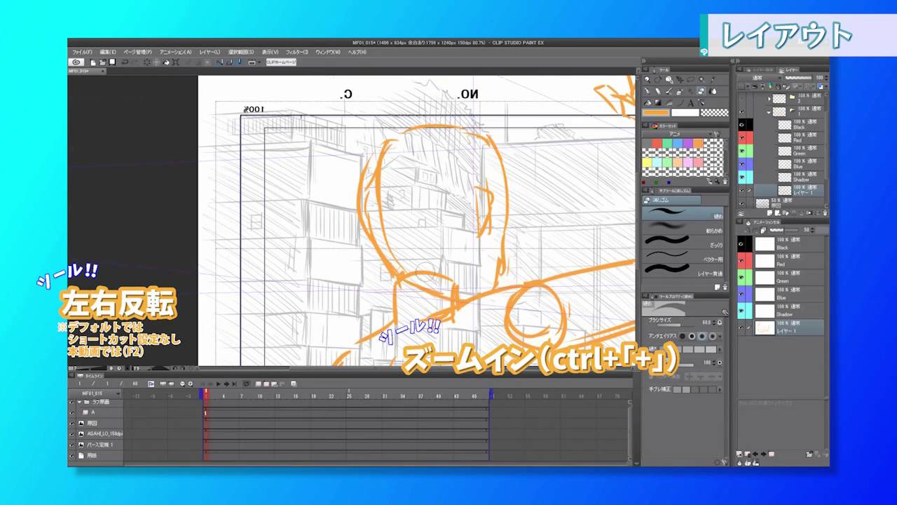
drag(407, 272, 448, 279)
drag(369, 204, 403, 255)
Draw the ear strokes and a curved horizontal guideline across the back of the head with the orange G-pen, restoring the unmirrored view
key(p)
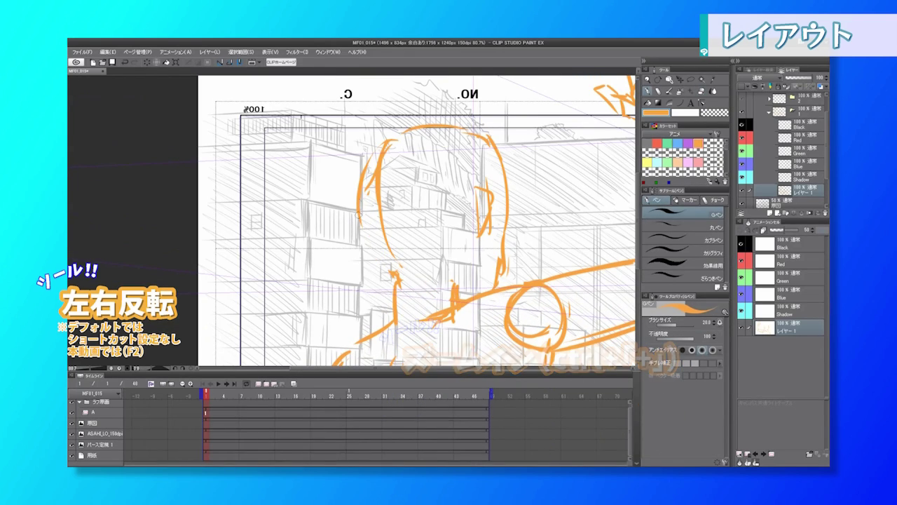
drag(493, 197, 468, 182)
drag(477, 191, 497, 202)
key(F2)
drag(281, 210, 503, 230)
mouse_move(450, 199)
mouse_down()
mouse_move(506, 201)
mouse_move(591, 224)
mouse_up()
key(ctrl+plus)
mouse_move(530, 166)
mouse_down()
mouse_move(476, 148)
mouse_move(463, 174)
mouse_up()
key(ctrl+plus)
Erase the head's old face-side contour and redraw its upper part in orange, slightly further out from the ear
key(e)
drag(423, 140, 409, 233)
key(p)
mouse_move(420, 149)
mouse_down()
mouse_move(417, 230)
mouse_move(425, 187)
mouse_up()
key(e)
drag(419, 217, 420, 261)
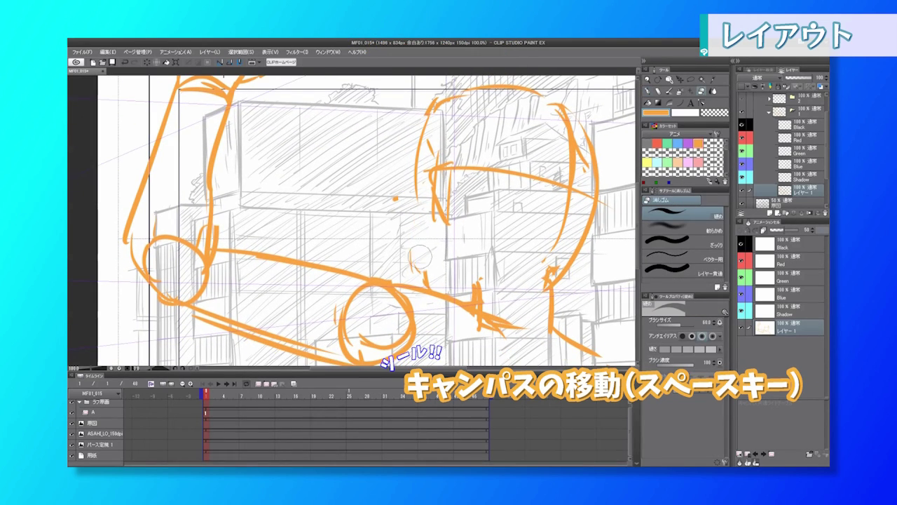
Draw the cheek contour and the jaw line below the ear in orange, and erase the excess where the cheek meets the shoulder
key(p)
mouse_move(416, 203)
mouse_down()
mouse_move(413, 241)
mouse_move(426, 286)
mouse_move(440, 251)
mouse_up()
drag(462, 235, 425, 205)
drag(486, 203, 471, 226)
key(e)
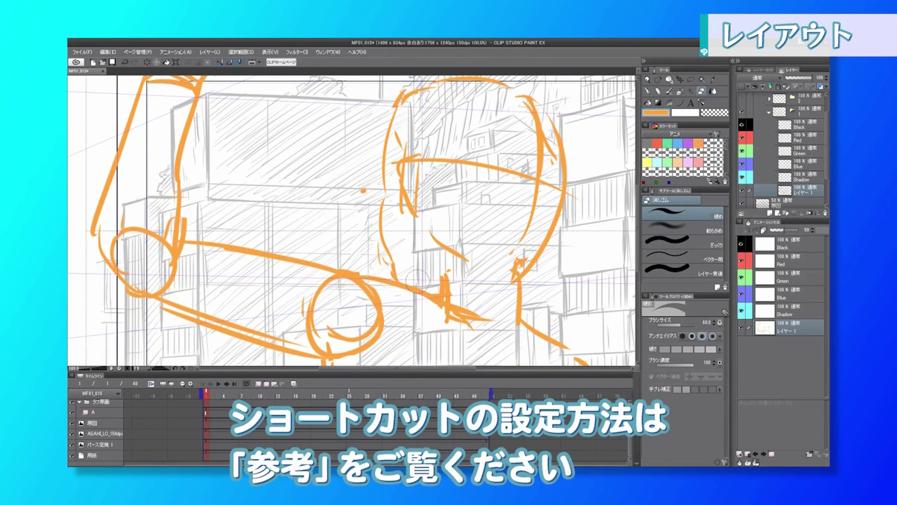
drag(401, 287, 389, 268)
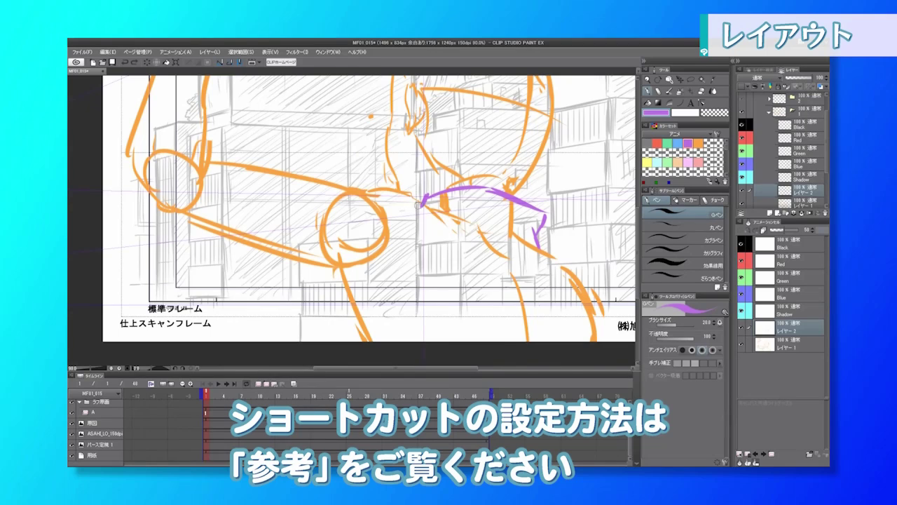
Draw the shirt collar and its folds in purple on レイヤー 2 over the orange rough
drag(421, 205, 480, 253)
drag(446, 214, 553, 249)
mouse_move(542, 233)
mouse_down()
mouse_move(493, 205)
mouse_move(502, 230)
mouse_up()
key(e)
key(p)
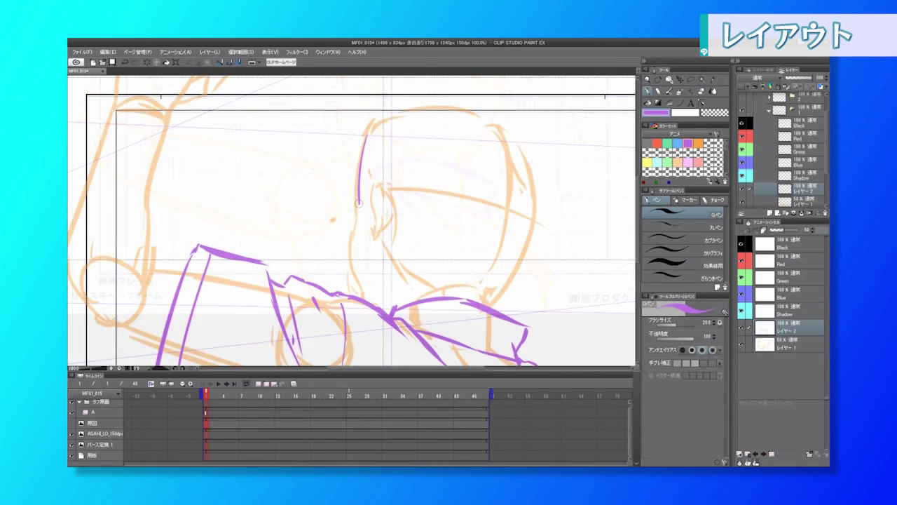
Trace the cheek, neck and ear in purple with the G-pen on レイヤー 2
drag(353, 225, 358, 280)
mouse_move(364, 243)
mouse_down()
mouse_move(345, 254)
mouse_move(357, 281)
mouse_move(392, 291)
mouse_up()
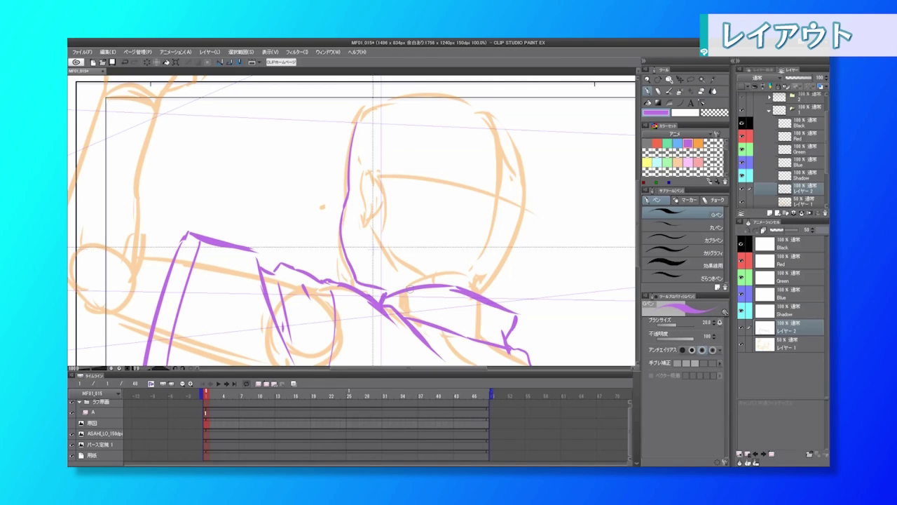
drag(385, 243, 396, 287)
mouse_move(392, 188)
mouse_down()
mouse_move(397, 199)
mouse_move(374, 225)
mouse_up()
drag(368, 179, 384, 207)
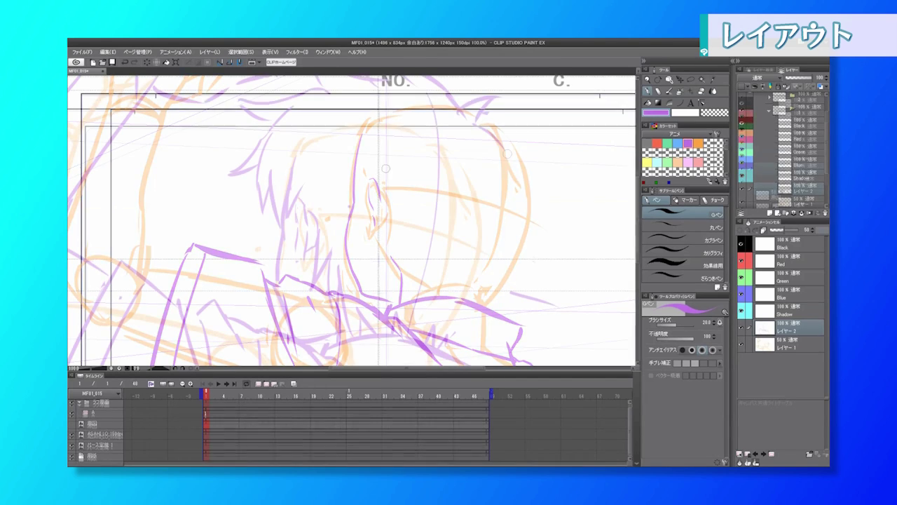
Draw the hair's outer outline down the back of the head in purple, redoing the lower stroke once
drag(507, 164, 527, 229)
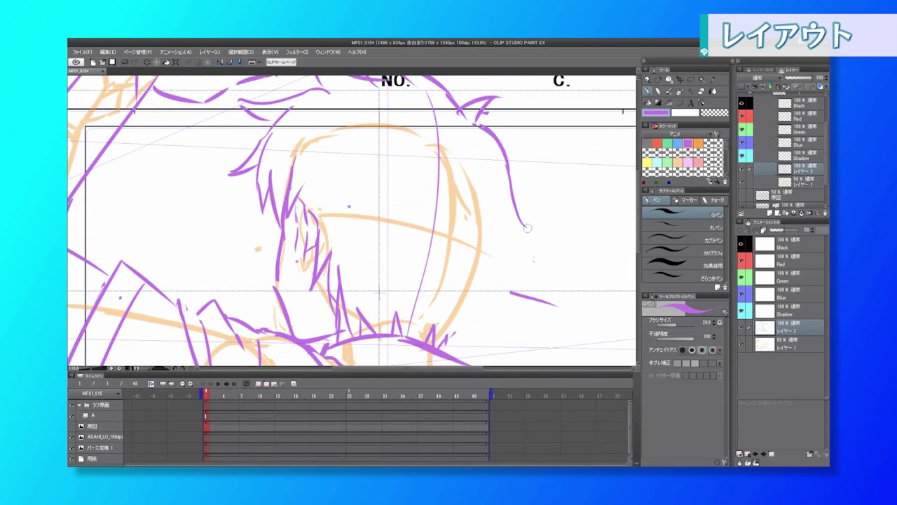
mouse_move(507, 194)
mouse_down()
mouse_move(520, 214)
mouse_move(515, 182)
mouse_move(526, 194)
mouse_move(491, 251)
mouse_up()
key(ctrl+z)
drag(494, 210, 474, 286)
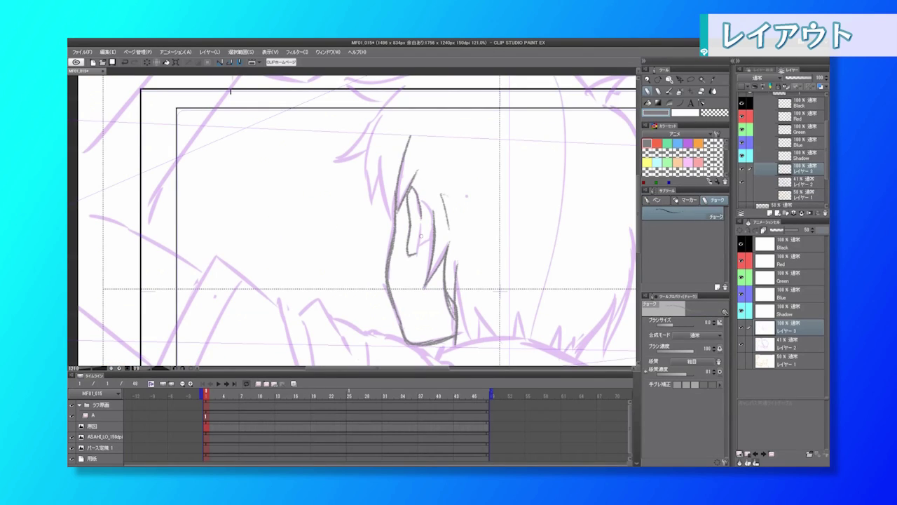
Clean up the ear and the hair strands around it in dark gray with the チョーク brush on レイヤー 3
drag(422, 236, 417, 253)
mouse_move(419, 197)
mouse_down()
mouse_move(434, 220)
mouse_move(432, 246)
mouse_move(434, 233)
mouse_up()
mouse_move(427, 159)
mouse_down()
mouse_move(441, 202)
mouse_move(408, 261)
mouse_up()
drag(394, 158, 386, 244)
key(ctrl+z)
mouse_move(394, 158)
mouse_down()
mouse_move(385, 242)
mouse_move(384, 230)
mouse_move(416, 205)
mouse_up()
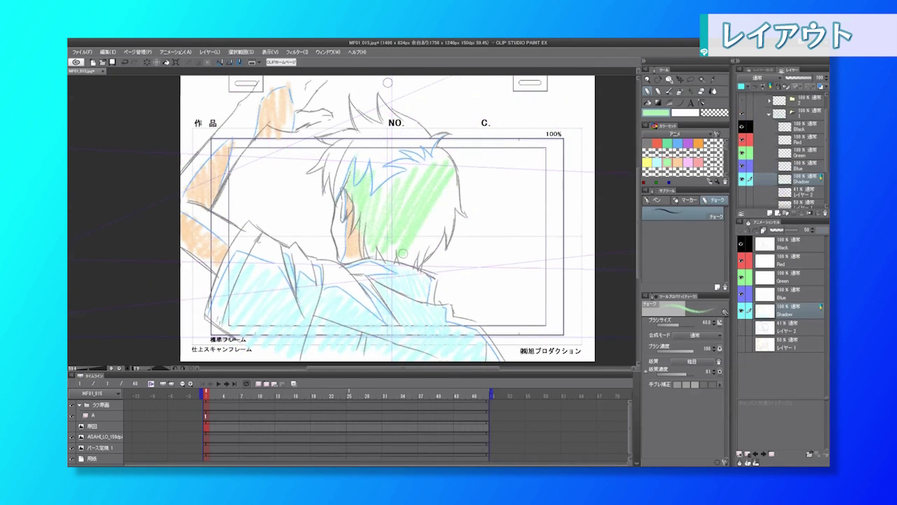
Fill the rest of the hair's shadow area with green チョーク hatching on the Shadow layer
mouse_move(402, 253)
mouse_down()
mouse_move(428, 225)
mouse_move(431, 249)
mouse_up()
mouse_move(421, 165)
mouse_down()
mouse_move(443, 146)
mouse_move(442, 194)
mouse_move(454, 218)
mouse_move(446, 226)
mouse_up()
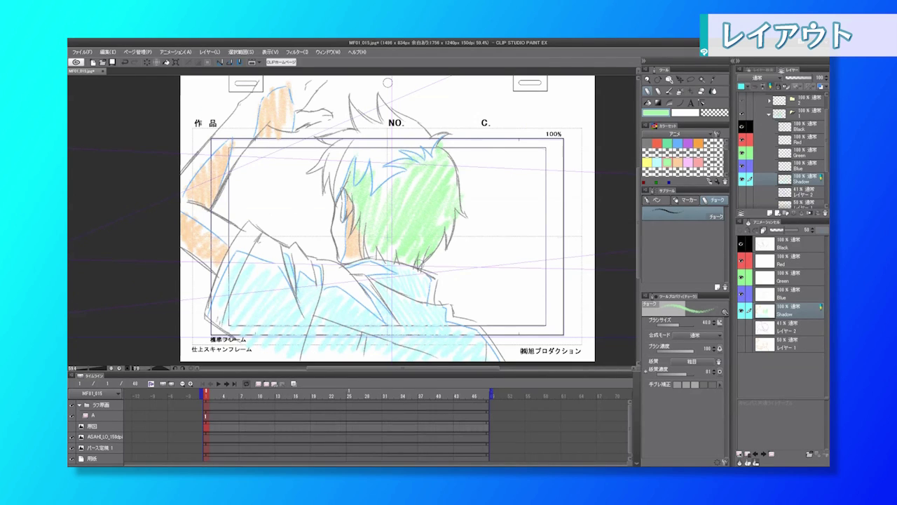
Write the cel label A① beside the head on the Black layer in dark gray with a size 10 チョーク brush
click(647, 143)
click(801, 129)
key(bracketleft)
key(bracketleft)
key(bracketleft)
key(bracketleft)
key(bracketleft)
key(bracketleft)
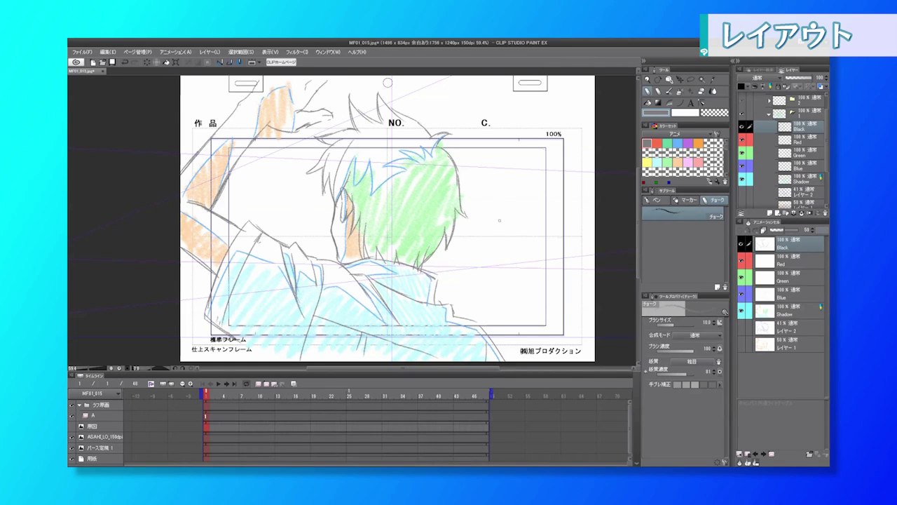
drag(489, 237, 539, 229)
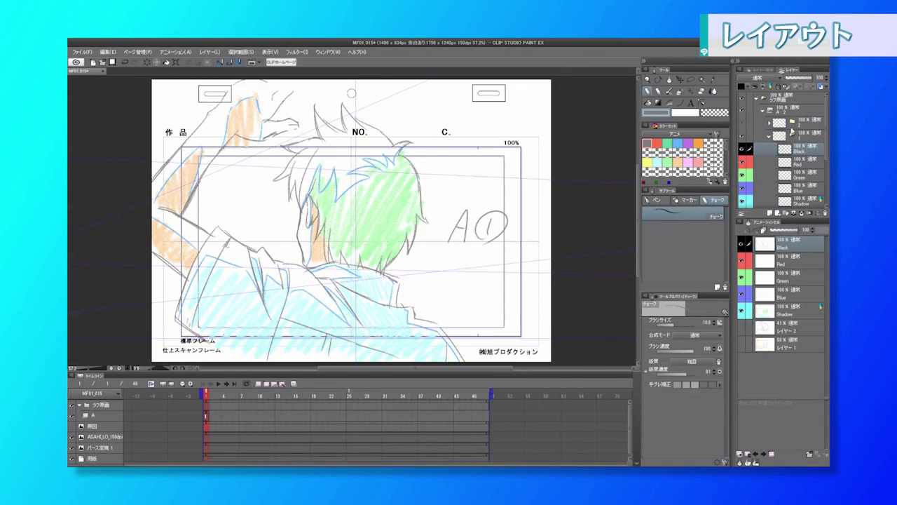
Duplicate the blank cel folder 2 inside A and assign cel 2 to frame 2 of track A in the timeline
drag(799, 125, 773, 214)
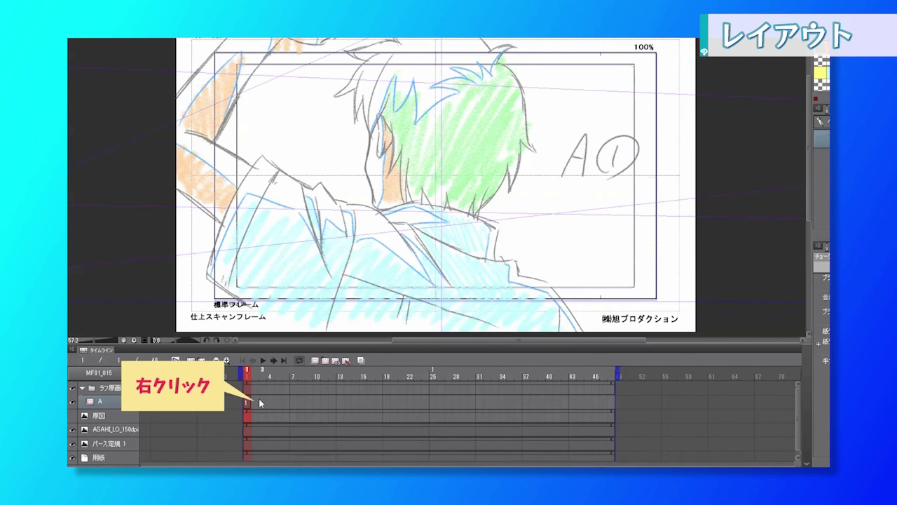
right_click(256, 407)
click(275, 356)
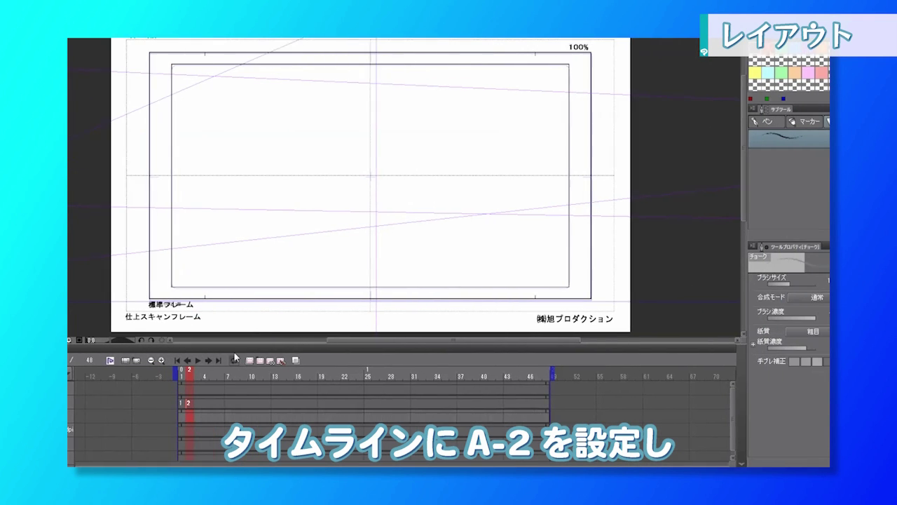
Register cel 1 on the light table as a reference for cel 2 and lower the light table opacity to 49
click(724, 463)
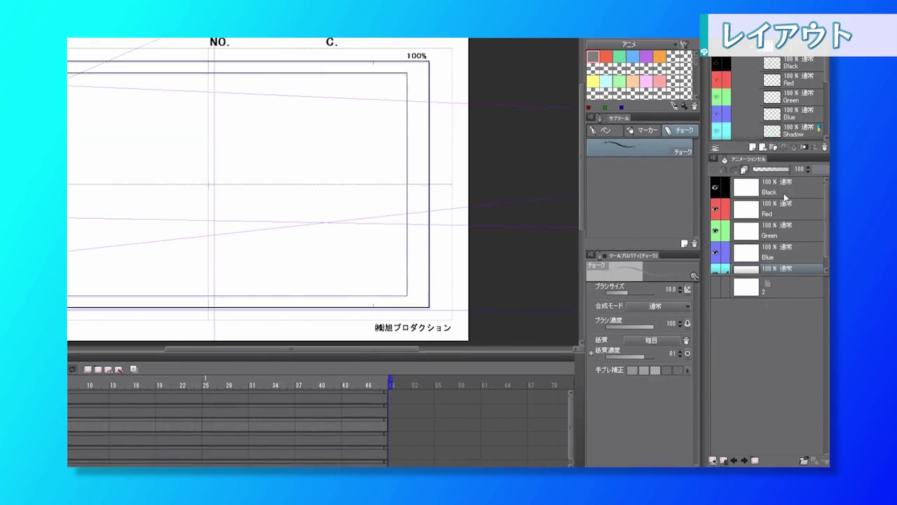
drag(802, 120, 774, 411)
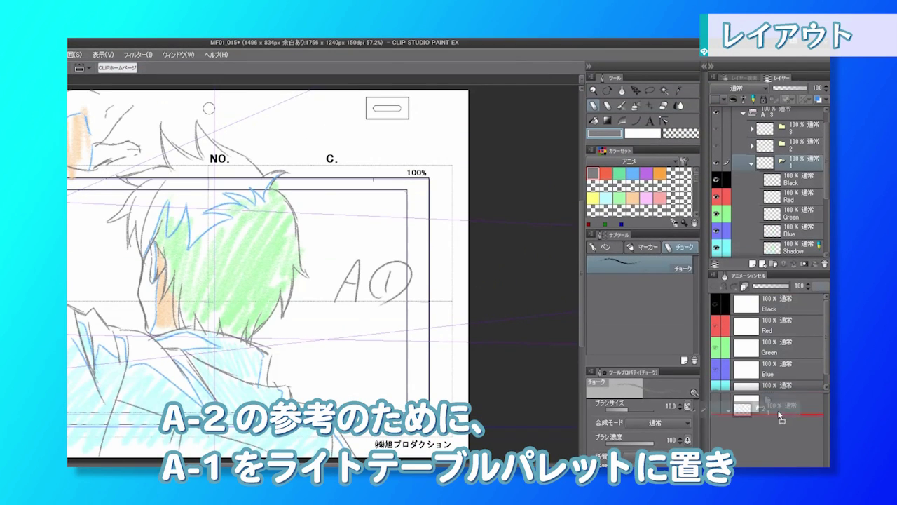
drag(773, 455, 773, 454)
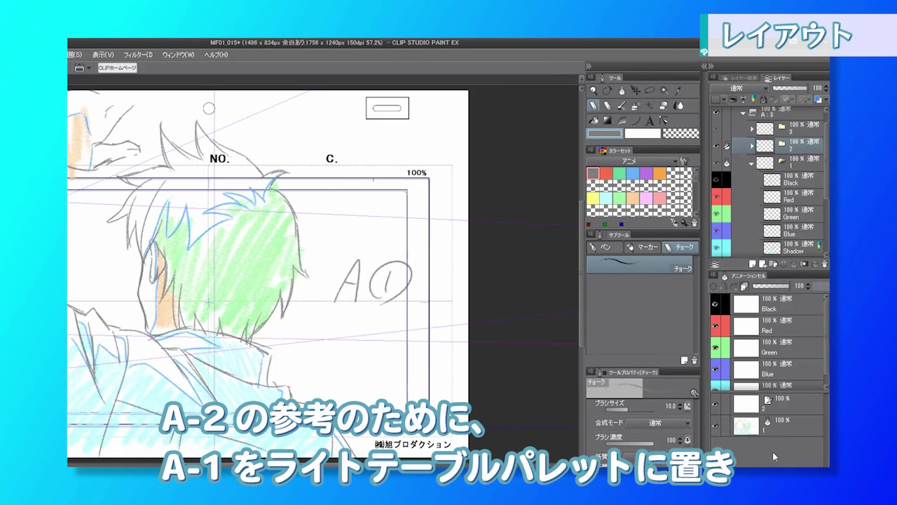
click(772, 287)
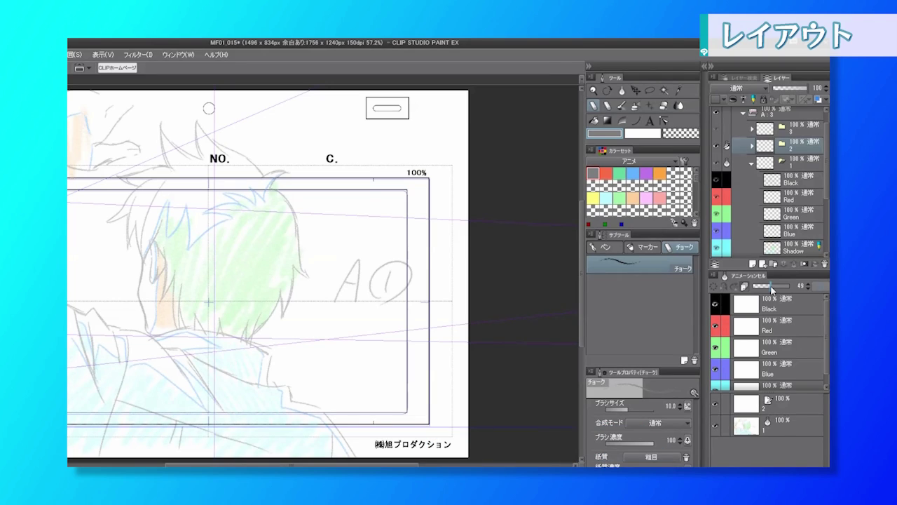
Collapse cel folder 1, expand folder 2 and add a new raster layer in it, placed below the Shadow layer
click(753, 165)
click(752, 164)
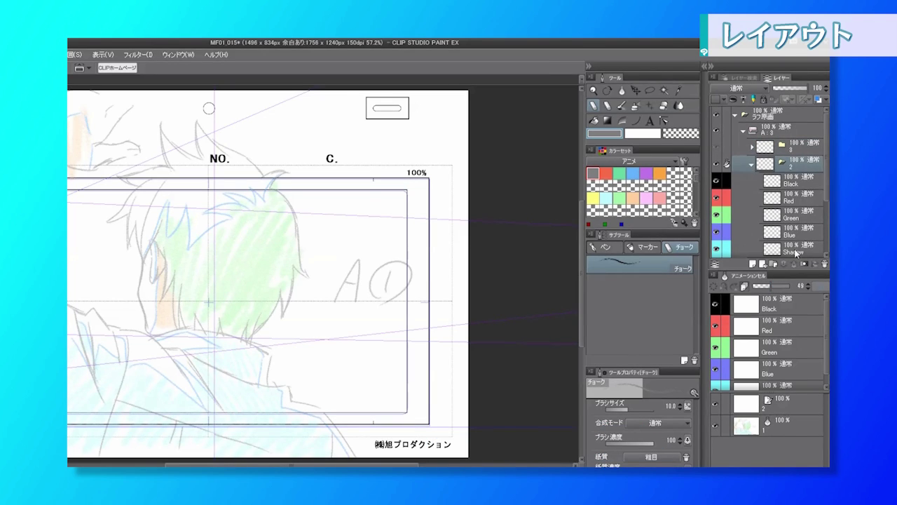
click(795, 252)
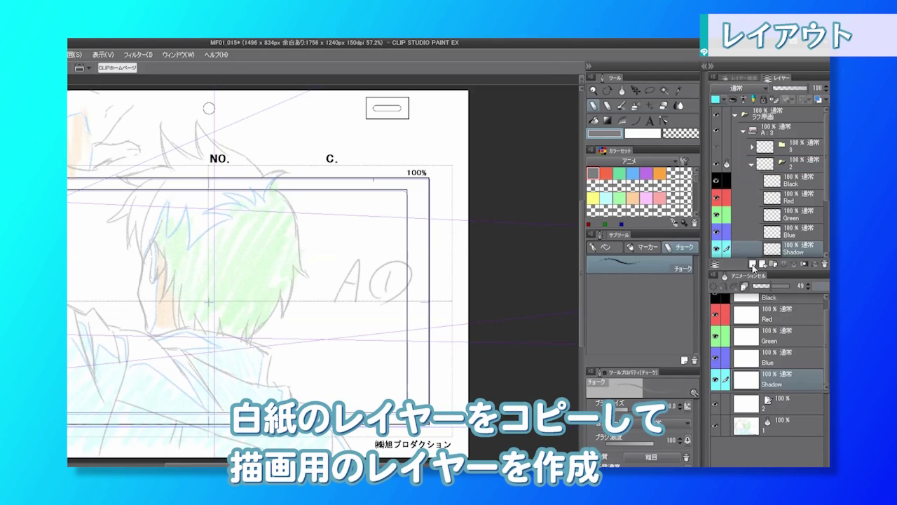
click(753, 265)
scroll(788, 250, down, 1)
scroll(788, 250, down, 2)
drag(788, 209, 788, 227)
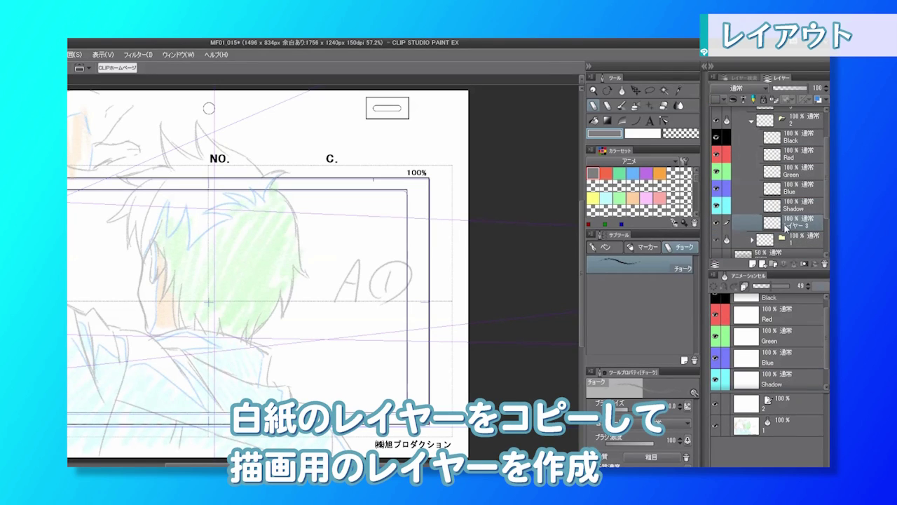
Rough in the A-2 head's top, sides and ear line in orange with the G-pen on the new layer, redoing unsatisfactory strokes
click(659, 173)
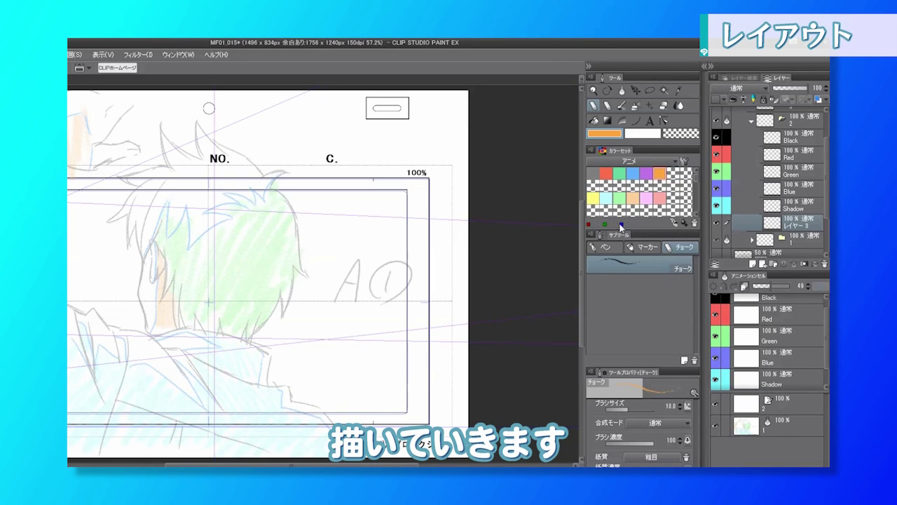
click(608, 246)
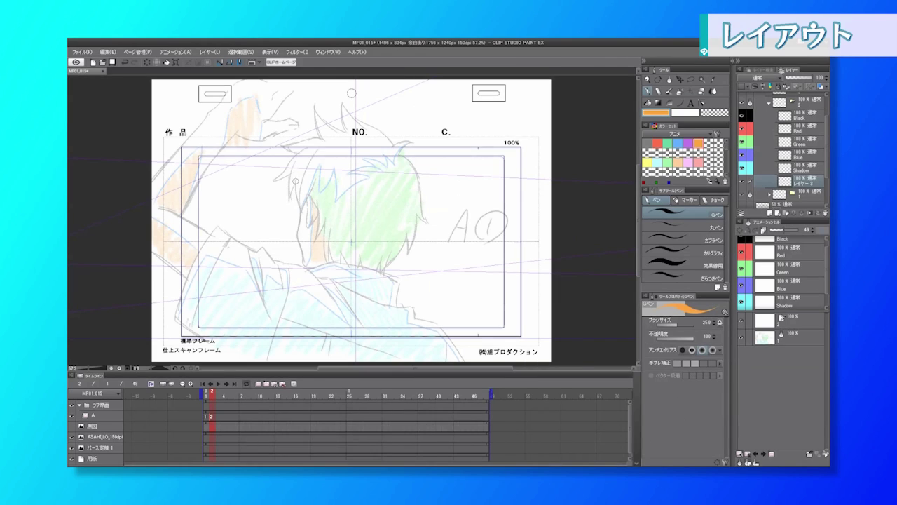
drag(136, 211, 166, 329)
drag(293, 171, 388, 119)
key(ctrl+z)
mouse_move(295, 169)
mouse_down()
mouse_move(316, 154)
mouse_move(386, 138)
mouse_move(406, 248)
mouse_up()
drag(323, 193, 335, 232)
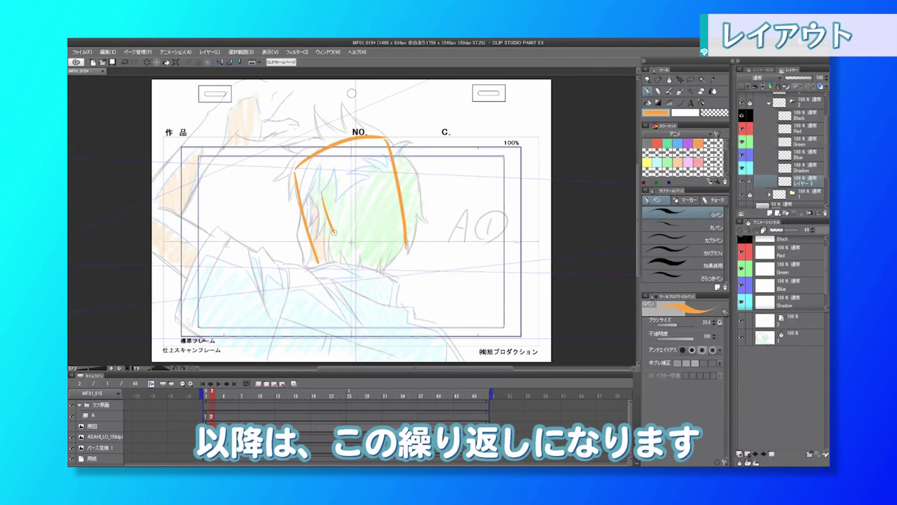
key(ctrl+z)
drag(321, 196, 335, 224)
drag(406, 246, 384, 264)
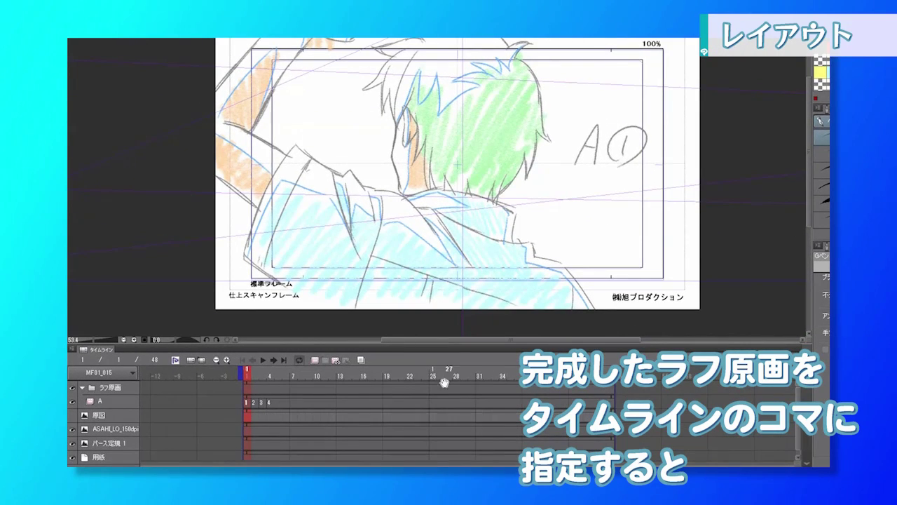
Retime track A by moving cel 4 to frame 37, cel 3 to frame 31 and cel 2 to frame 19
click(267, 402)
click(269, 403)
drag(476, 401, 526, 402)
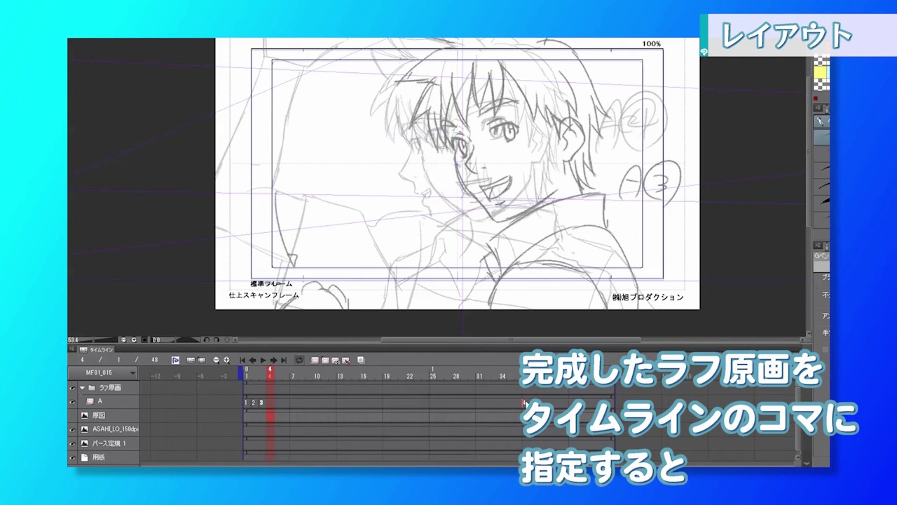
click(263, 404)
drag(481, 403, 481, 403)
click(254, 406)
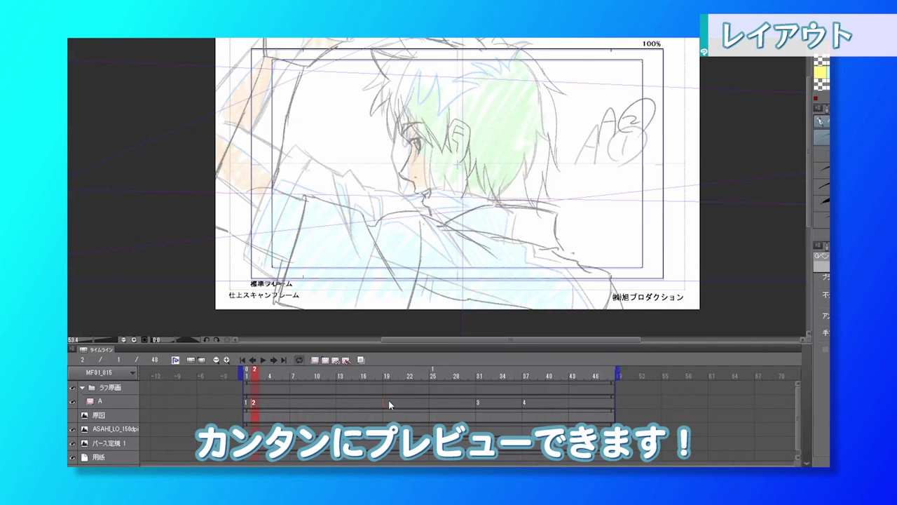
drag(388, 399, 388, 400)
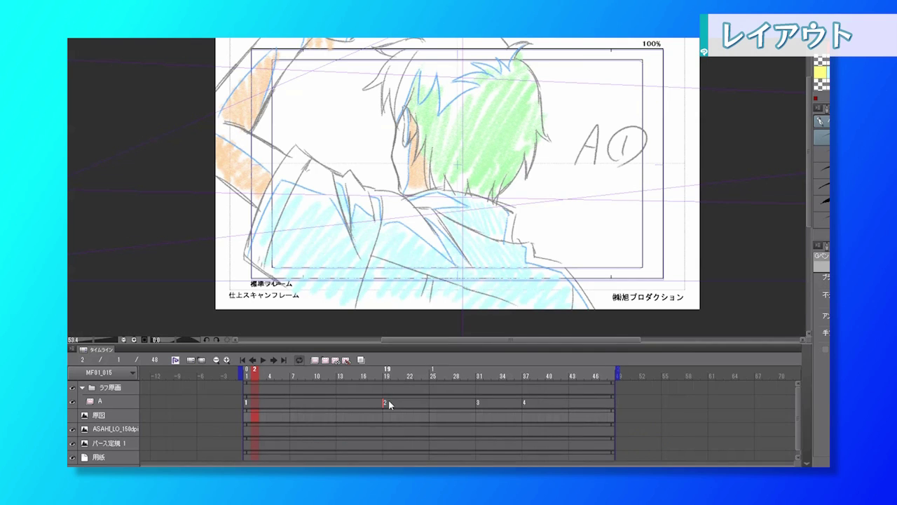
Play back the animation to check its timing, then move cel 4 on track A to frame 43
click(265, 364)
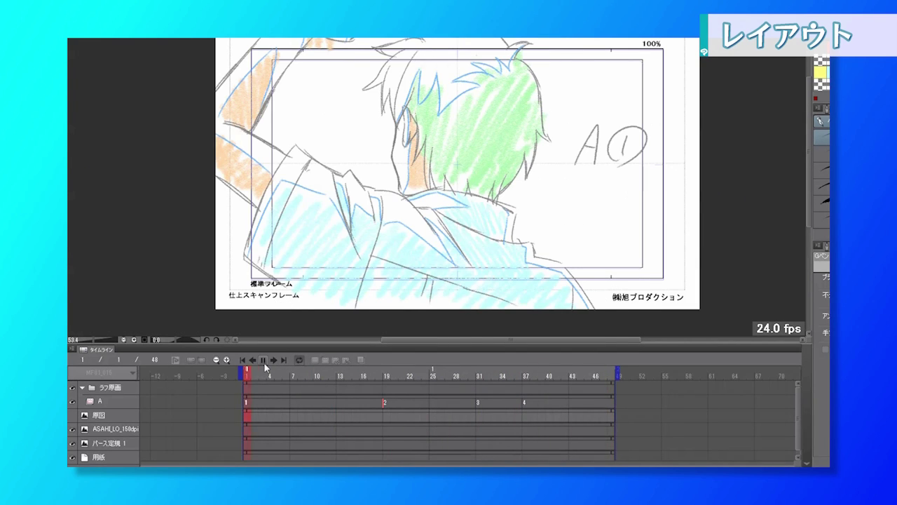
click(264, 363)
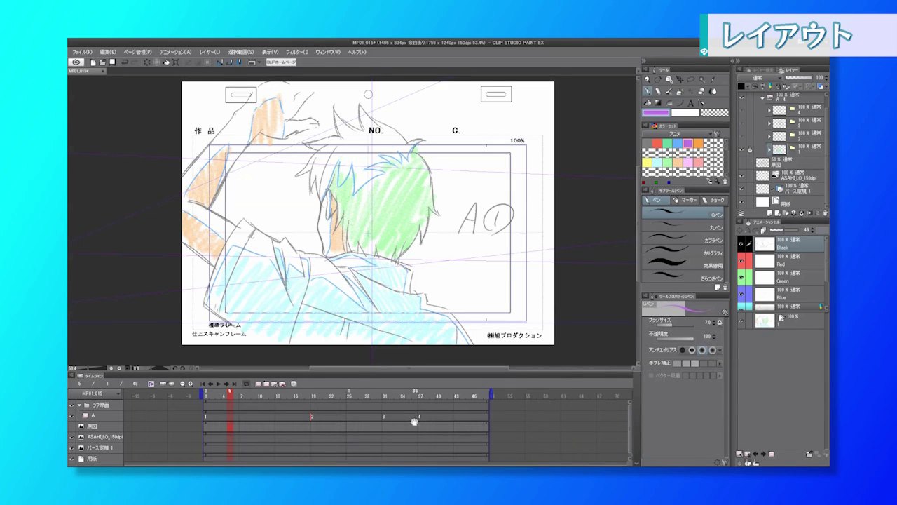
drag(420, 419, 457, 416)
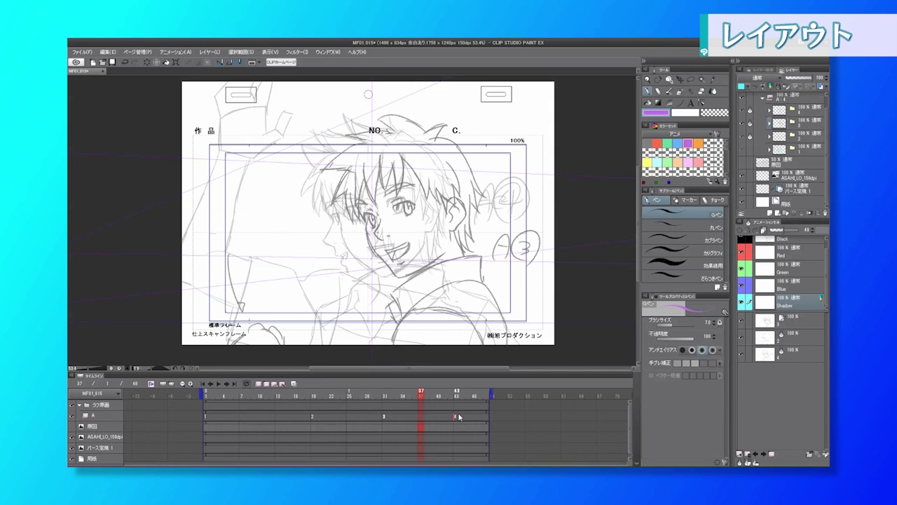
Play back the animation to check its timing and add inbetween marks on track A at frames 13 and 16
click(219, 384)
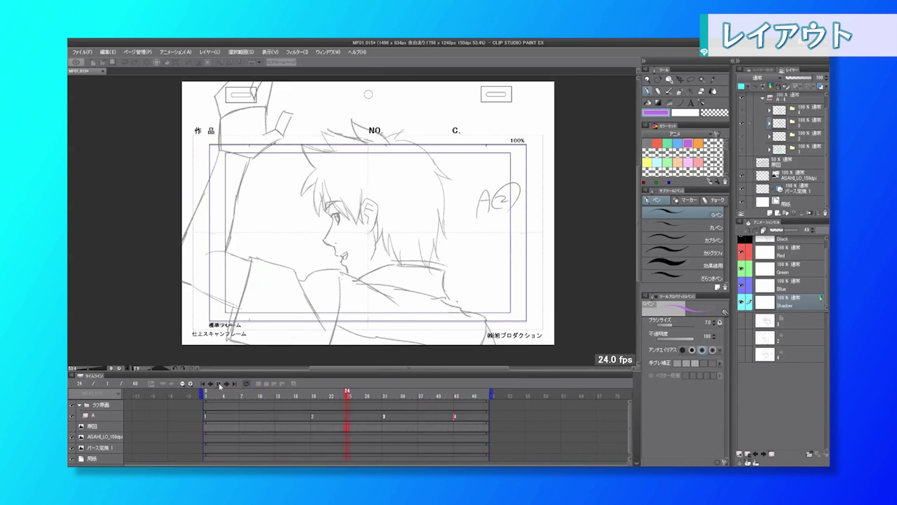
click(219, 385)
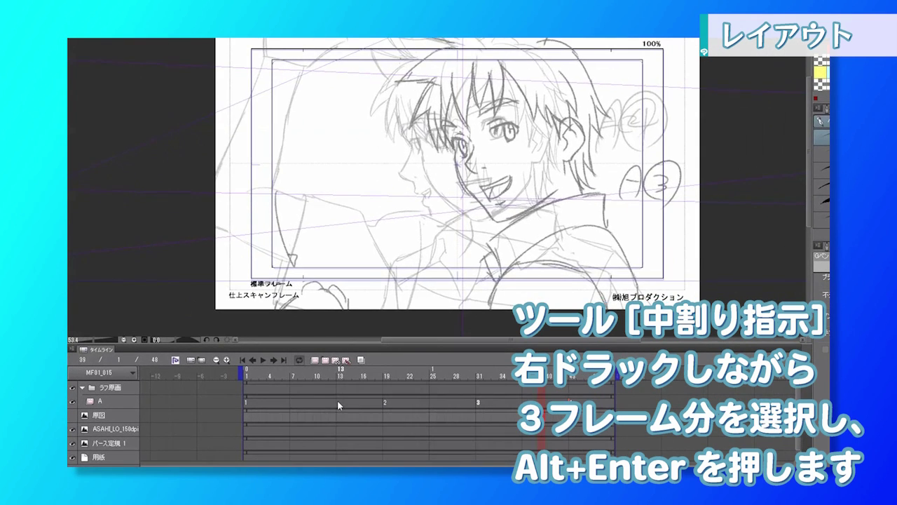
click(275, 415)
drag(338, 399, 355, 401)
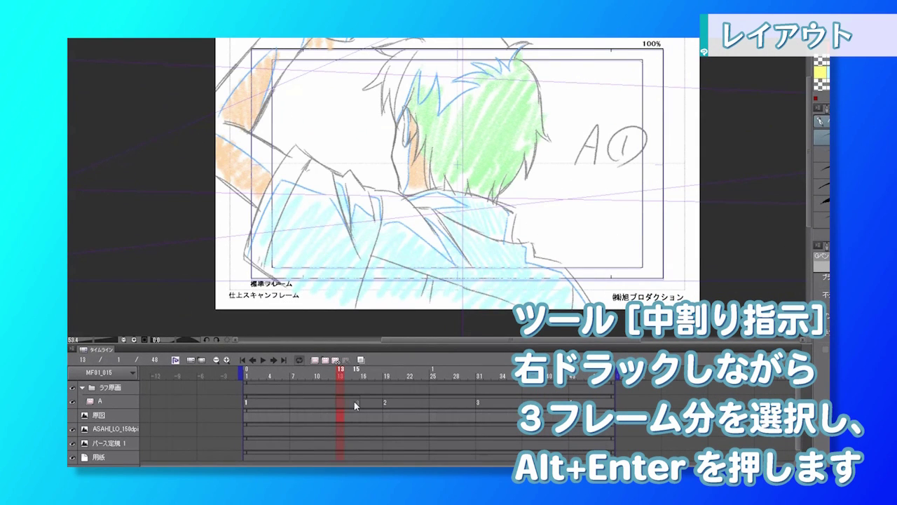
key(alt+Return)
key(alt+Return)
key(alt+Return)
key(alt+Return)
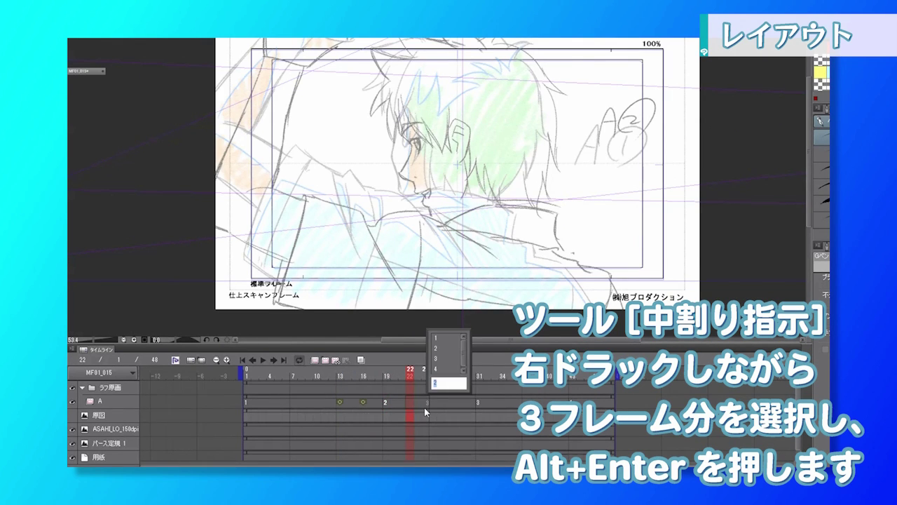
Add inbetween marks on track A at frames 22, 25 and 28 and at frames 34, 37 and 40
key(alt+Return)
key(alt+Return)
key(alt+Return)
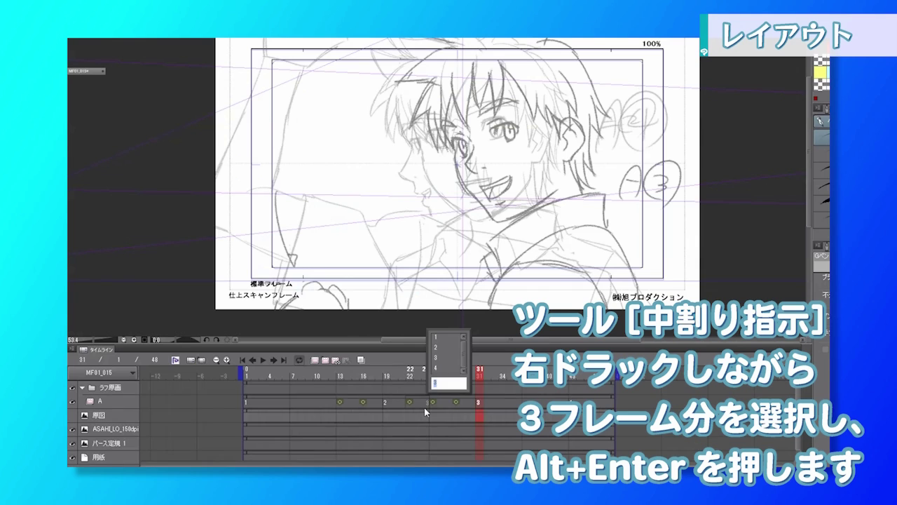
click(503, 401)
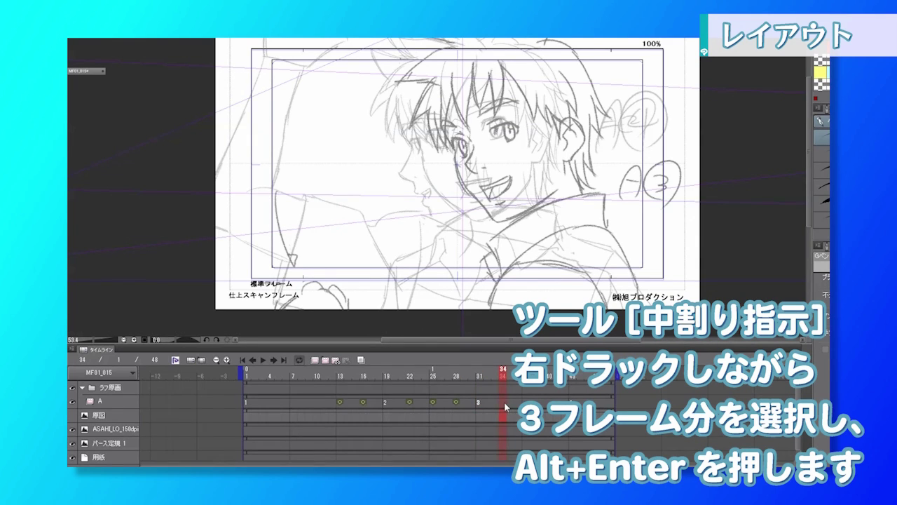
click(520, 403)
key(period)
key(period)
key(period)
click(584, 404)
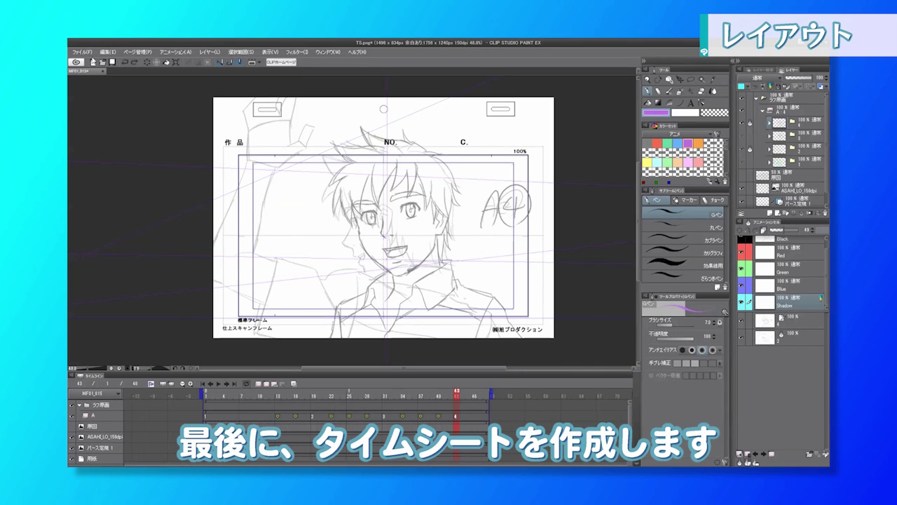
Import the time sheet image TS.png and move its layer to the very top of the layer stack
click(82, 52)
mouse_move(99, 179)
click(195, 180)
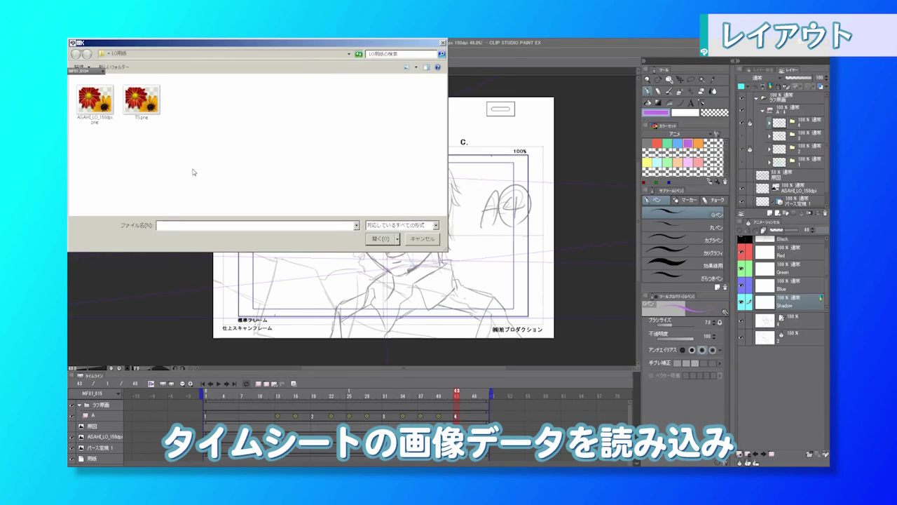
click(147, 110)
click(381, 238)
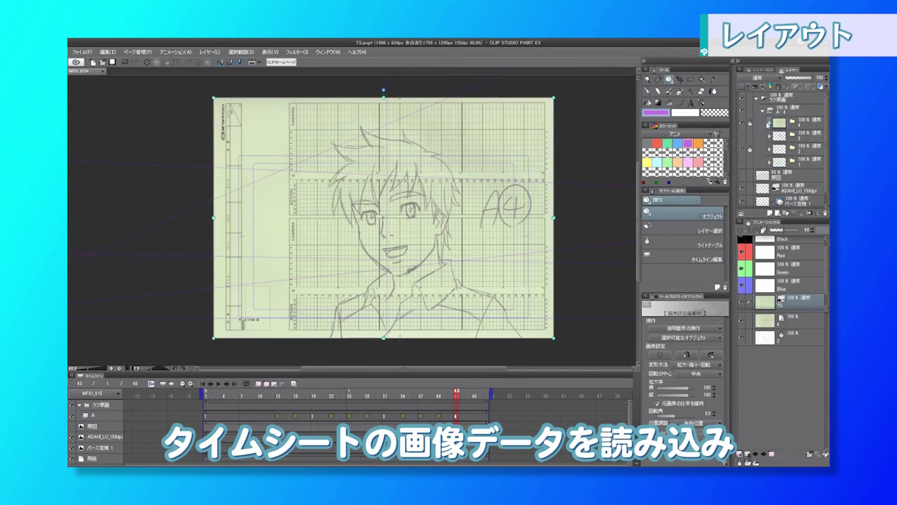
click(770, 124)
mouse_move(805, 187)
mouse_down()
mouse_move(788, 148)
mouse_move(784, 96)
mouse_up()
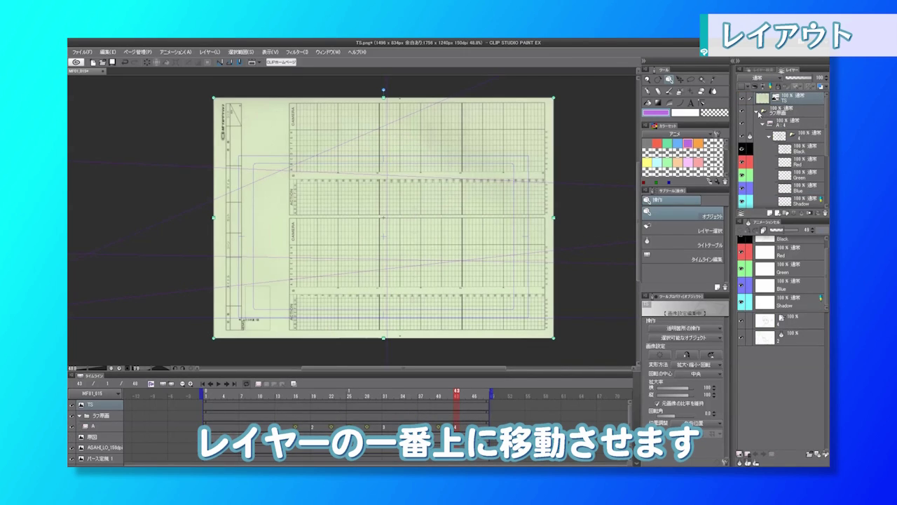
Rotate the canvas view until the time sheet stands upright and add a new raster layer above the TS layer
key(shift+space)
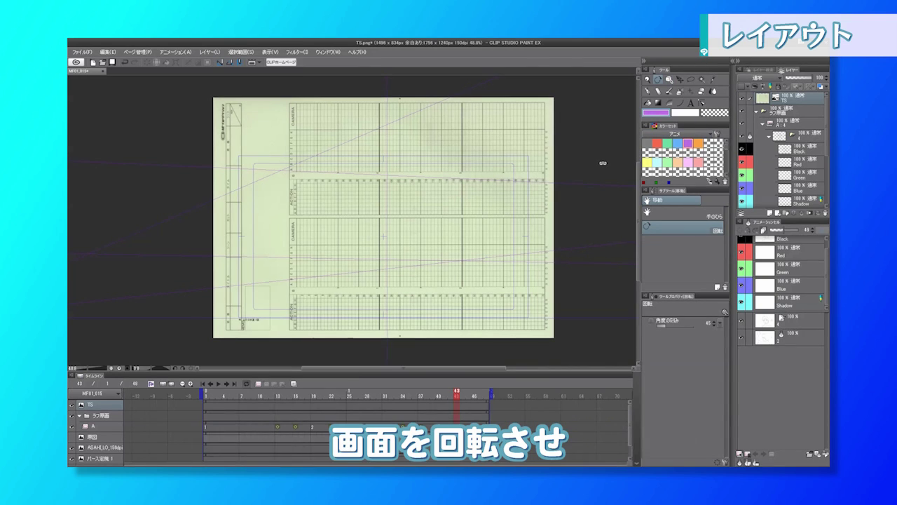
drag(584, 237, 511, 323)
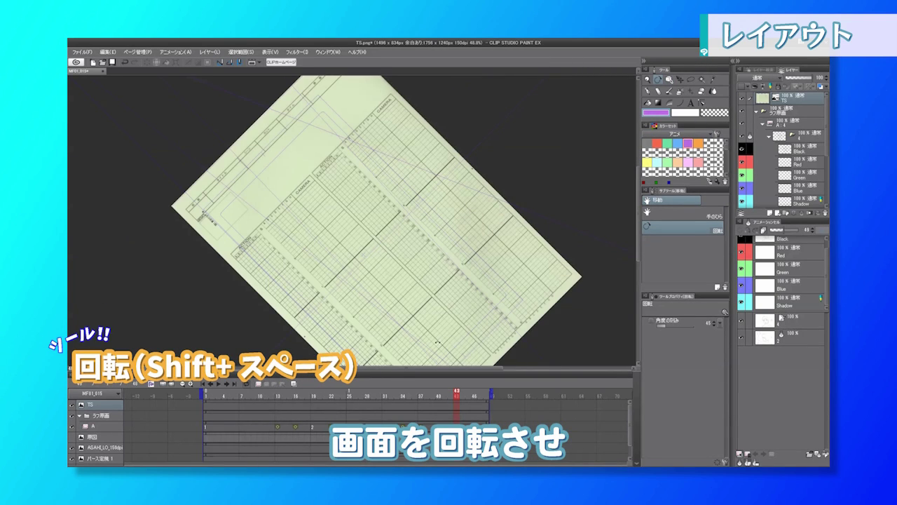
drag(440, 342, 408, 345)
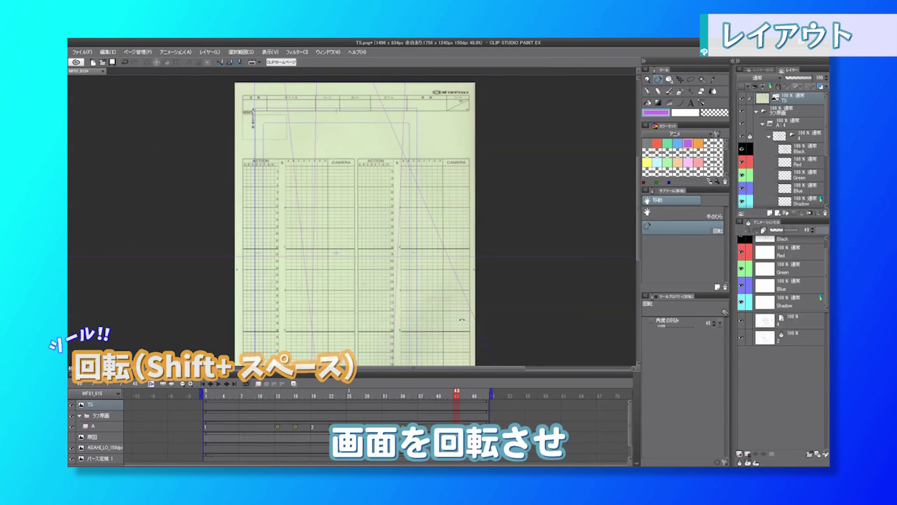
key(p)
click(770, 214)
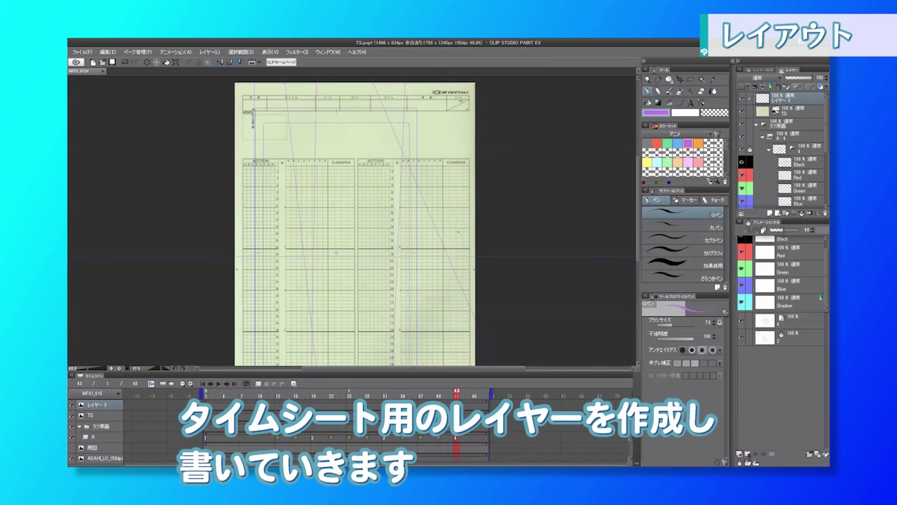
In dark grey, write a circled 1 at frame 1 of ACTION column A, a hold line below it, and inbetween ticks at frames 13 and 16
drag(433, 238, 557, 249)
click(648, 143)
scroll(467, 183, up, 5)
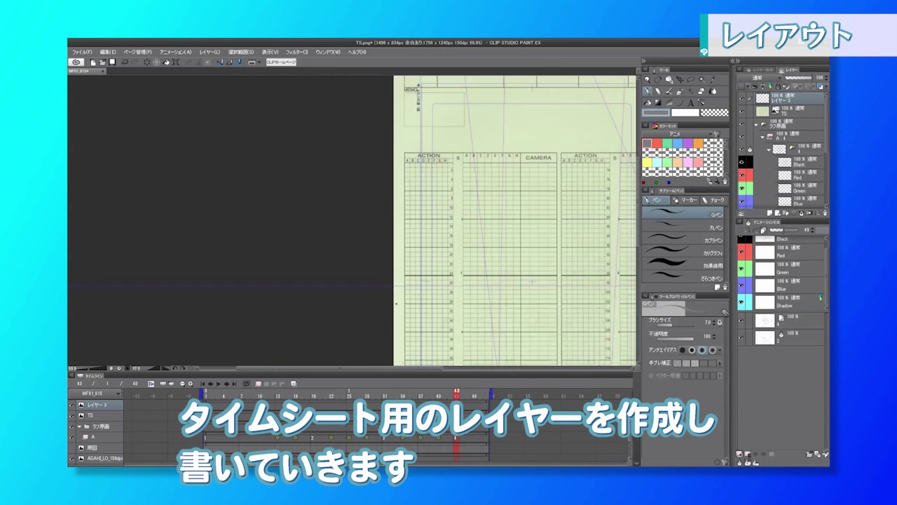
scroll(422, 176, up, 5)
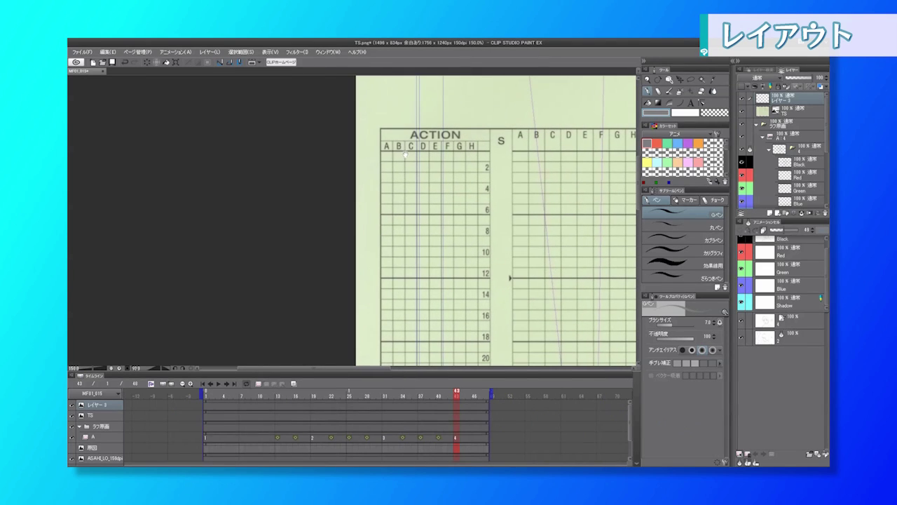
mouse_move(386, 151)
mouse_down()
mouse_move(387, 162)
mouse_move(390, 153)
mouse_up()
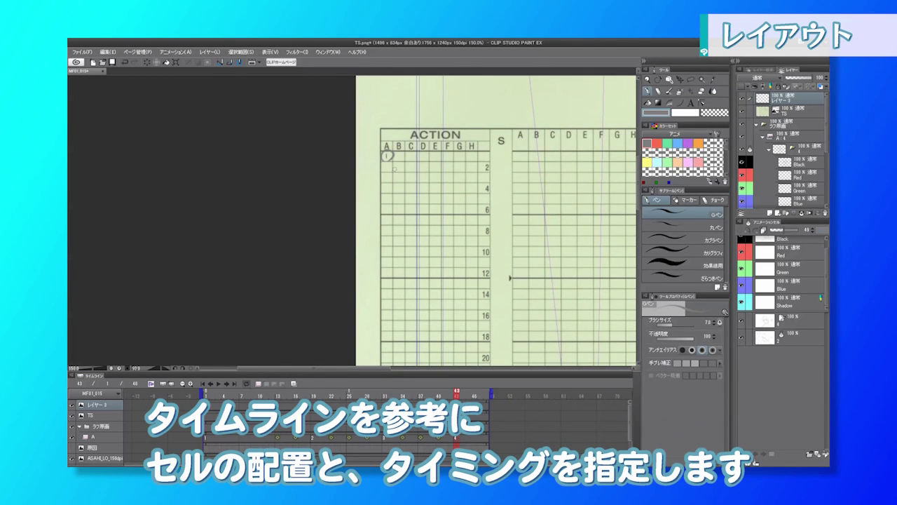
drag(387, 168, 385, 241)
scroll(392, 222, down, 3)
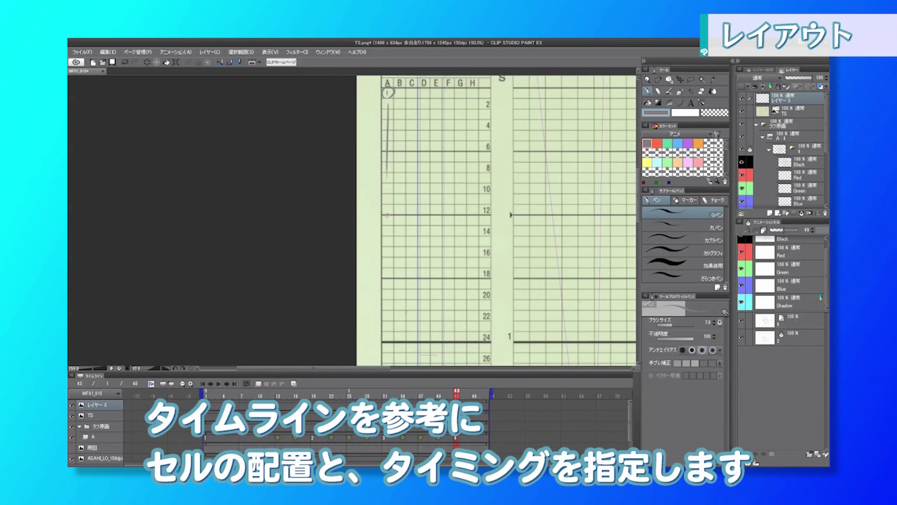
drag(390, 217, 385, 257)
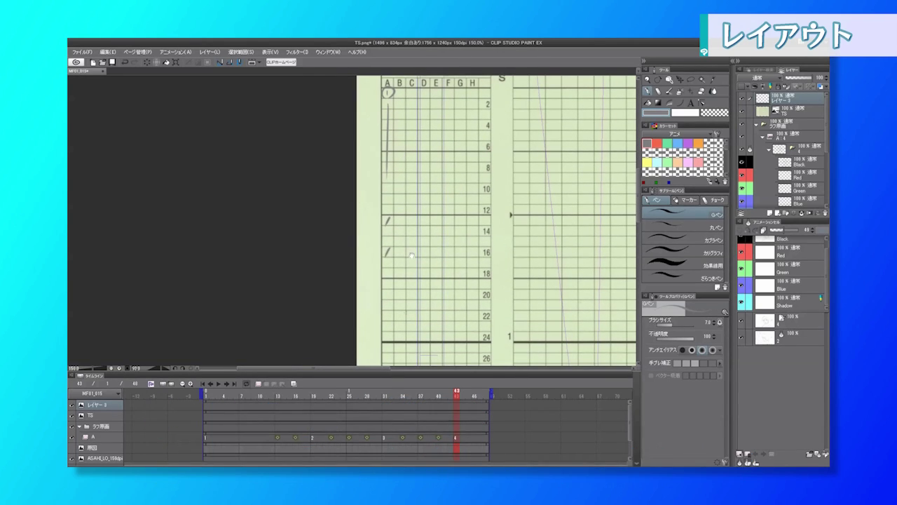
scroll(412, 257, down, 2)
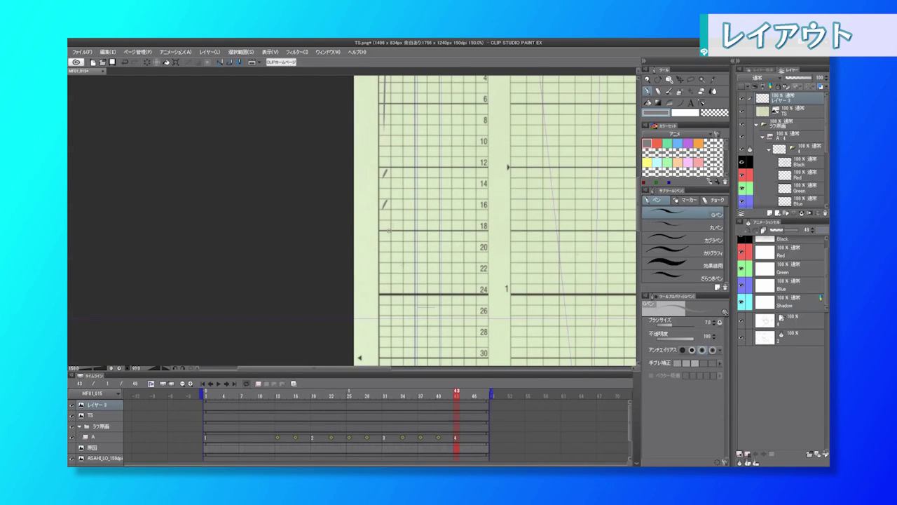
Complete the remaining key numbers and inbetween ticks in ACTION column A and scribble out the rows just after frame 48
key(ctrl+minus)
scroll(498, 226, down, 5)
drag(530, 235, 431, 220)
scroll(494, 220, down, 5)
scroll(491, 215, up, 1)
drag(368, 257, 475, 258)
Write the cut length 2+0 in the time sheet's header and a BG instruction in the memo area below it
drag(519, 86, 505, 184)
drag(502, 142, 495, 111)
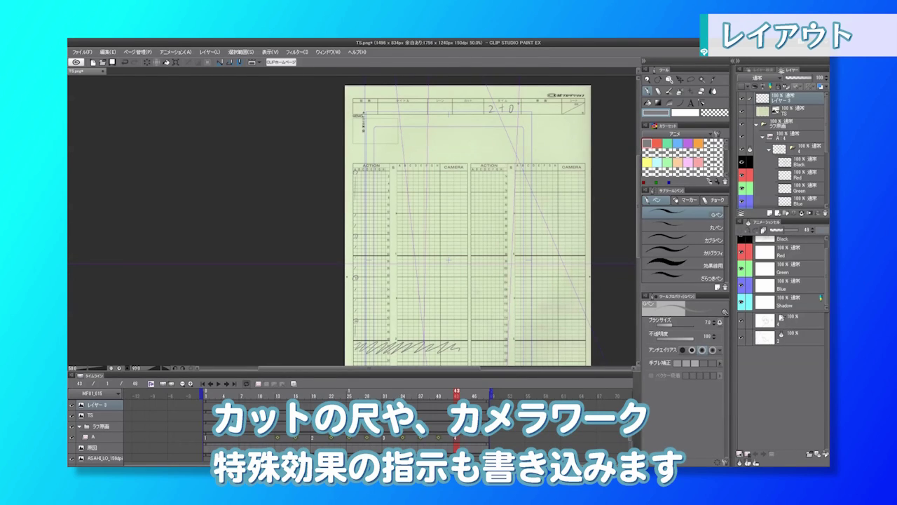
drag(468, 127, 474, 122)
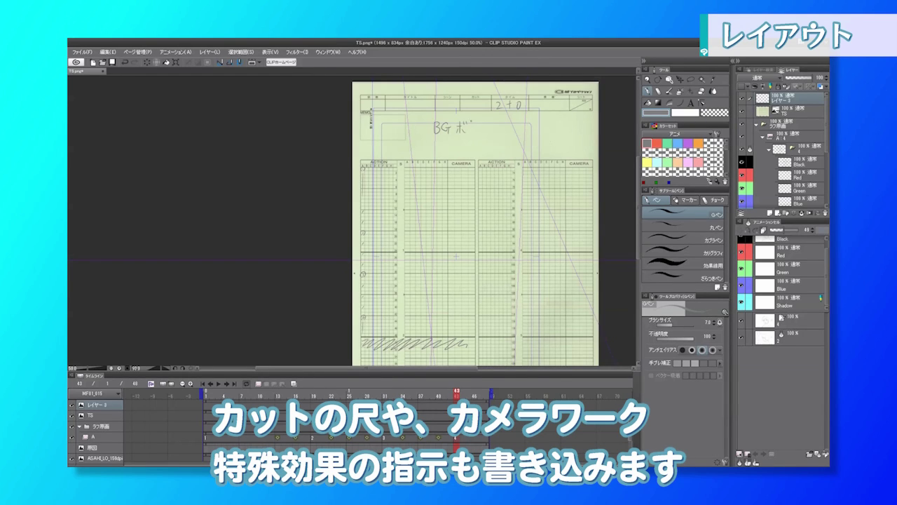
drag(486, 120, 490, 120)
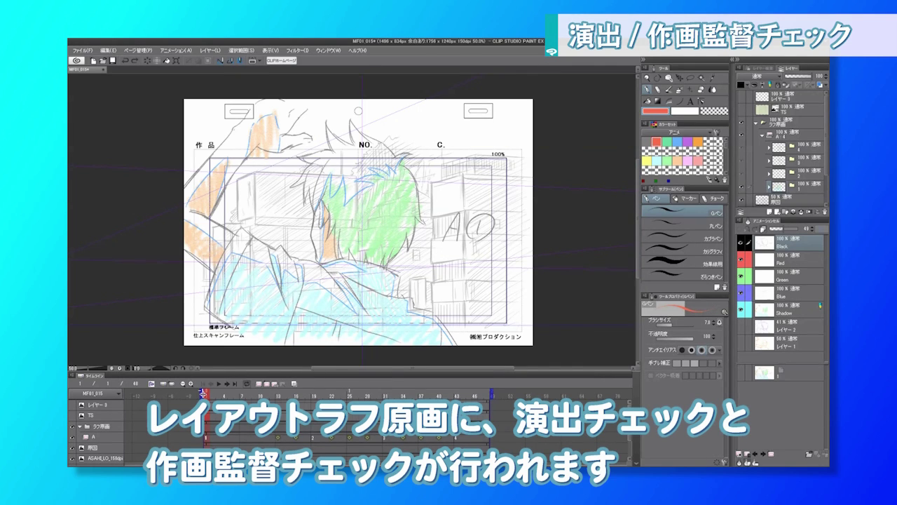
Go to frame 43 and add a layer folder named ラフ演出 above the collapsed ラフ原画 folder
mouse_move(207, 397)
mouse_down()
mouse_move(472, 397)
mouse_move(277, 405)
mouse_move(458, 410)
mouse_up()
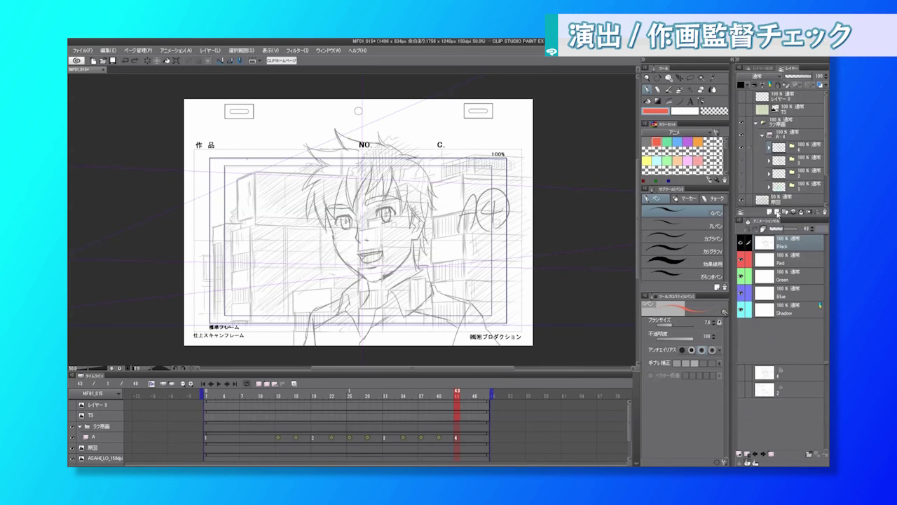
click(760, 123)
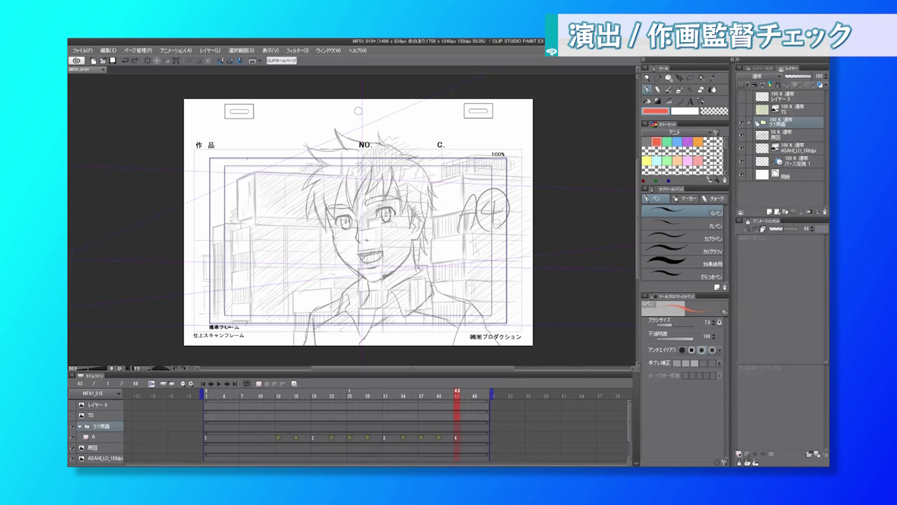
click(788, 212)
double_click(784, 124)
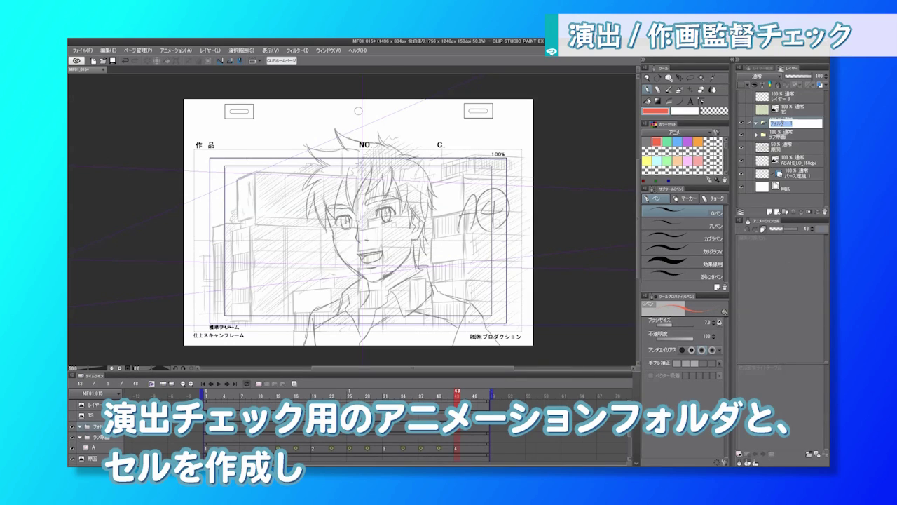
key(BackSpace)
text(ラフえんsy)
key(space)
key(Return)
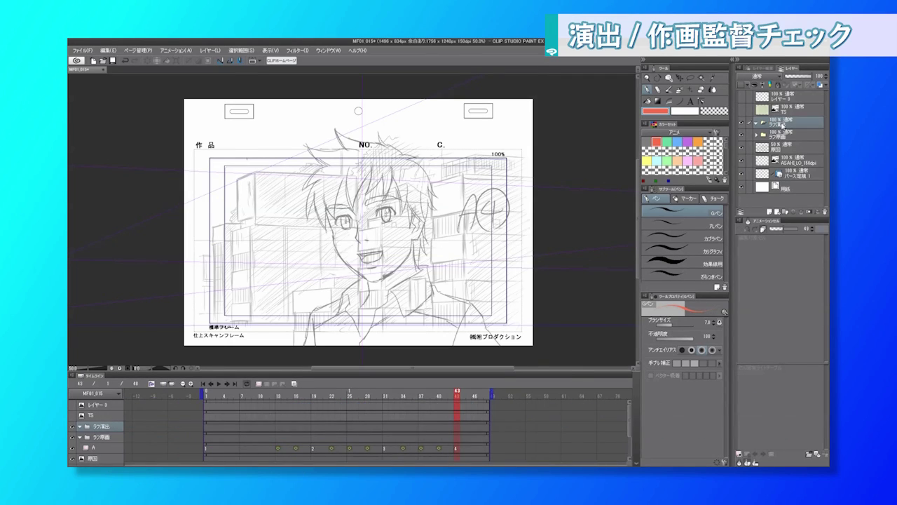
Create a new animation folder inside ラフ演出 and name it A_e
click(258, 383)
double_click(102, 436)
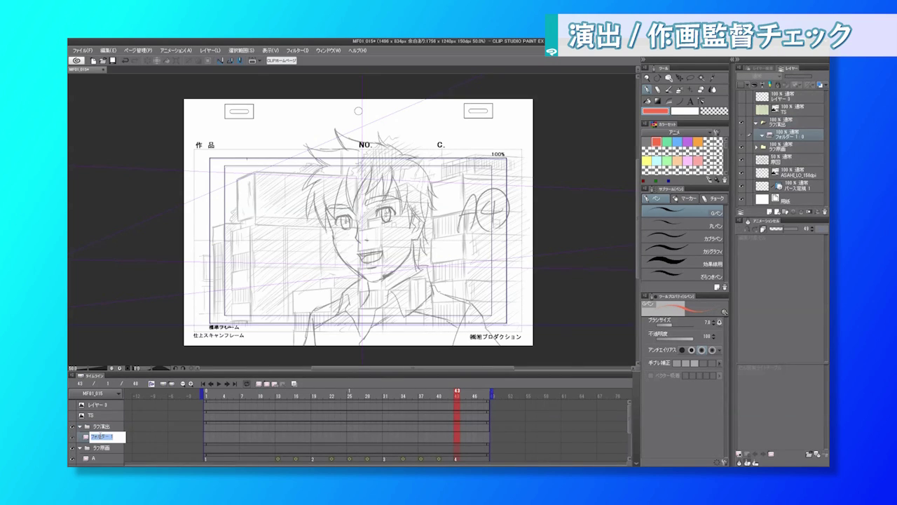
text(A_4)
key(Return)
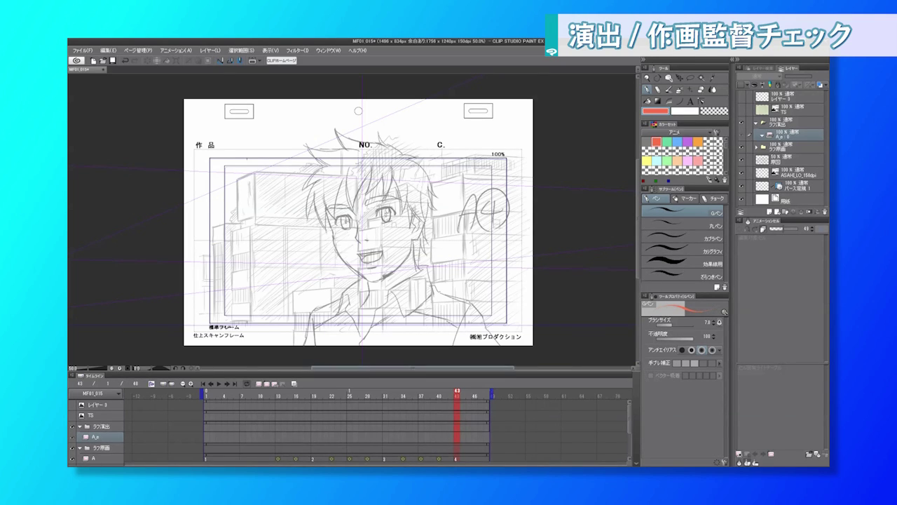
Add a cel folder inside the A_e animation folder and rename it 4
click(786, 212)
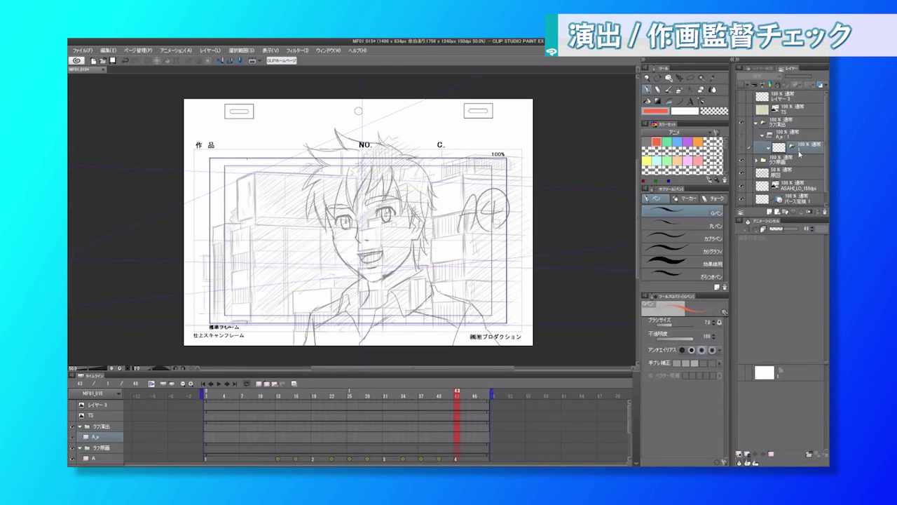
double_click(800, 152)
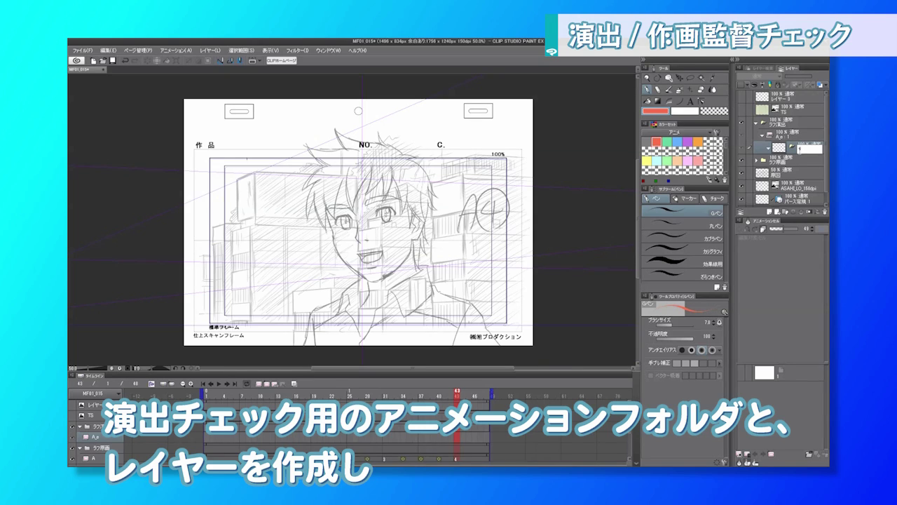
text(4)
key(Return)
Add a raster layer named Red inside cel folder 4 and assign cel 4 to frame 43 on the A_e track
click(770, 212)
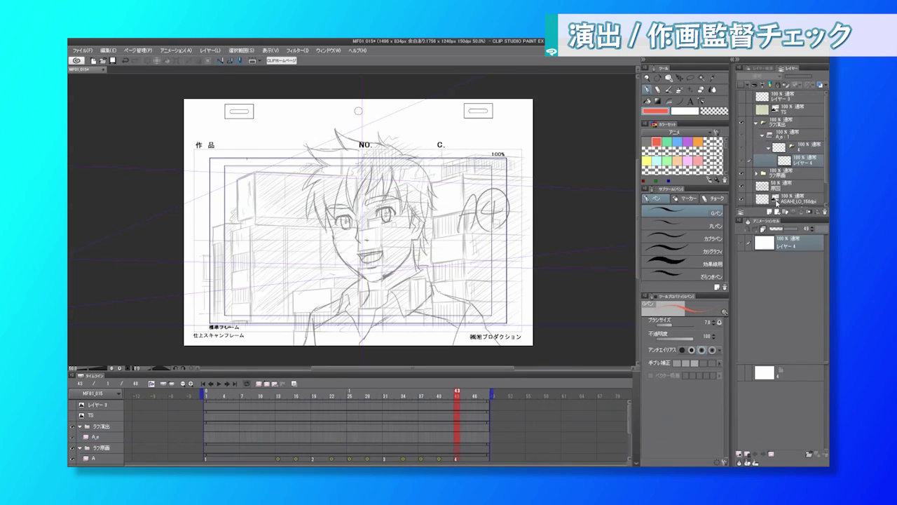
double_click(802, 162)
text(5)
key(Return)
click(458, 441)
click(475, 391)
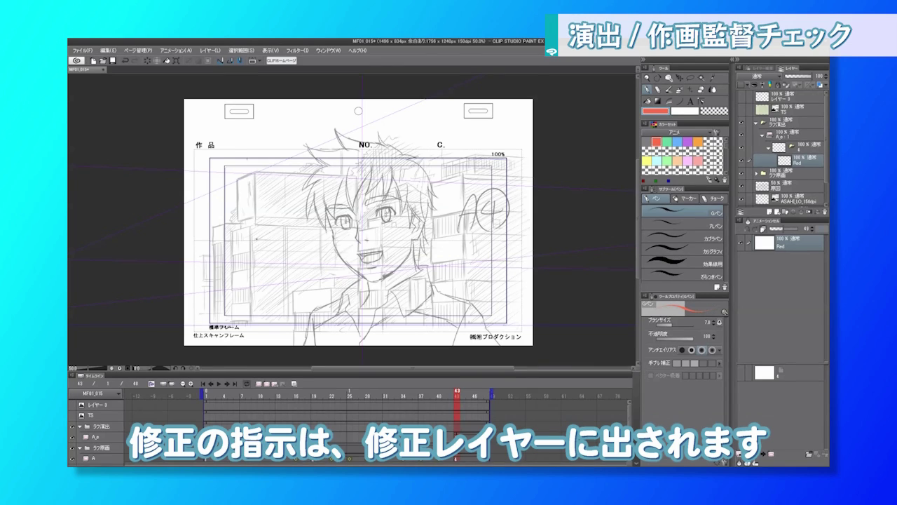
Draw red correction strokes on the Red layer over the background building beside the character
drag(258, 247, 302, 237)
drag(296, 232, 300, 245)
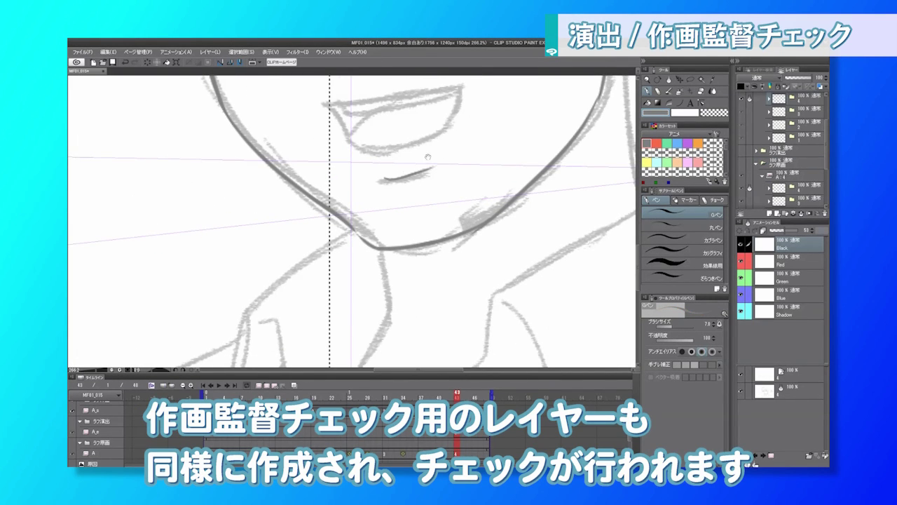
Draw the short curved lower-lip line beneath the mouth on correction cel 4's Black layer, redoing the unsatisfactory stroke
drag(384, 179, 436, 171)
key(ctrl+z)
drag(382, 179, 442, 168)
drag(388, 178, 446, 165)
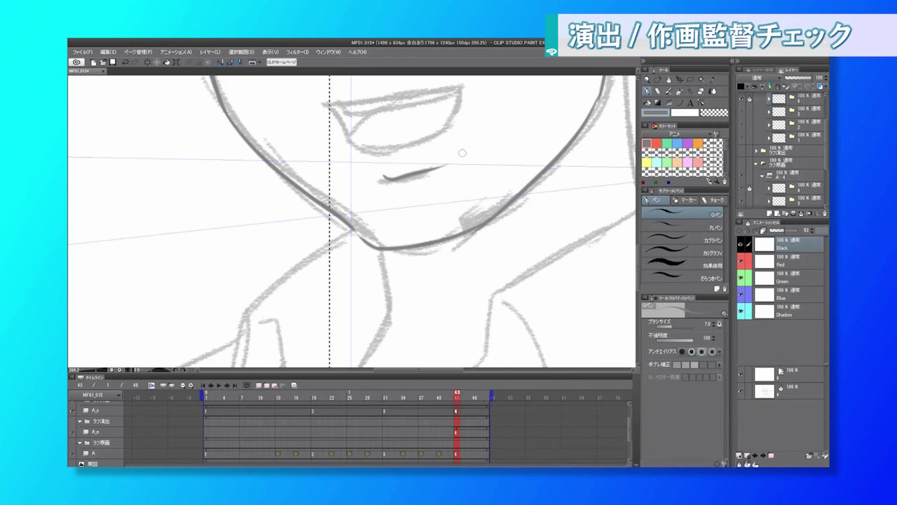
Add the 旭テンプレート layer template from the downloaded materials to the layer stack above the rough folders
scroll(440, 103, down, 4)
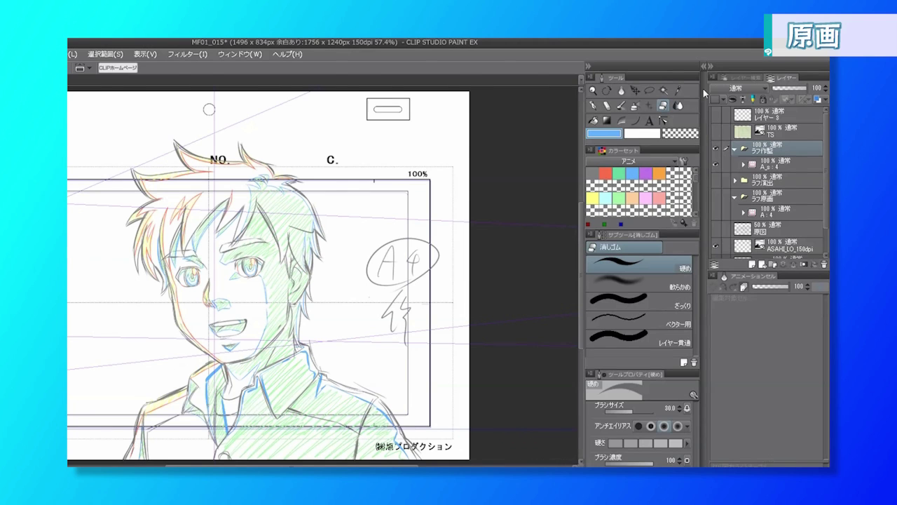
click(703, 66)
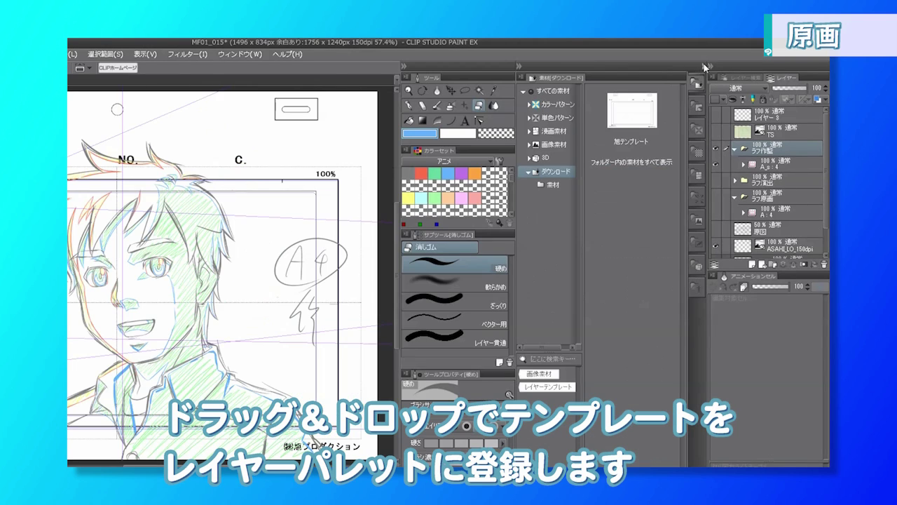
click(663, 118)
drag(663, 118, 807, 236)
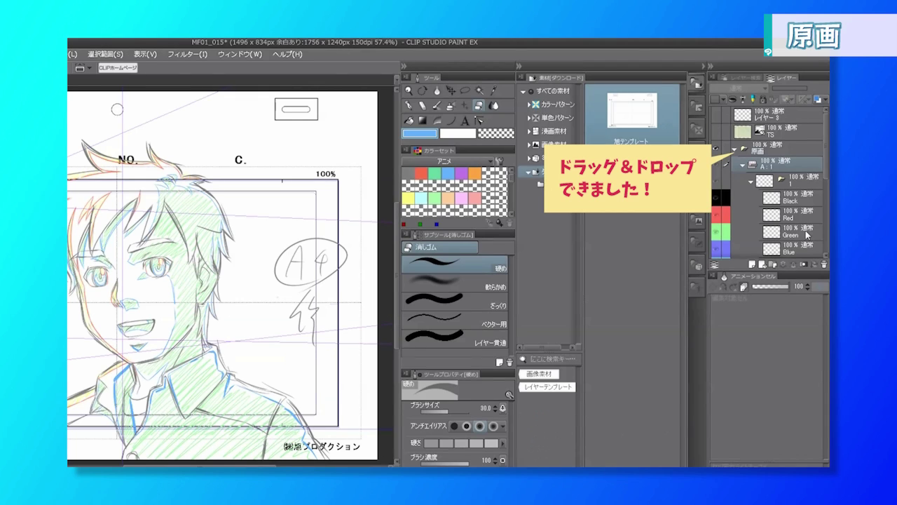
Duplicate the template's cel folder until animation folder A in 原画 holds four cel folders, and collapse their contents
scroll(806, 232, down, 1)
drag(793, 166, 754, 266)
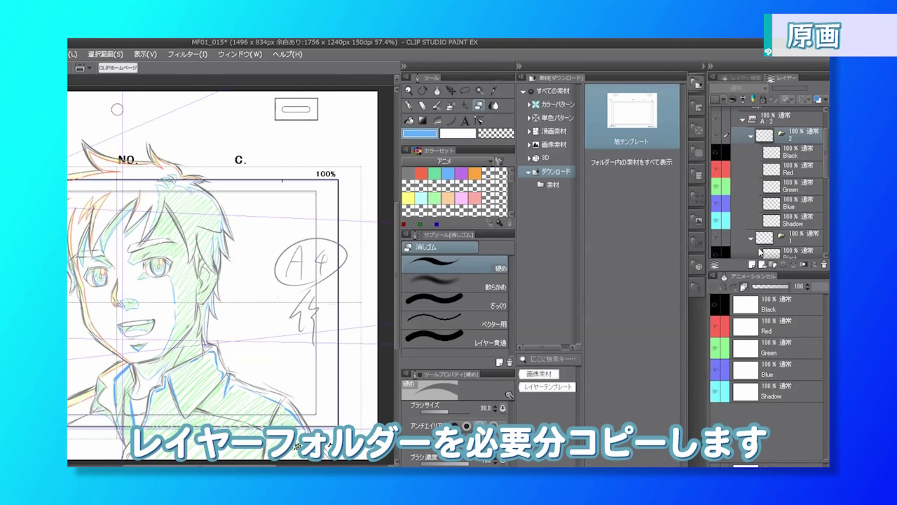
click(752, 139)
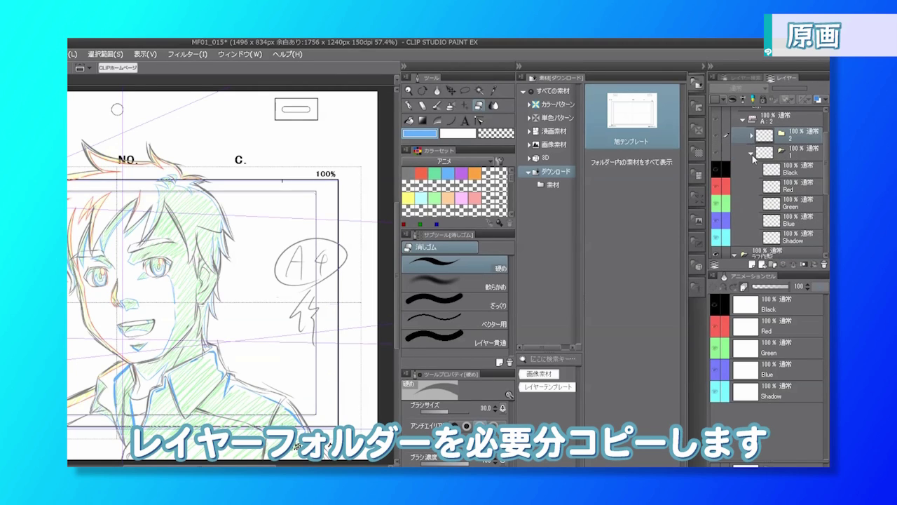
click(753, 156)
drag(794, 144, 753, 267)
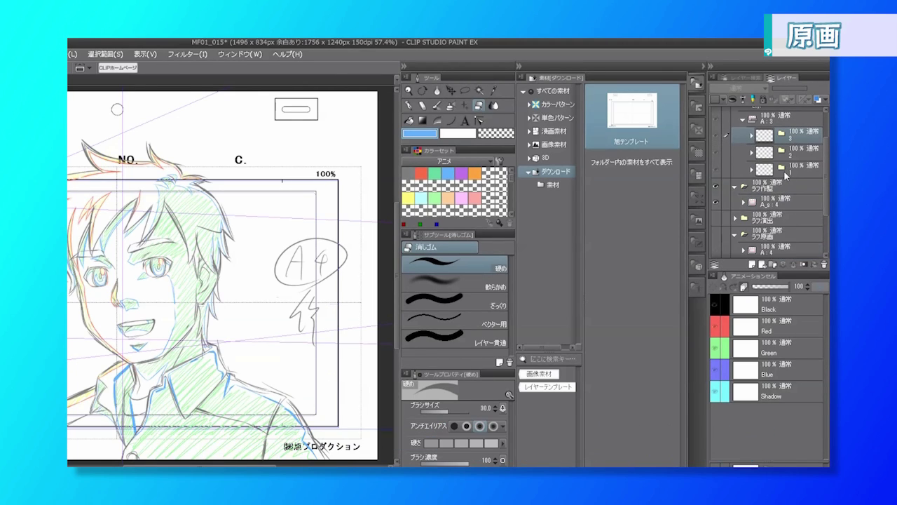
drag(793, 142, 752, 266)
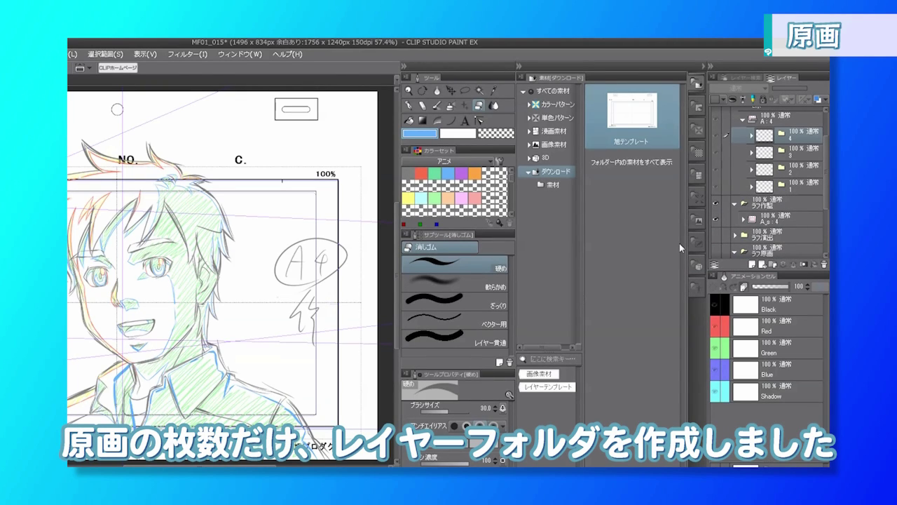
Assign cel 4 to frame 43 on the A track of the 原画 folder
click(752, 135)
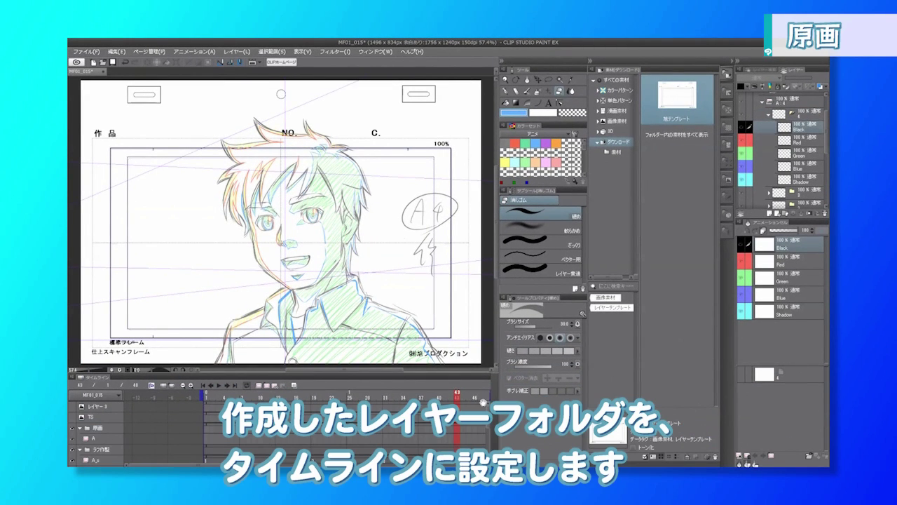
click(458, 438)
click(469, 414)
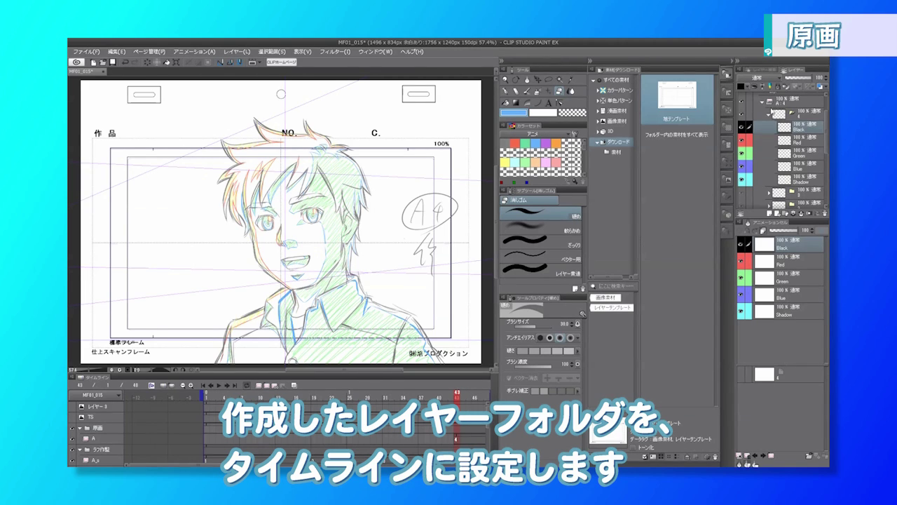
Register the A_s correction cel 4 on key cel 4's light table and lower its opacity to about 43%
click(769, 115)
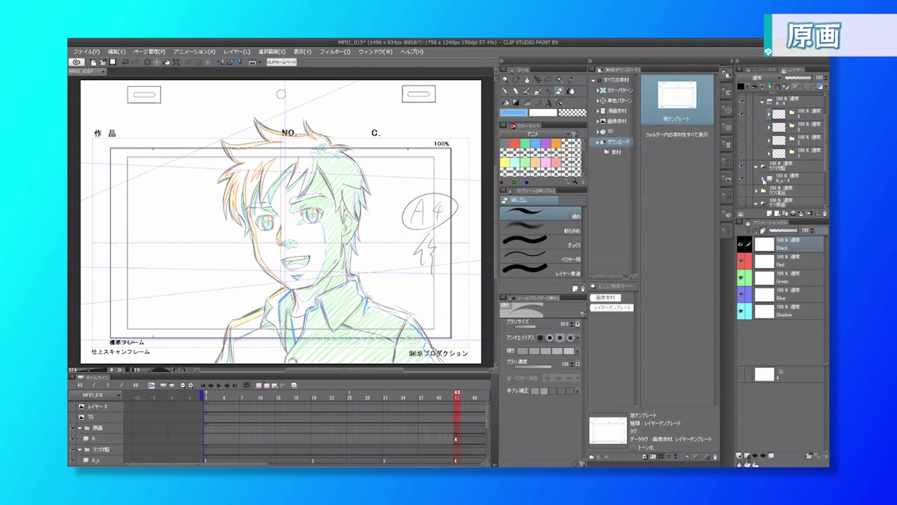
click(763, 181)
drag(804, 196, 786, 380)
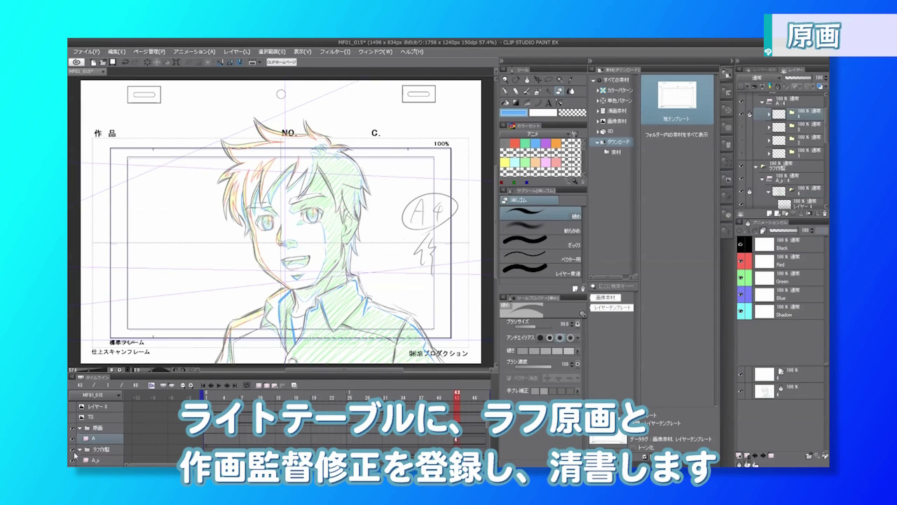
click(80, 450)
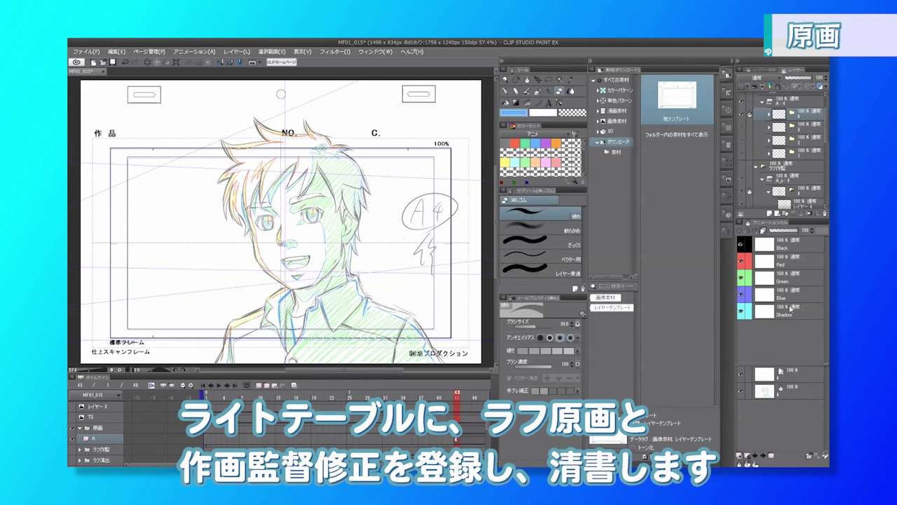
click(792, 390)
click(782, 231)
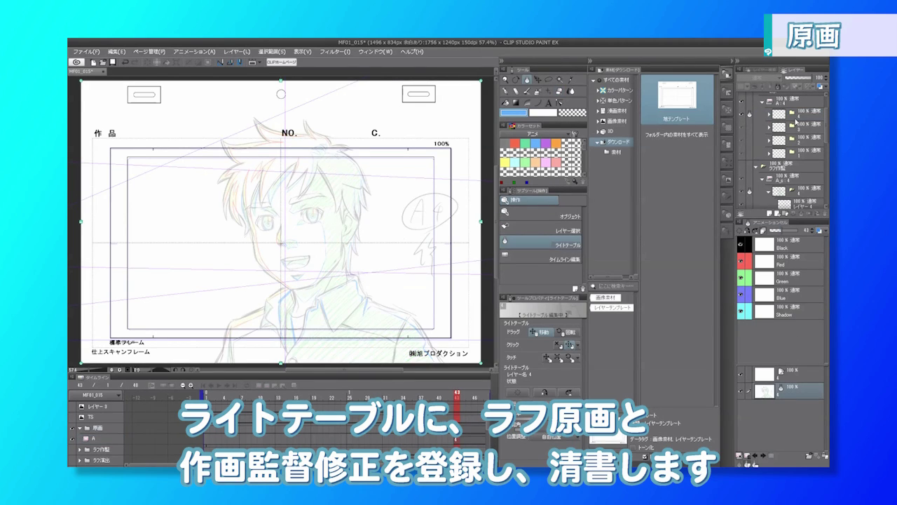
Make key cel 4's Black layer active, choose the dark grey drawing colour, and hide the materials area
click(769, 114)
click(803, 132)
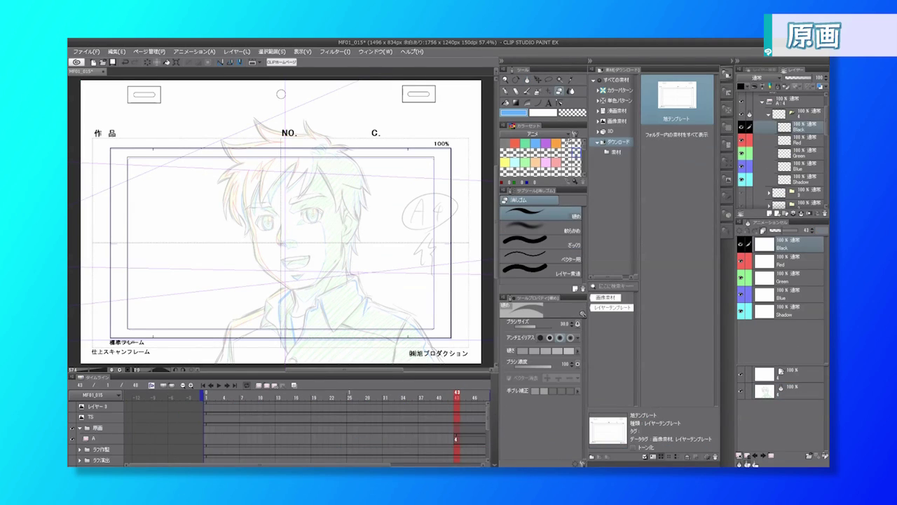
click(591, 61)
click(646, 144)
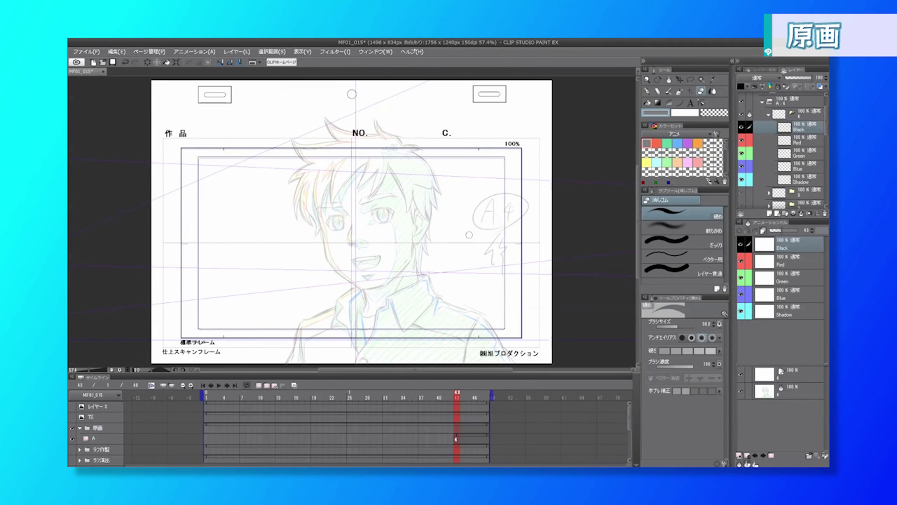
Trace the ear's upper inner line with the G-pen on the Black layer, enlarging the brush and redoing the first stroke
key(ctrl+plus)
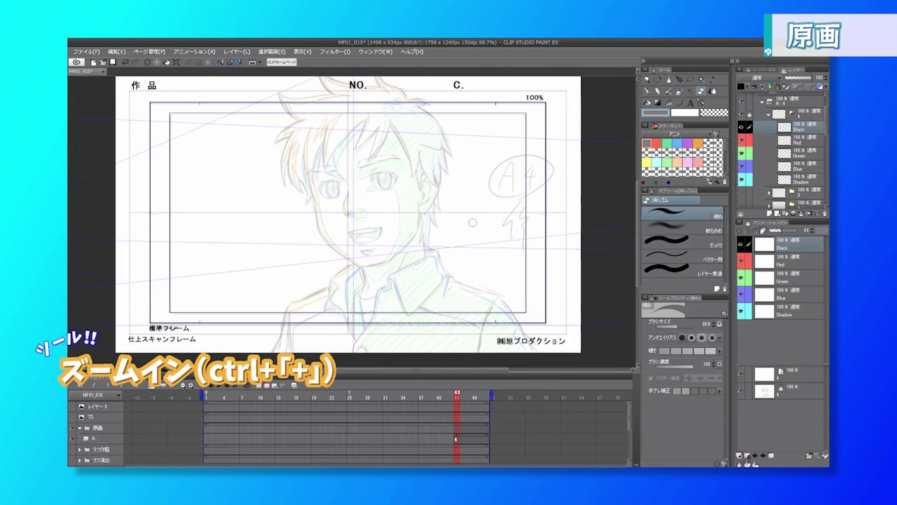
key(ctrl+plus)
key(ctrl+plus)
key(ctrl+plus)
key(ctrl+plus)
key(ctrl+plus)
key(p)
mouse_move(475, 219)
mouse_down()
mouse_move(487, 167)
mouse_move(459, 223)
mouse_up()
key(bracketright)
key(bracketright)
key(ctrl+z)
mouse_move(484, 165)
mouse_down()
mouse_move(460, 205)
mouse_move(454, 242)
mouse_up()
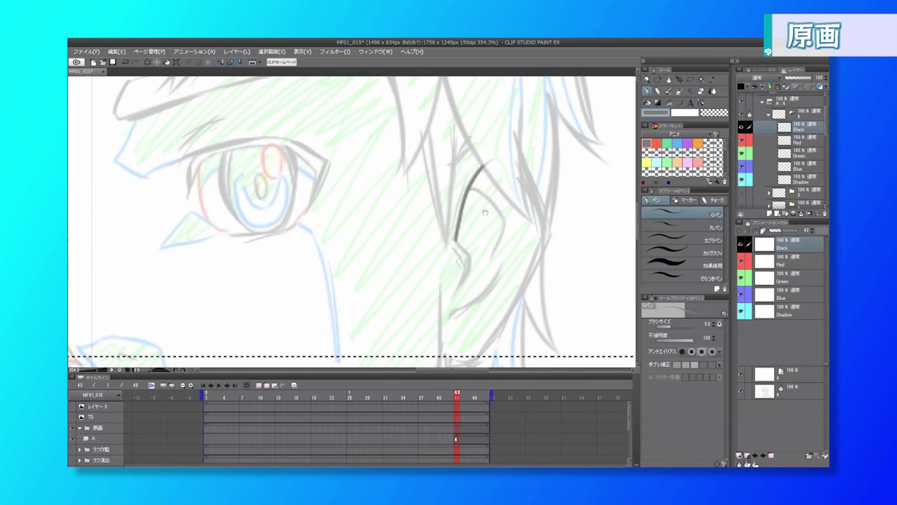
Trace the small angled fold and the remaining curved inner lines of the ear
drag(505, 197, 516, 156)
mouse_move(465, 202)
mouse_down()
mouse_move(483, 216)
mouse_move(468, 245)
mouse_up()
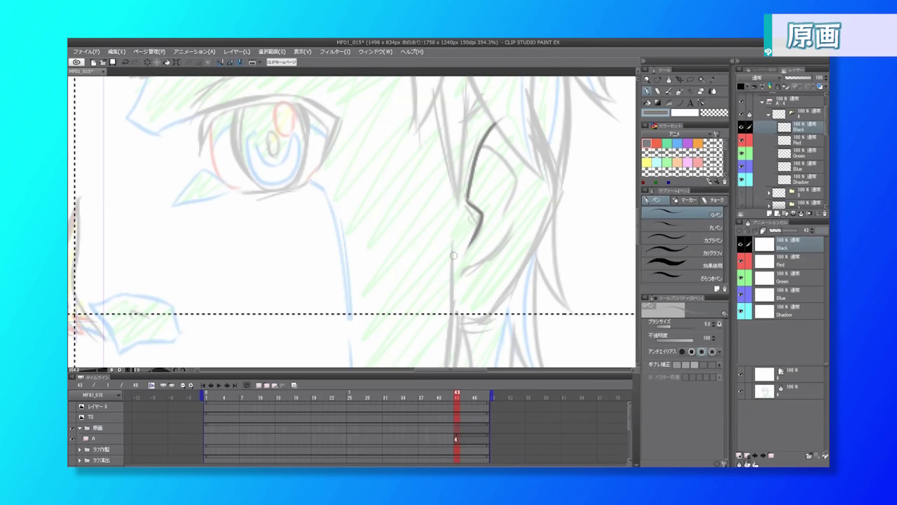
mouse_move(483, 145)
mouse_down()
mouse_move(518, 175)
mouse_move(495, 227)
mouse_up()
mouse_move(471, 271)
mouse_down()
mouse_move(486, 216)
mouse_move(507, 206)
mouse_up()
mouse_move(533, 172)
mouse_down()
mouse_move(484, 222)
mouse_move(534, 169)
mouse_move(544, 129)
mouse_up()
Trace the jawline from below the ear down to the chin tip, undoing the unsatisfactory strokes
scroll(511, 190, down, 2)
scroll(534, 170, down, 1)
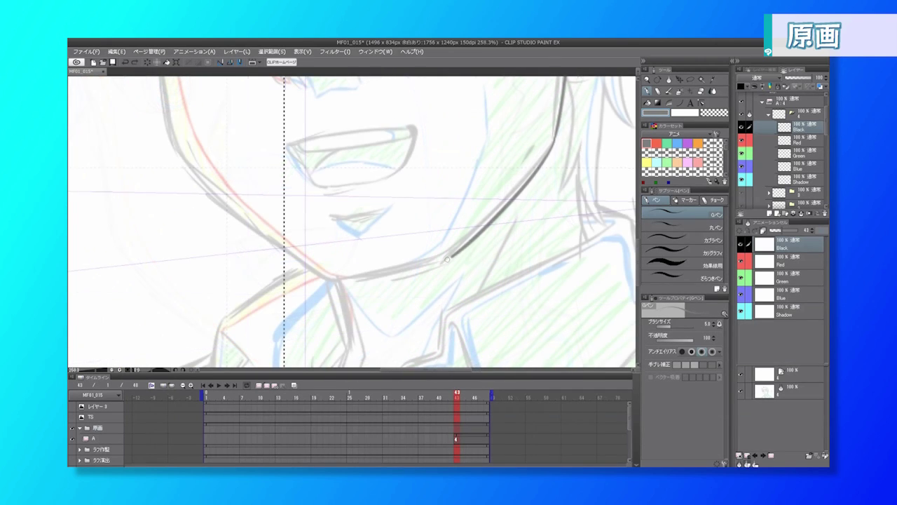
key(F2)
drag(415, 232, 511, 210)
drag(324, 160, 336, 182)
key(ctrl+z)
mouse_move(261, 136)
mouse_down()
mouse_move(367, 260)
mouse_move(252, 166)
mouse_move(312, 206)
mouse_move(478, 238)
mouse_move(510, 249)
mouse_up()
key(ctrl+z)
key(F2)
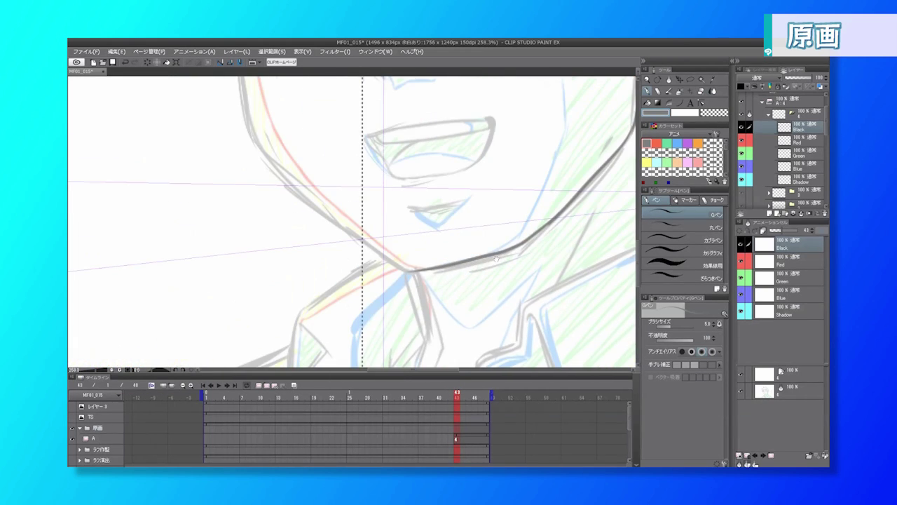
Trace the far cheek contour down to the chin tip
drag(327, 146, 373, 208)
mouse_move(288, 151)
mouse_down()
mouse_move(315, 210)
mouse_move(419, 316)
mouse_up()
mouse_move(378, 242)
mouse_down()
mouse_move(313, 161)
mouse_move(388, 260)
mouse_move(298, 183)
mouse_up()
Trace the nose bridge and its shadow contour down to the nose tip
scroll(313, 162, up, 2)
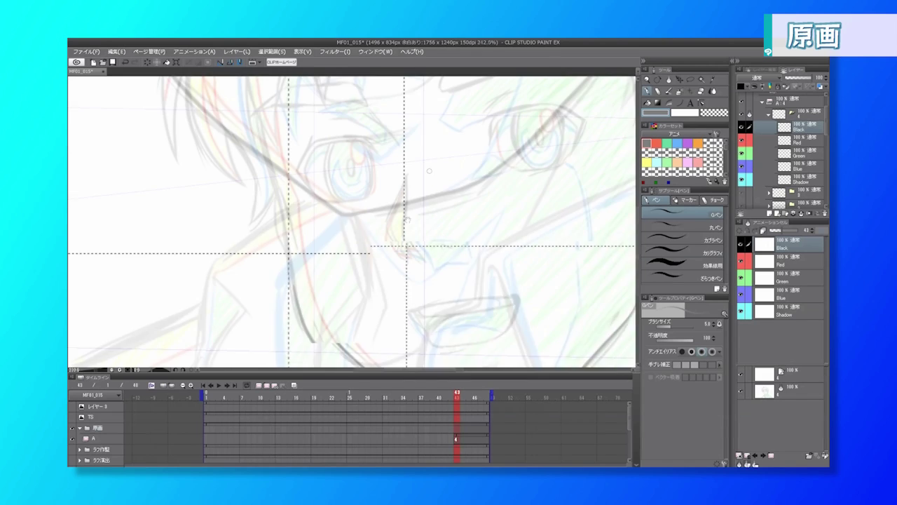
mouse_move(427, 164)
mouse_down()
mouse_move(413, 188)
mouse_move(412, 167)
mouse_move(401, 236)
mouse_move(422, 268)
mouse_up()
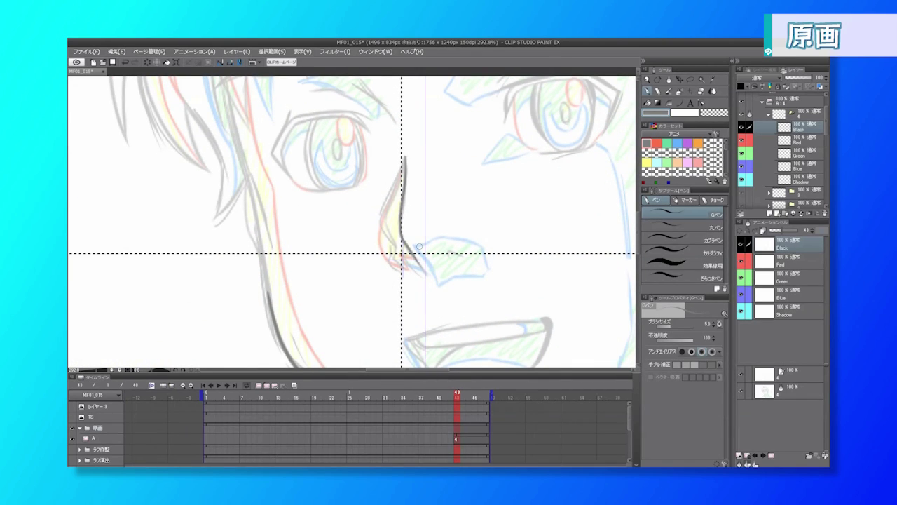
mouse_move(403, 159)
mouse_down()
mouse_move(379, 215)
mouse_move(407, 266)
mouse_up()
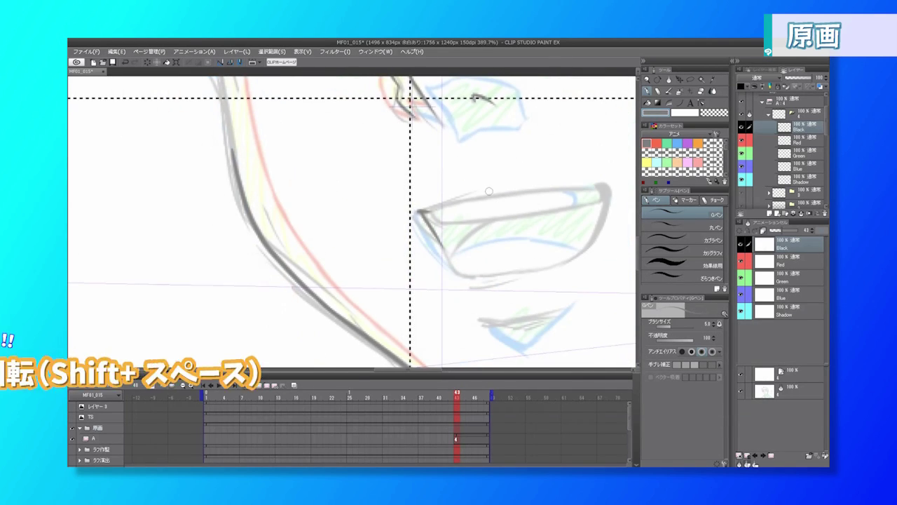
Trace the mouth's upper lip line and thicken its near corner, with the canvas rotated for drawing
key(shift+space)
mouse_move(538, 242)
mouse_down()
mouse_move(540, 133)
mouse_move(452, 124)
mouse_up()
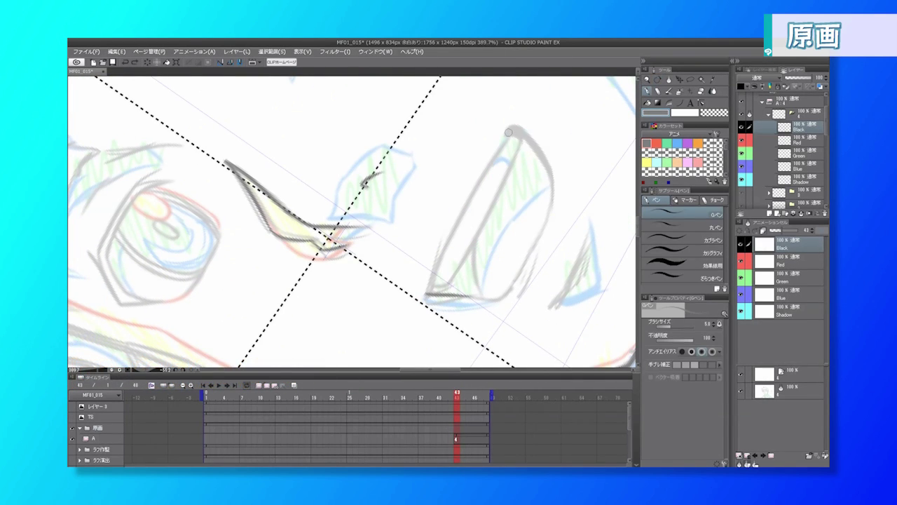
mouse_move(510, 130)
mouse_down()
mouse_move(443, 247)
mouse_move(429, 295)
mouse_up()
drag(519, 124, 529, 143)
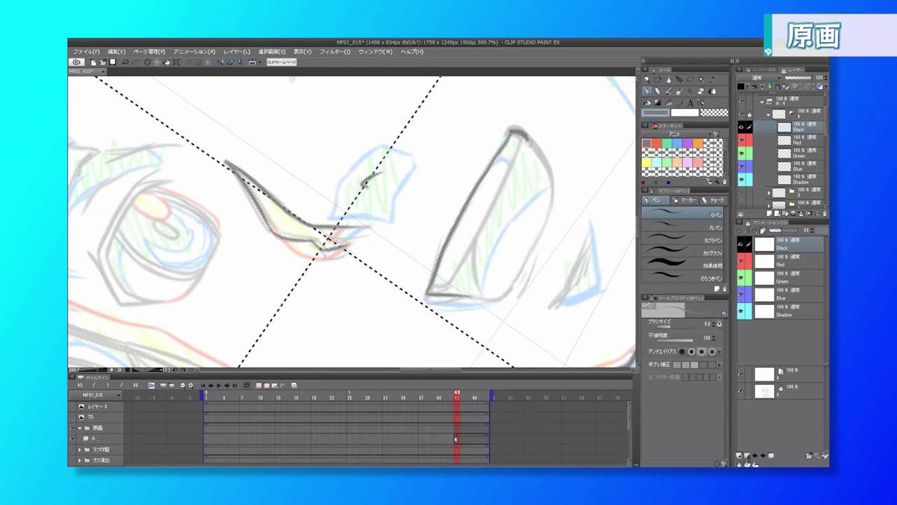
Trace the curved near side of the mouth on the flipped view, reducing the eraser size to 17 and redoing the stroke
key(h)
mouse_move(350, 182)
mouse_down()
mouse_move(580, 226)
mouse_move(622, 221)
mouse_up()
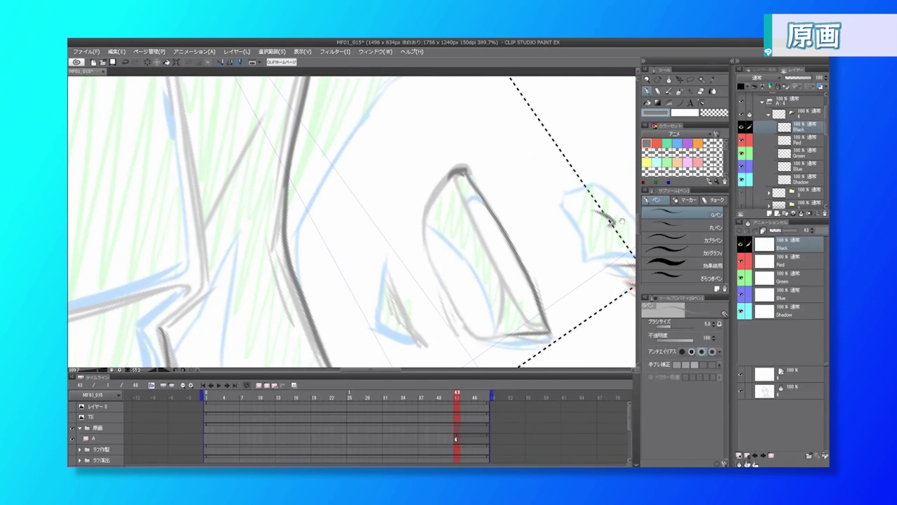
mouse_move(466, 173)
mouse_down()
mouse_move(444, 178)
mouse_move(453, 180)
mouse_move(425, 211)
mouse_move(430, 262)
mouse_up()
key(e)
key(bracketleft)
key(bracketleft)
key(bracketleft)
key(p)
key(ctrl+z)
mouse_move(433, 196)
mouse_down()
mouse_move(449, 296)
mouse_move(433, 245)
mouse_up()
key(e)
key(p)
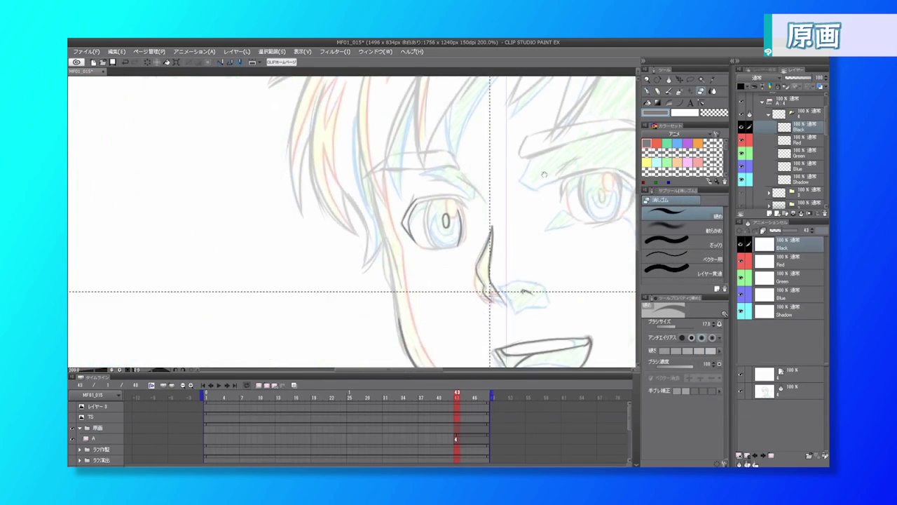
Trace the nose-side outline of the far eye's iris, redoing the lower end of the stroke
scroll(477, 204, up, 3)
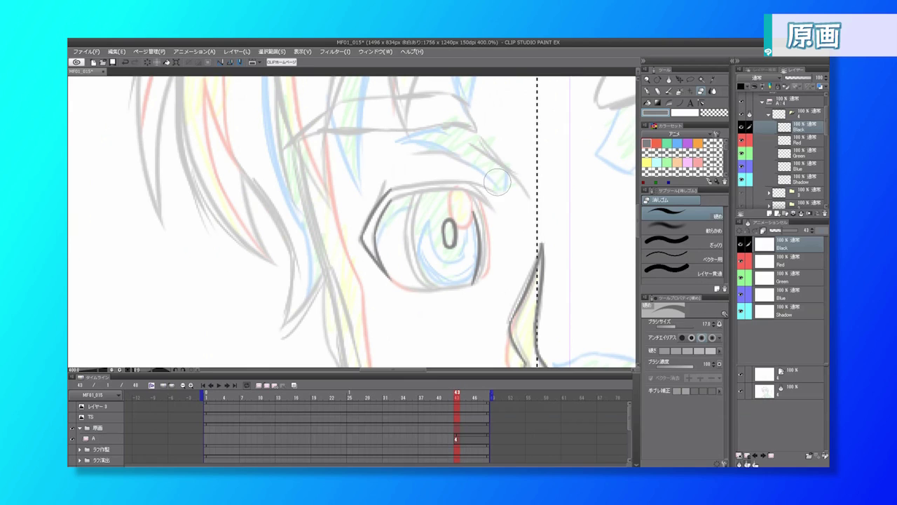
key(p)
scroll(481, 232, up, 2)
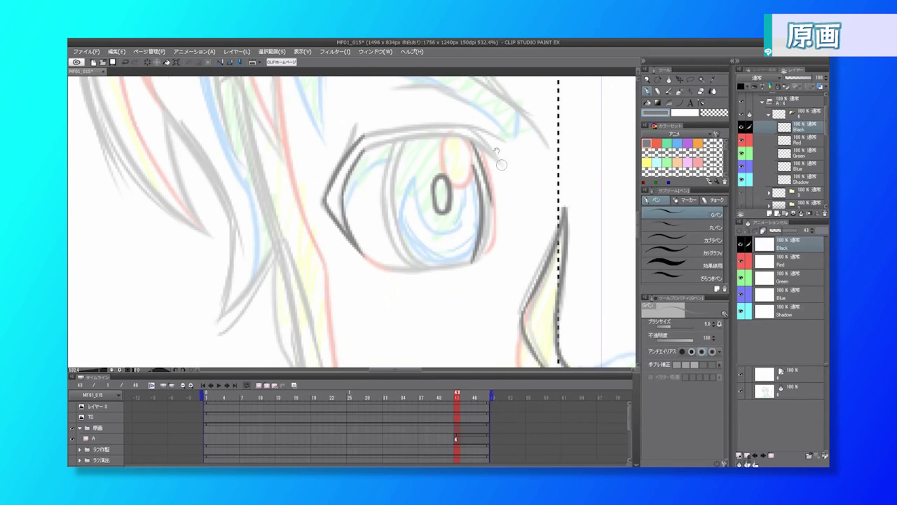
mouse_move(470, 139)
mouse_down()
mouse_move(485, 193)
mouse_move(486, 170)
mouse_move(475, 254)
mouse_up()
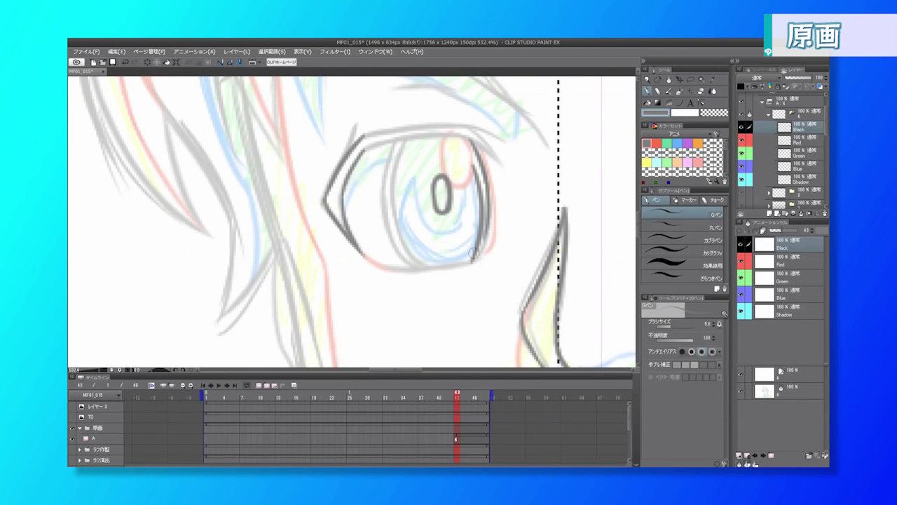
drag(488, 218, 474, 258)
key(ctrl+z)
drag(489, 215, 473, 261)
Trace the double outer outline of the far eye's iris, erasing and redrawing the lower part of its outer line
mouse_move(407, 141)
mouse_down()
mouse_move(415, 263)
mouse_move(394, 237)
mouse_up()
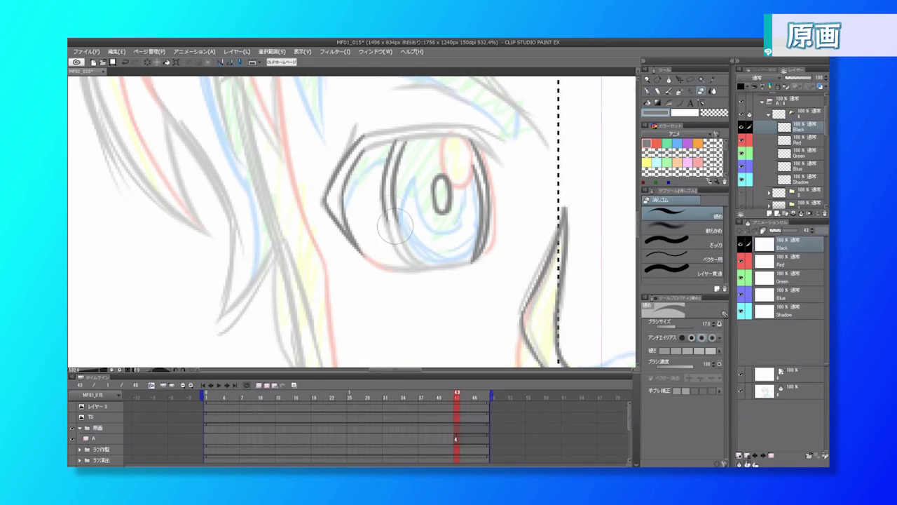
mouse_move(384, 197)
mouse_down()
mouse_move(388, 229)
mouse_move(418, 275)
mouse_up()
drag(393, 196, 434, 272)
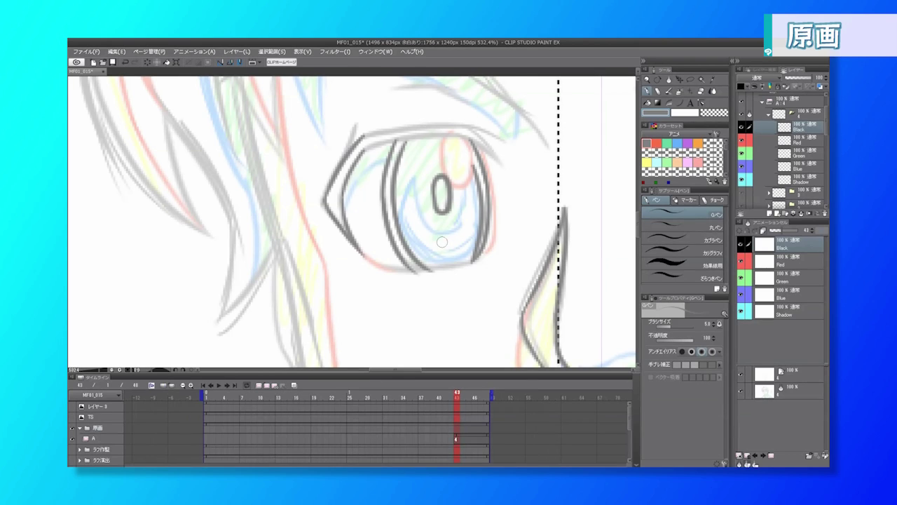
key(e)
drag(383, 235, 421, 279)
key(p)
drag(387, 226, 421, 272)
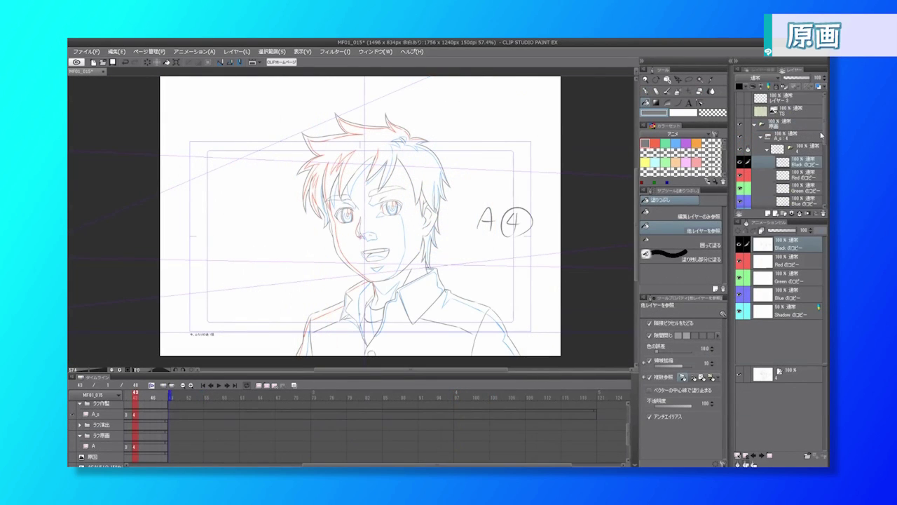
Fill the shirt and collar shadow areas with light blue on cel 4's Shadow copy layer
scroll(806, 154, down, 3)
click(804, 172)
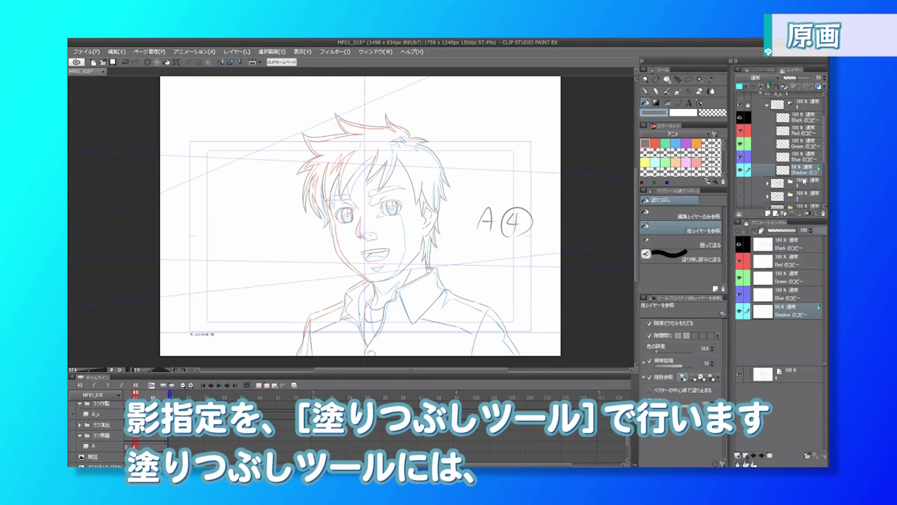
click(656, 162)
drag(448, 279, 476, 200)
click(457, 220)
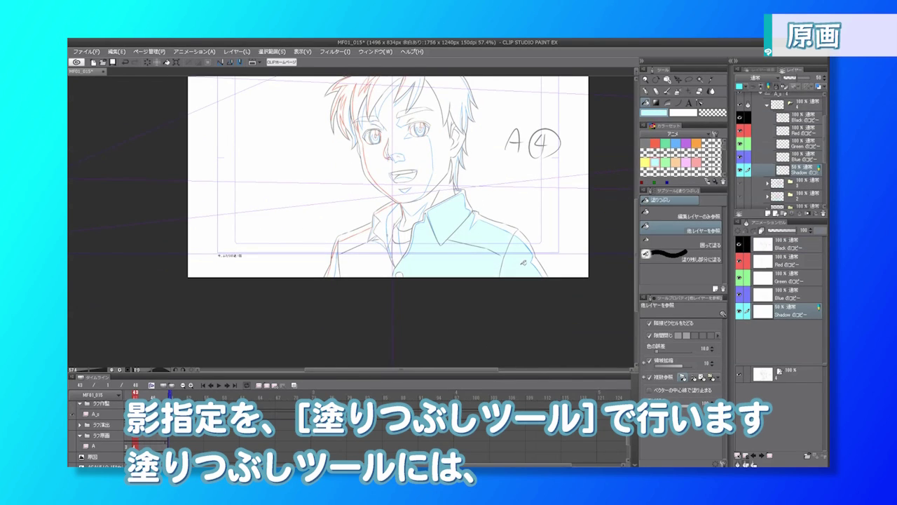
scroll(382, 233, up, 3)
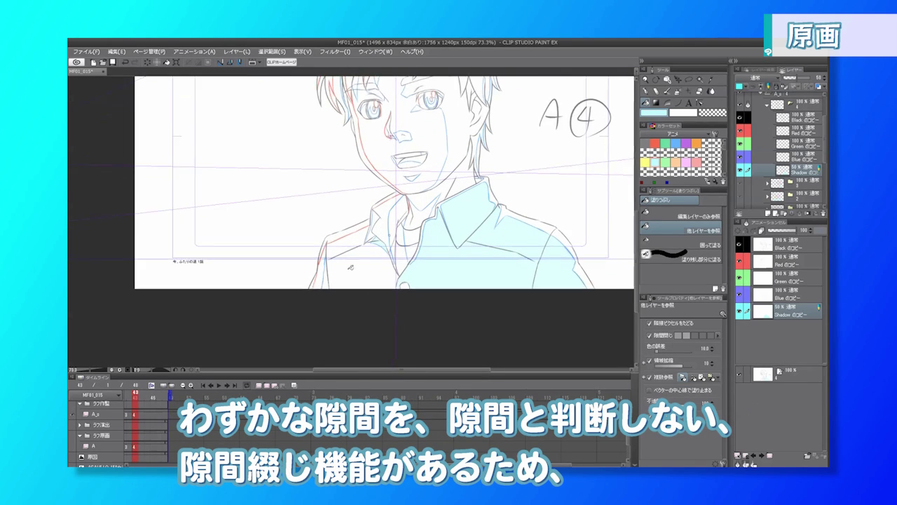
drag(451, 218, 427, 286)
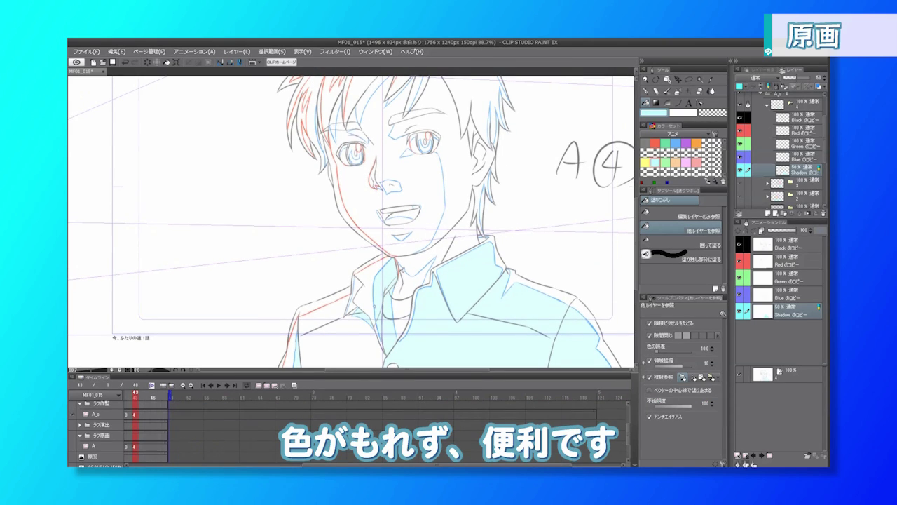
Fill the shadow areas of the neck and the near side of the face with pale orange
click(666, 162)
click(459, 247)
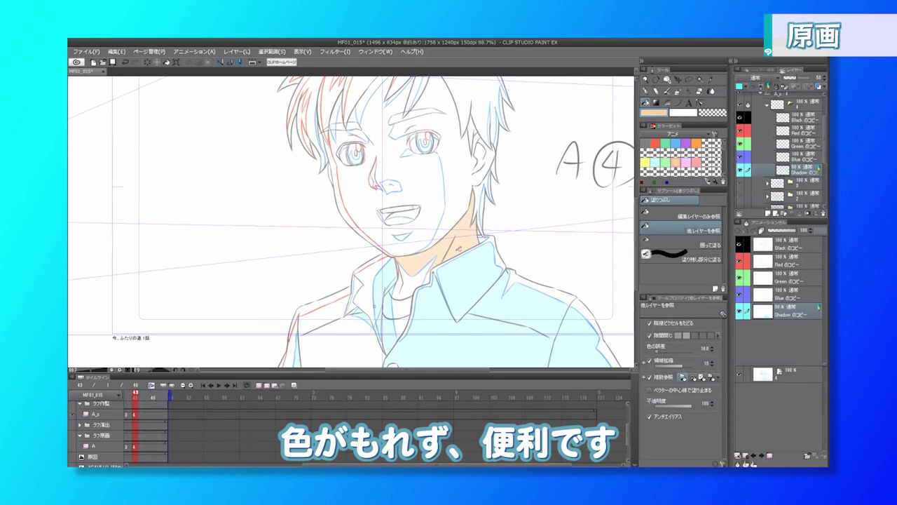
click(463, 190)
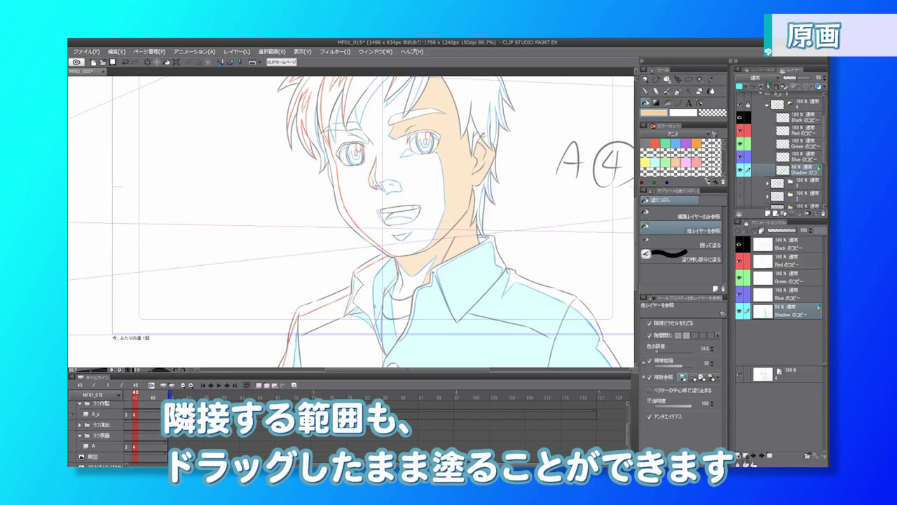
Fill the remaining shadow areas of the face and neck in drawing A4 with pale orange and play back the animation
drag(451, 161, 456, 209)
click(379, 143)
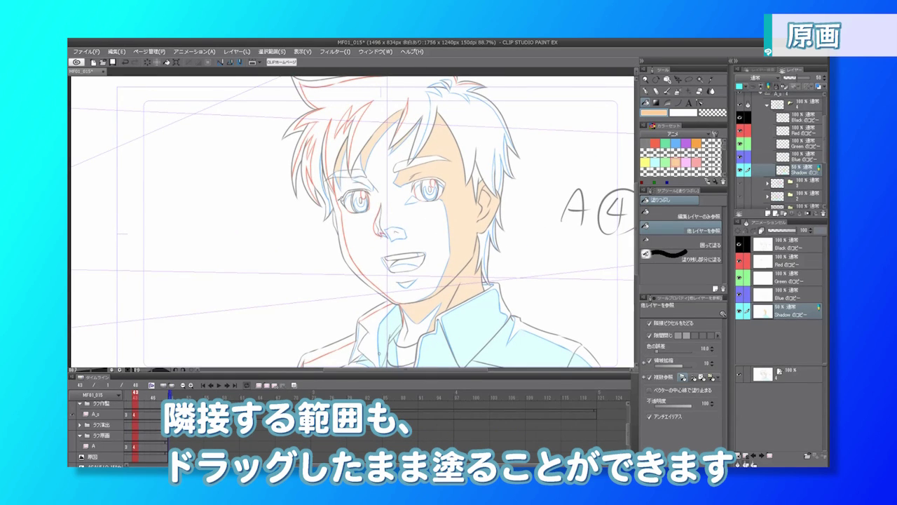
click(398, 233)
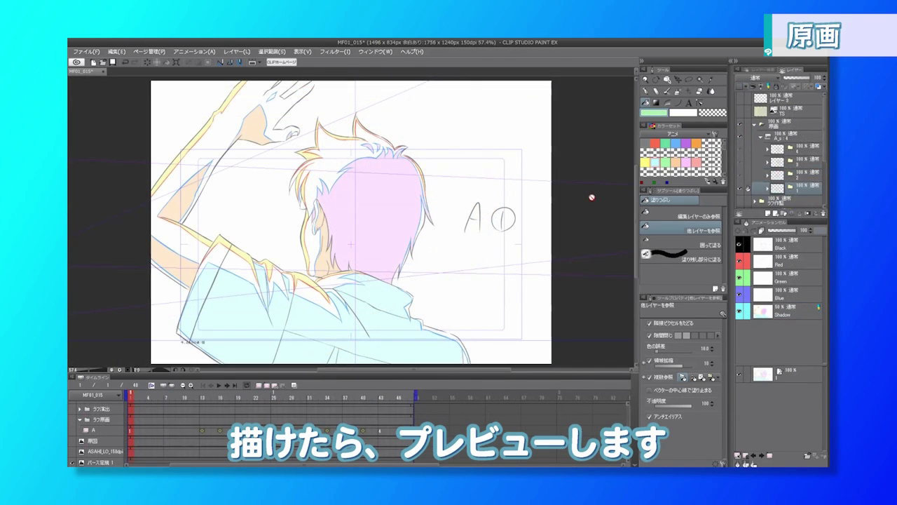
click(220, 386)
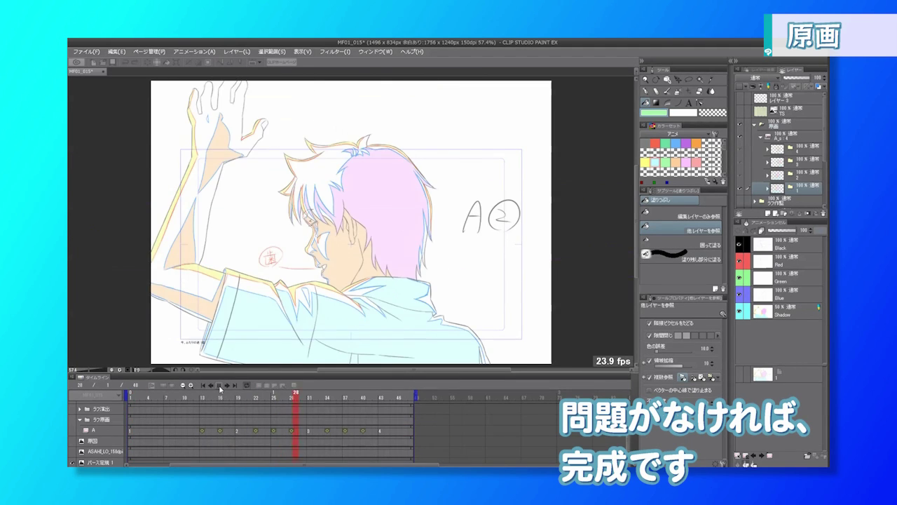
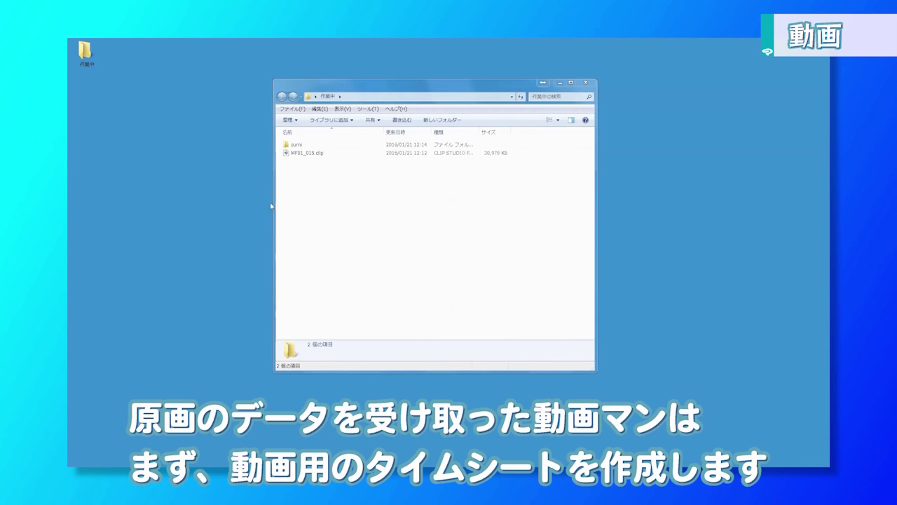
Open MF01_015.clip and show its TS time sheet layer and the handwritten notes on レイヤー 3
click(307, 156)
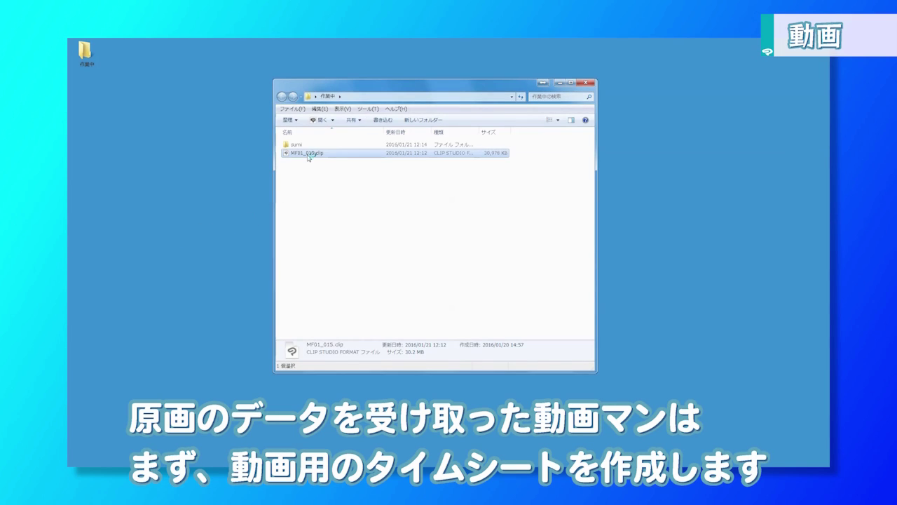
double_click(308, 156)
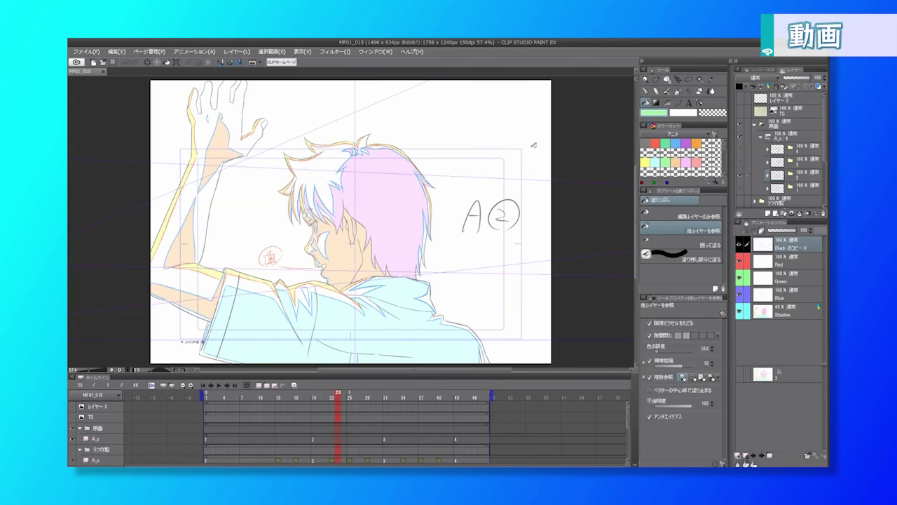
click(739, 111)
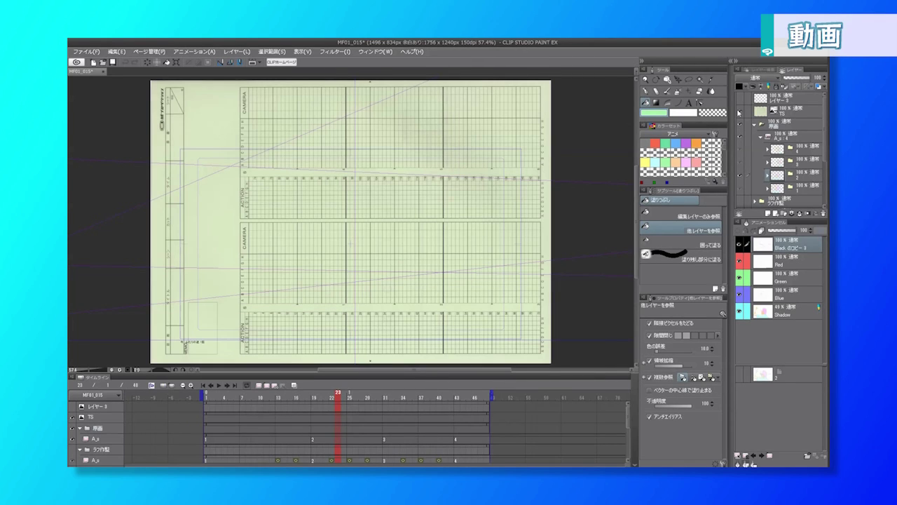
click(739, 99)
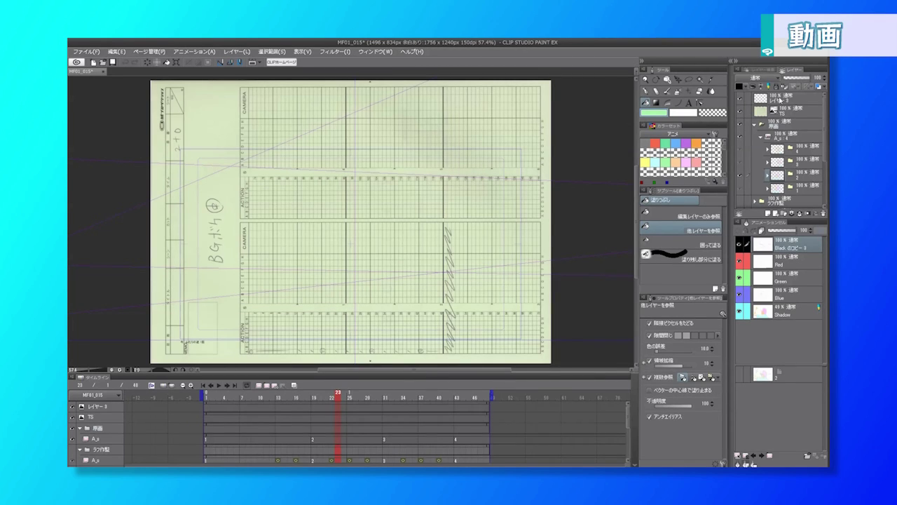
Set up the G-pen in gray at brush size 6.0 on レイヤー 3, with the time sheet turned upright
click(779, 100)
key(r)
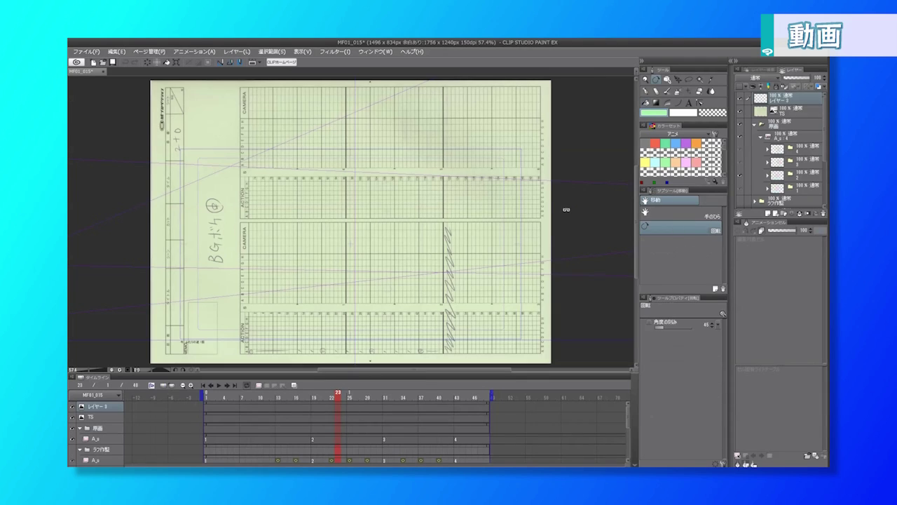
drag(567, 209, 537, 355)
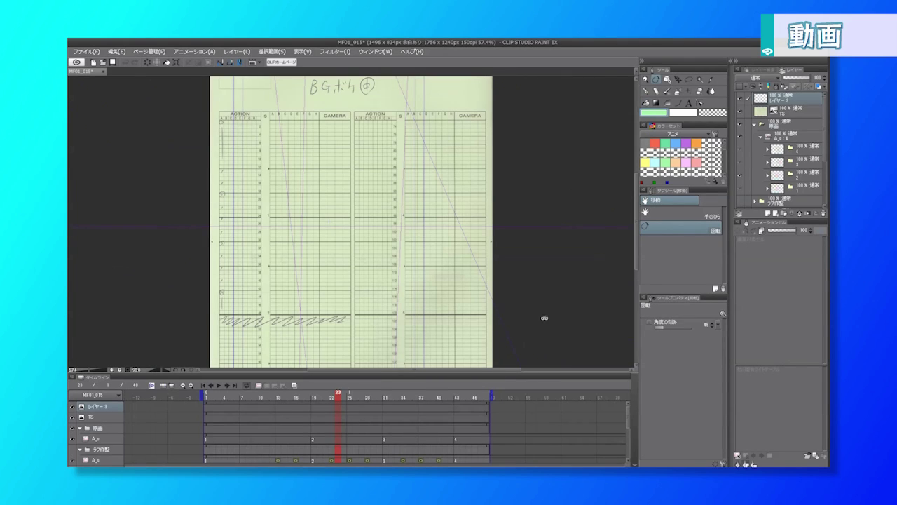
click(646, 144)
click(647, 91)
drag(400, 193, 486, 228)
scroll(483, 226, up, 3)
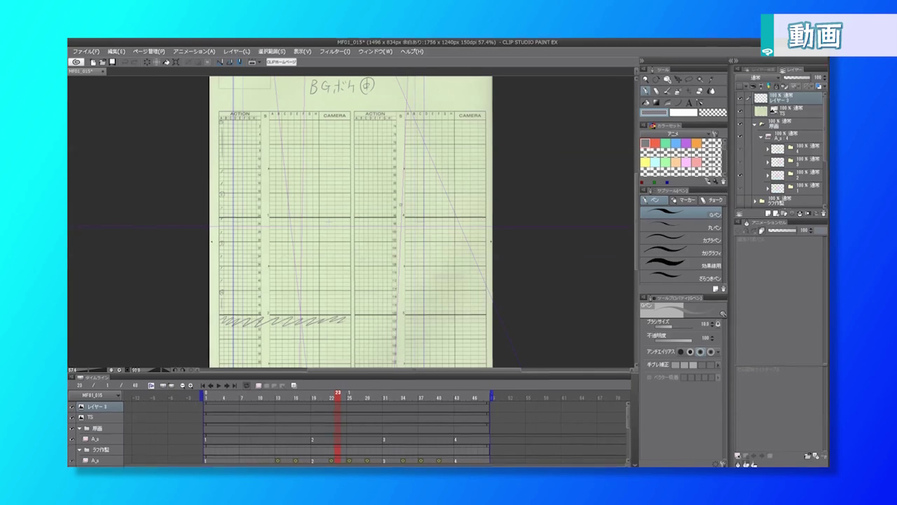
scroll(345, 79, up, 3)
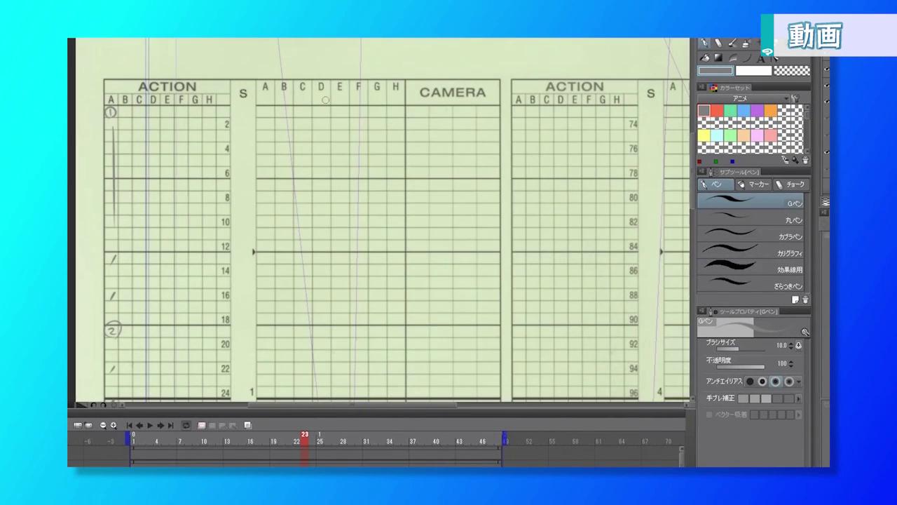
key(bracketleft)
key(bracketleft)
key(bracketleft)
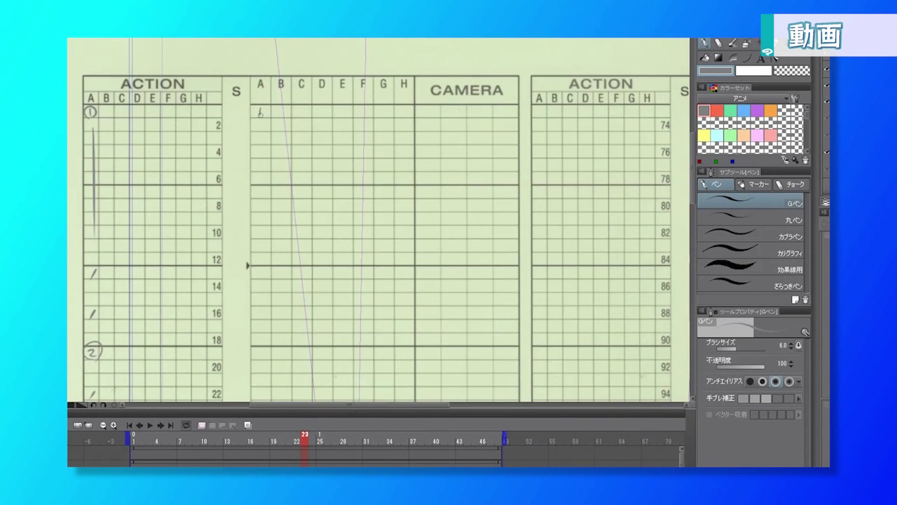
Write cel numbers 1 to 6 down column A beside CAMERA, level with the ACTION marks, circling 1 and 4
drag(258, 107, 261, 107)
mouse_move(294, 257)
mouse_down()
mouse_move(305, 90)
mouse_move(277, 116)
mouse_up()
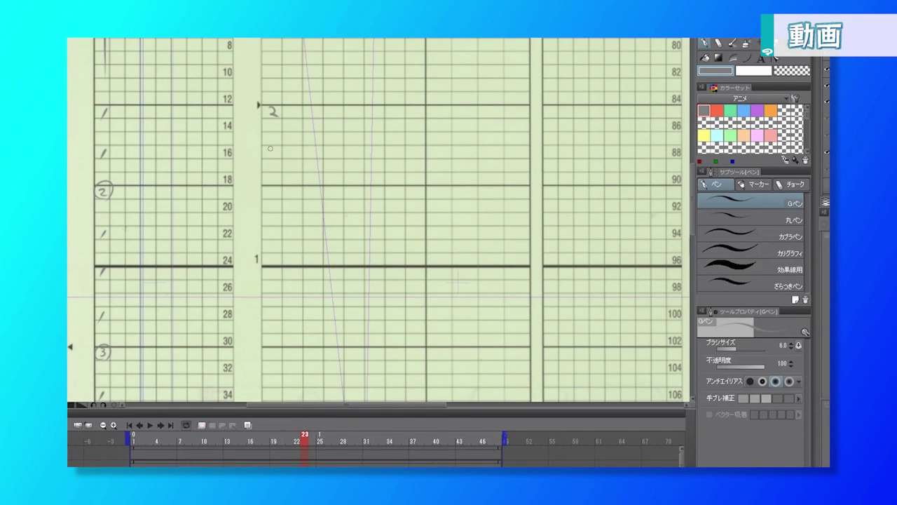
mouse_move(267, 190)
mouse_down()
mouse_move(277, 195)
mouse_move(261, 198)
mouse_move(269, 238)
mouse_up()
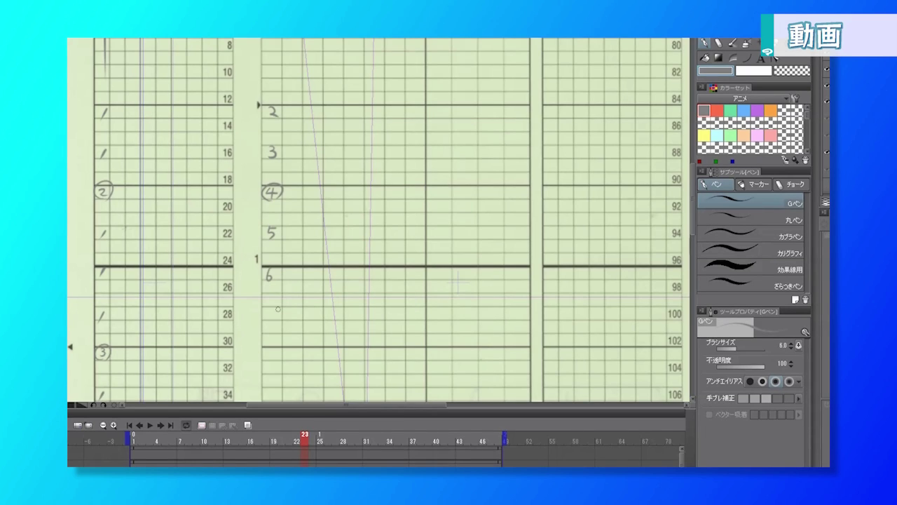
Continue column A with cel numbers 7 to 12, circle 8 and 12, and draw a hold line below 12
drag(269, 308, 269, 315)
drag(269, 308, 274, 322)
drag(292, 273, 307, 118)
drag(299, 162, 298, 166)
drag(297, 166, 299, 162)
drag(294, 283, 298, 294)
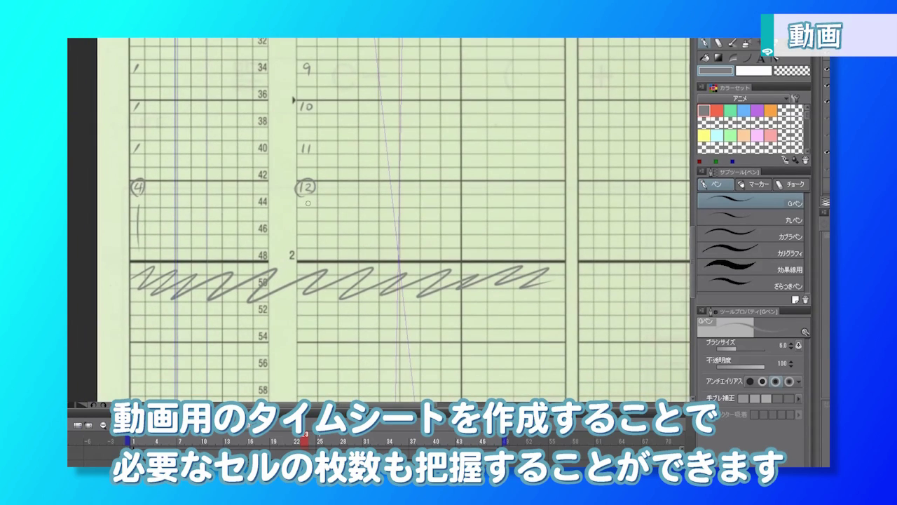
drag(306, 202, 306, 242)
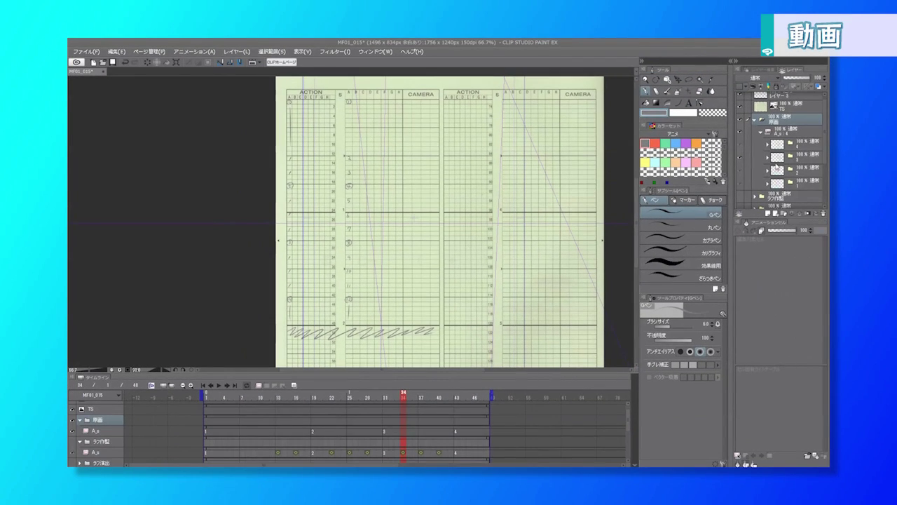
Add the downloaded layer template above the 原画 folder and rename its new folder 動画
click(729, 64)
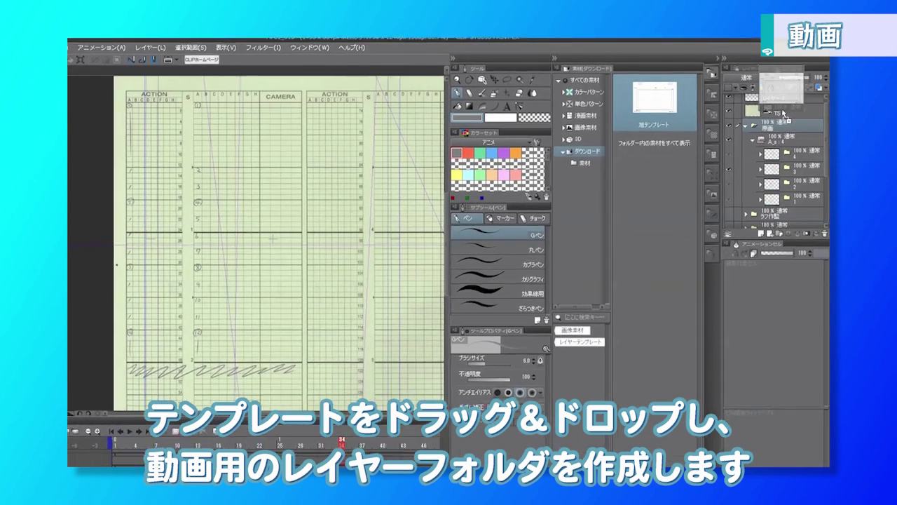
drag(681, 102, 788, 125)
double_click(769, 133)
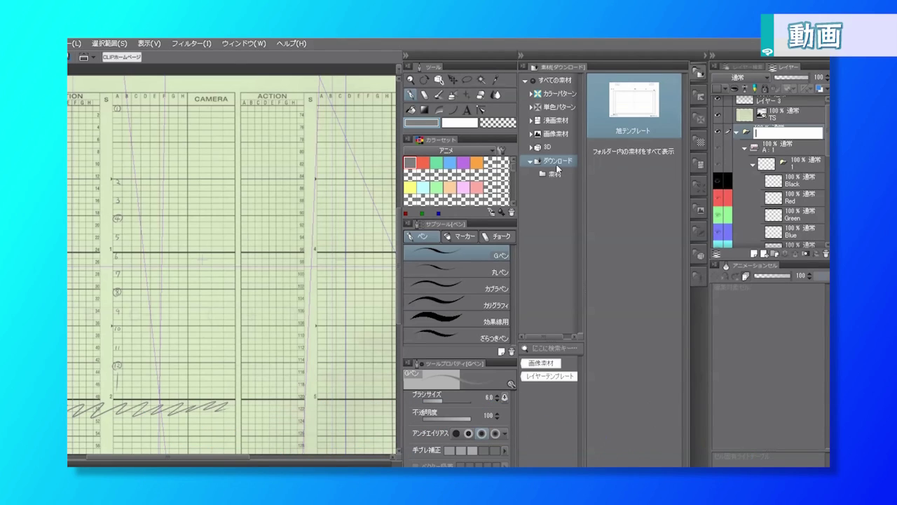
text(どうが)
key(space)
key(Return)
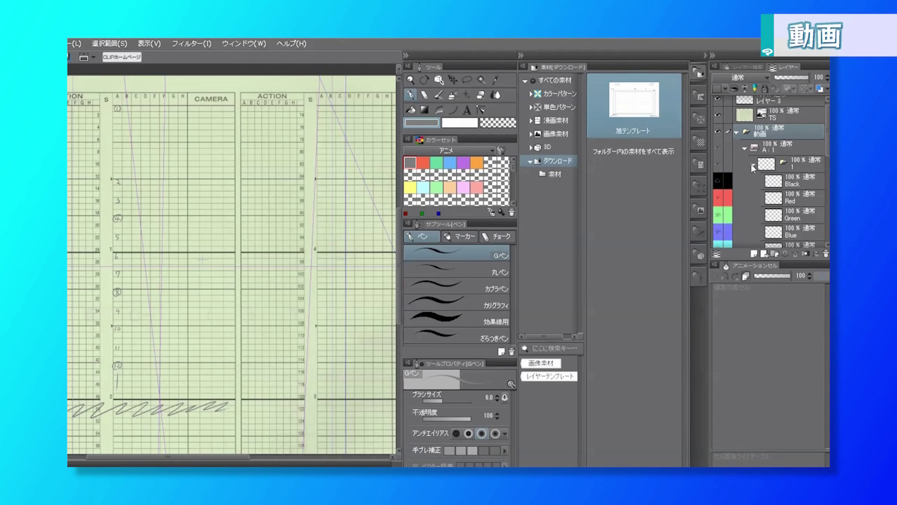
Delete the ASAHI_LO_150dpi layer that came with the template below the 動画 folder's cel
click(803, 167)
scroll(803, 170, down, 3)
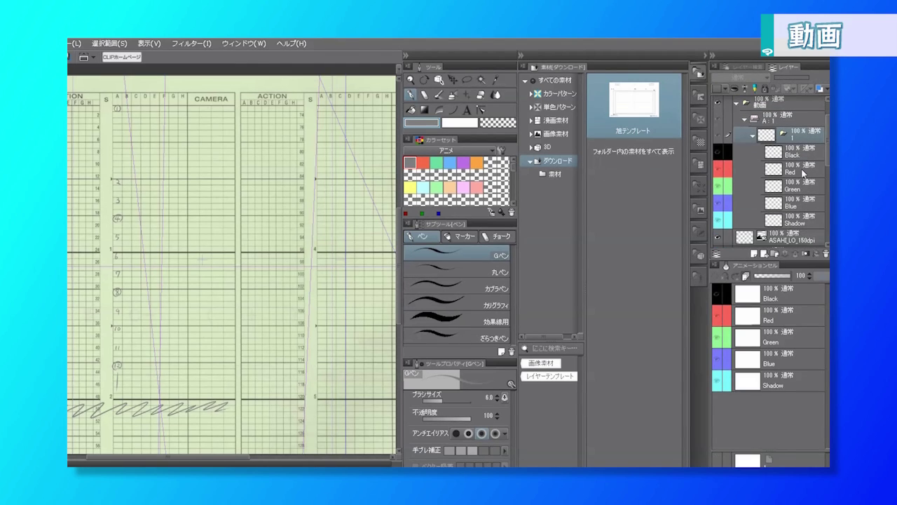
click(803, 226)
click(826, 254)
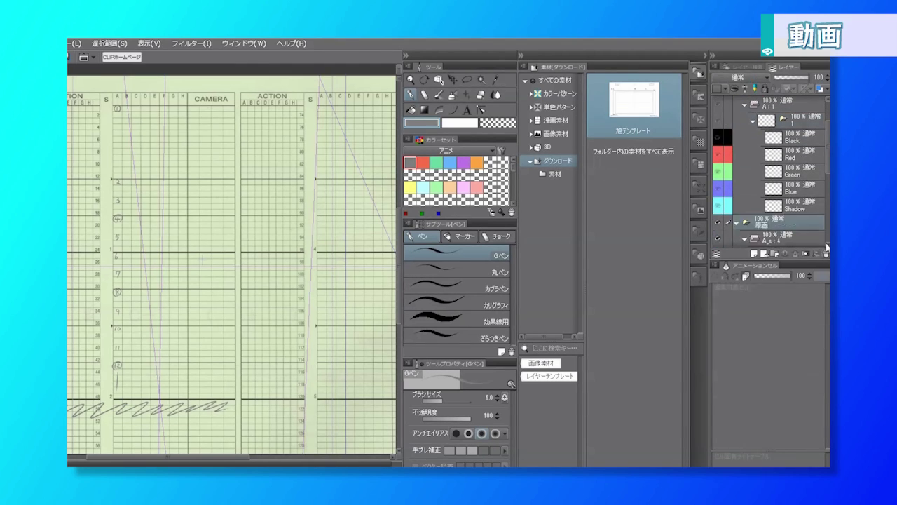
Convert the Black layer in cel 1 of the 動画 folder to a vector layer named Black 2
click(813, 145)
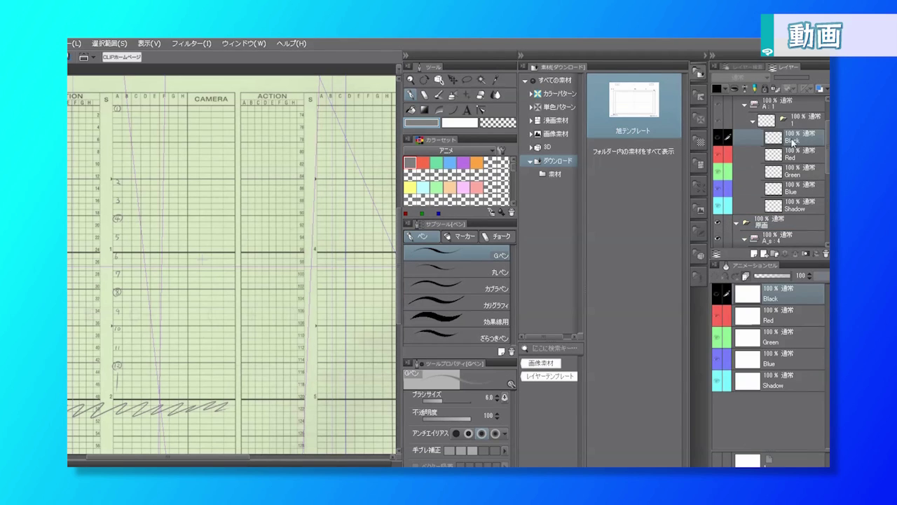
right_click(794, 142)
click(742, 328)
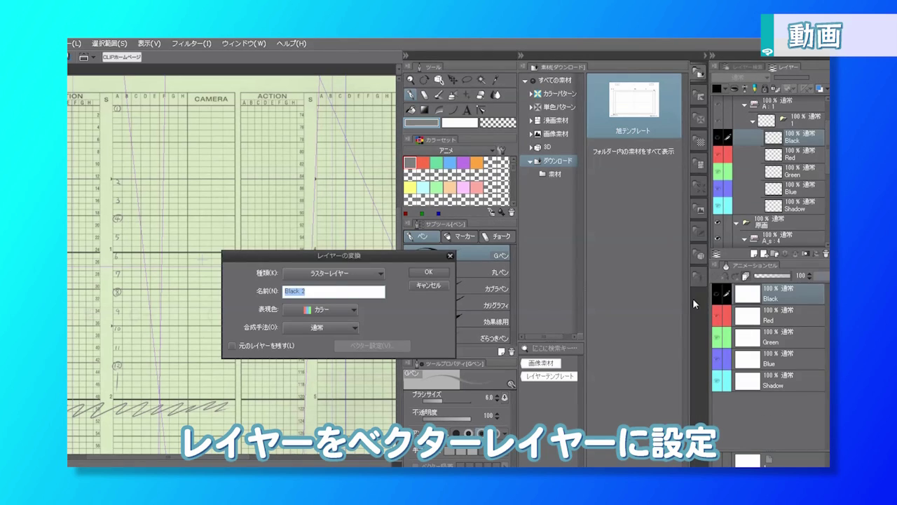
click(343, 273)
click(341, 297)
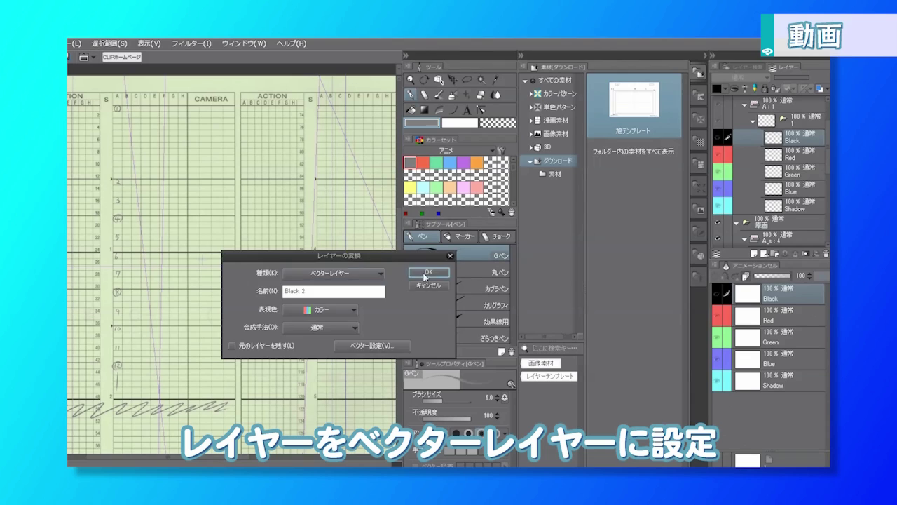
click(428, 272)
Convert the Red layer in cel 1 to a vector layer named Red 2
right_click(813, 153)
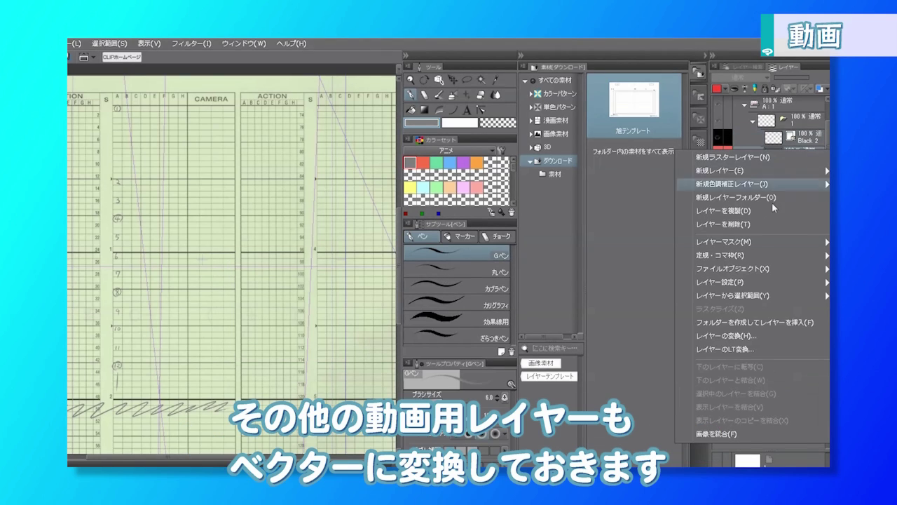
click(742, 335)
click(343, 273)
click(344, 295)
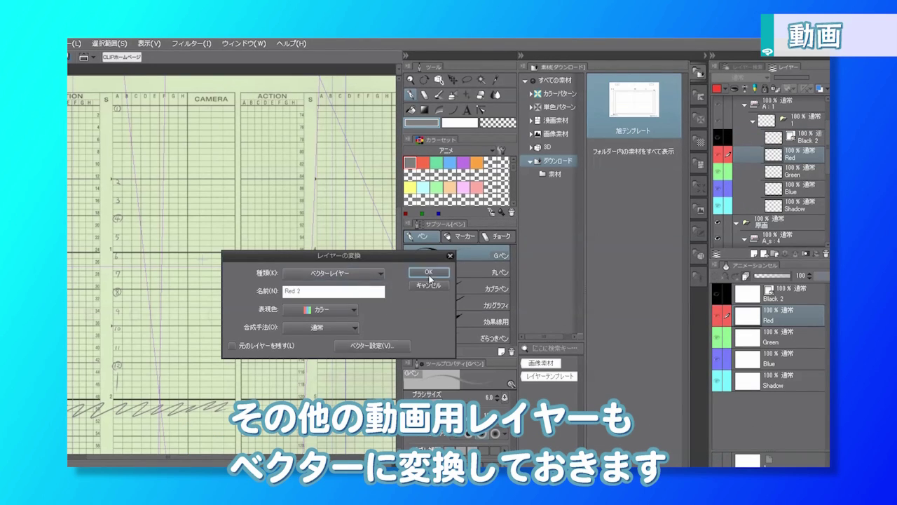
click(429, 271)
Convert the Green and Blue layers in cel 1 to vector layers, leaving Shadow as raster
right_click(804, 172)
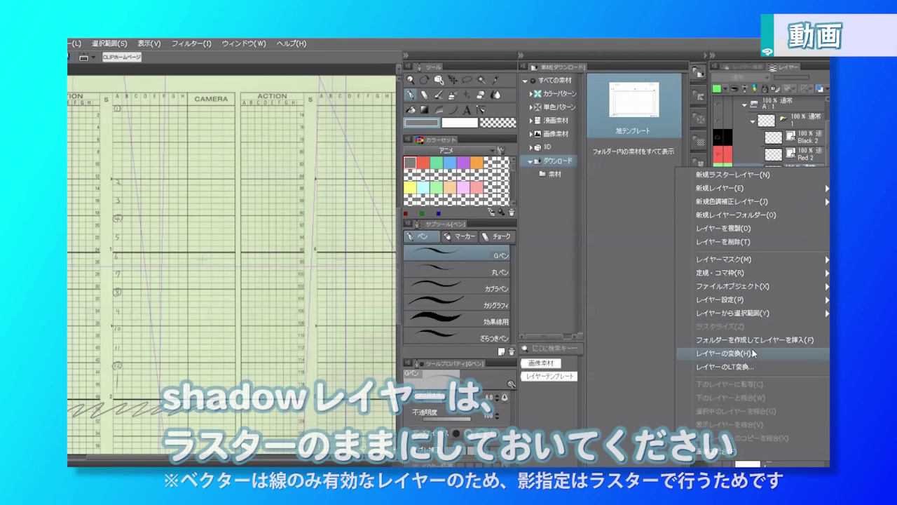
click(726, 353)
click(344, 272)
click(344, 295)
click(426, 273)
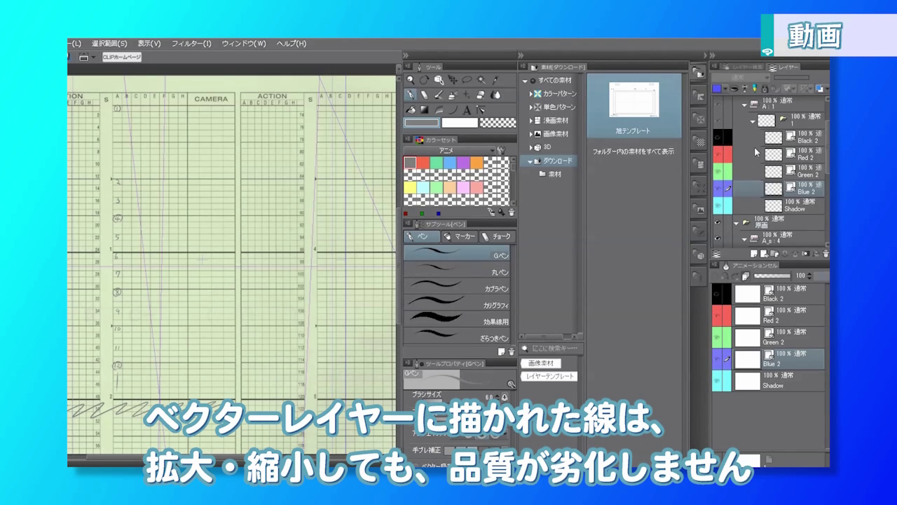
Collapse cel 1 and the 原画 folder, and duplicate the cel folder until animation folder A holds 12 cels
click(754, 121)
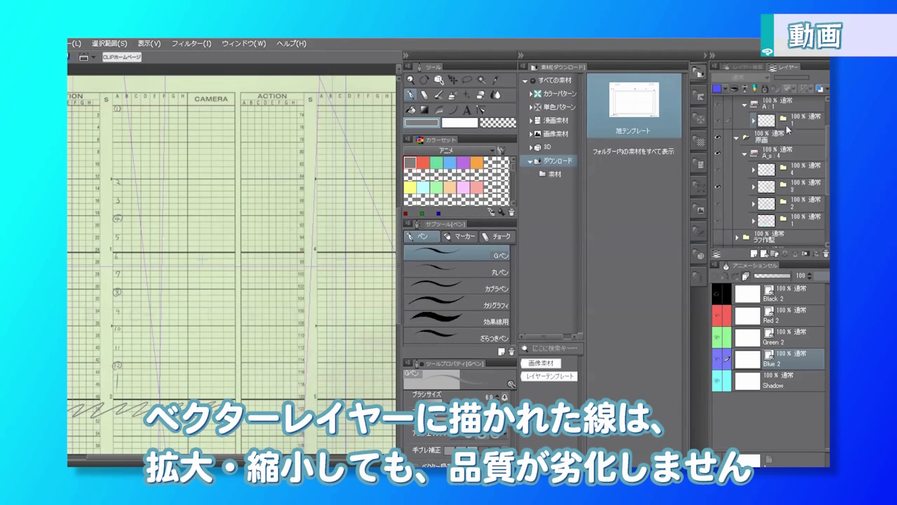
click(737, 139)
drag(793, 125, 757, 252)
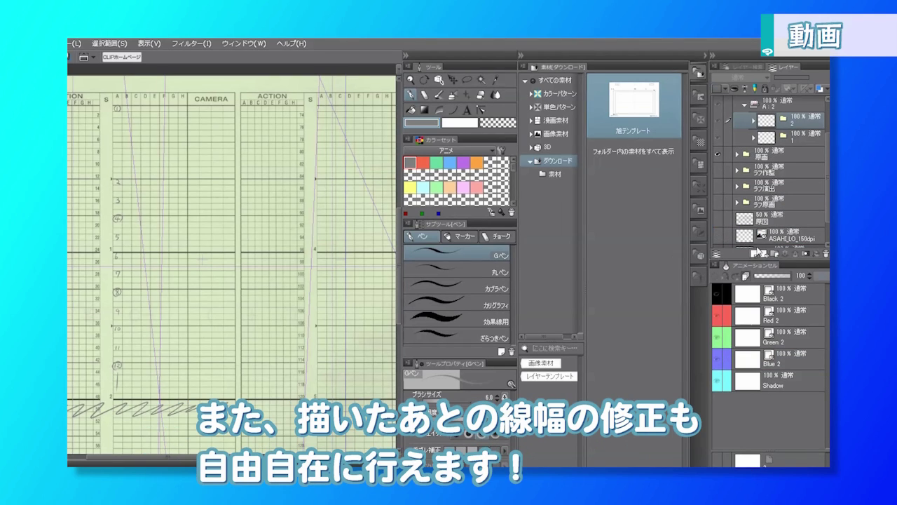
drag(789, 134, 762, 251)
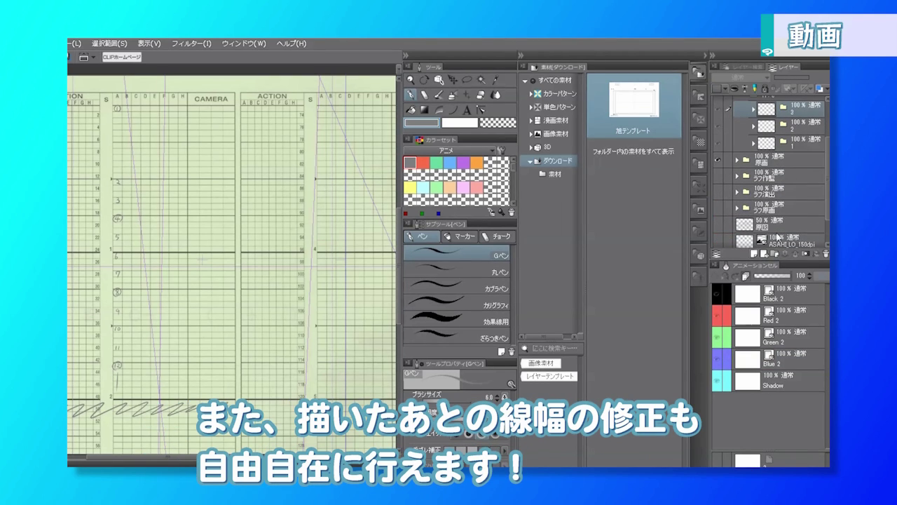
drag(800, 122, 754, 255)
drag(795, 150, 754, 256)
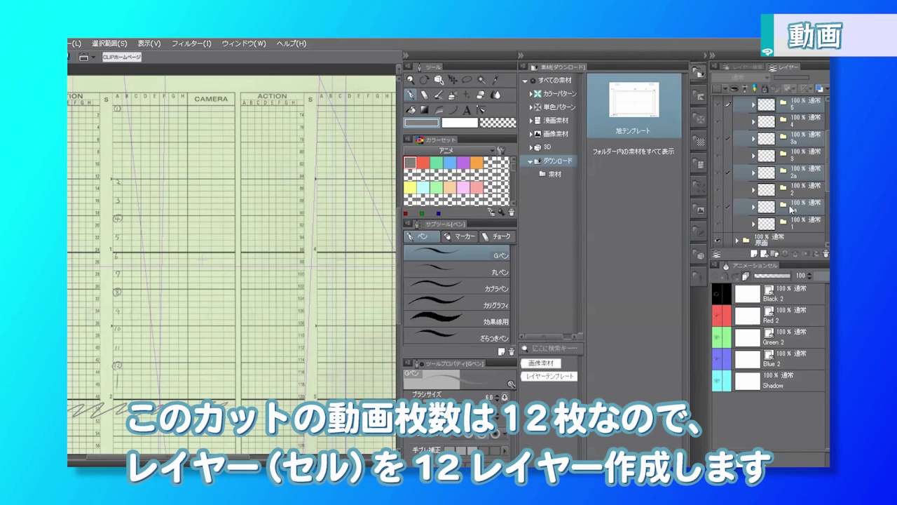
drag(789, 207, 754, 256)
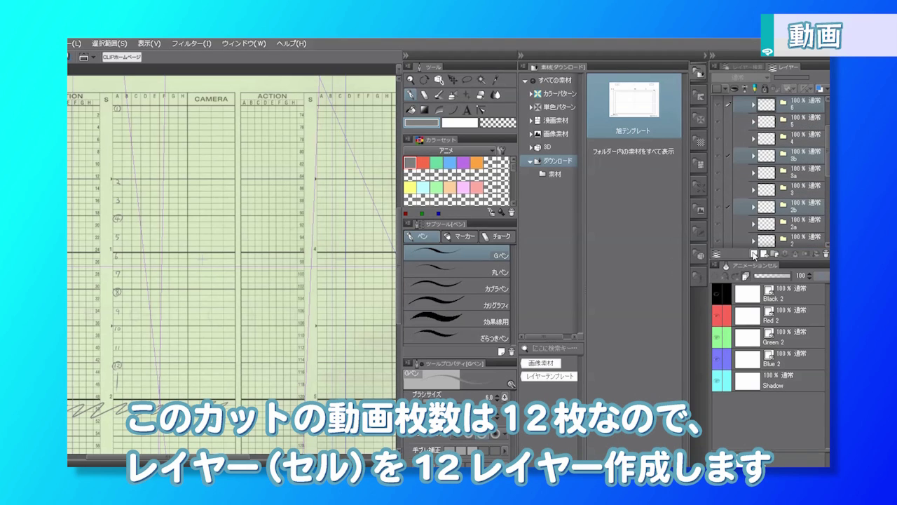
scroll(791, 124, up, 1)
scroll(791, 124, up, 2)
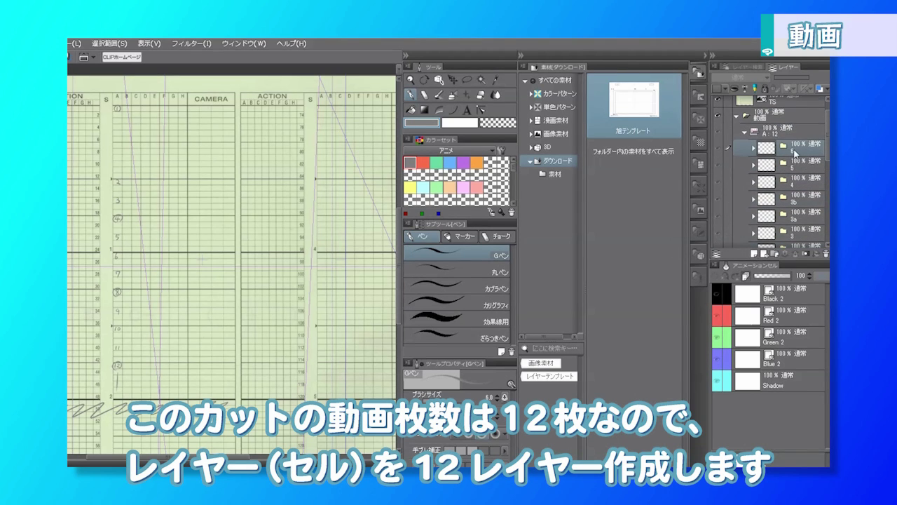
Select all 12 cel folders in animation folder A and normalize their names by layer order, from 1 to 12
scroll(794, 147, down, 8)
scroll(795, 155, down, 1)
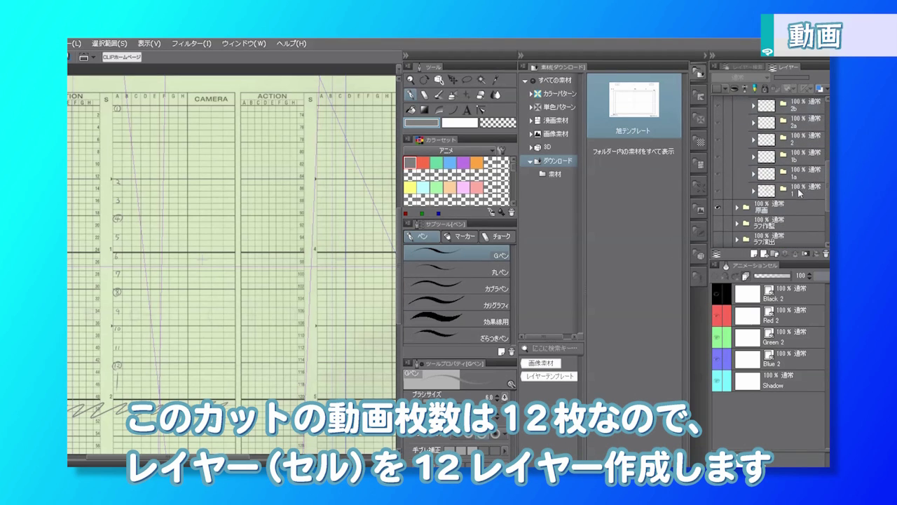
shift+click(804, 189)
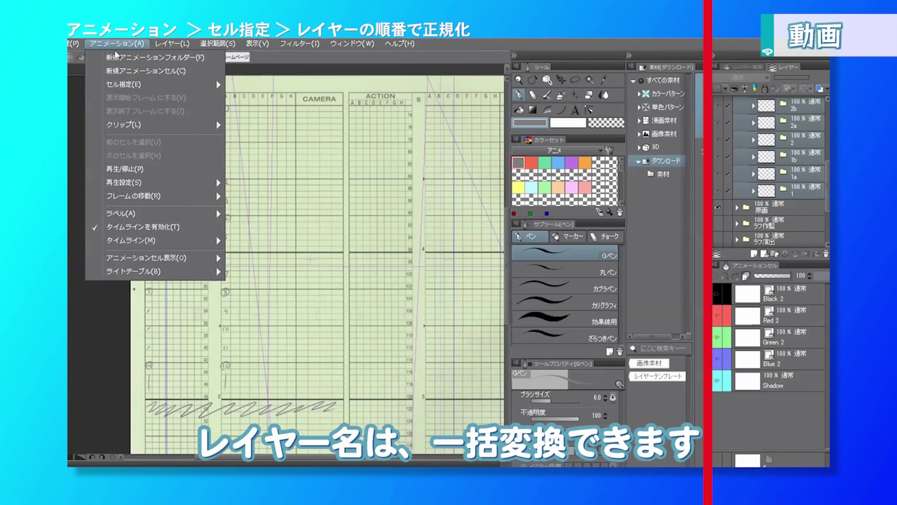
mouse_move(129, 87)
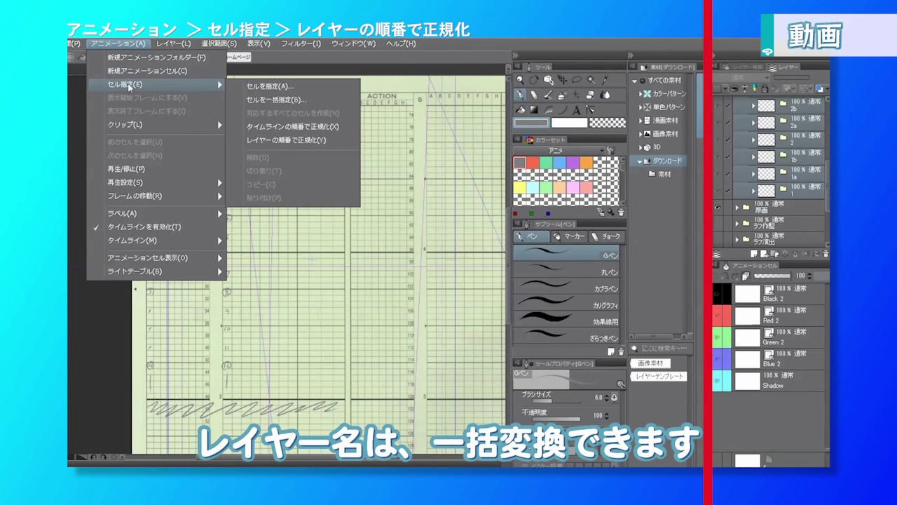
click(299, 145)
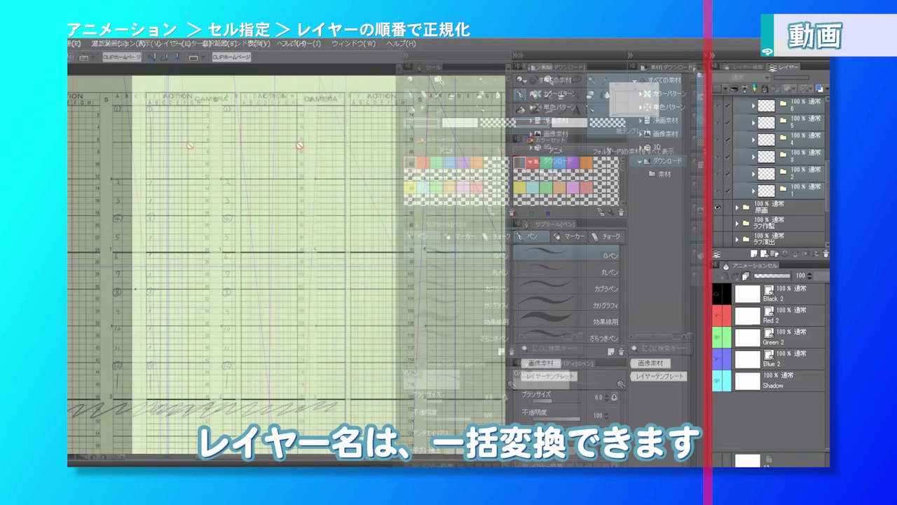
scroll(806, 183, up, 5)
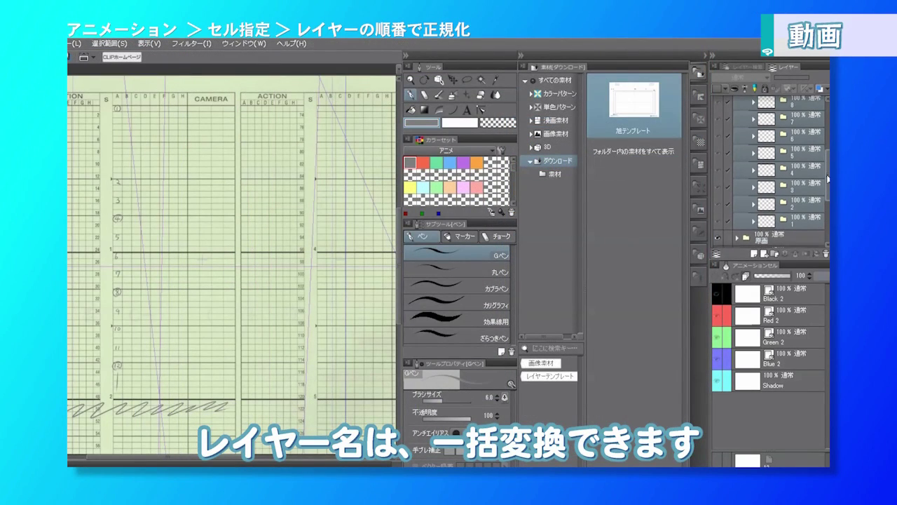
scroll(771, 171, up, 2)
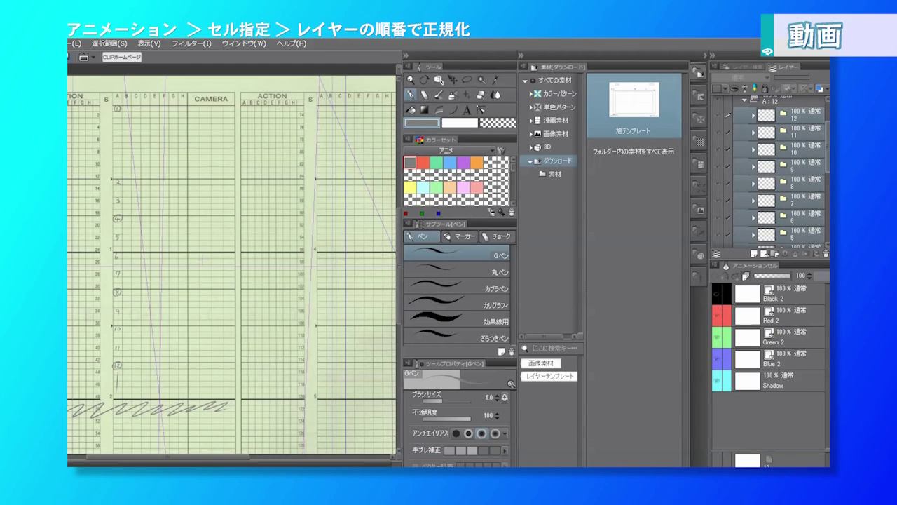
scroll(811, 204, down, 4)
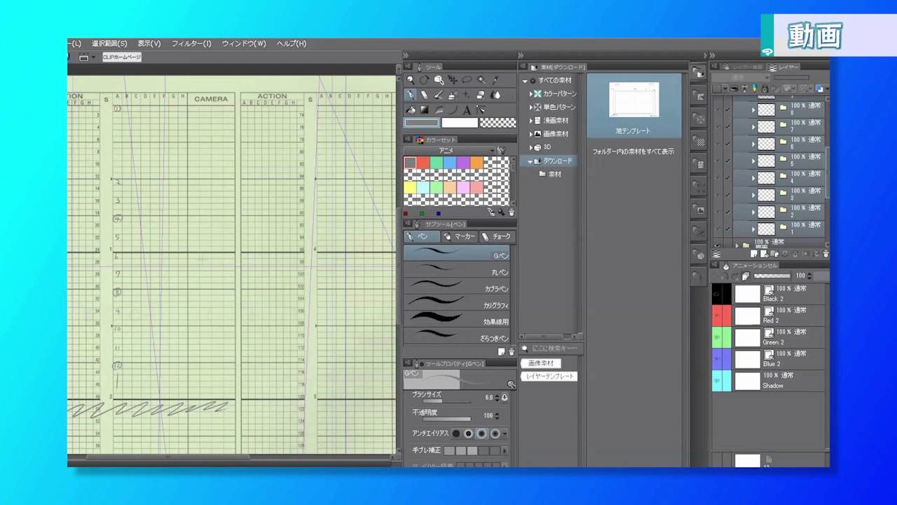
Expand cel 1, select its Black 2 layer, and assign cel 1 to frame 1 of the 動画 folder's A track
click(754, 209)
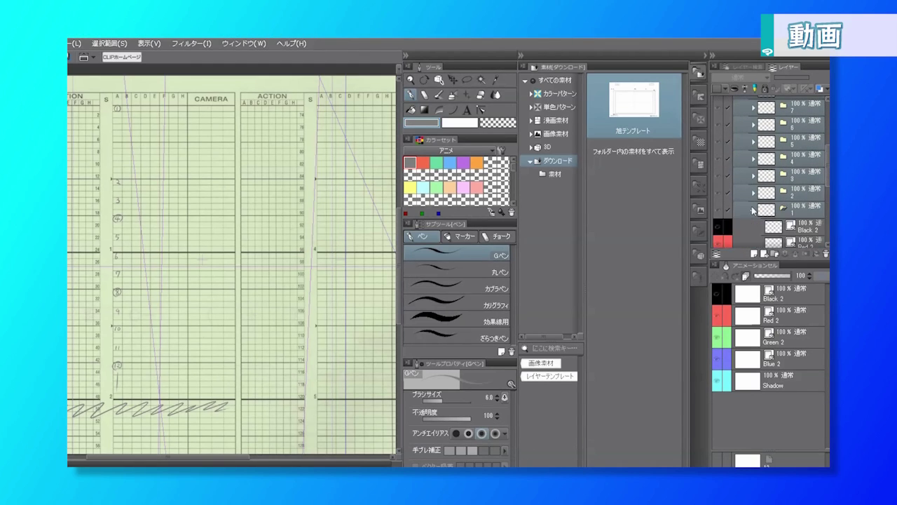
click(763, 220)
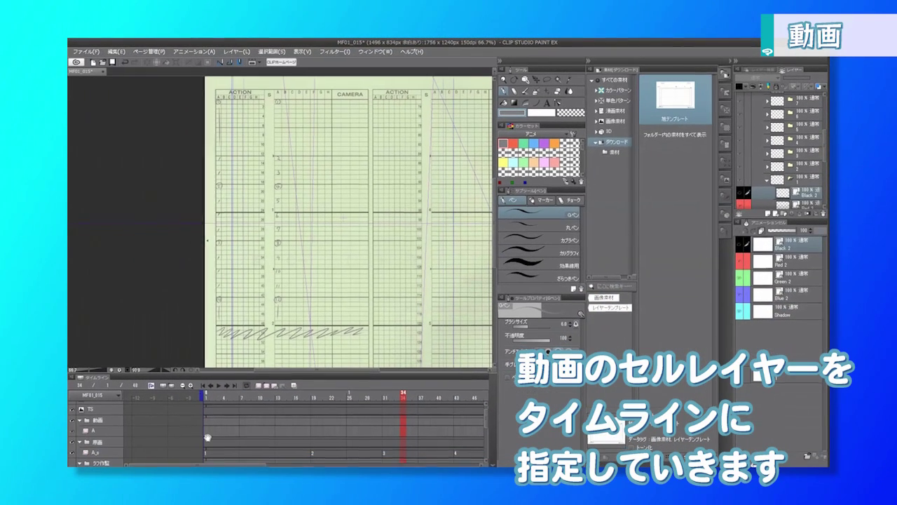
right_click(208, 436)
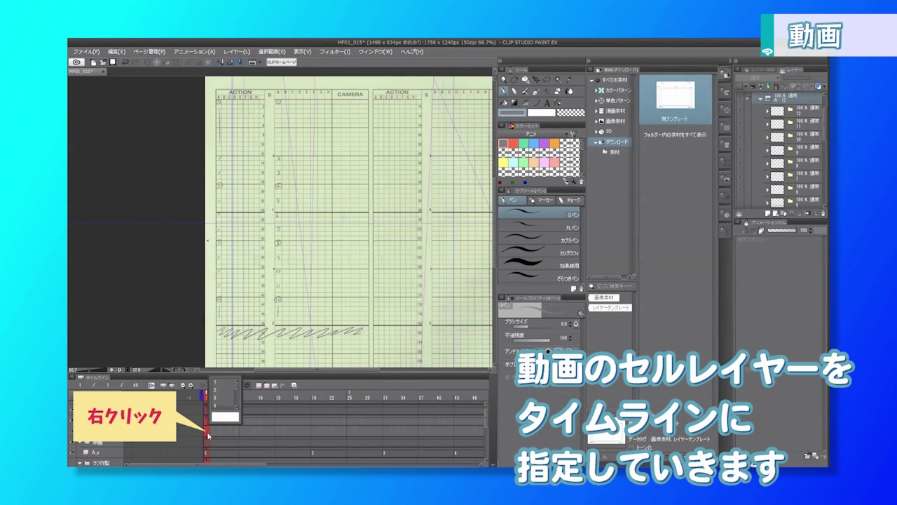
click(223, 385)
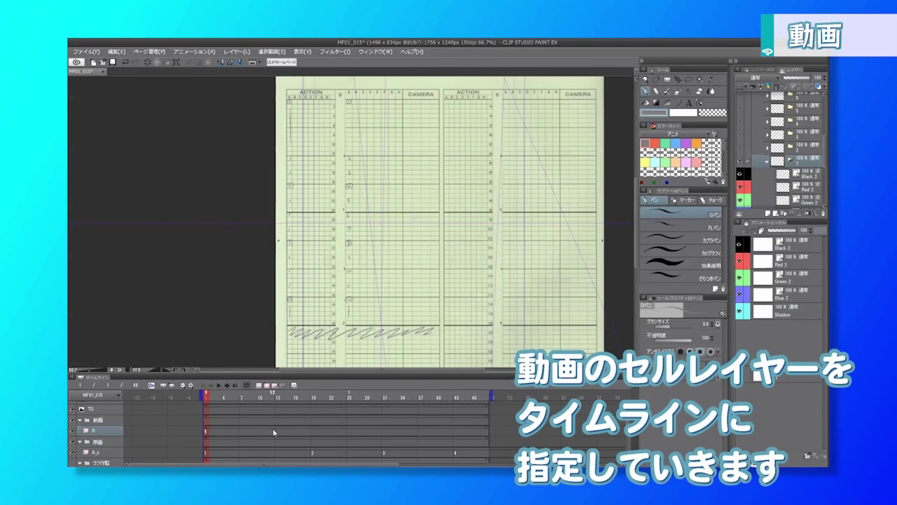
Assign cels 2 to 12 on the 動画 A track at three-frame intervals, from frame 13 to frame 43
right_click(284, 431)
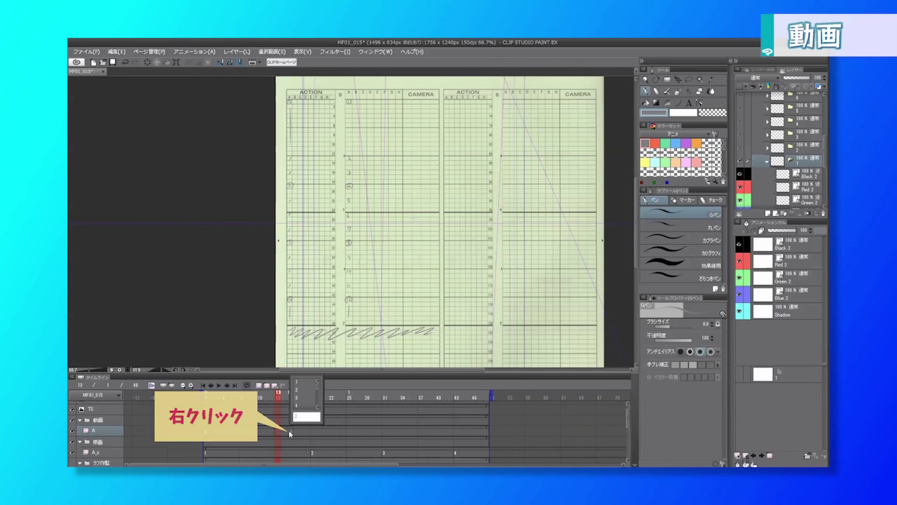
key(Return)
key(Return)
key(Return)
key(Return)
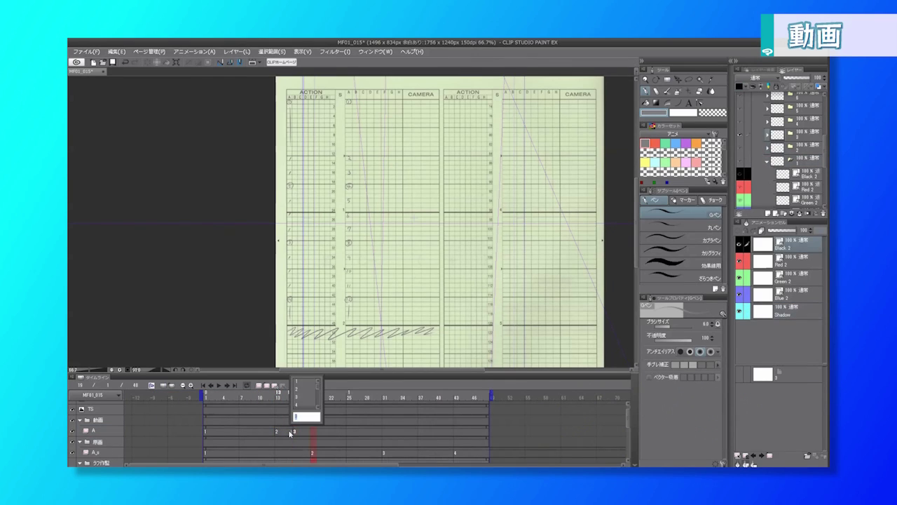
key(Return)
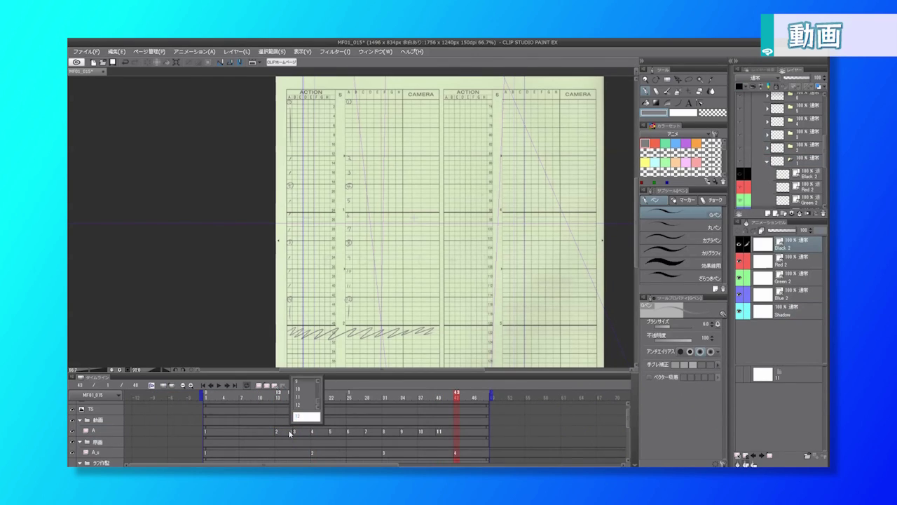
key(Return)
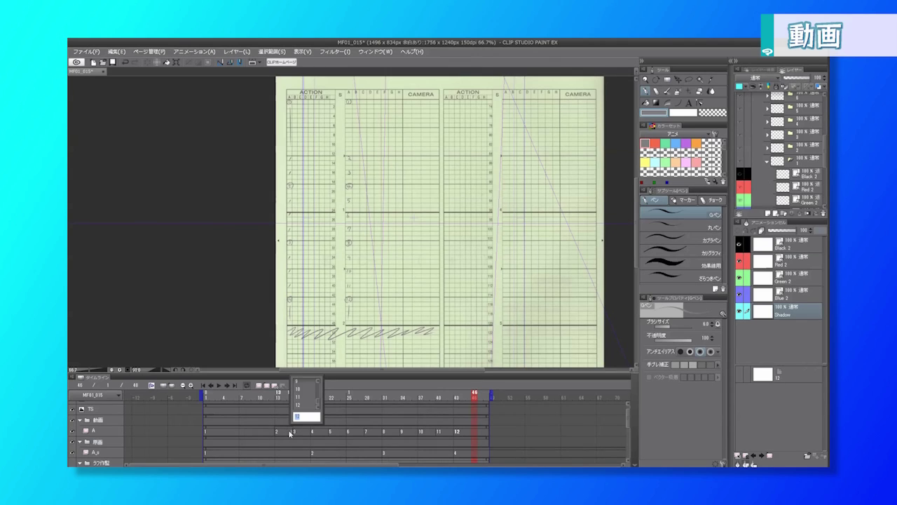
key(Escape)
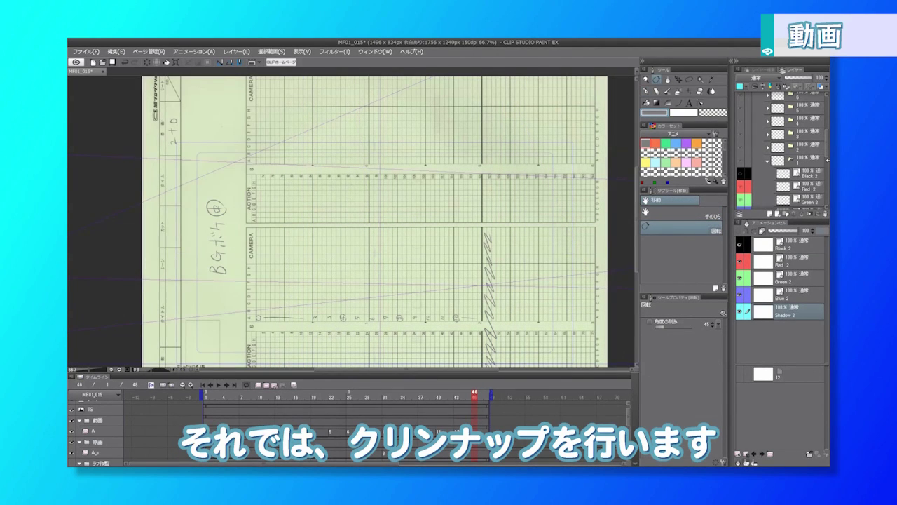
Hide レイヤー 3 and the TS time sheet layer, and select the Black 2 layer in cel 1 of the 動画 folder
drag(828, 150, 827, 113)
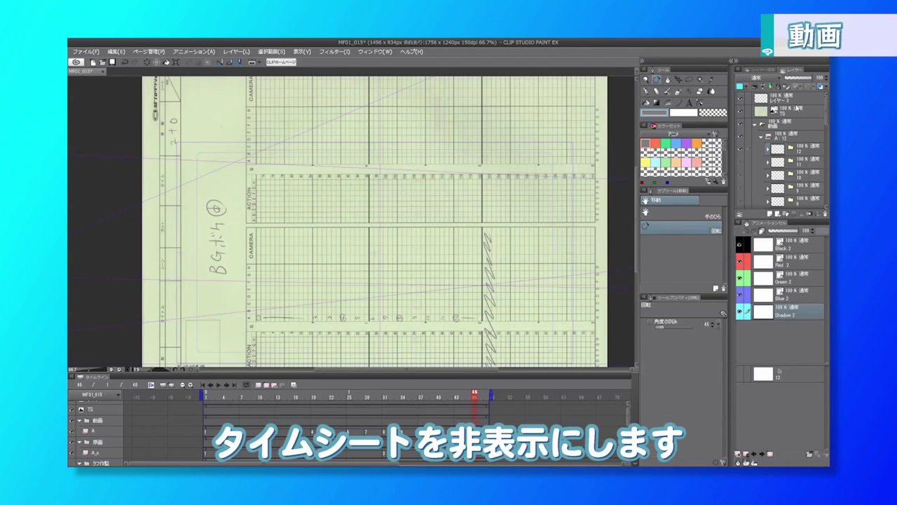
click(741, 100)
click(741, 111)
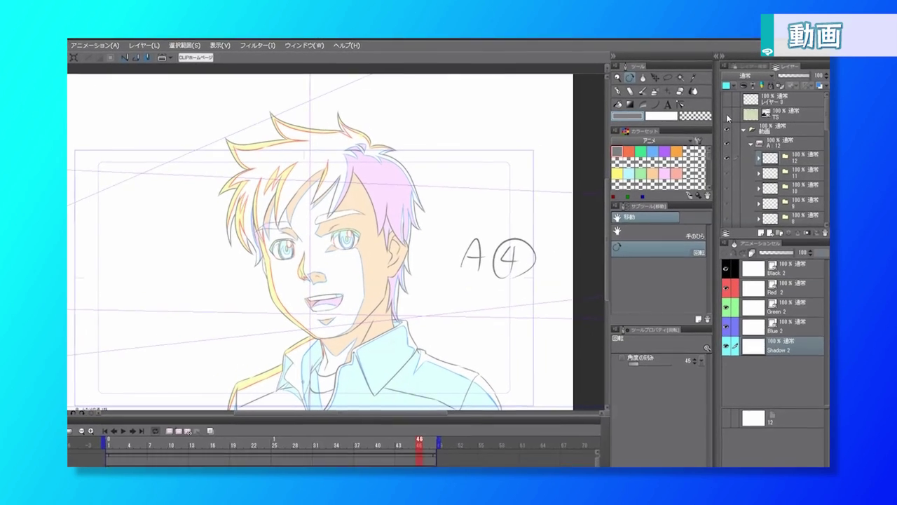
drag(824, 112, 828, 157)
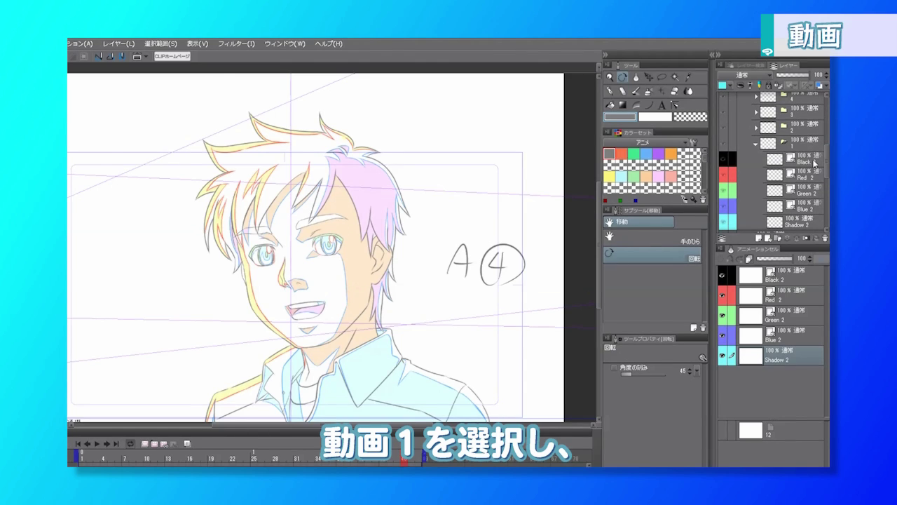
click(815, 162)
Register key drawing A-1 from the 原画 folder on cel 1's cel-specific light table and lower its opacity to about 38%
drag(828, 162, 828, 194)
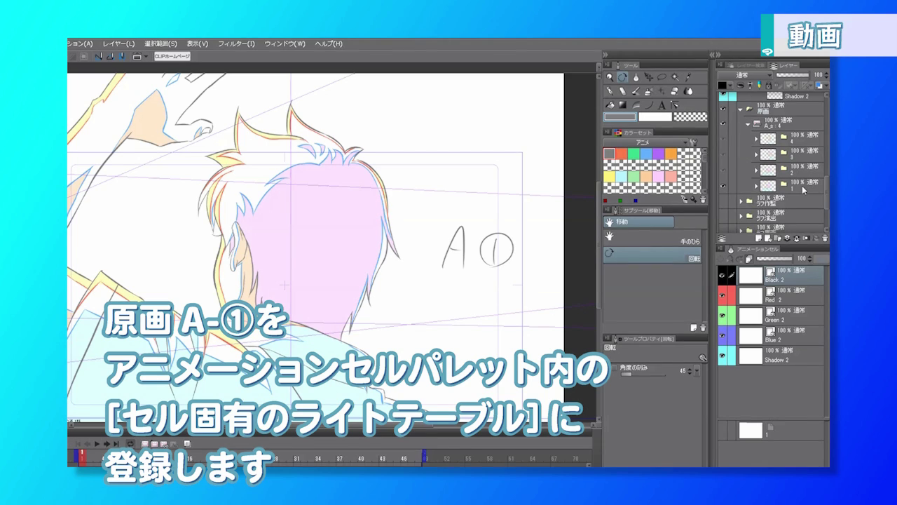
drag(804, 190, 807, 460)
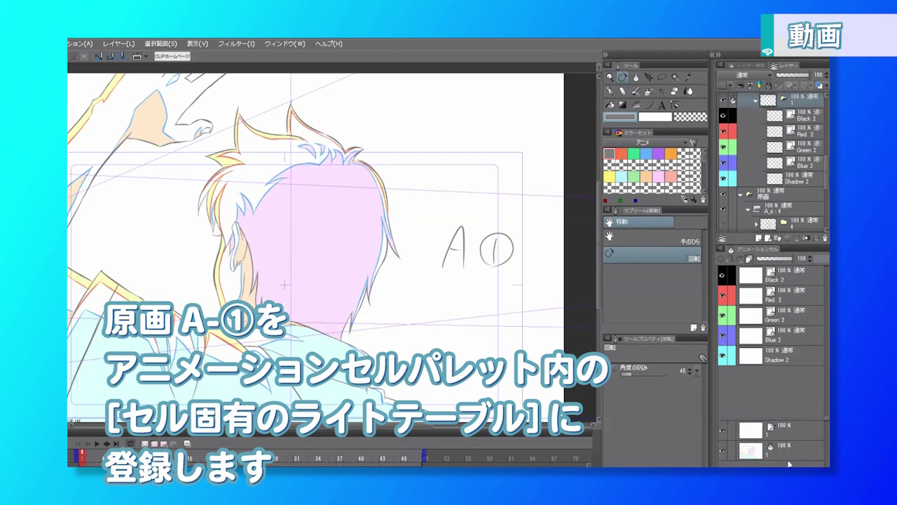
click(786, 455)
click(775, 259)
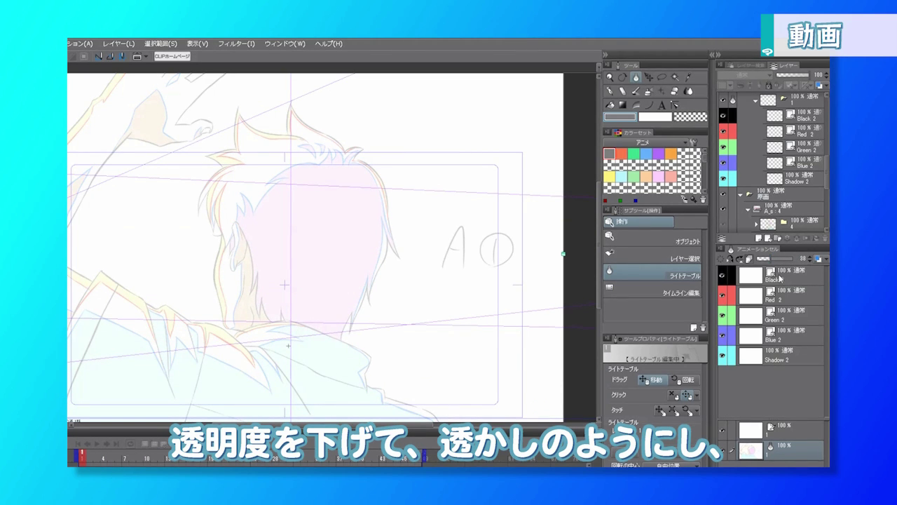
Trace the character's cheek outline from the light table drawing onto cel 1's Black 2 layer with the 曲線 (Curve) tool
click(780, 279)
click(651, 105)
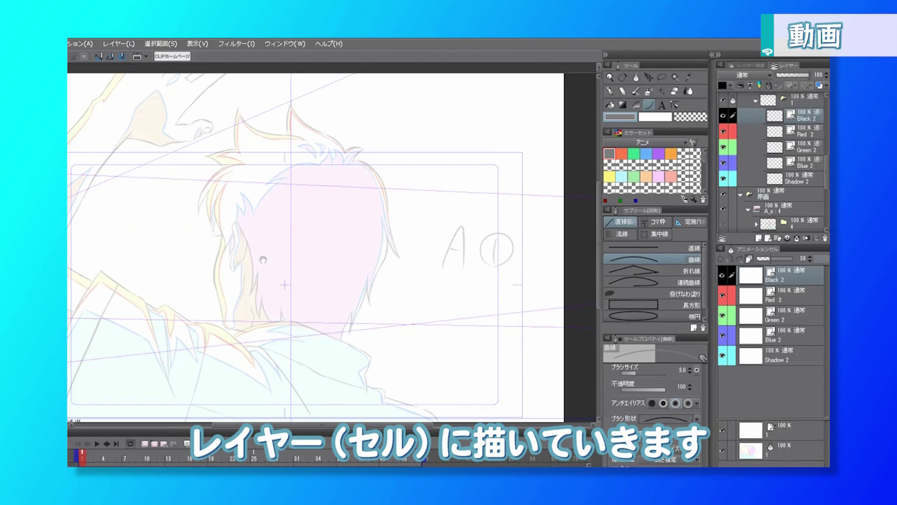
scroll(307, 270, up, 2)
scroll(307, 270, up, 3)
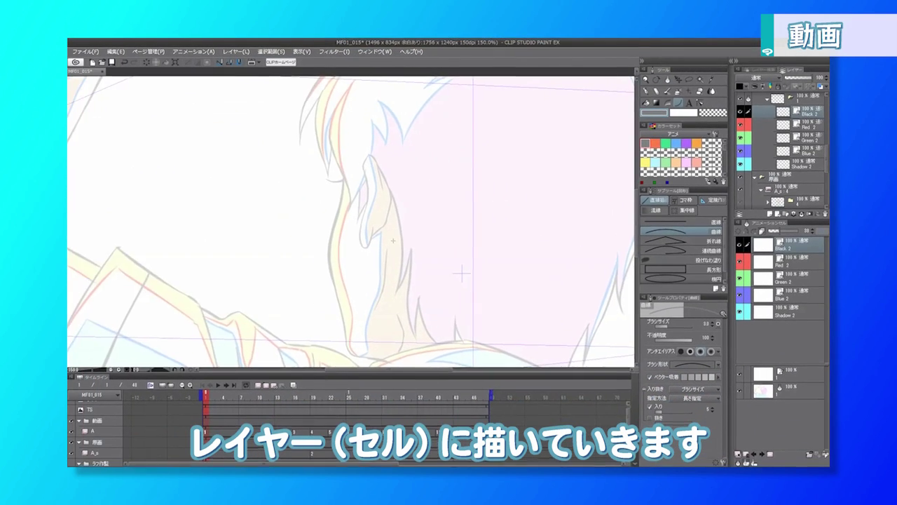
drag(272, 206, 363, 258)
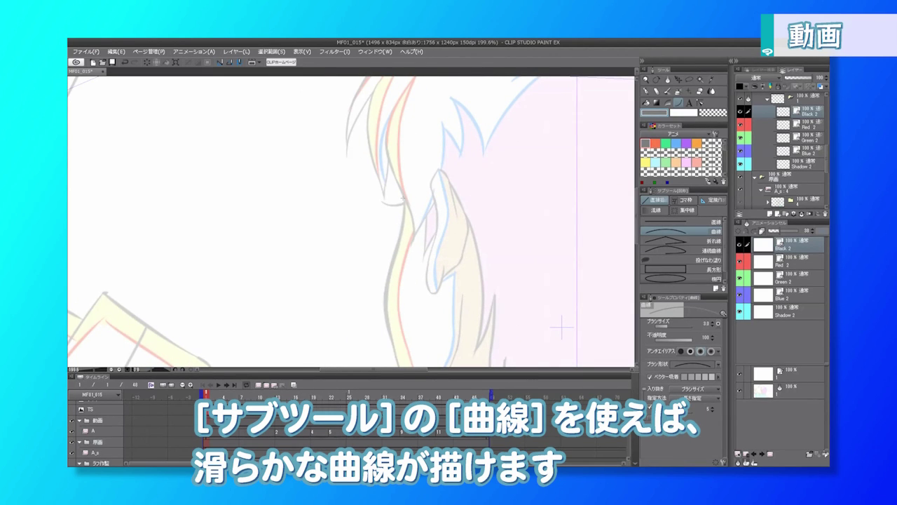
mouse_move(405, 197)
mouse_down()
mouse_move(394, 257)
mouse_move(408, 184)
mouse_move(390, 274)
mouse_move(384, 203)
mouse_move(401, 282)
mouse_up()
click(407, 242)
click(392, 245)
Trace the short curved line at the hair tip above the cheek outline on the Black 2 layer
drag(388, 258, 383, 190)
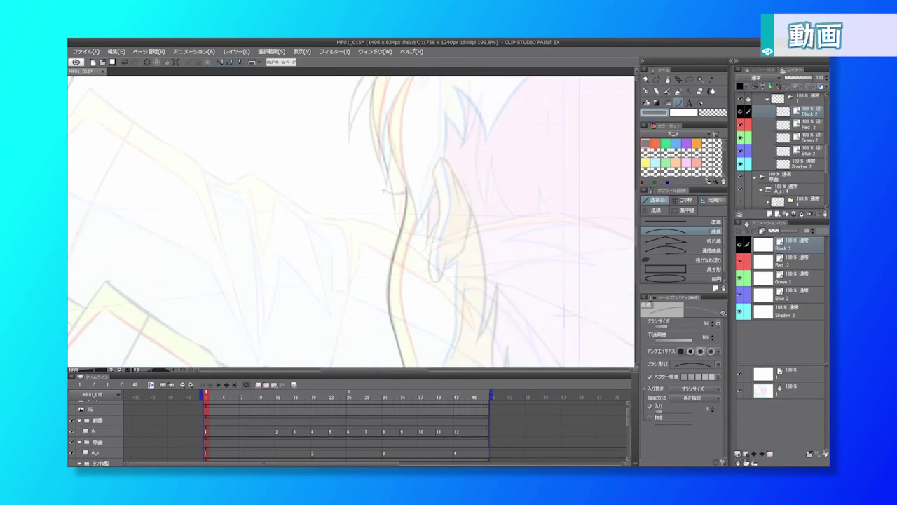
drag(392, 138, 421, 274)
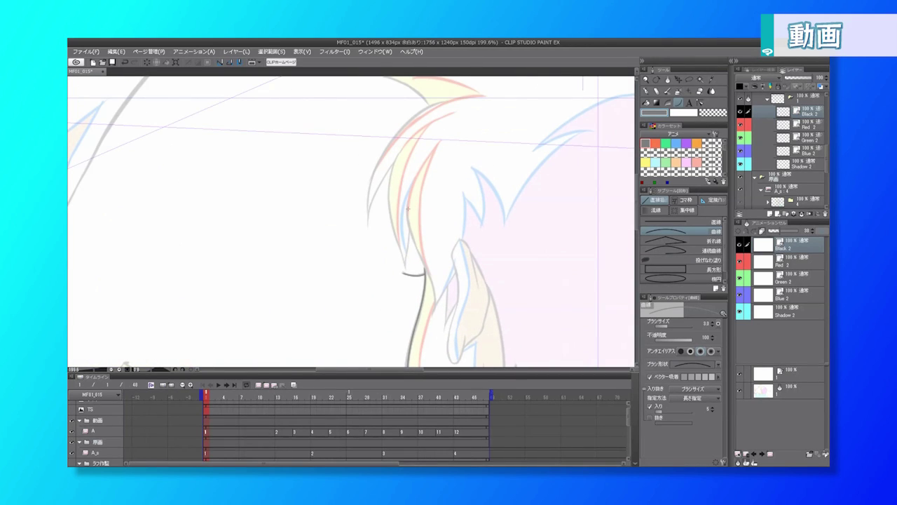
click(406, 226)
click(427, 266)
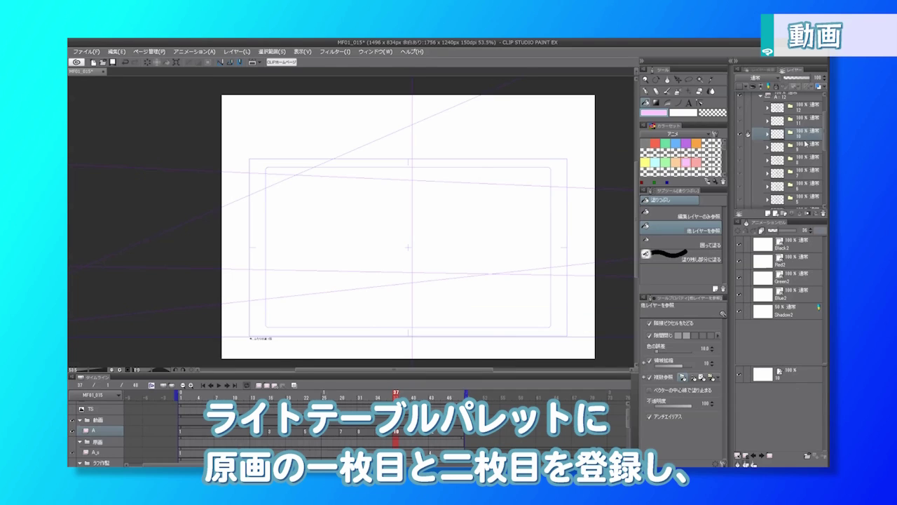
Register cels 8 and 12 on cel 10's light table and lower the opacity of the cel 8 reference
drag(806, 163, 806, 390)
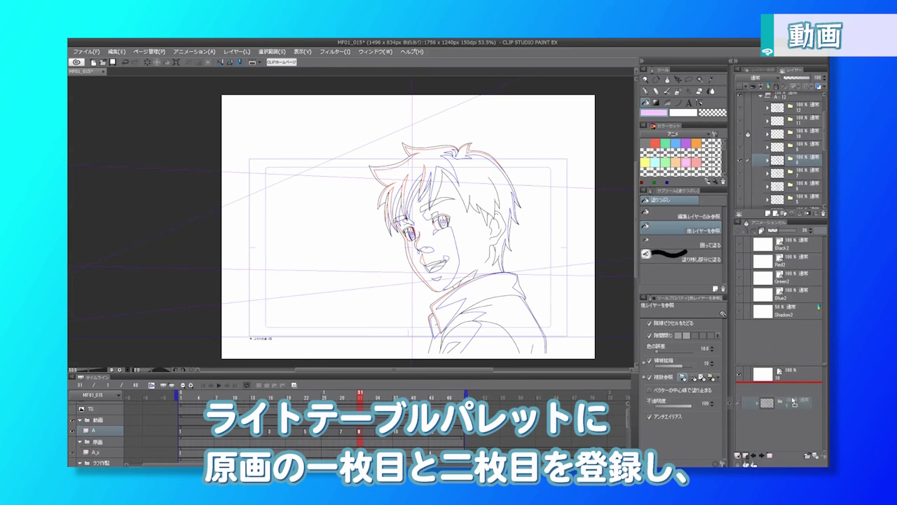
mouse_move(802, 109)
mouse_down()
mouse_move(804, 209)
mouse_move(786, 405)
mouse_up()
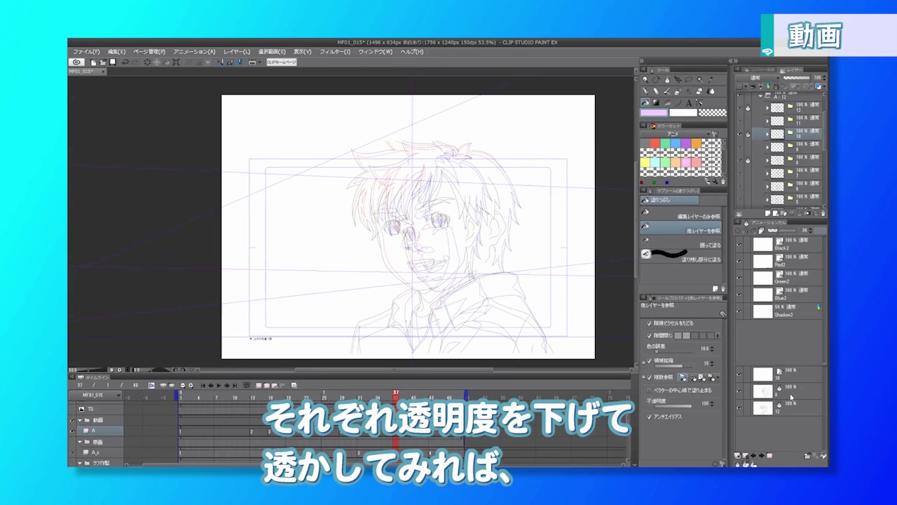
click(790, 397)
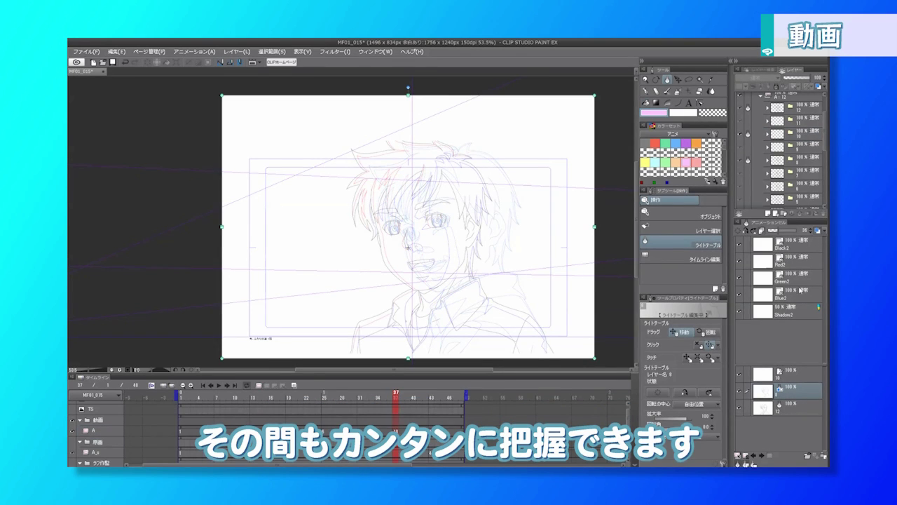
drag(788, 232, 786, 232)
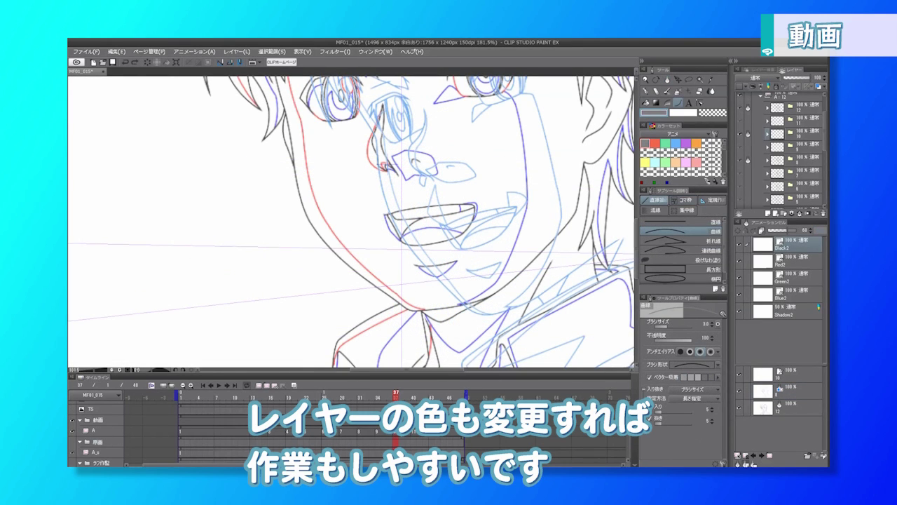
Draw a curved guide line for the mouth on cel 10's Black2 layer with the 曲線 (Curve) tool
drag(386, 214, 443, 227)
click(420, 218)
Shift the cel 8 and cel 12 light table references so their mouths overlap around the in-between position
click(784, 387)
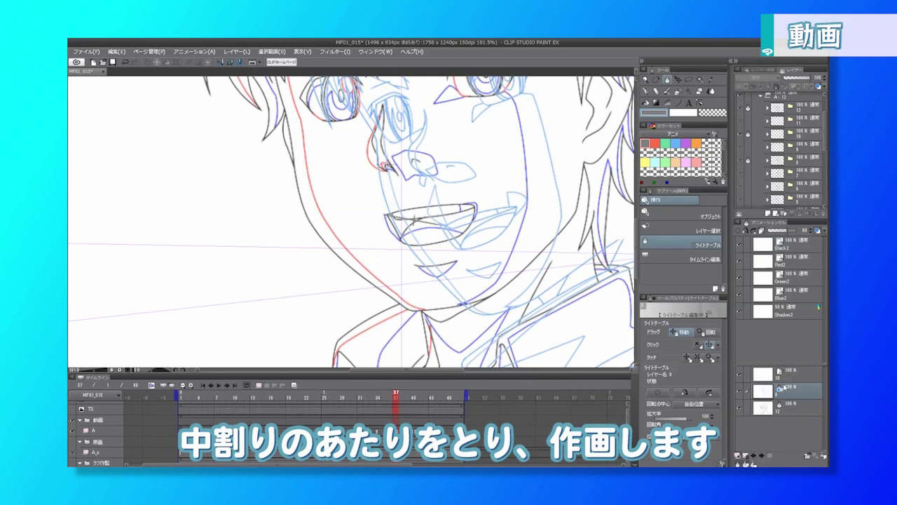
drag(514, 269, 487, 261)
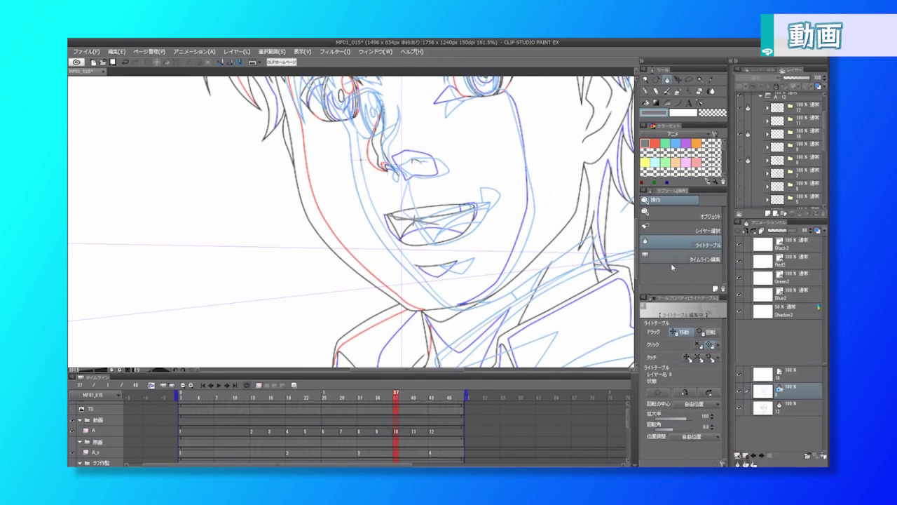
click(783, 406)
drag(510, 254, 537, 264)
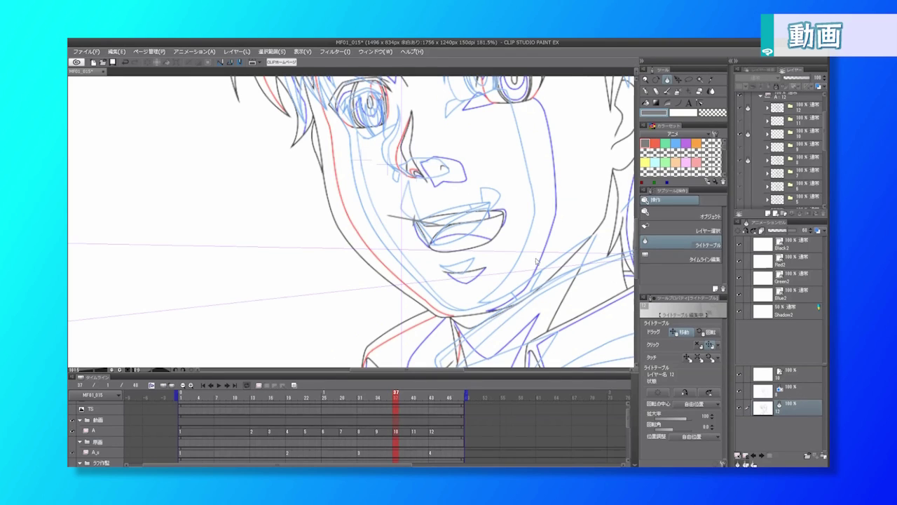
Lower the light table opacity to 31 and erase the curved mouth guide line from cel 10's Black2 layer
click(791, 390)
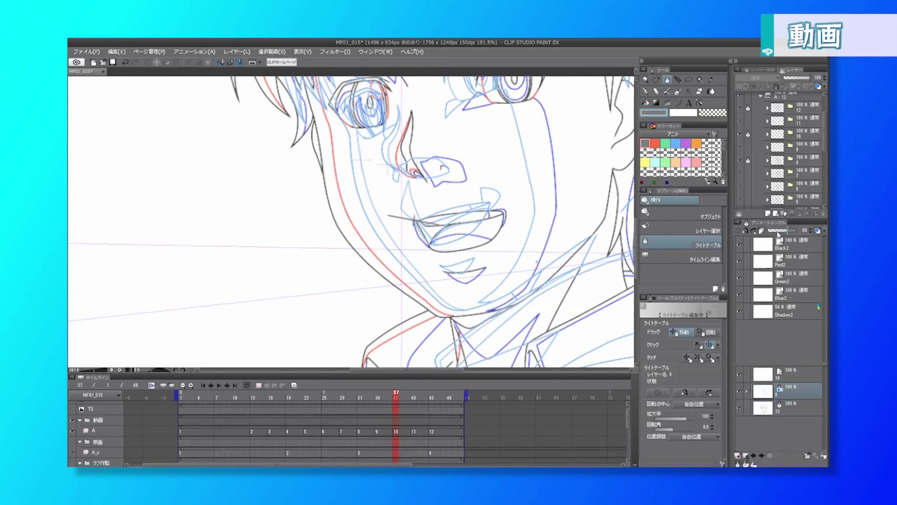
scroll(510, 252, up, 1)
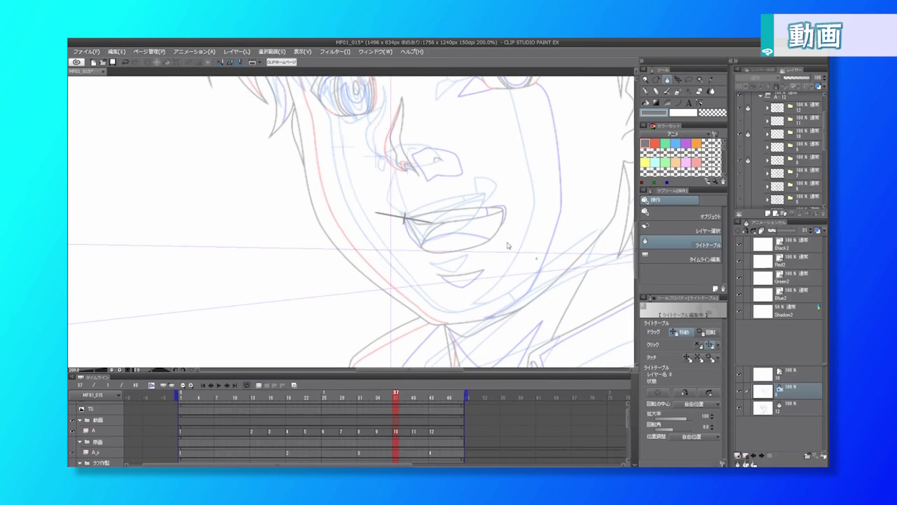
key(e)
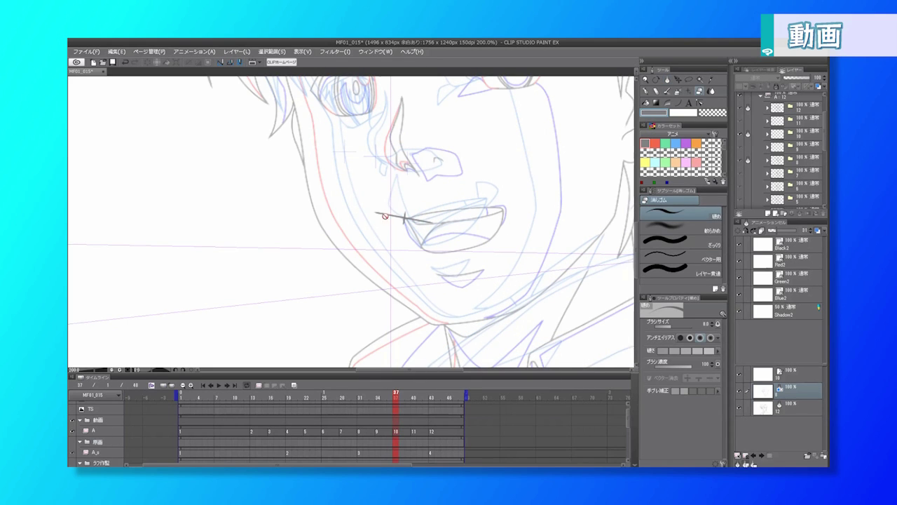
click(797, 250)
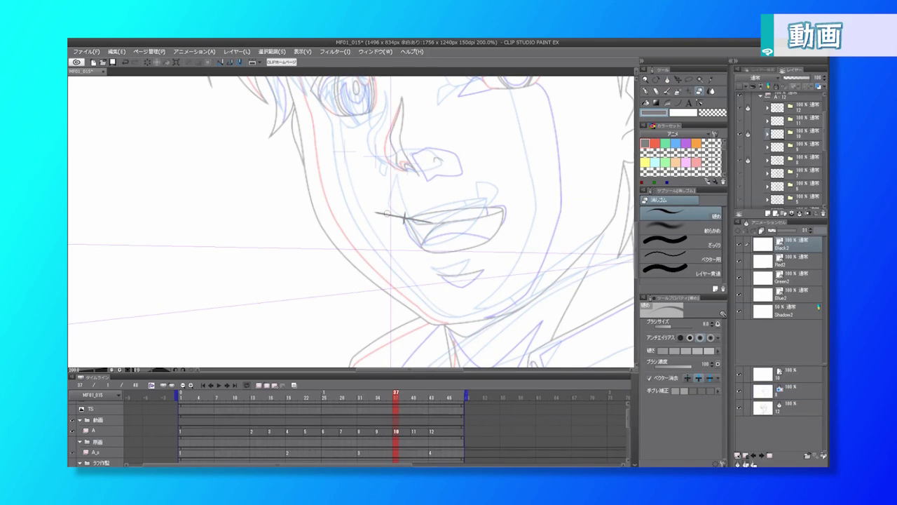
drag(403, 217, 461, 213)
Draw the in-between mouth outline on cel 10's Black2 layer with the 曲線 (Curve) tool, between the overlapped reference mouths
scroll(461, 212, up, 5)
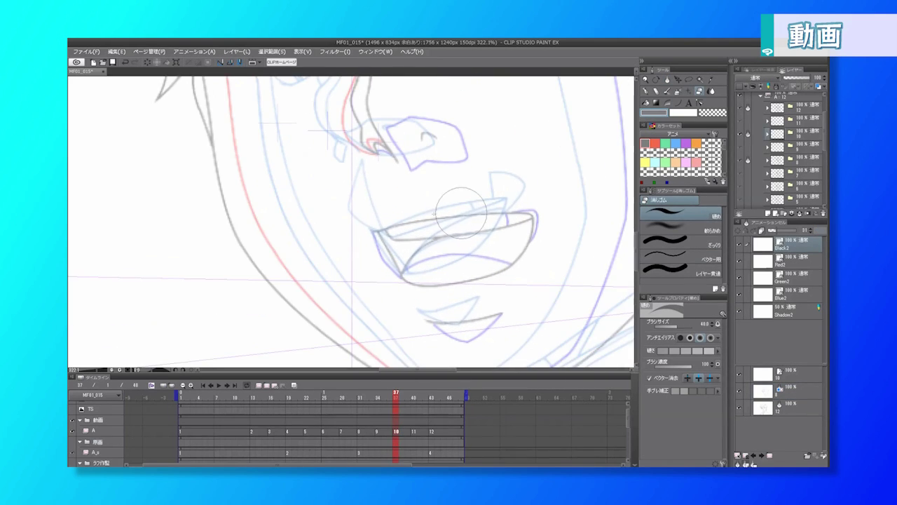
key(u)
mouse_move(378, 228)
mouse_down()
mouse_move(463, 204)
mouse_move(525, 205)
mouse_move(486, 258)
mouse_up()
click(452, 205)
mouse_move(376, 230)
mouse_down()
mouse_move(401, 274)
mouse_move(507, 245)
mouse_up()
click(393, 257)
click(403, 286)
click(487, 267)
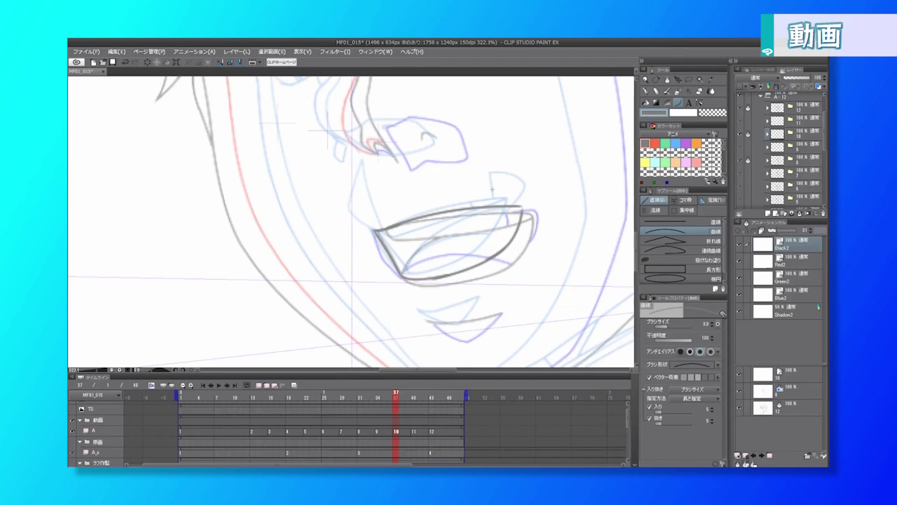
Draw the tongue and upper teeth lines inside the in-between mouth with the 曲線 (Curve) tool
drag(402, 274, 447, 232)
click(409, 248)
drag(383, 229, 404, 240)
click(391, 239)
mouse_move(521, 212)
mouse_down()
mouse_move(433, 230)
mouse_move(466, 224)
mouse_up()
click(483, 223)
click(453, 229)
Draw the jawline from below the ear down to the chin tip with the 曲線 (Curve) tool
drag(448, 175, 539, 210)
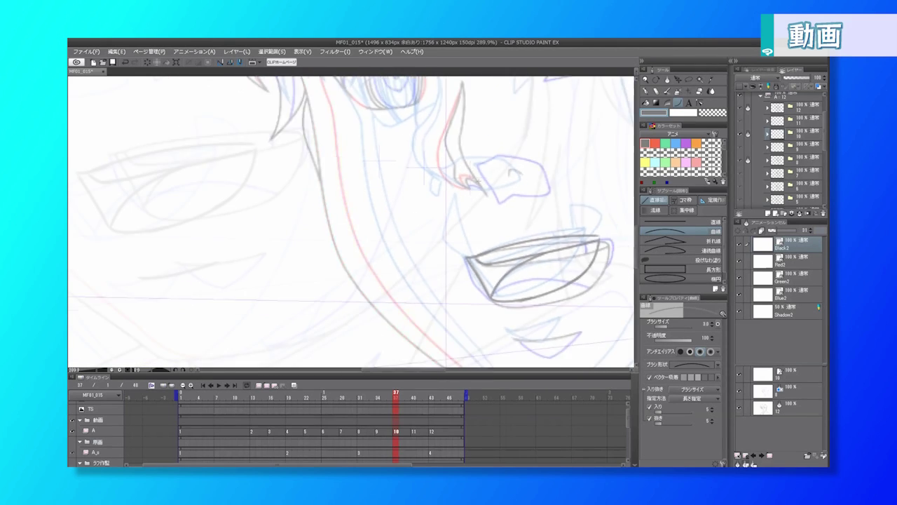
drag(530, 129, 468, 203)
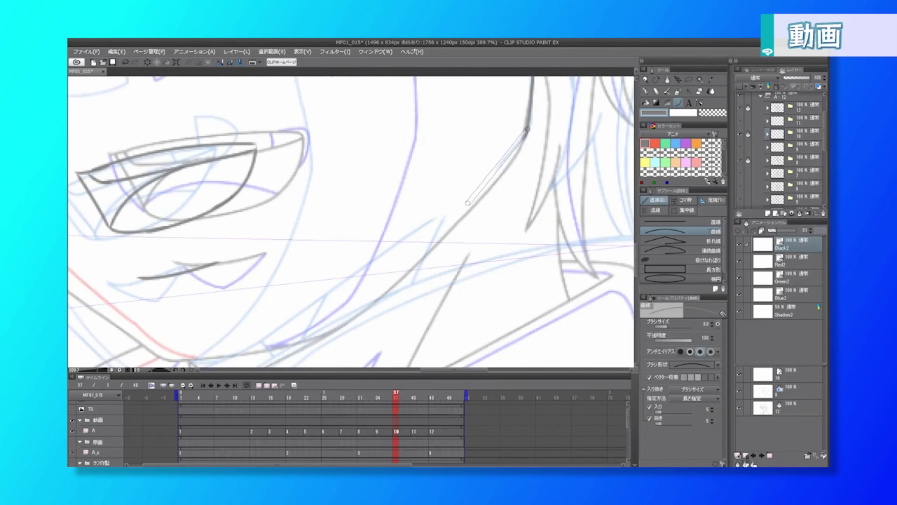
click(531, 143)
mouse_move(430, 228)
mouse_down()
mouse_move(523, 158)
mouse_move(477, 205)
mouse_move(326, 300)
mouse_move(300, 300)
mouse_move(450, 277)
mouse_up()
click(403, 286)
mouse_move(389, 284)
mouse_down()
mouse_move(356, 270)
mouse_move(471, 271)
mouse_up()
click(365, 282)
click(420, 288)
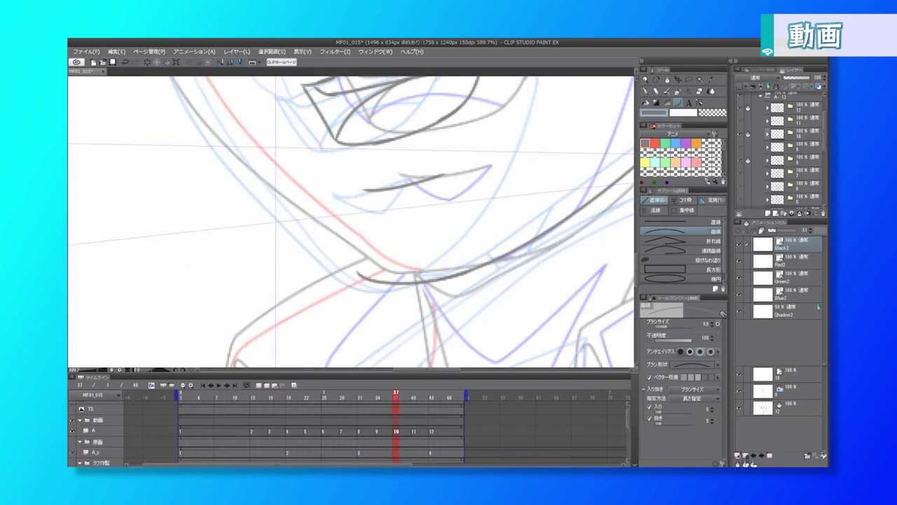
Continue the face outline from the chin up along the far cheek with curved lines
drag(264, 193, 362, 272)
click(307, 232)
click(348, 254)
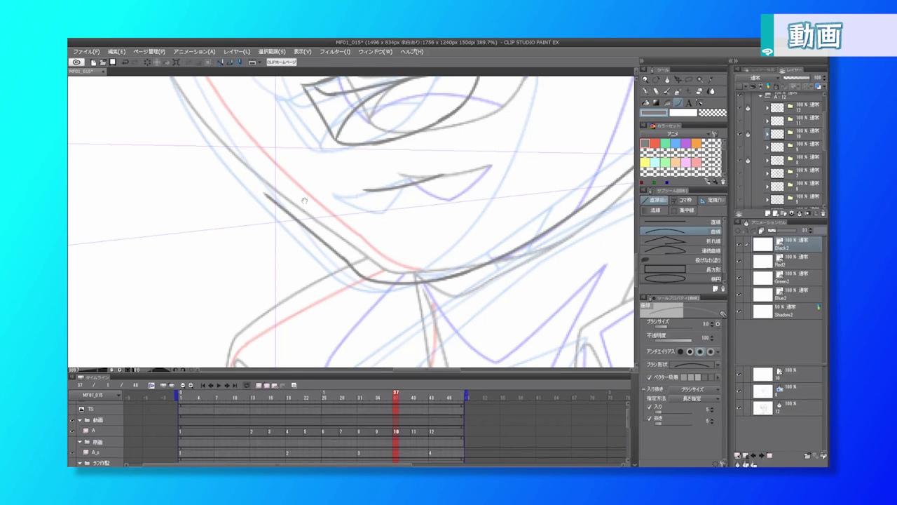
drag(305, 201, 391, 281)
drag(254, 147, 358, 272)
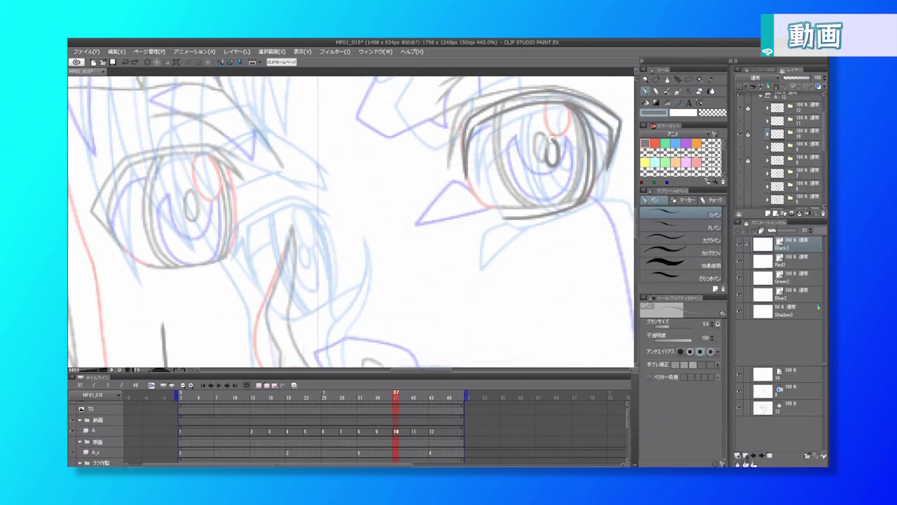
Draw the pupil of the near eye with the Gペン and its iris lines with the 曲線 (Curve) tool
drag(552, 141, 547, 160)
drag(511, 168, 564, 212)
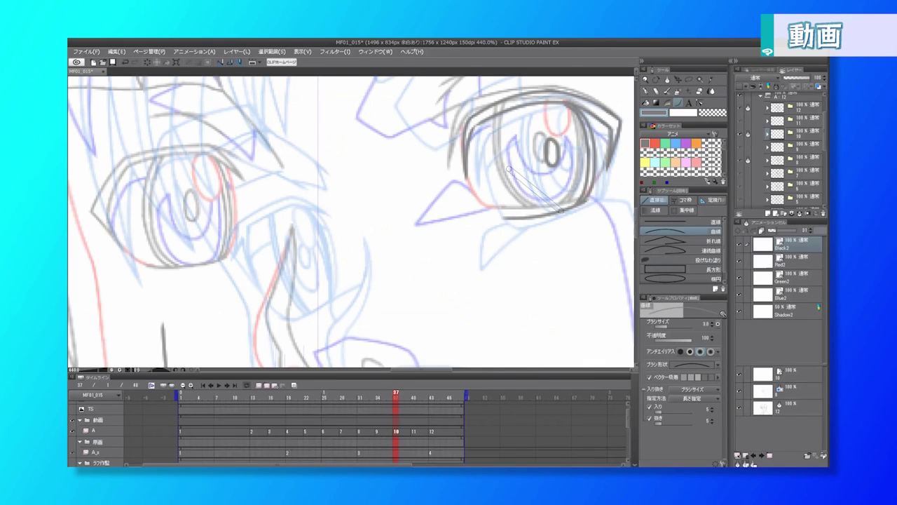
click(530, 213)
drag(519, 168, 565, 211)
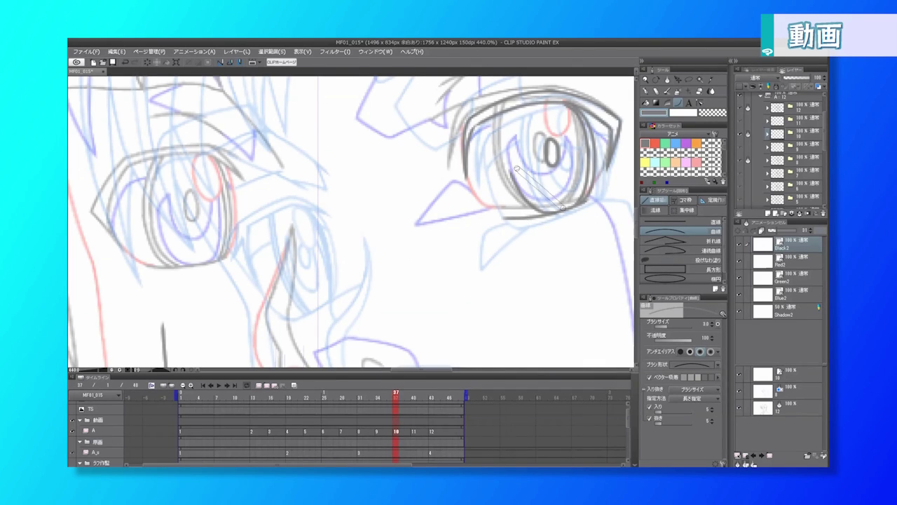
click(555, 183)
click(511, 136)
mouse_move(517, 105)
mouse_down()
mouse_move(512, 165)
mouse_move(530, 191)
mouse_move(506, 119)
mouse_move(513, 109)
mouse_up()
click(516, 169)
click(500, 158)
click(506, 110)
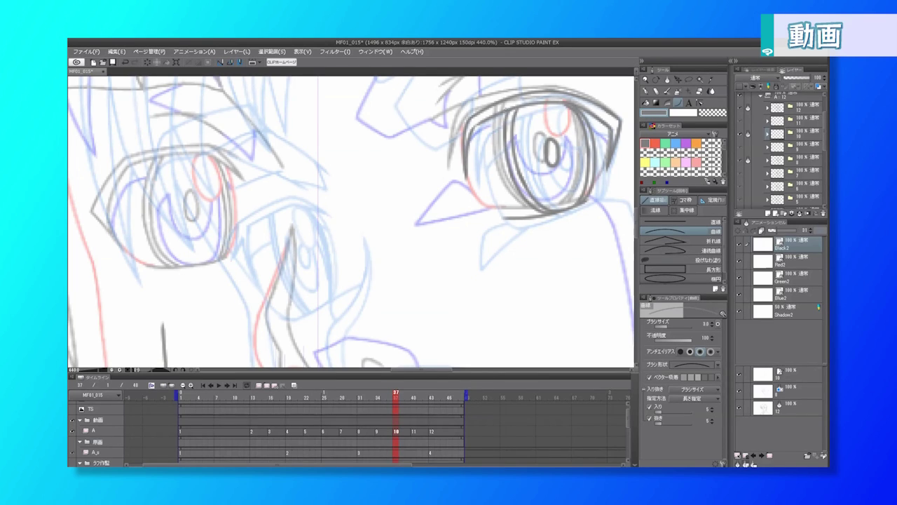
Flip back and forth between cel 10 and its light table reference cels to check the in-between motion
key(l)
scroll(506, 109, down, 6)
scroll(506, 110, down, 1)
drag(568, 146, 541, 230)
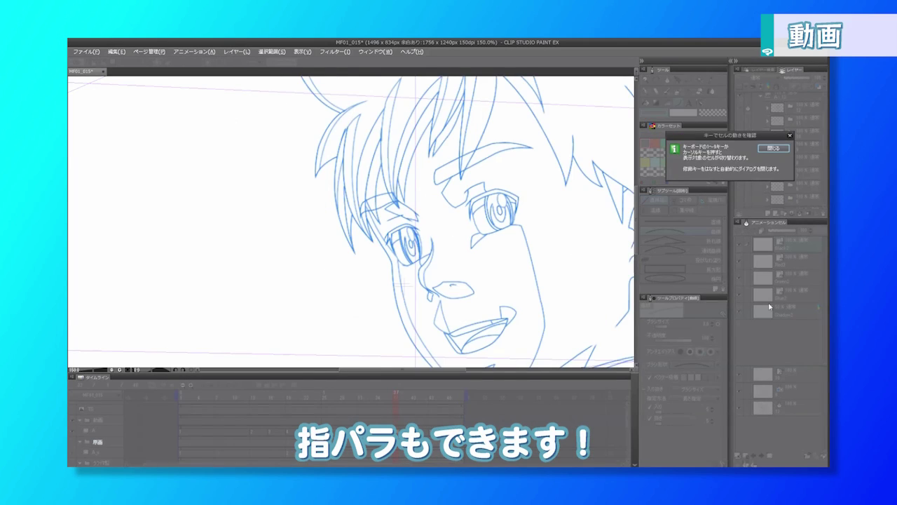
key(2)
key(1)
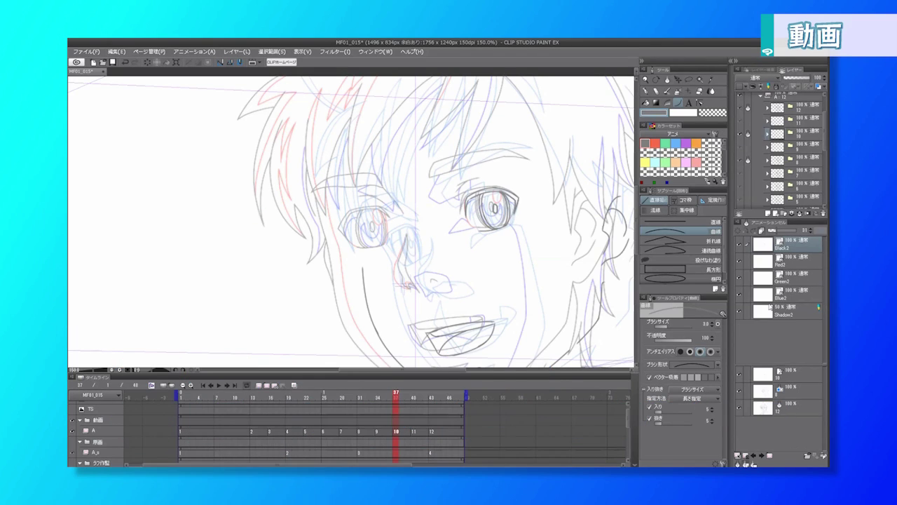
key(alt+2)
key(alt+3)
key(alt+2)
key(alt+3)
key(alt+2)
key(alt+3)
key(alt+2)
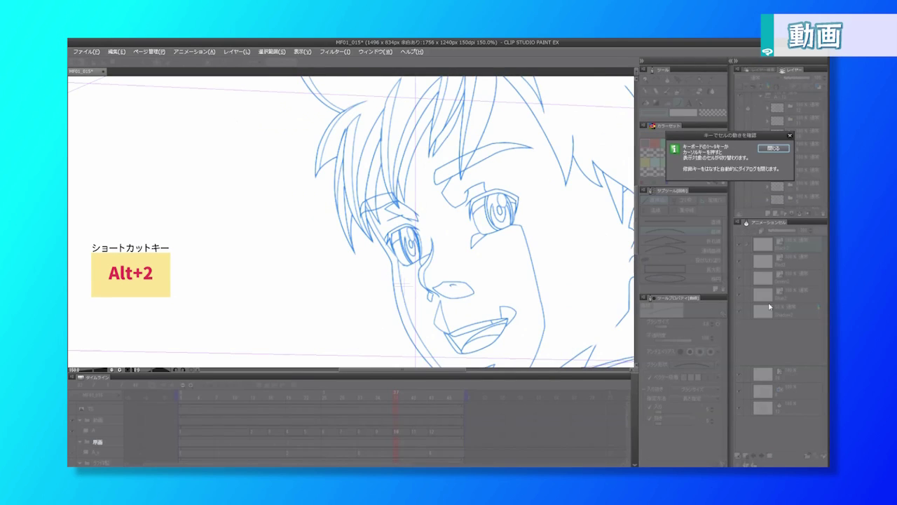
key(alt+3)
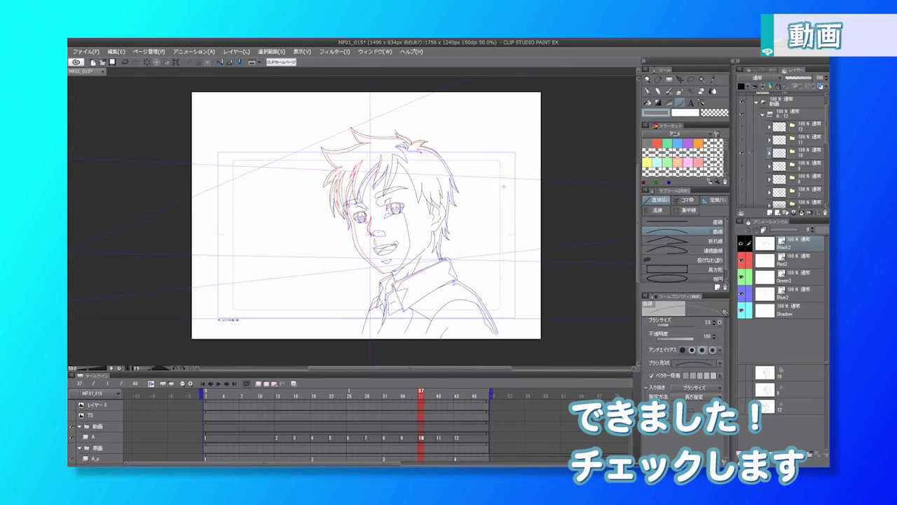
Play back the line-drawn animation on the timeline to check the motion, and stop it
click(219, 384)
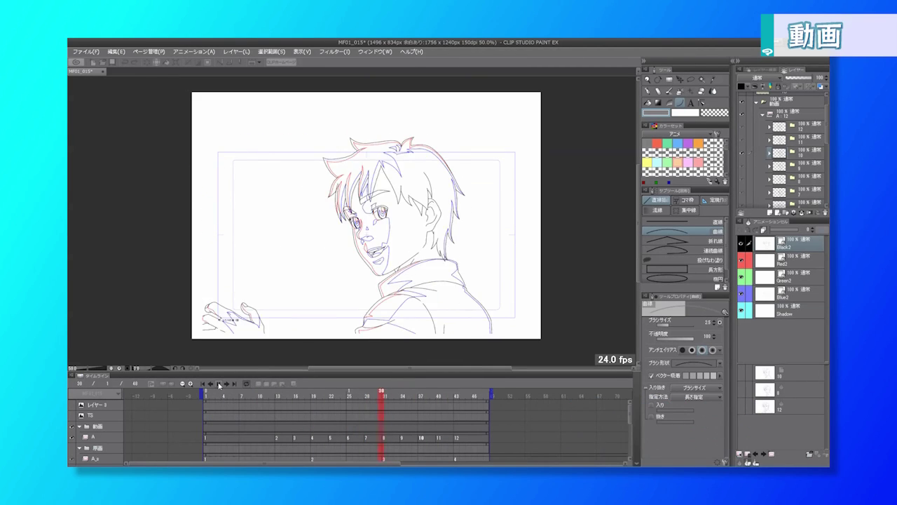
click(219, 384)
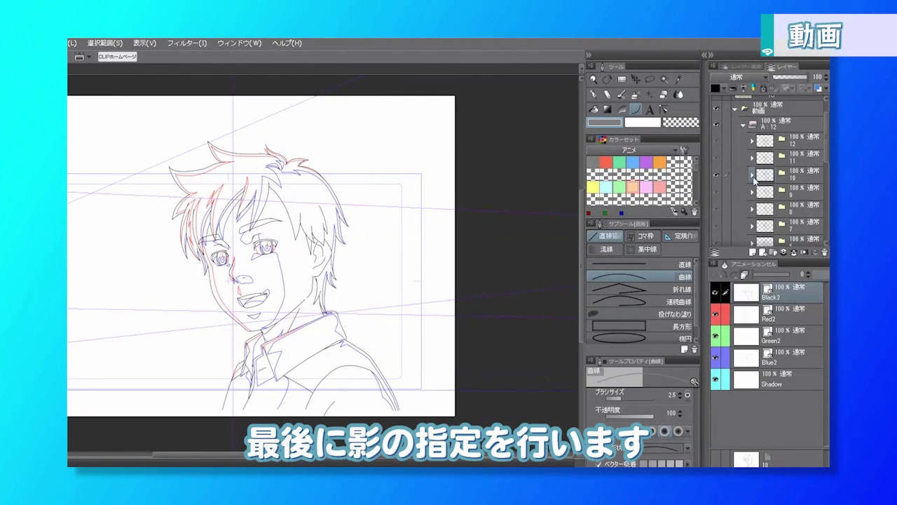
Expand the cel 10 folder and set its Shadow layer as a draft layer (下描きレイヤー)
click(753, 176)
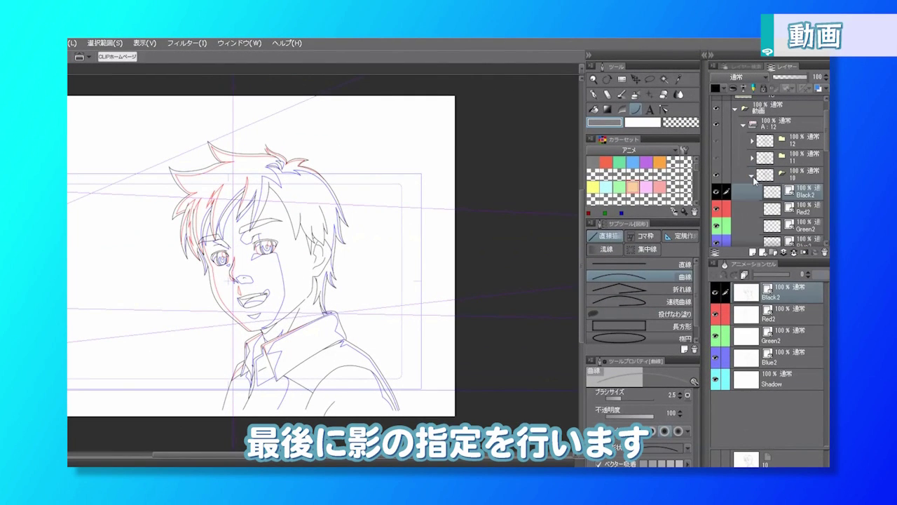
drag(826, 125, 827, 153)
click(801, 187)
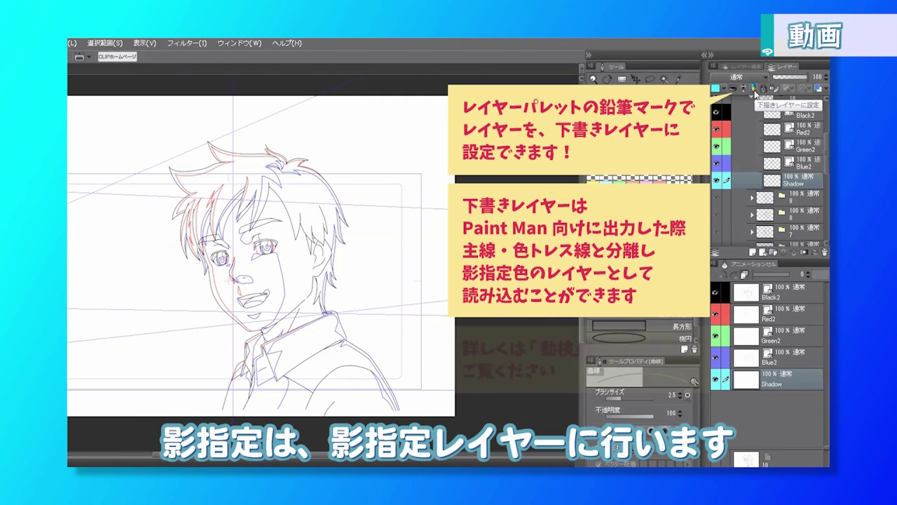
click(754, 88)
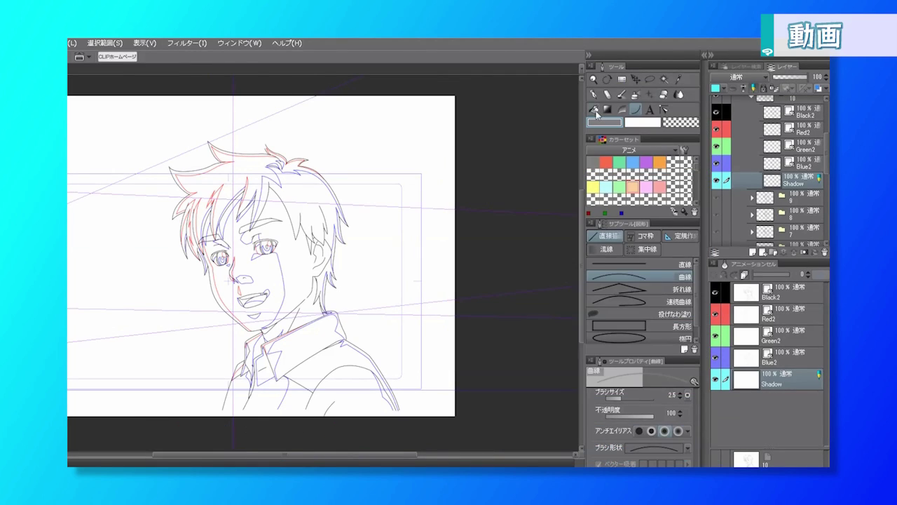
Fill the shirt's shadow areas on cel 10's Shadow layer with light blue, using the fill that references other layers
click(594, 111)
click(605, 186)
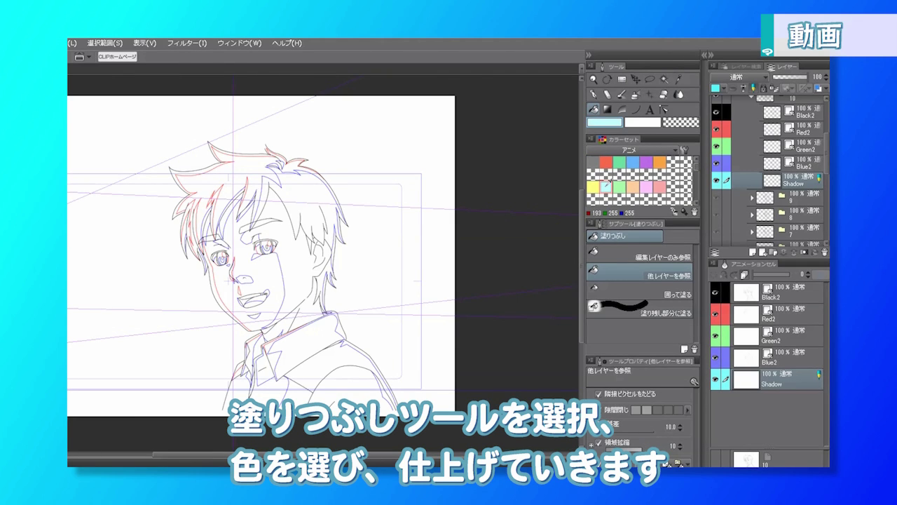
drag(481, 352, 513, 349)
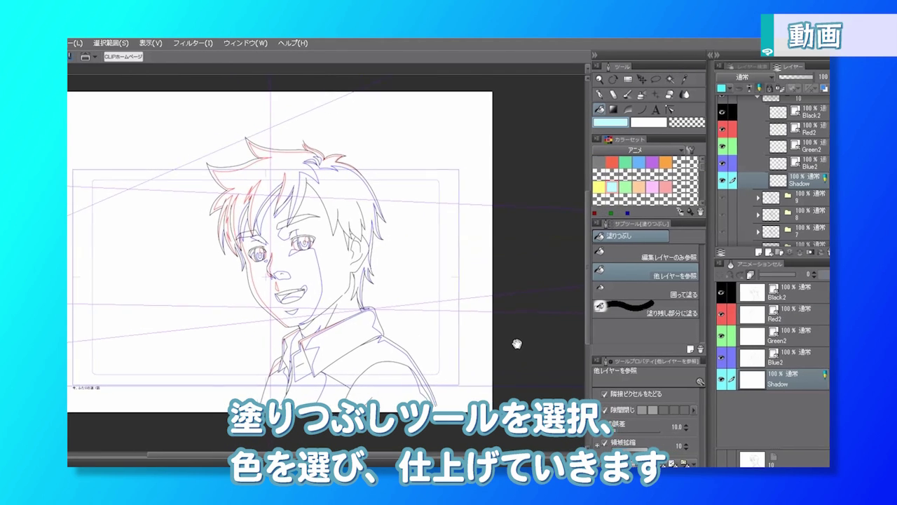
click(391, 335)
click(352, 359)
Fill the skin shadows on the face, neck, nose and around the mouth with light orange
scroll(391, 356, up, 5)
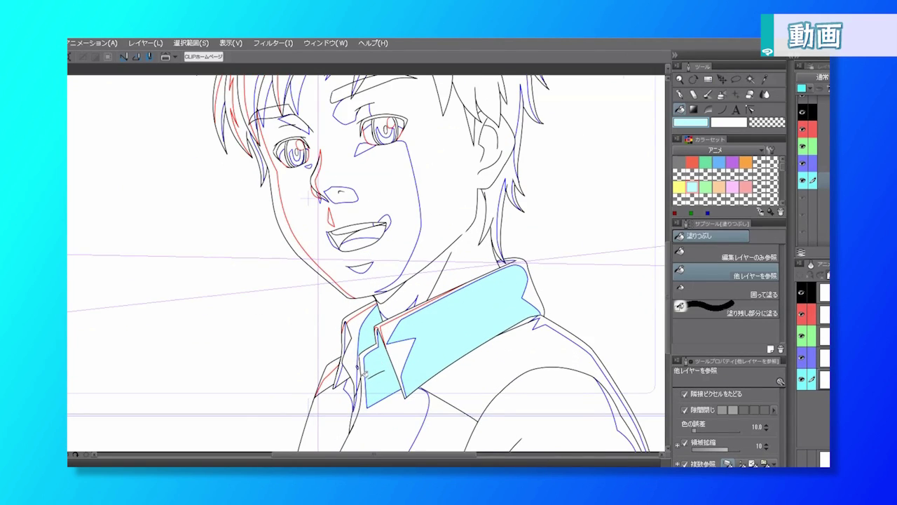
scroll(352, 385, up, 3)
click(719, 186)
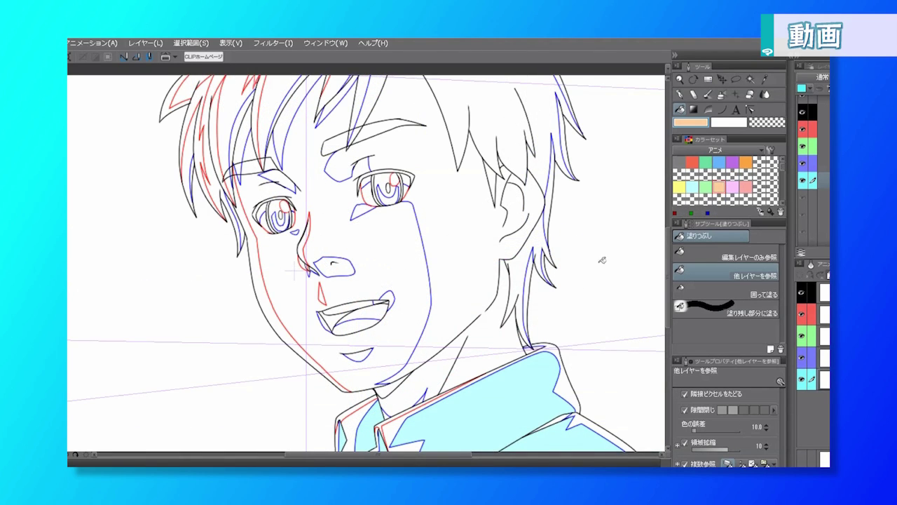
drag(474, 345, 502, 293)
click(506, 297)
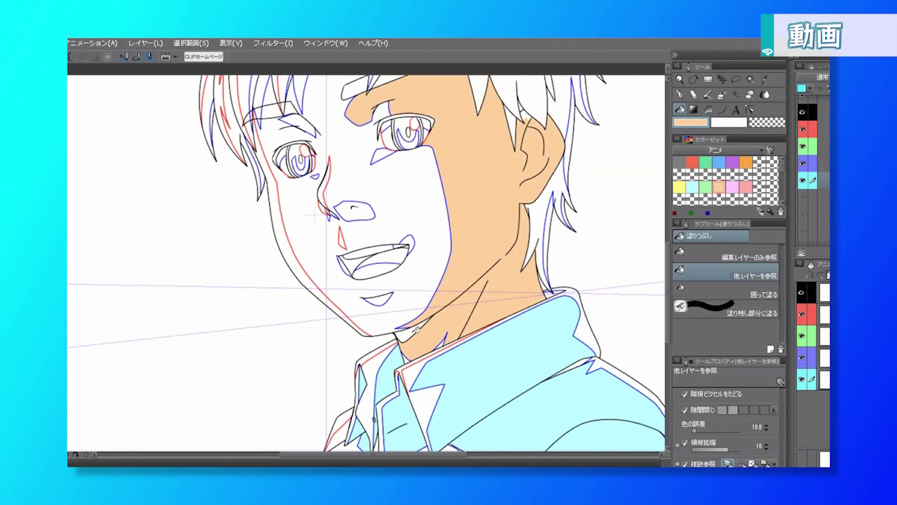
drag(475, 256, 503, 313)
click(440, 298)
click(372, 265)
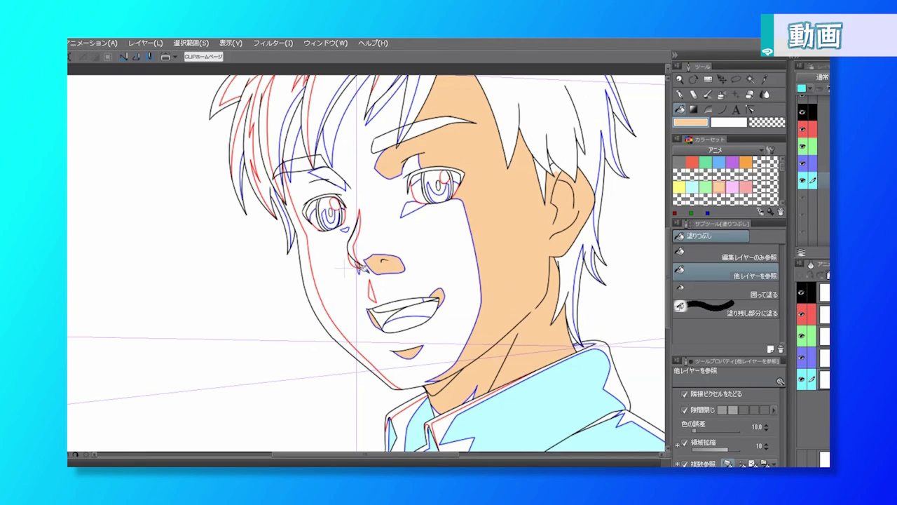
drag(360, 239, 391, 315)
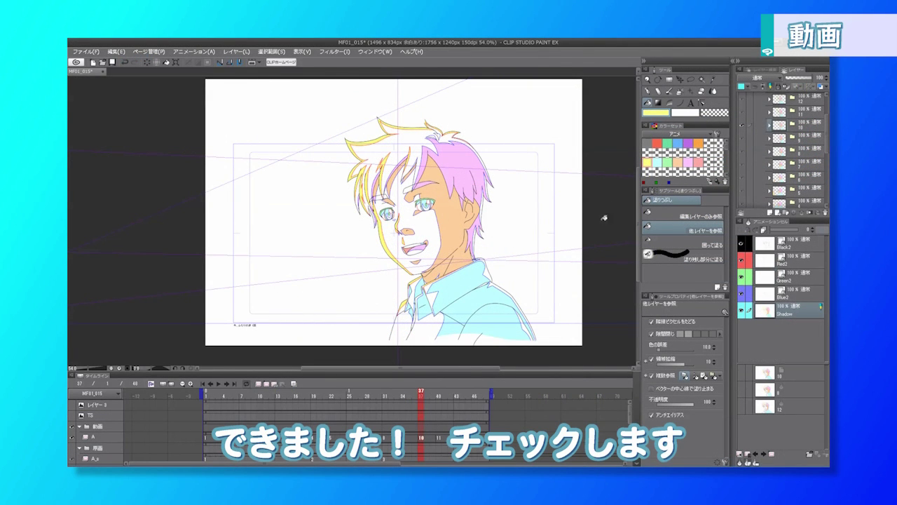
Play back the shadow-coloured animation on the timeline to check the fills
click(218, 384)
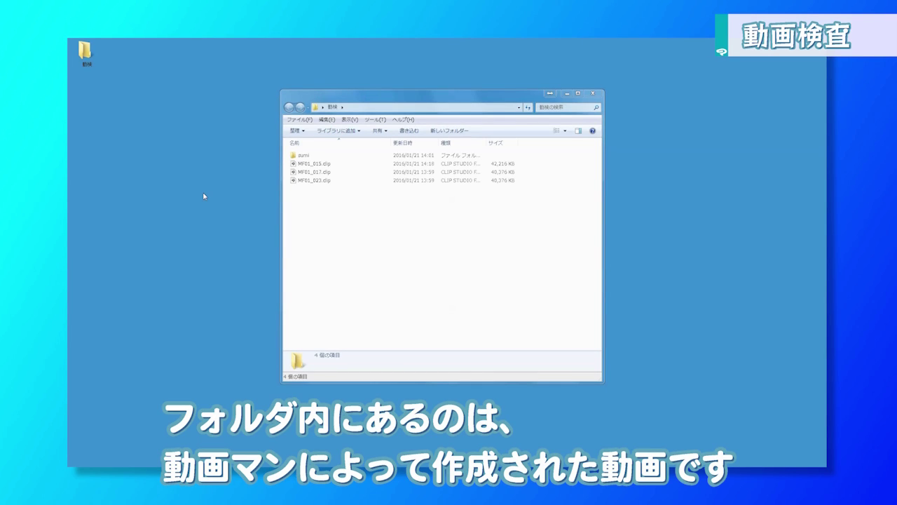
Open MF01_015.clip from the 動検 folder and play back its animation as a motion check
click(315, 164)
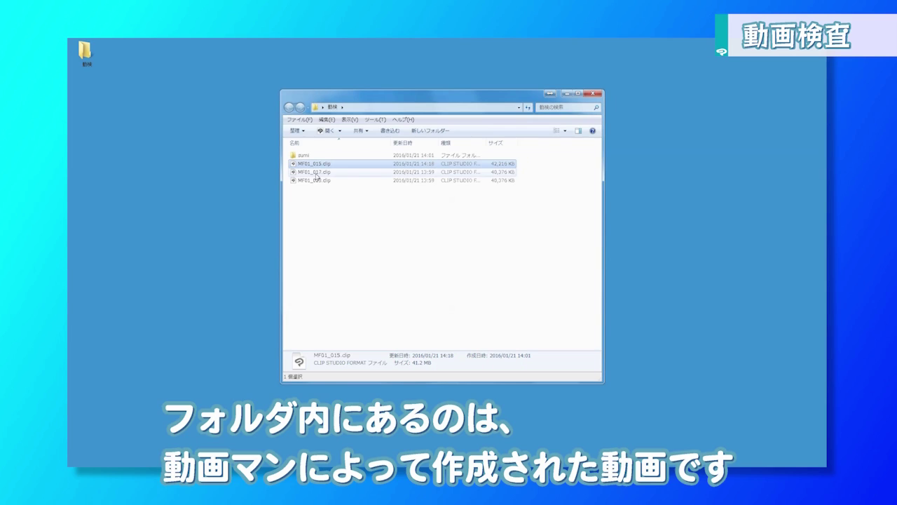
key(Return)
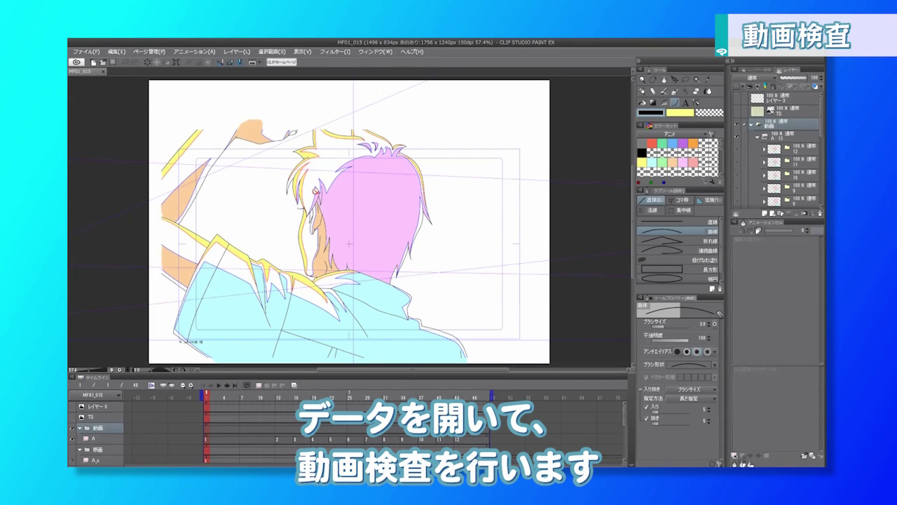
click(220, 386)
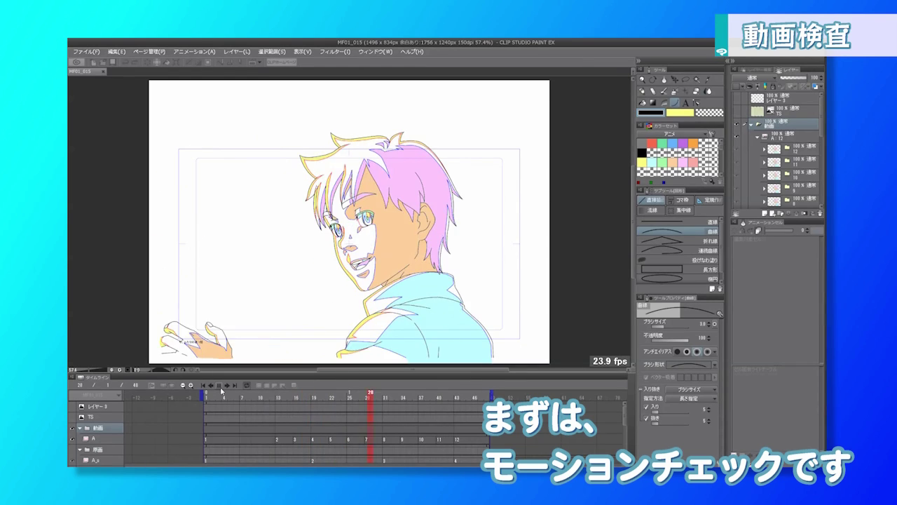
click(221, 388)
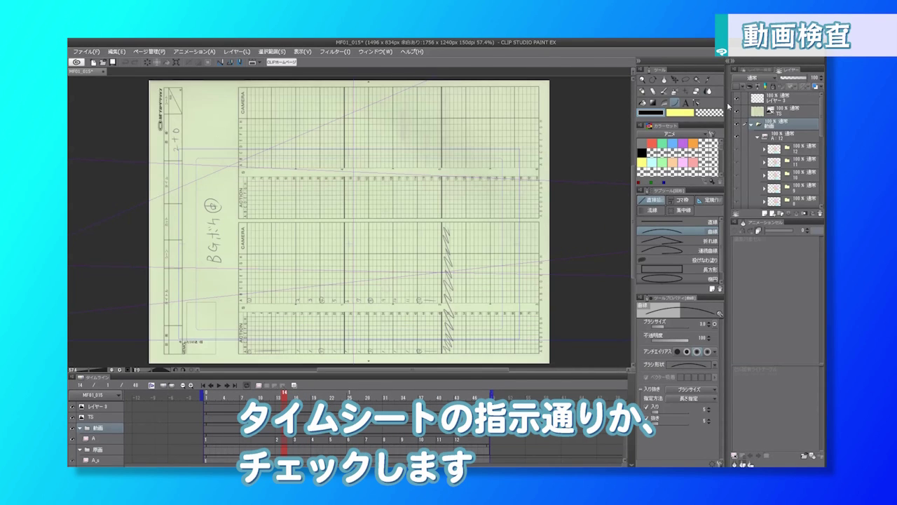
Rotate the canvas to read the time sheet upright, check its cel instructions with レイヤー3 selected, and reset the rotation
key(r)
drag(569, 267, 528, 334)
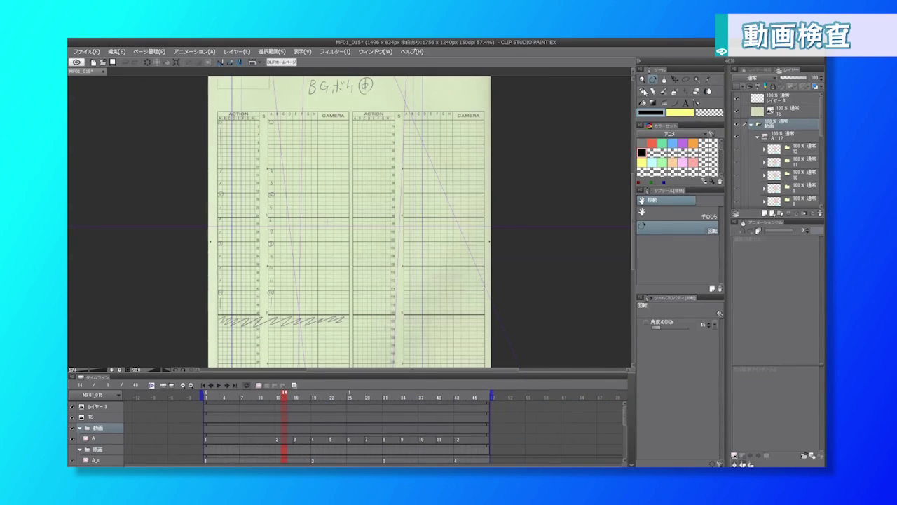
click(644, 91)
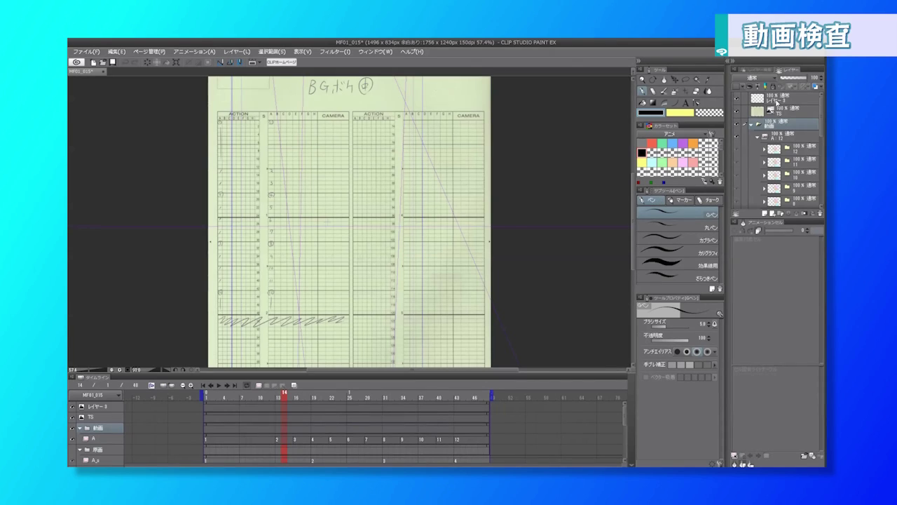
click(777, 102)
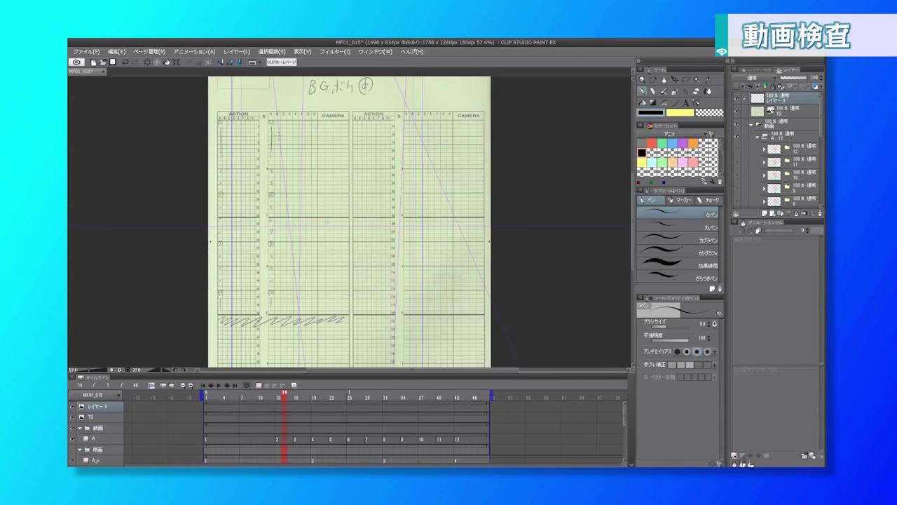
key(r)
double_click(588, 269)
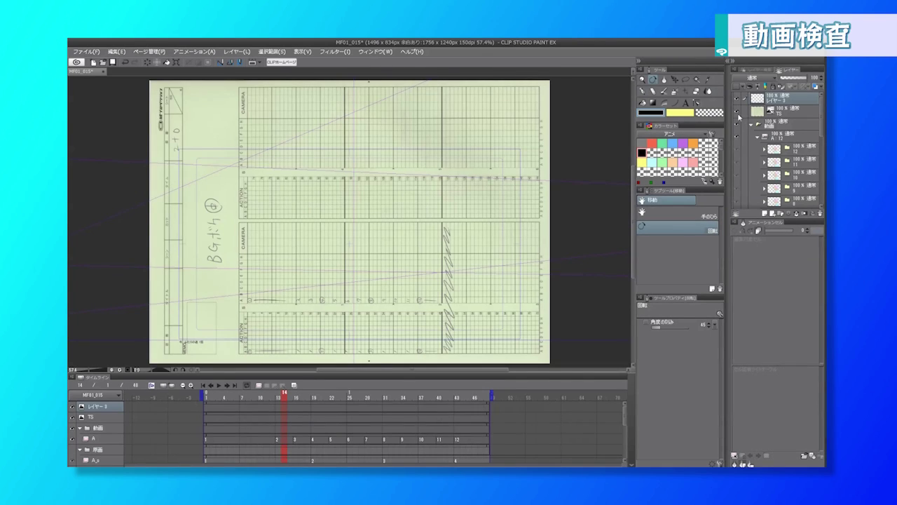
Hide the TS and レイヤー3 layers and play back the animation to check the motion
drag(737, 111, 737, 100)
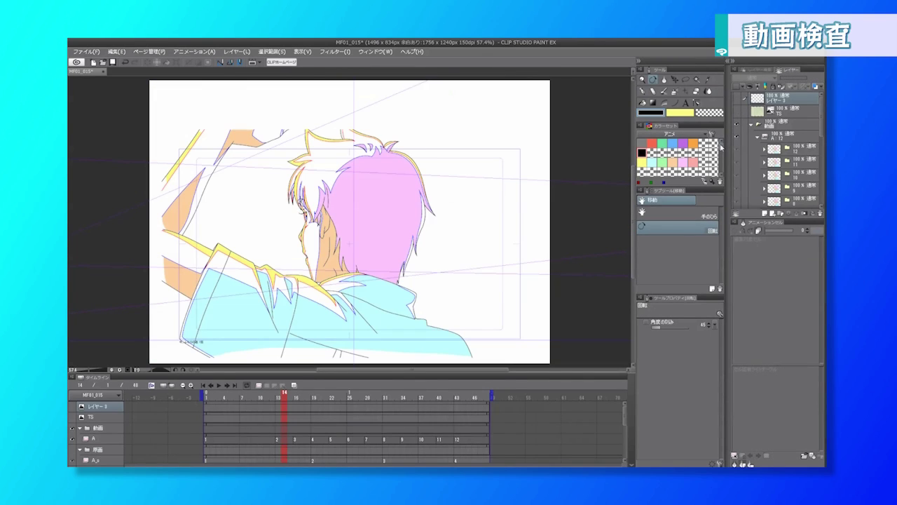
click(219, 385)
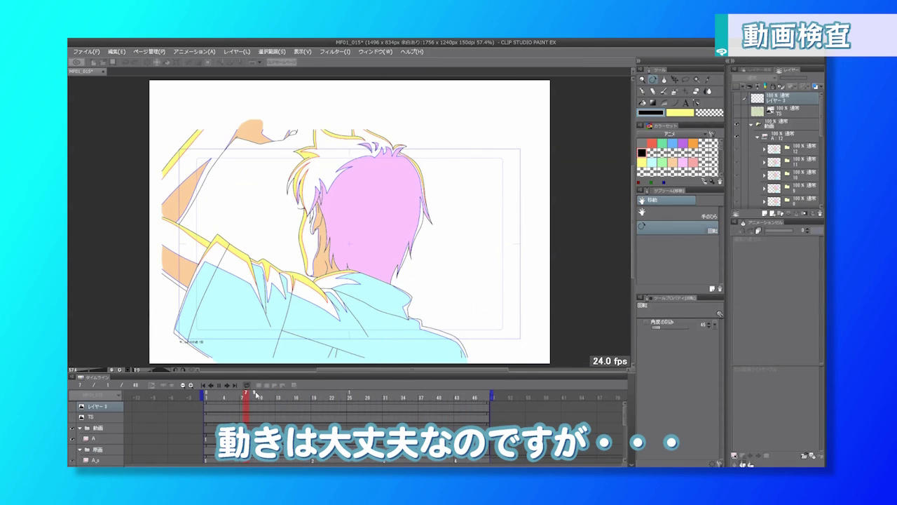
click(219, 385)
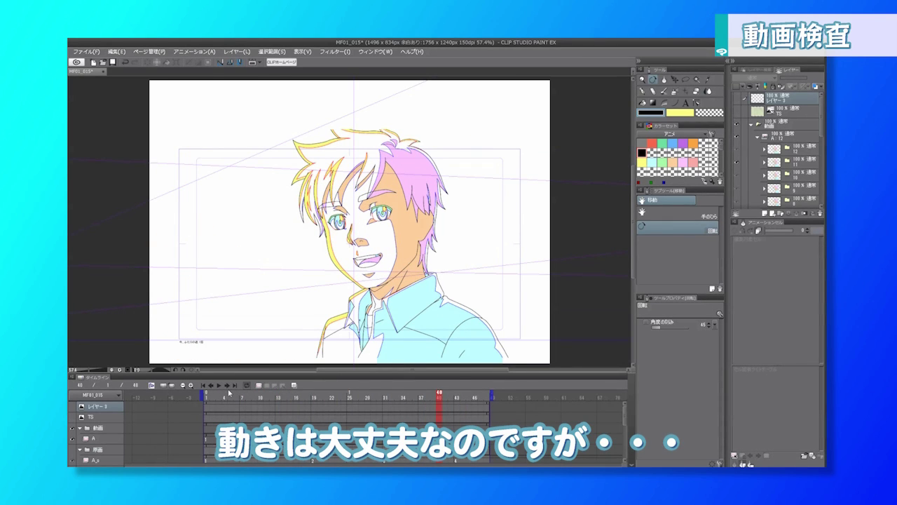
Step between cels 10, 11 and 12 on the timeline to compare their drawings, ending on cel 11
click(422, 398)
click(440, 399)
click(458, 398)
click(440, 399)
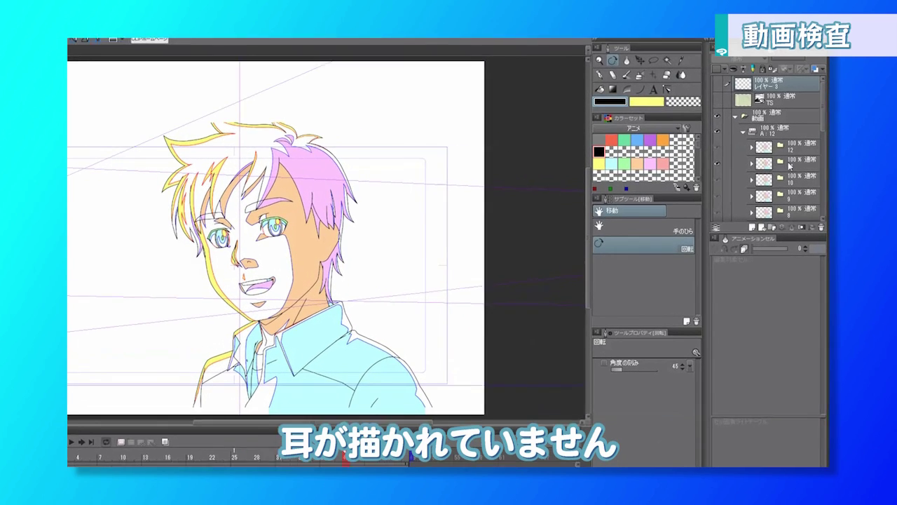
Add a new vector layer above Black2 in cel 11's folder and name it doukenn for the inspection corrections
click(750, 164)
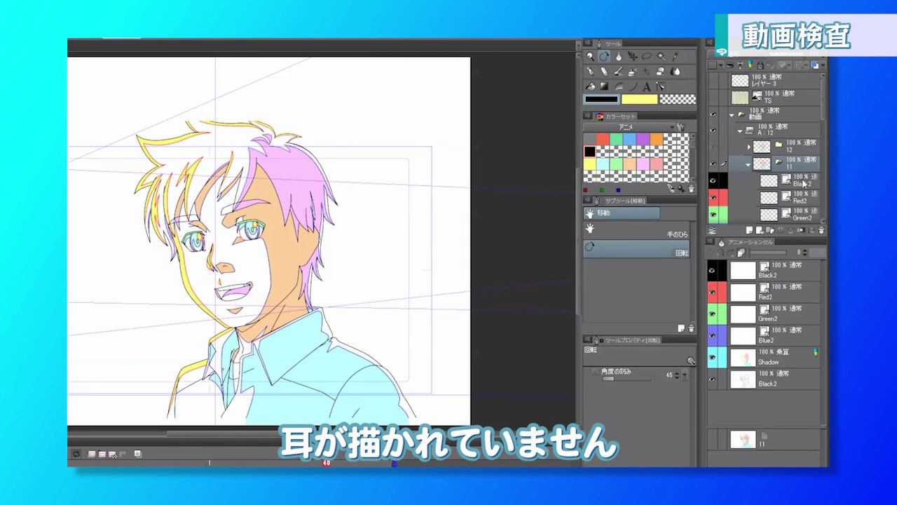
click(803, 183)
click(759, 230)
double_click(801, 184)
text(どうけん)
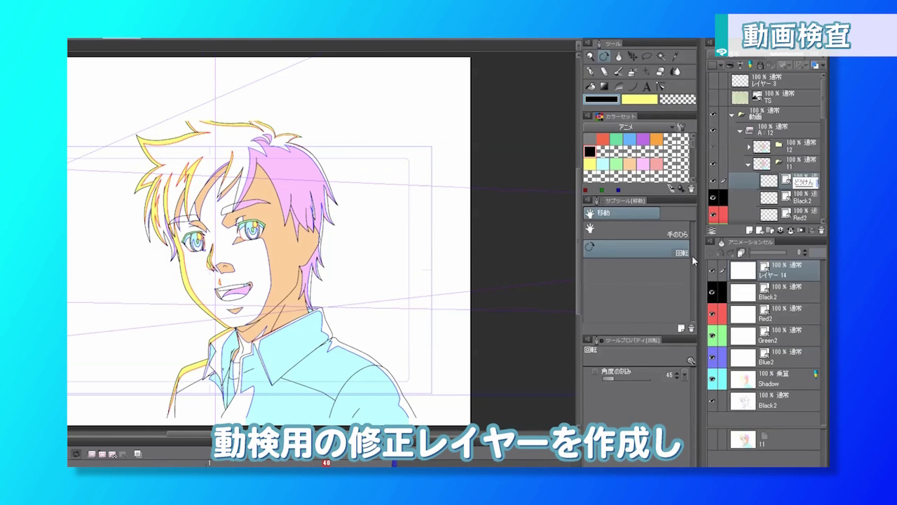
key(F10)
key(Return)
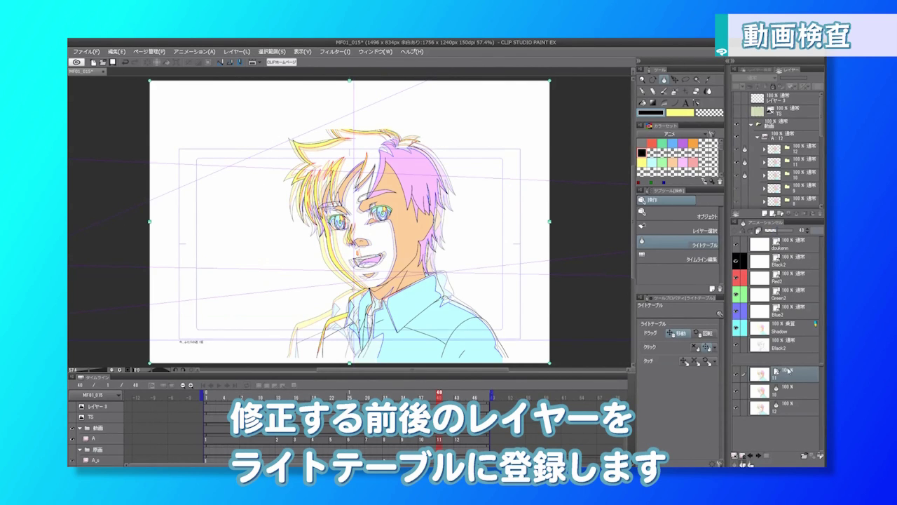
Hide cel 11's Shadow layer and move the light table images of cels 10 and 12 to line up with cel 11's face
click(738, 330)
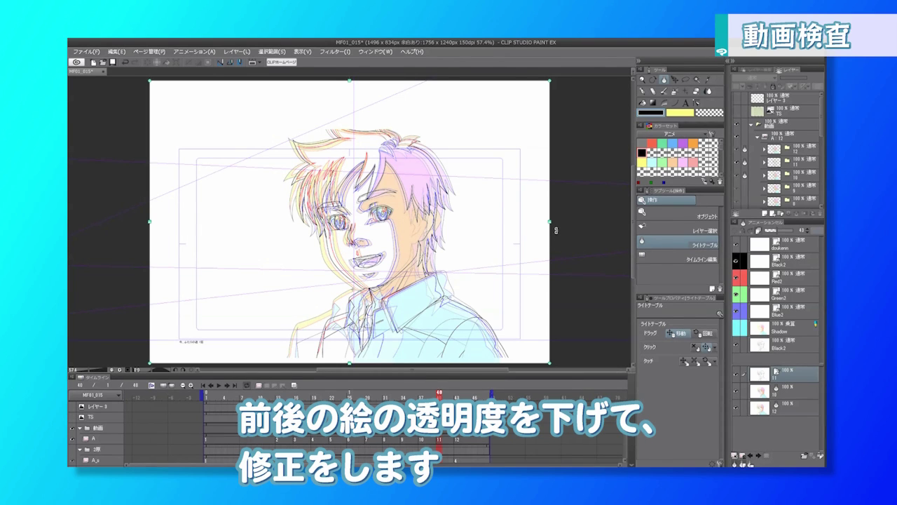
click(786, 395)
scroll(458, 255, up, 4)
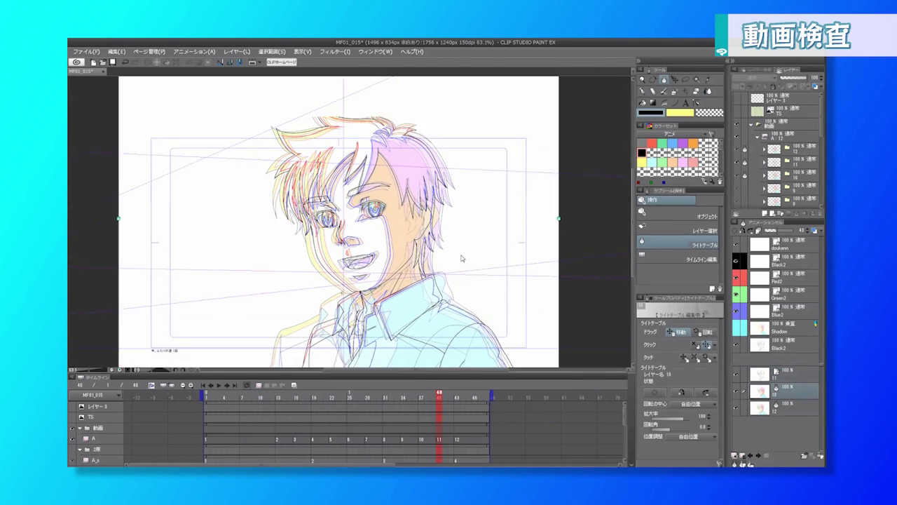
mouse_move(453, 256)
mouse_down()
mouse_move(467, 255)
mouse_move(443, 258)
mouse_up()
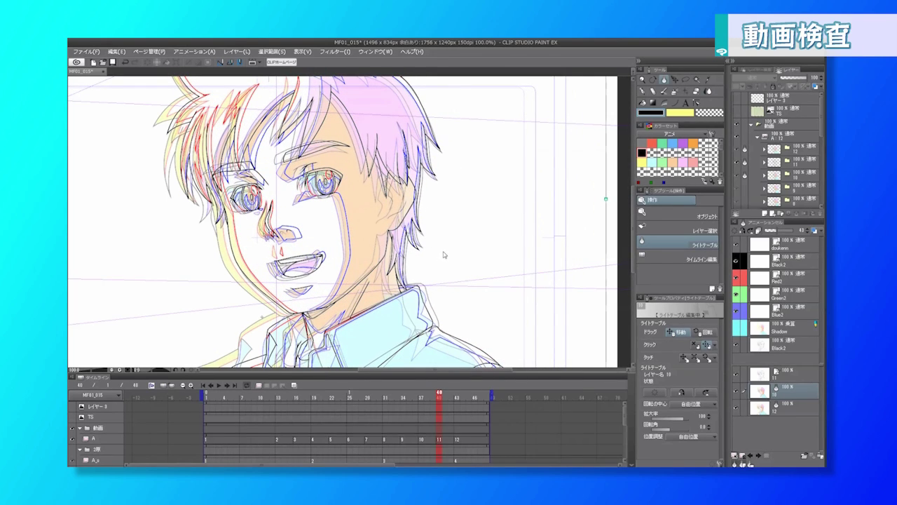
click(782, 408)
drag(482, 257, 495, 245)
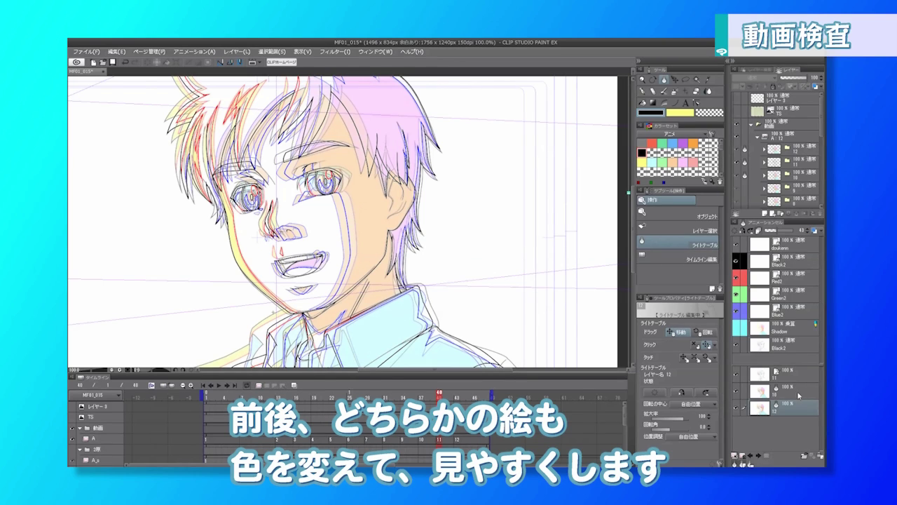
Apply a layer colour to the light table image of cel 10 to distinguish it from cel 12
click(780, 387)
click(814, 232)
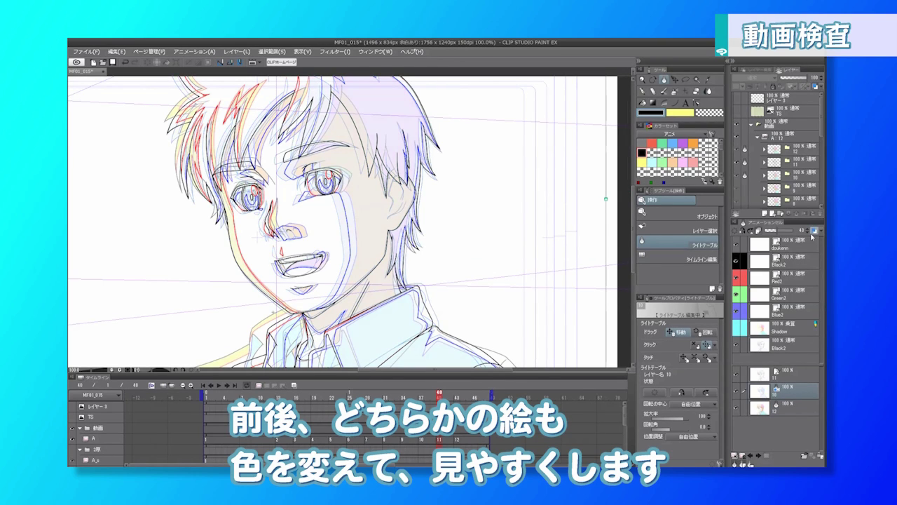
scroll(442, 244, up, 4)
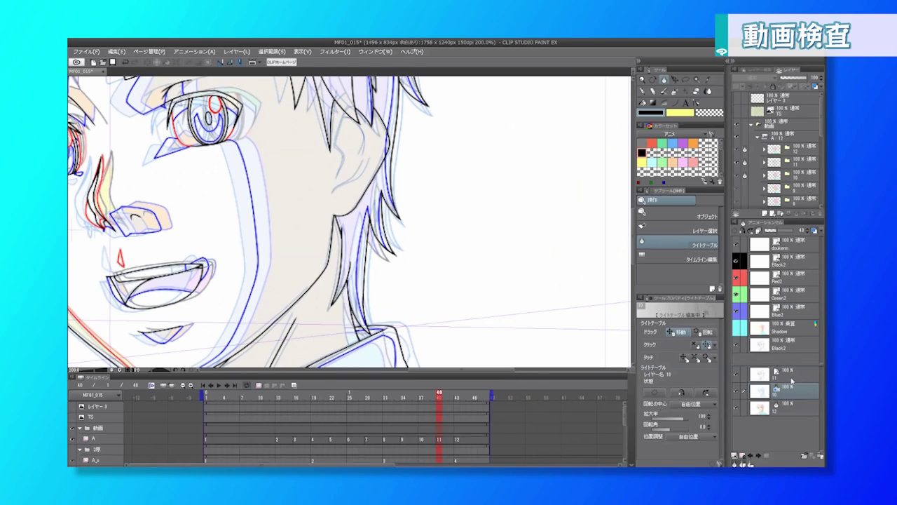
Draw the missing ear lines of cel 11 on the doukenn layer with the curve tool, following the light table references
click(793, 378)
click(787, 250)
key(u)
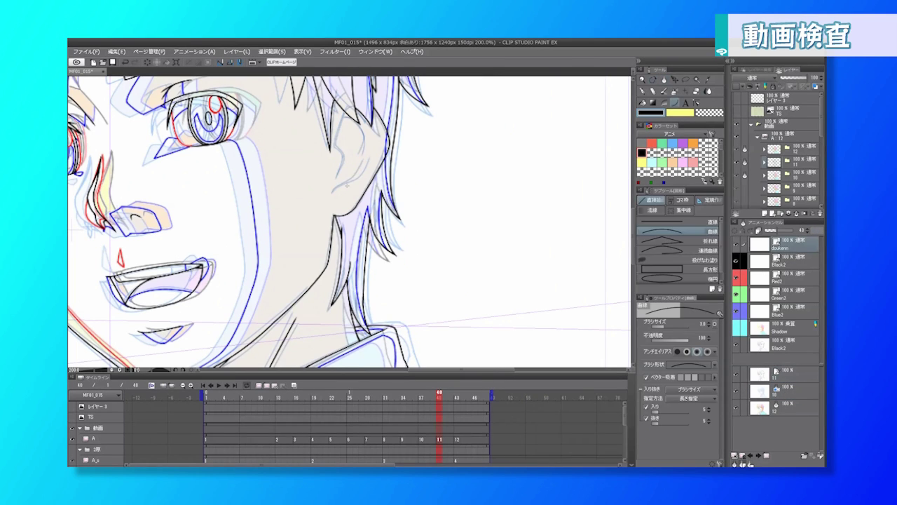
scroll(337, 187, up, 6)
drag(328, 196, 389, 138)
click(337, 184)
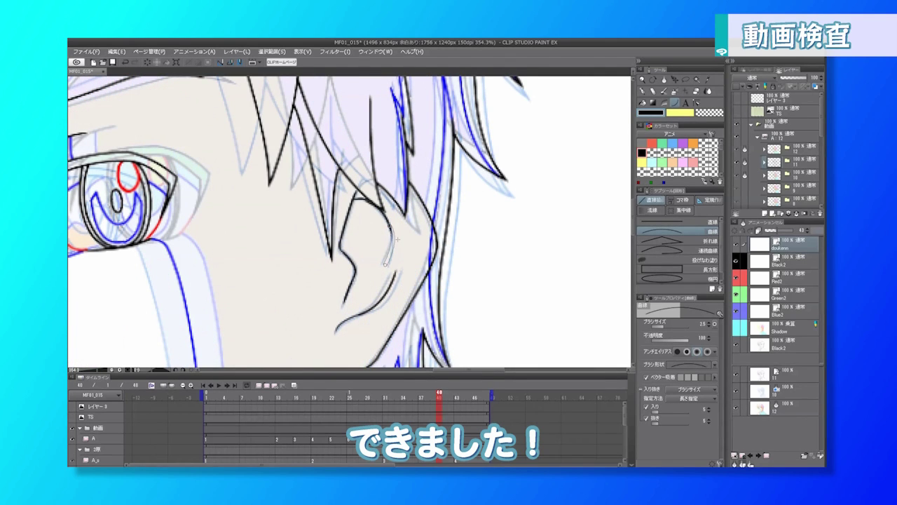
click(397, 240)
Flip through the light table cels to check the movement of the corrected ear against the neighbouring drawings
key(alt+1)
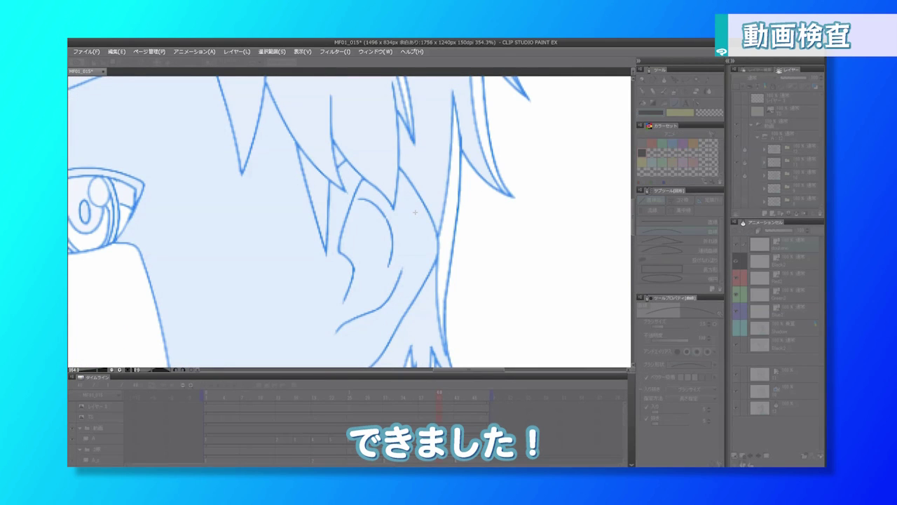
key(alt+3)
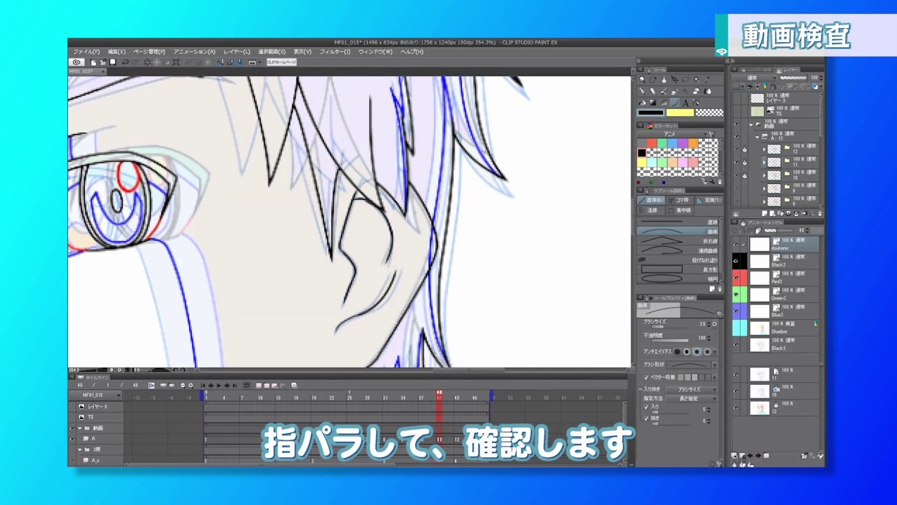
key(alt+1)
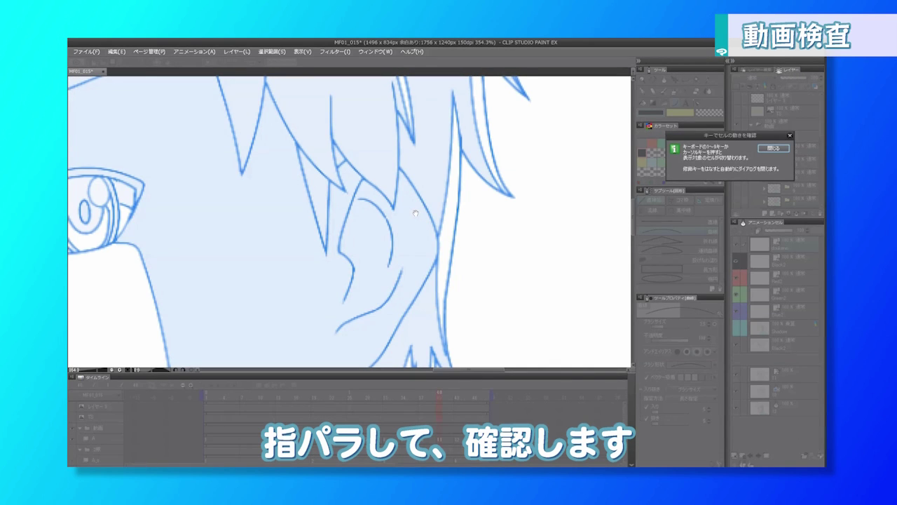
key(alt+1)
key(Escape)
scroll(416, 212, down, 9)
scroll(469, 175, down, 5)
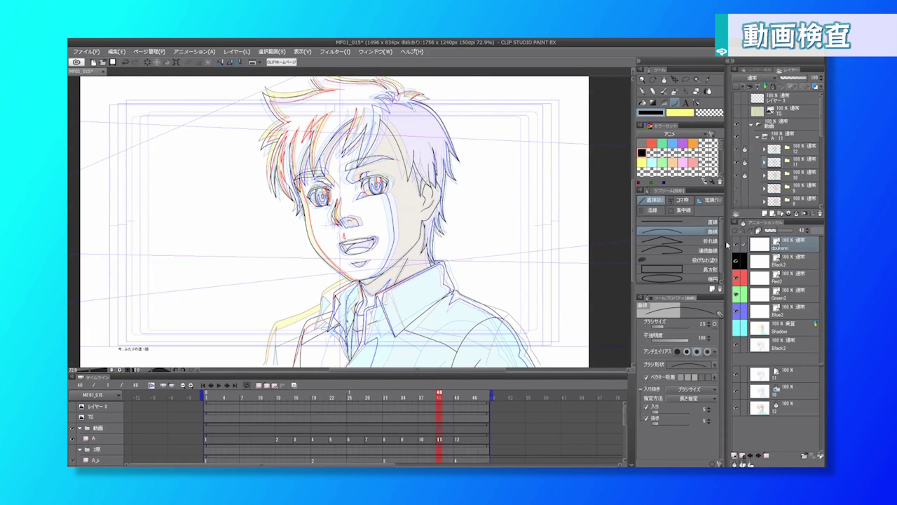
Show cel 11's Shadow layer with the light table turned off, and play back the corrected animation
click(735, 344)
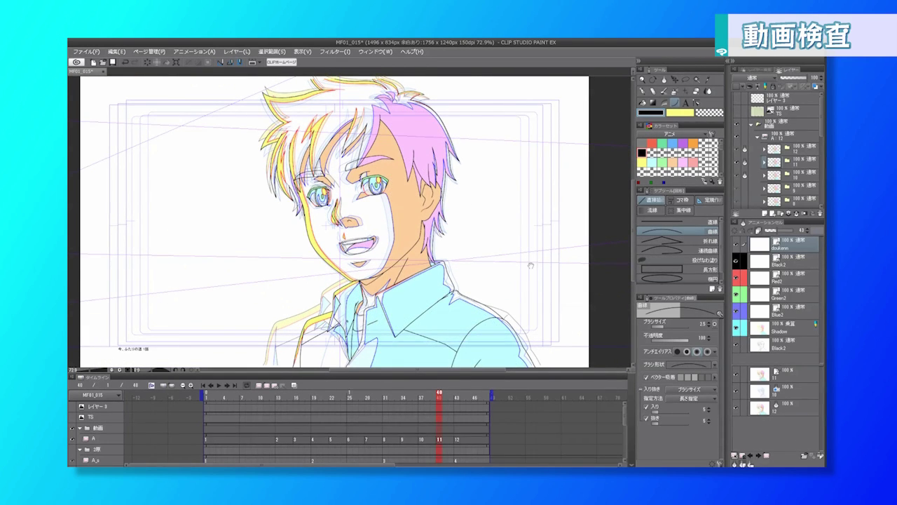
drag(529, 266, 532, 260)
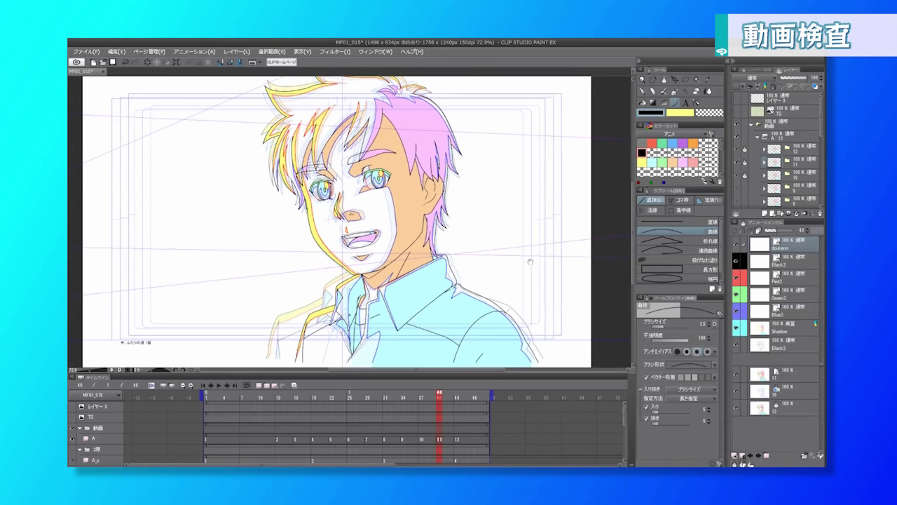
click(709, 422)
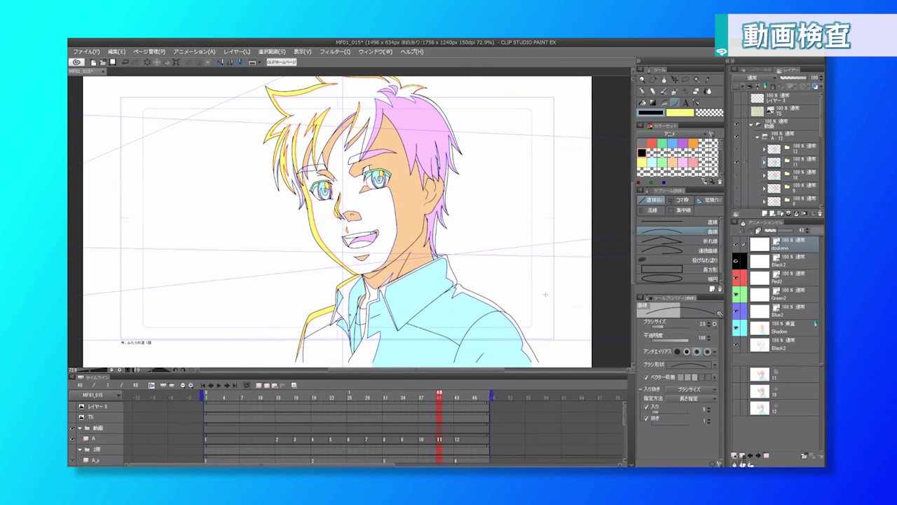
click(219, 385)
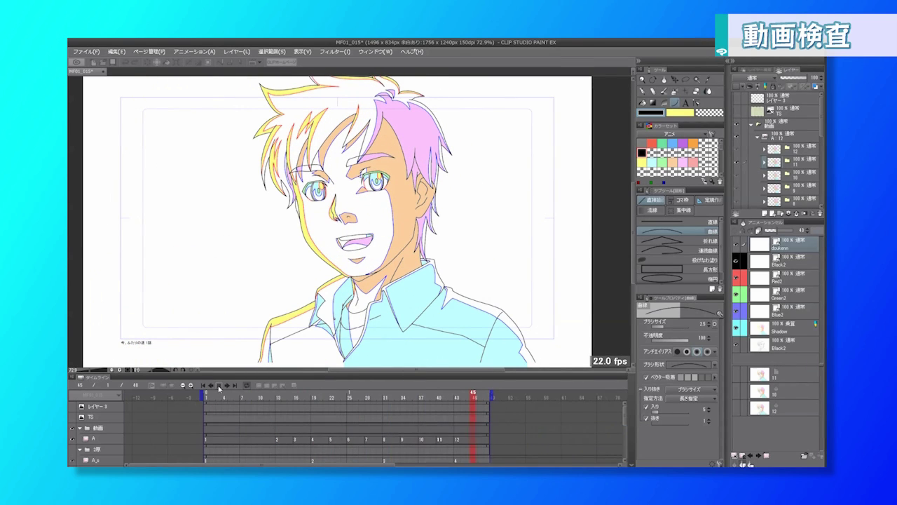
click(219, 386)
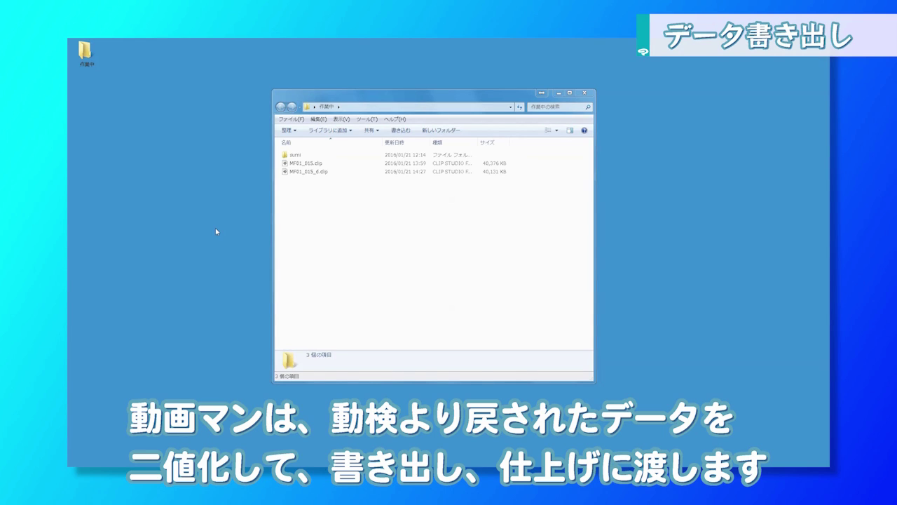
Open MF01_015_d.clip from the 作業中 folder and play back its animation
double_click(320, 172)
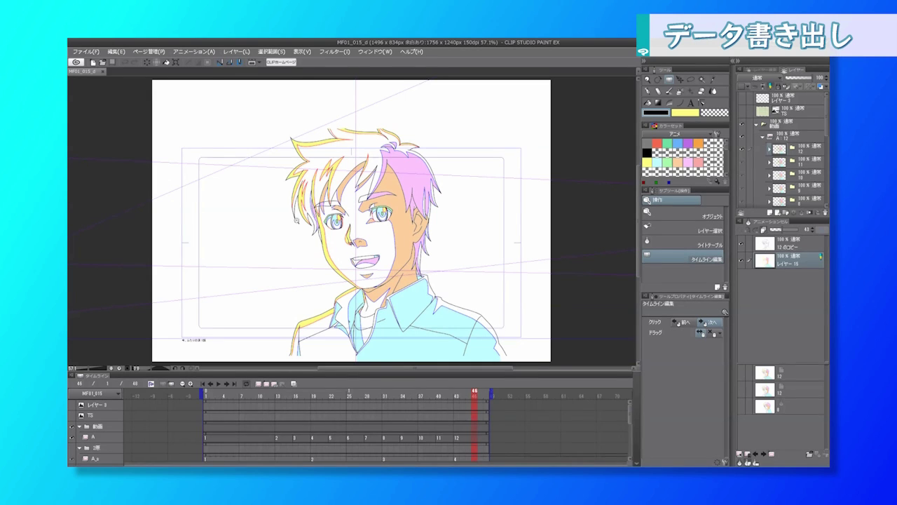
click(219, 385)
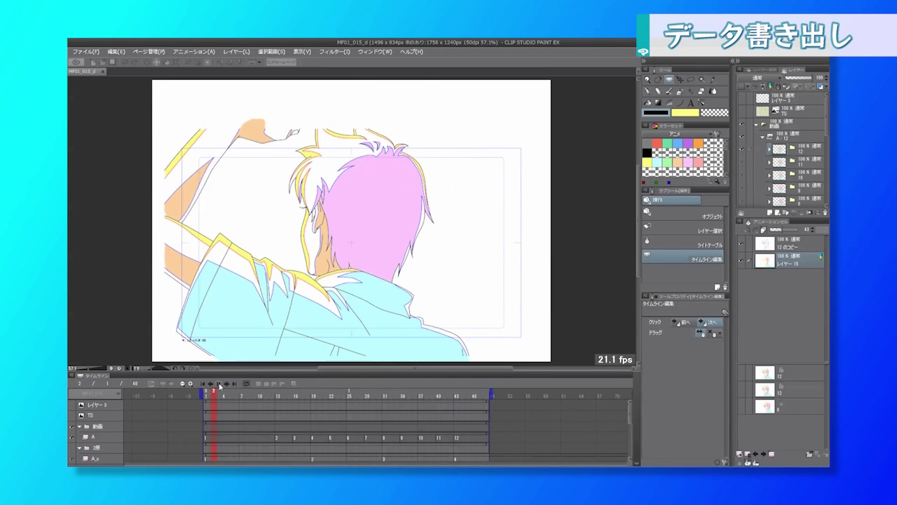
click(219, 385)
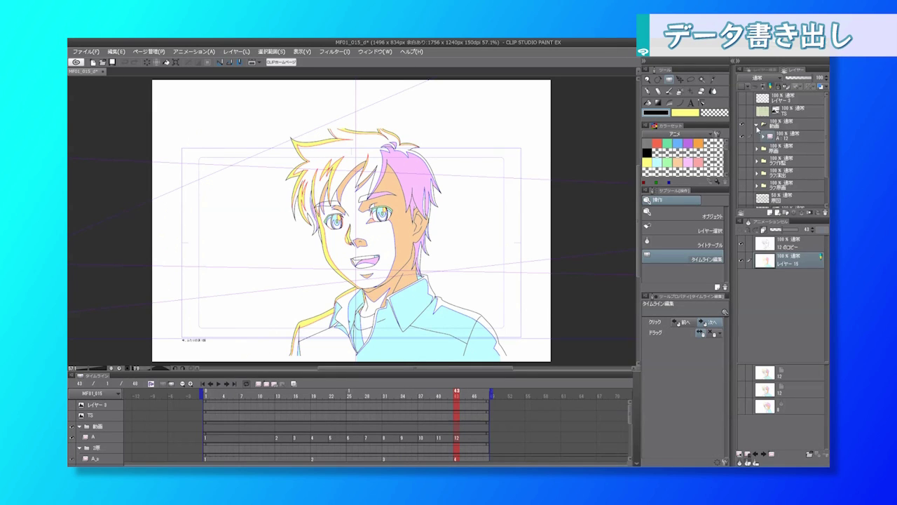
Collapse and select the 動画 folder, and start an animation cel export with the output folder named MF01_015
click(757, 126)
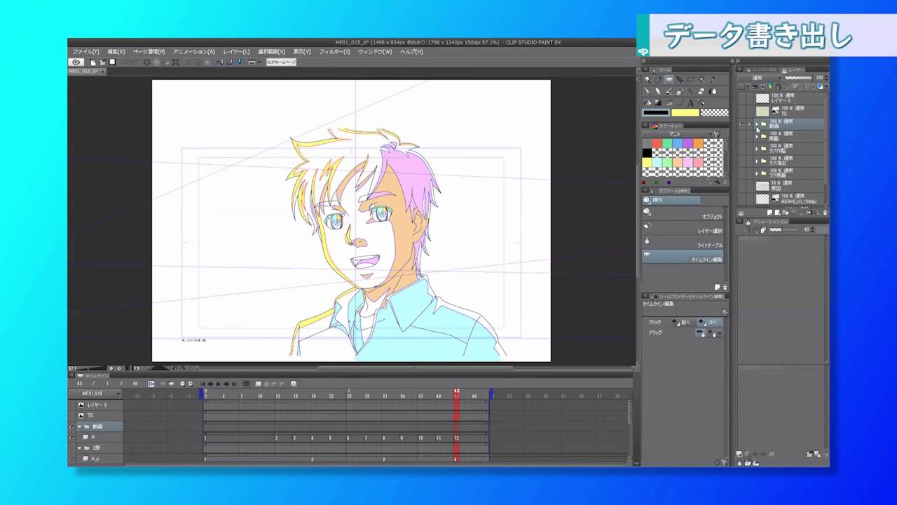
click(87, 51)
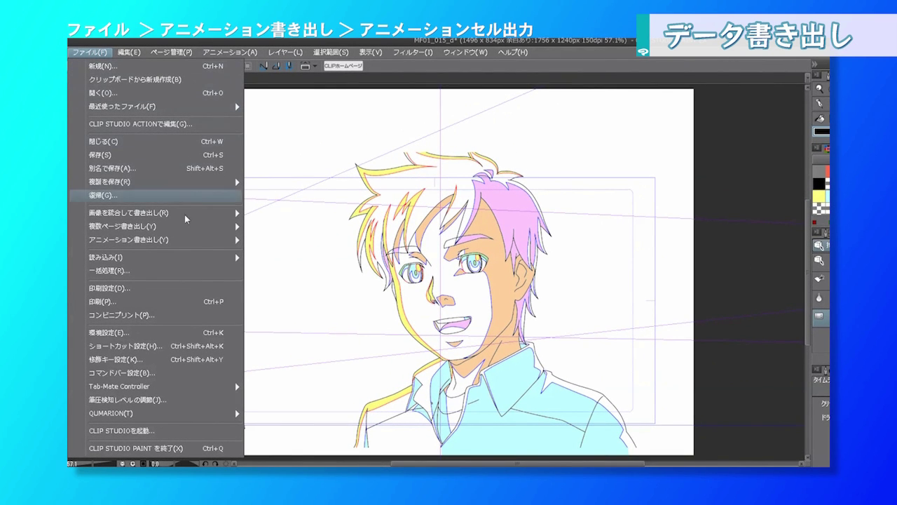
mouse_move(197, 247)
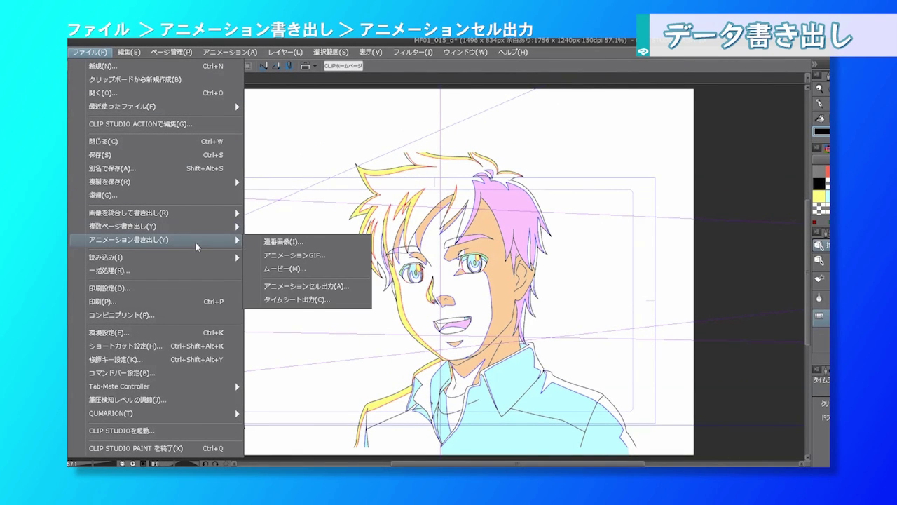
click(325, 289)
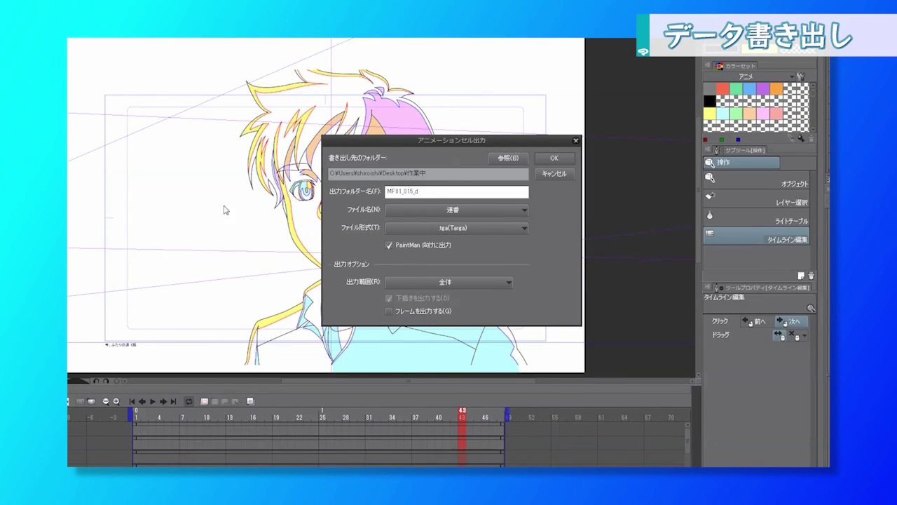
click(436, 192)
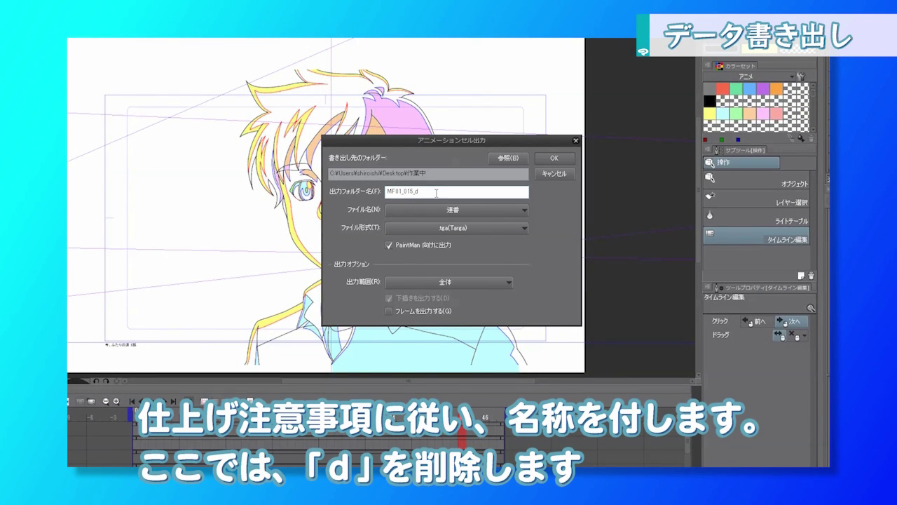
key(BackSpace)
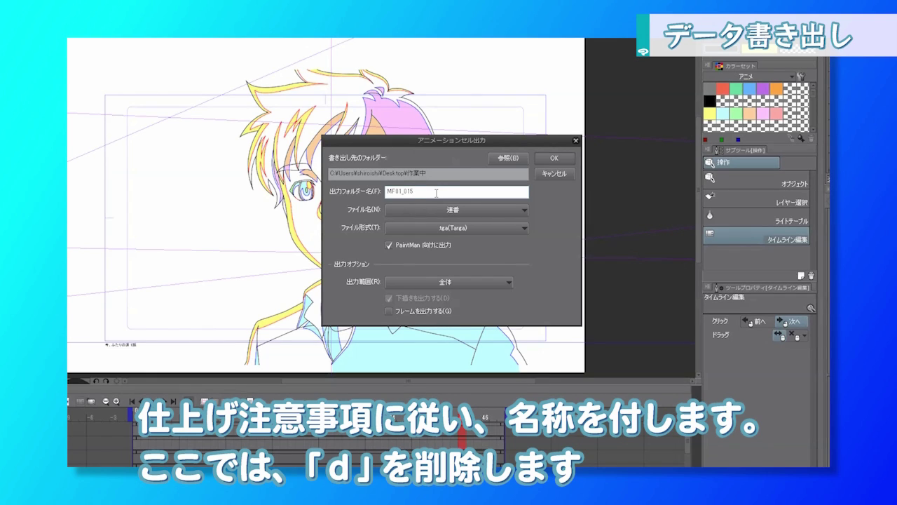
Export the cels with serial-number file names in Targa format, output for PaintMan, with the whole canvas as the output range
click(494, 210)
click(493, 208)
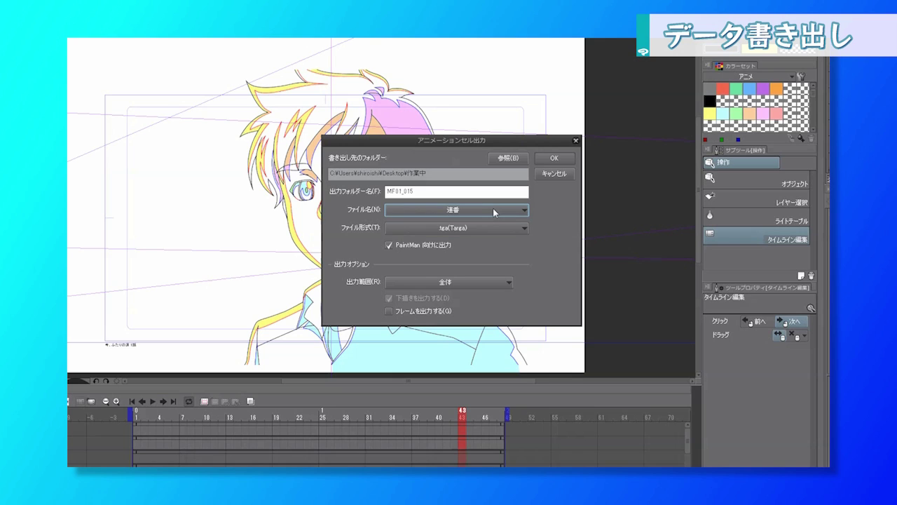
click(494, 225)
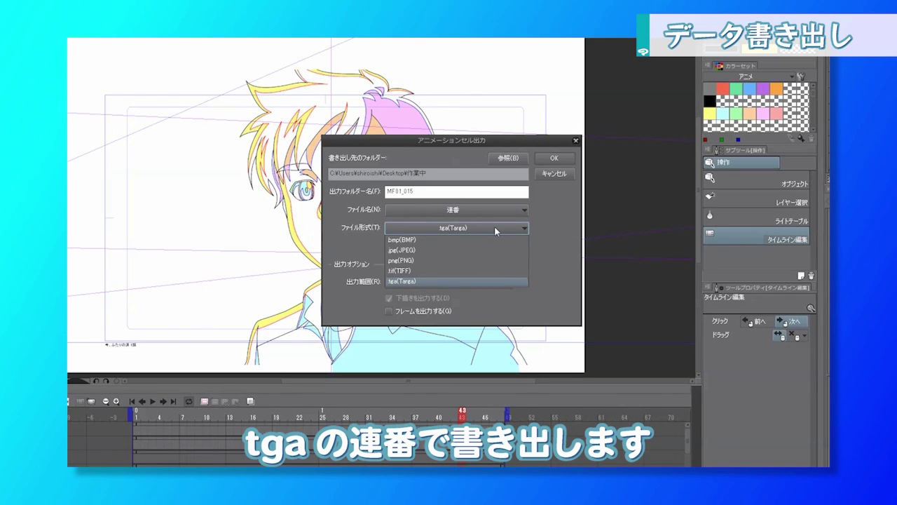
click(494, 226)
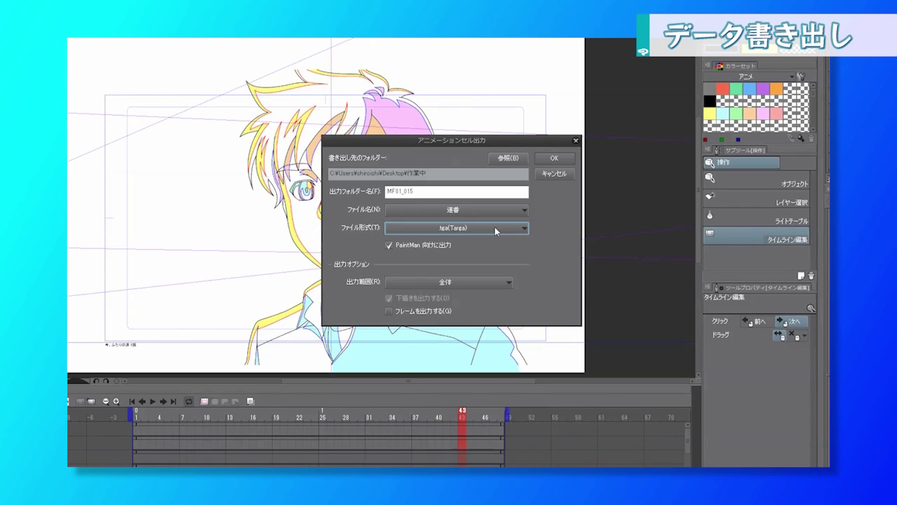
click(495, 282)
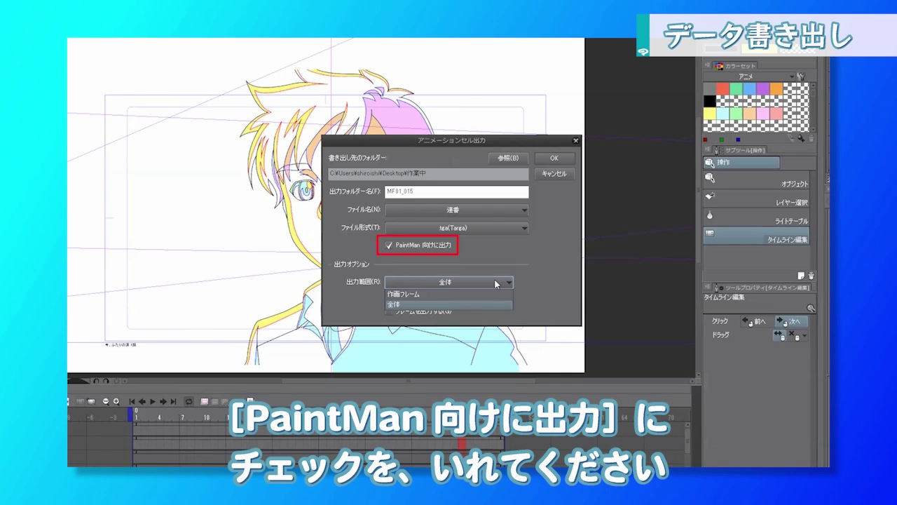
click(495, 283)
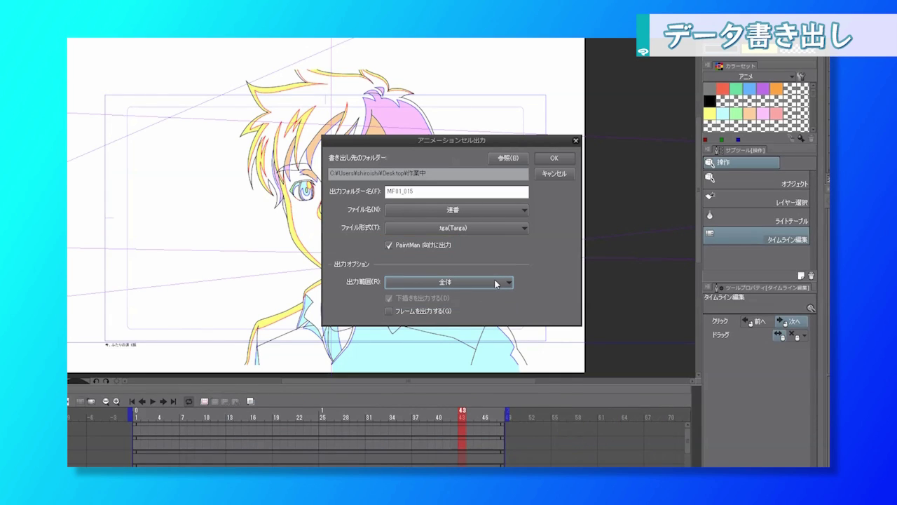
click(555, 160)
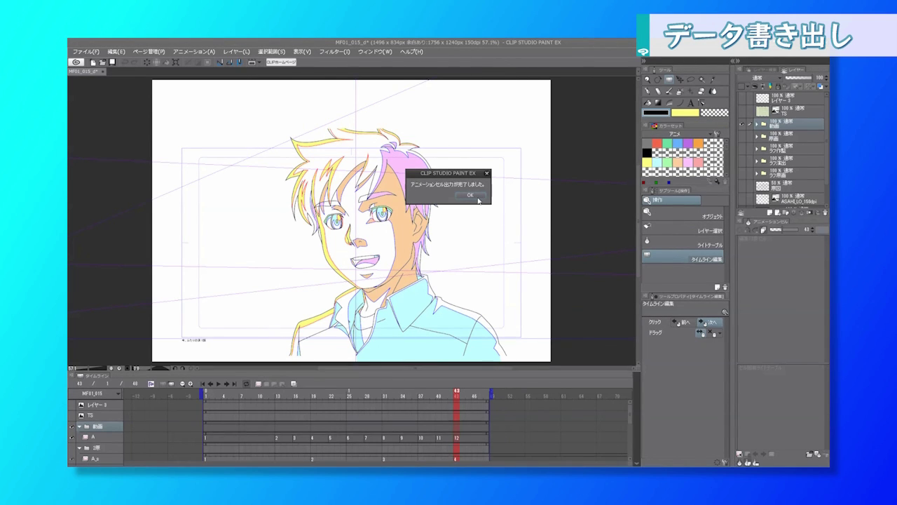
click(478, 200)
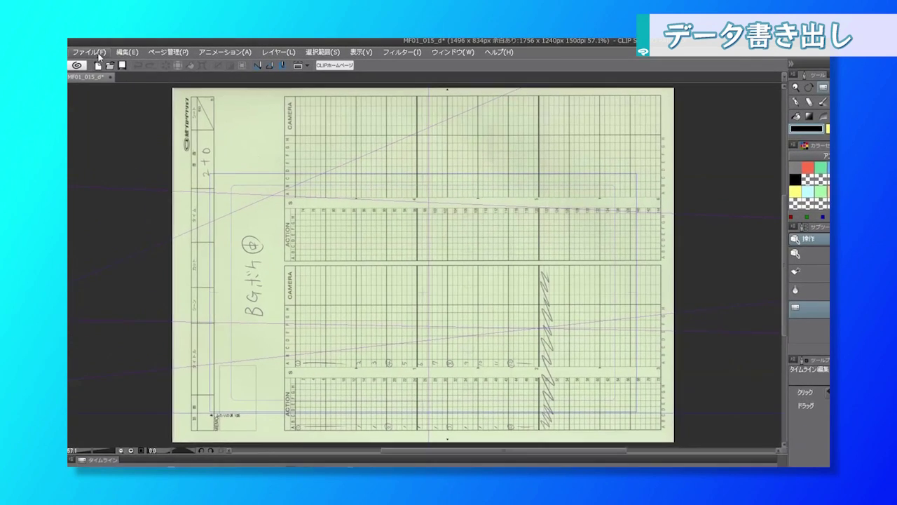
Start saving the time sheet under another name and create a folder named LO inside MF01_015's 動画 folder
click(92, 52)
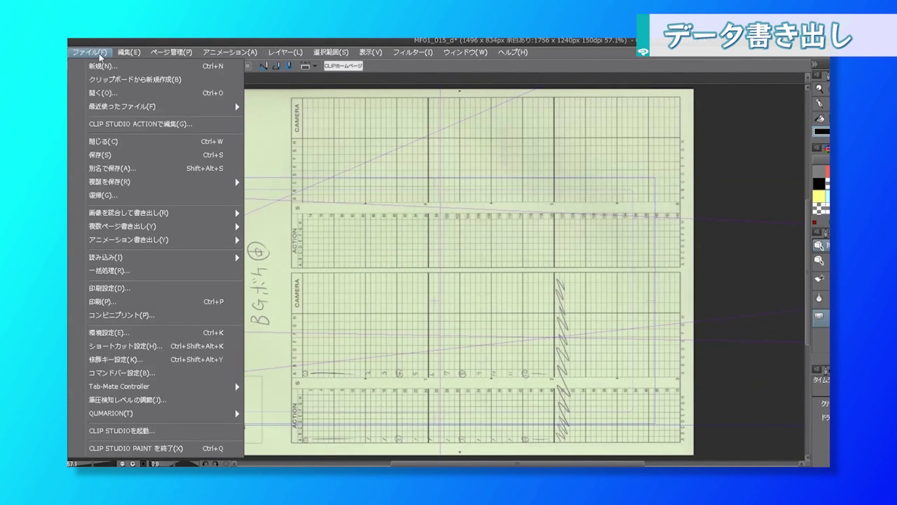
click(156, 169)
double_click(105, 108)
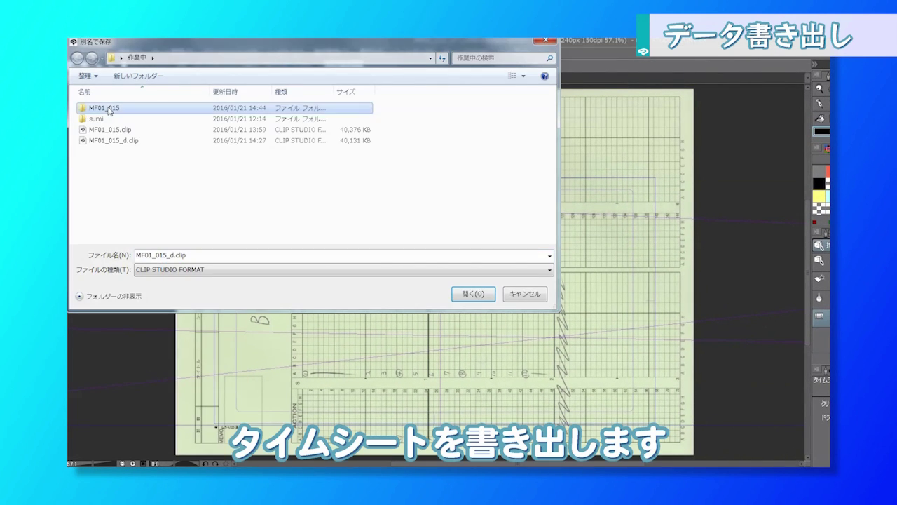
double_click(105, 108)
click(138, 76)
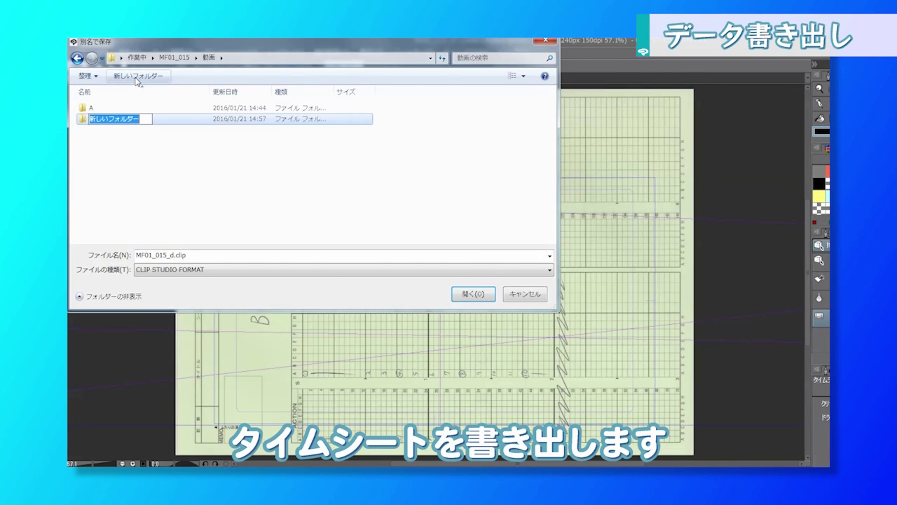
text(LO)
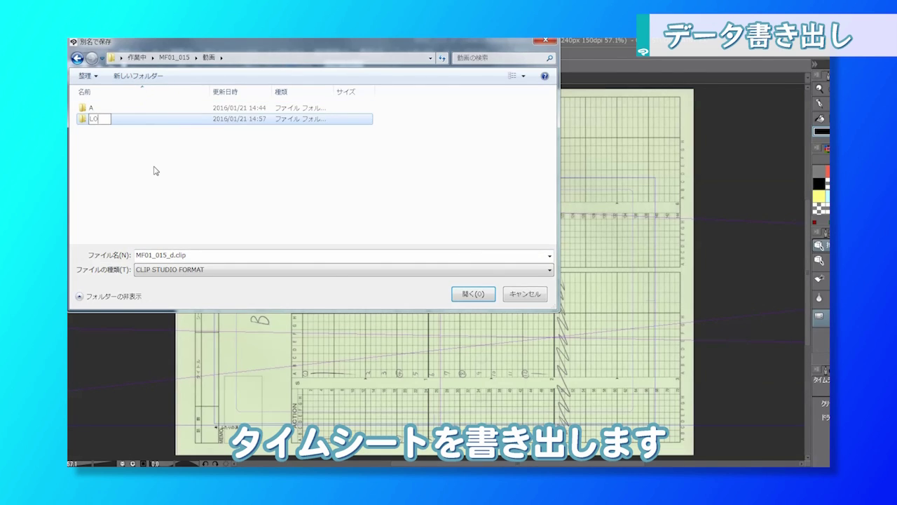
key(Return)
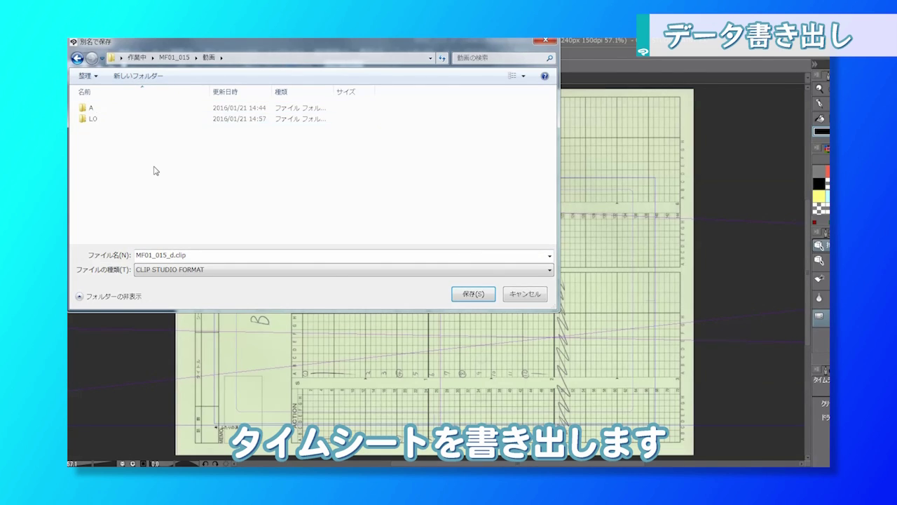
Save the time sheet in the LO folder as the Targa file TS.tga
double_click(94, 120)
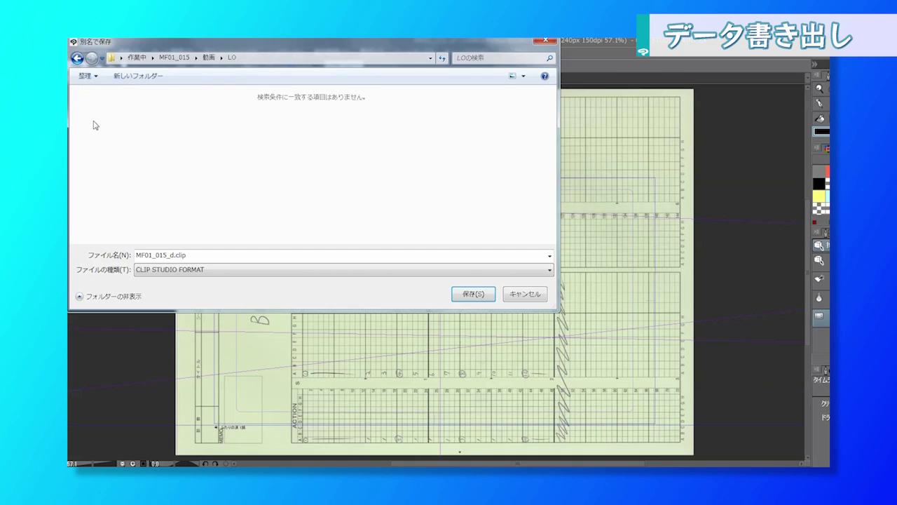
click(178, 271)
click(178, 328)
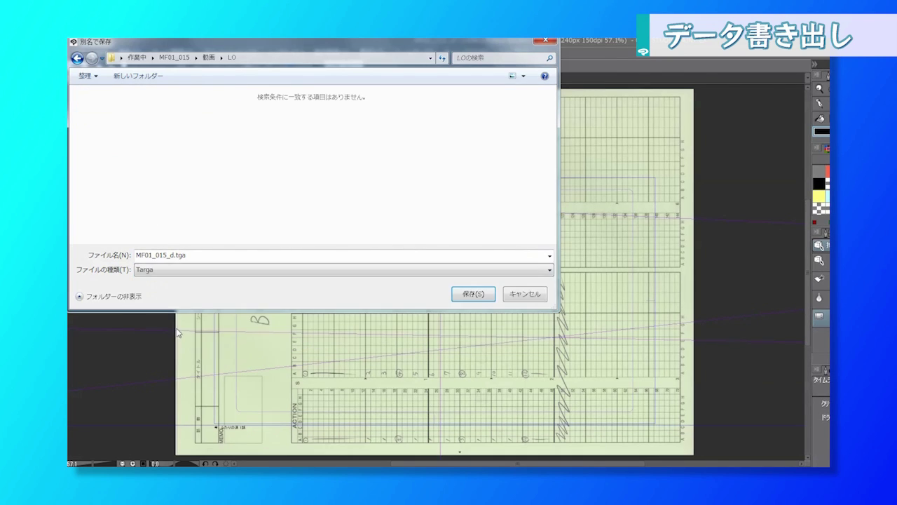
click(174, 257)
drag(174, 257, 98, 244)
text(TS)
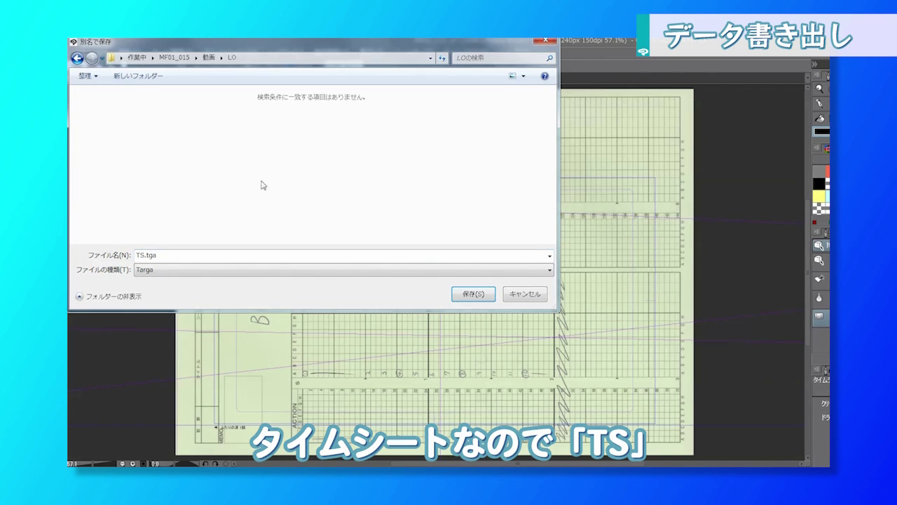
click(474, 294)
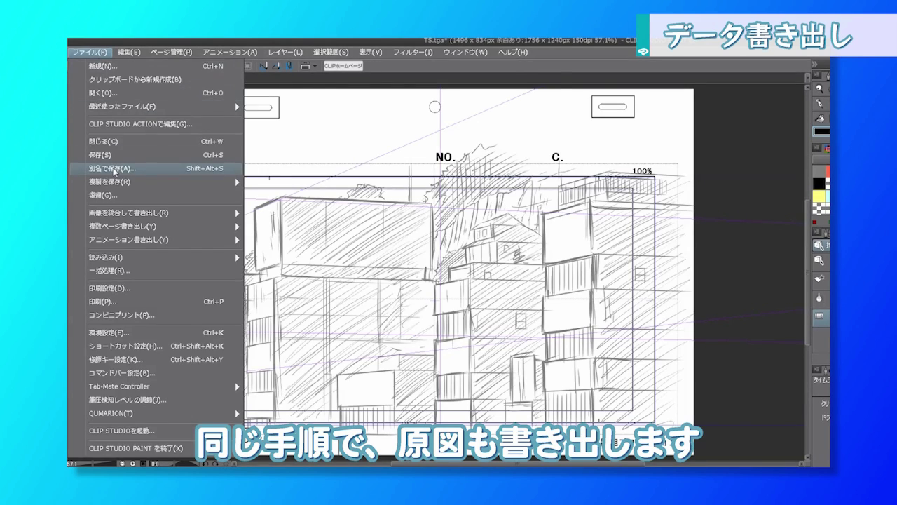
Save the background layout (原図) in the same LO folder as the Targa file LO.tga
click(115, 172)
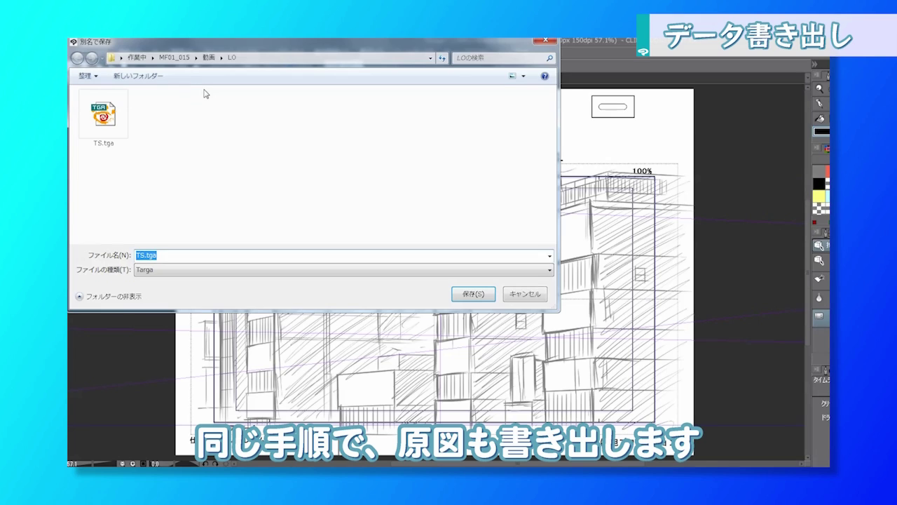
click(141, 255)
drag(144, 255, 134, 256)
text(LO)
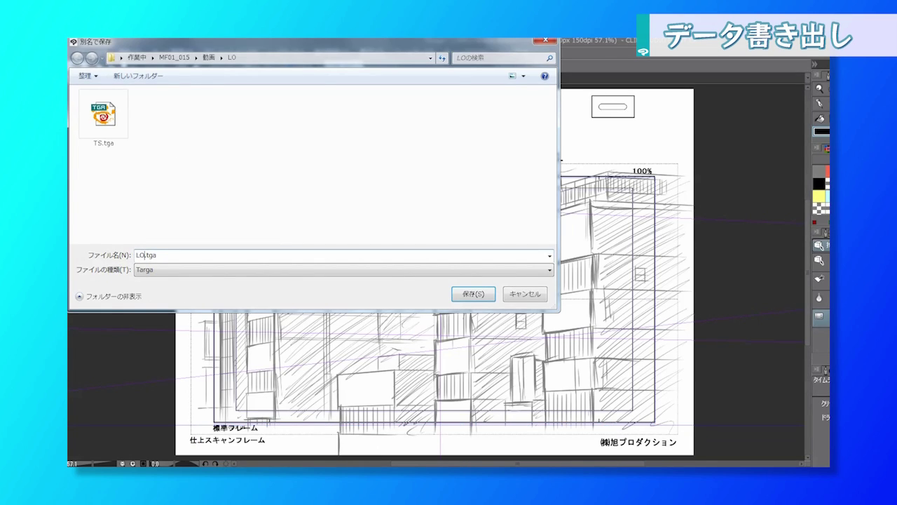
click(472, 295)
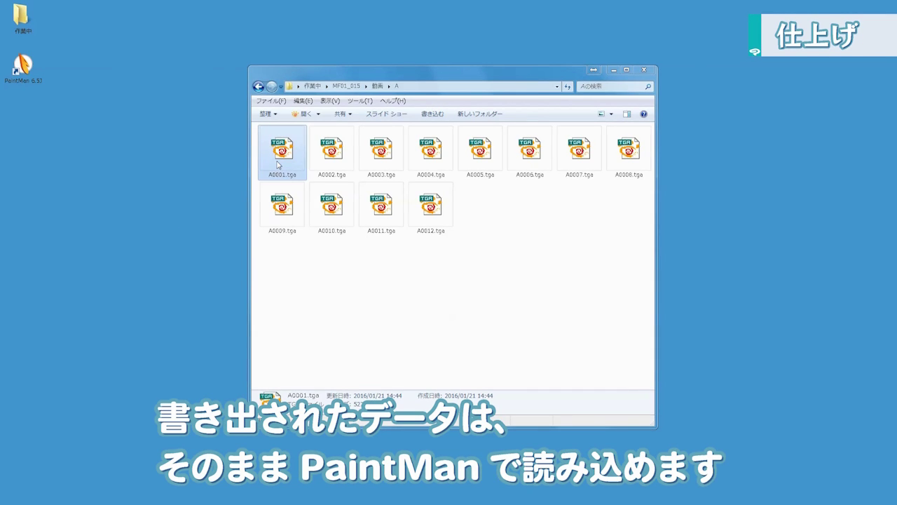
Open the exported cel A0001.tga in PaintMan and enlarge its window to show the whole drawing
mouse_move(270, 164)
mouse_down()
mouse_move(62, 127)
mouse_move(33, 80)
mouse_up()
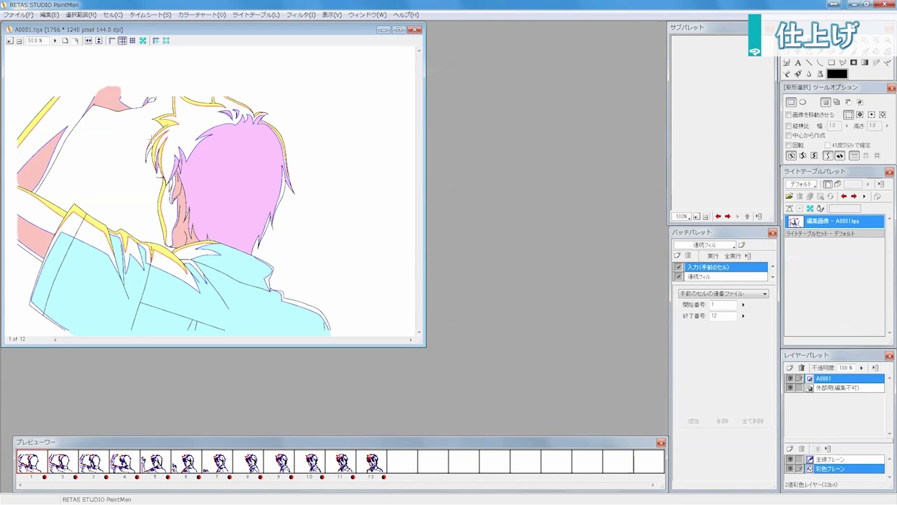
drag(423, 345, 664, 427)
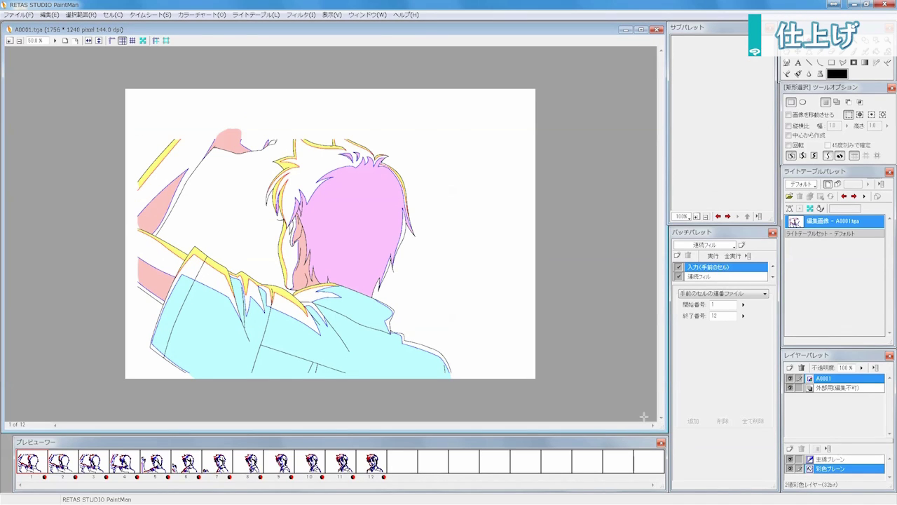
Examine the separation of lines and fills by hiding and showing the A0001 and 外部用 layers and the 主線 and 彩色 planes in turn
click(790, 379)
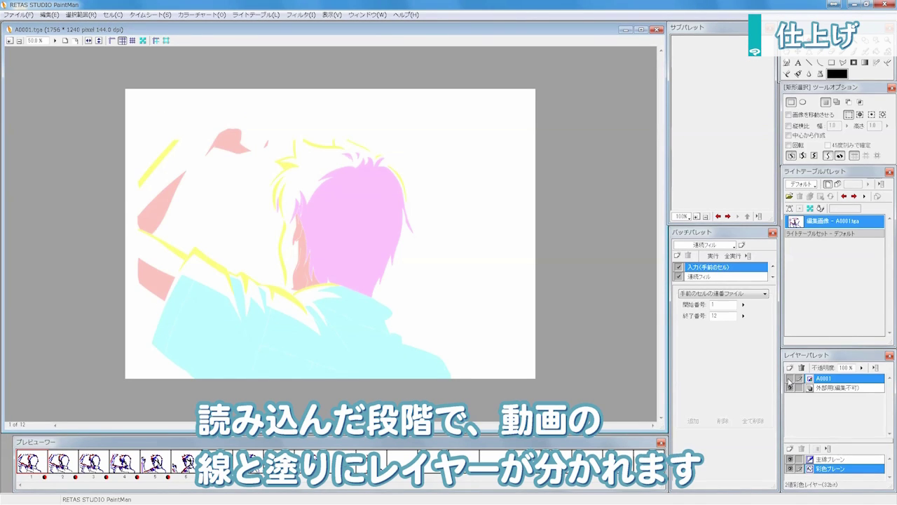
click(790, 379)
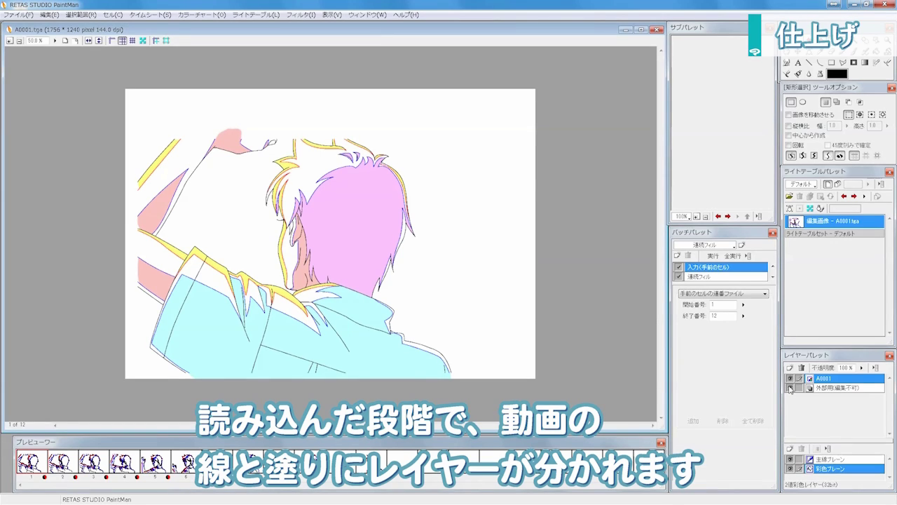
click(791, 388)
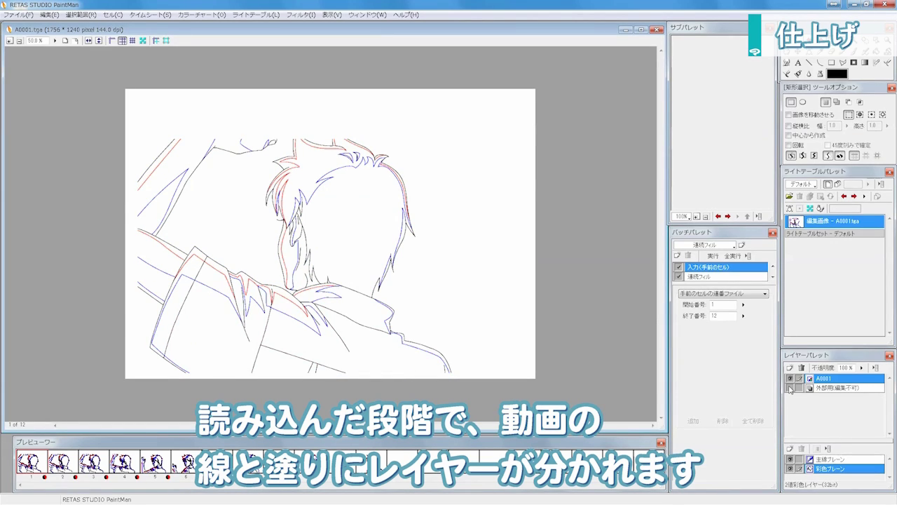
click(791, 388)
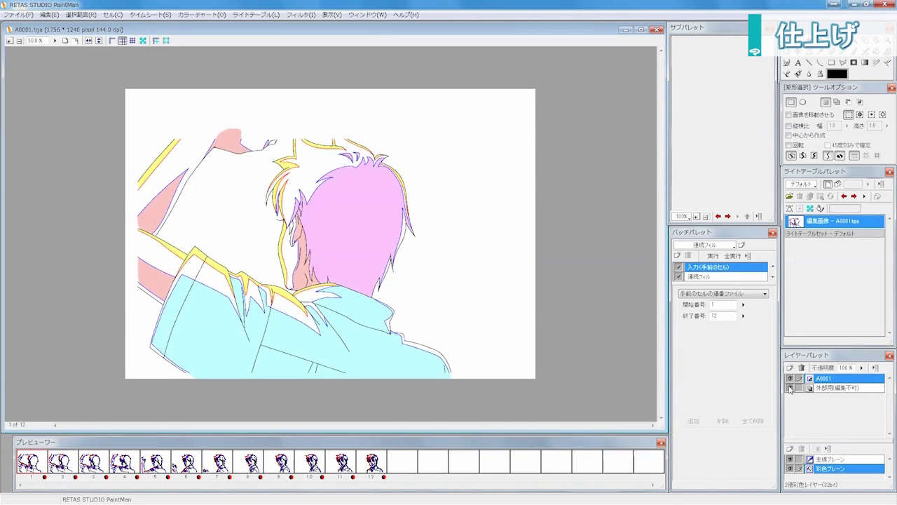
click(791, 460)
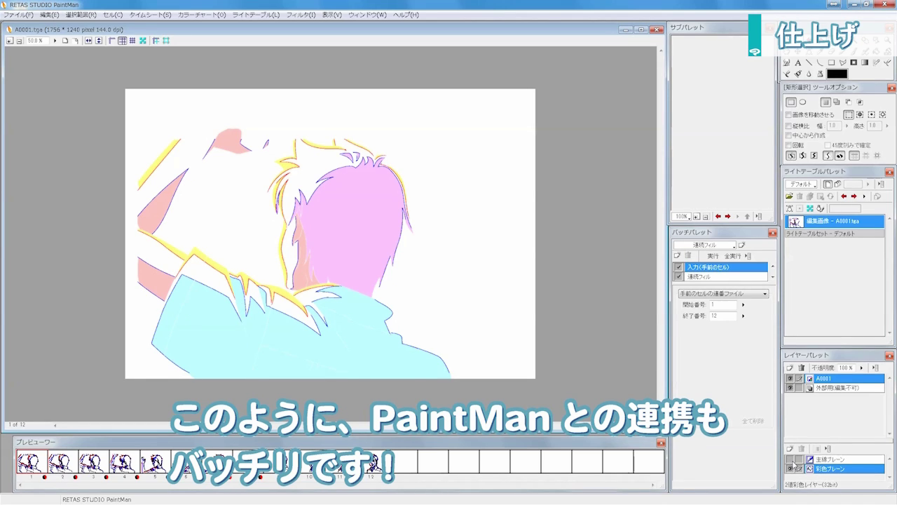
click(791, 459)
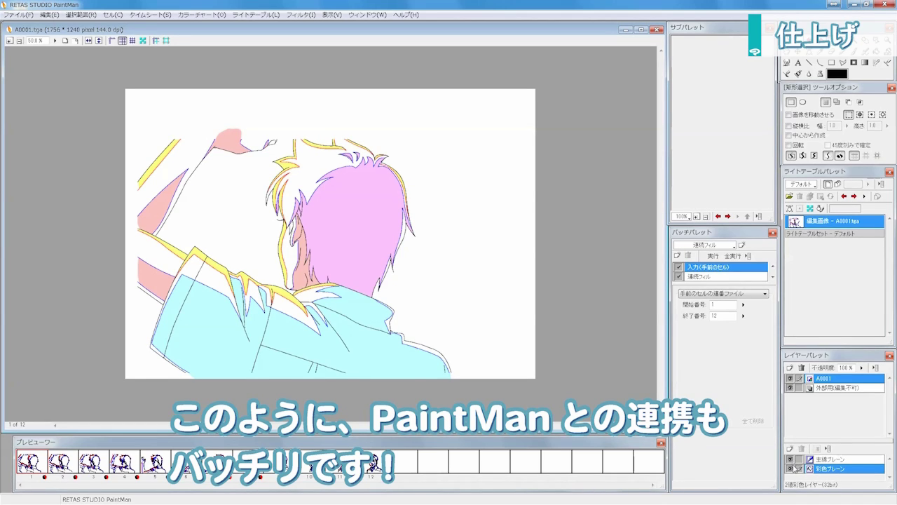
click(793, 469)
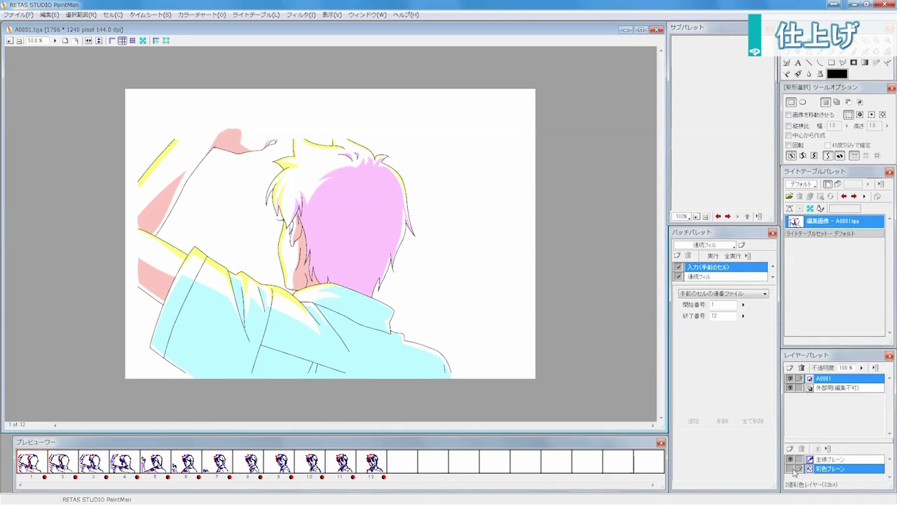
click(792, 468)
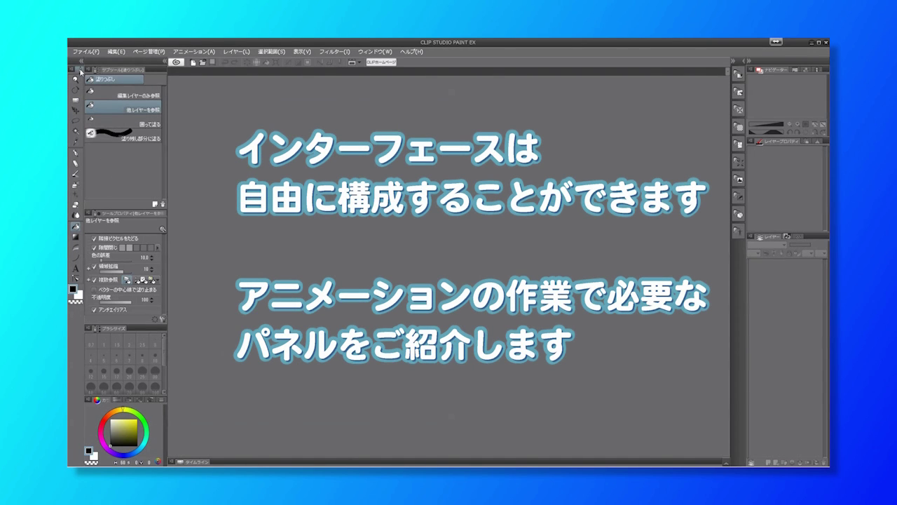
Float and widen the ツール palette, then remove the ナビゲーター, サブビュー, アイテムバンク and remaining grouped palettes above レイヤープロパティ
drag(225, 97, 284, 98)
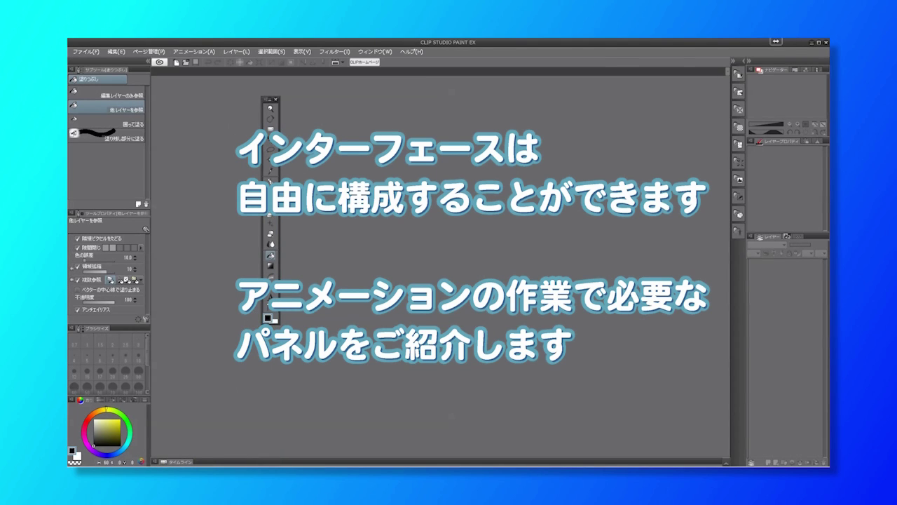
drag(279, 323, 387, 155)
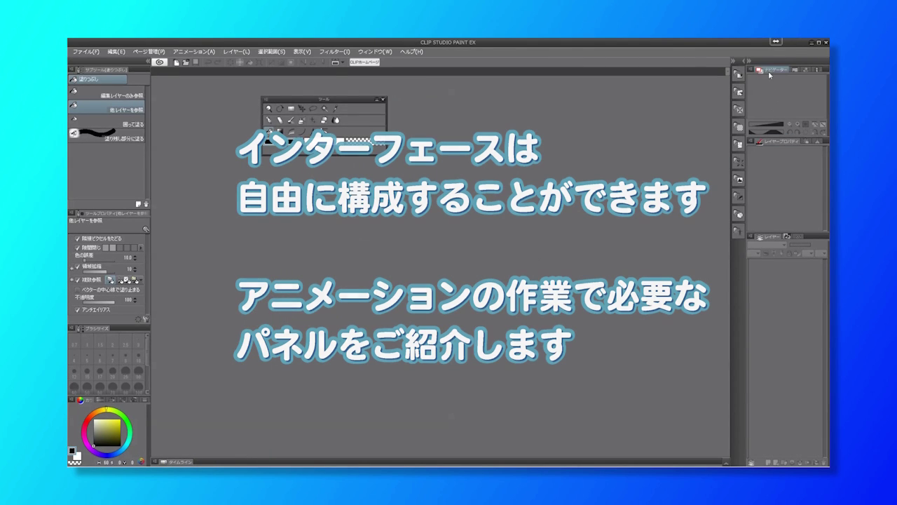
drag(768, 71, 589, 112)
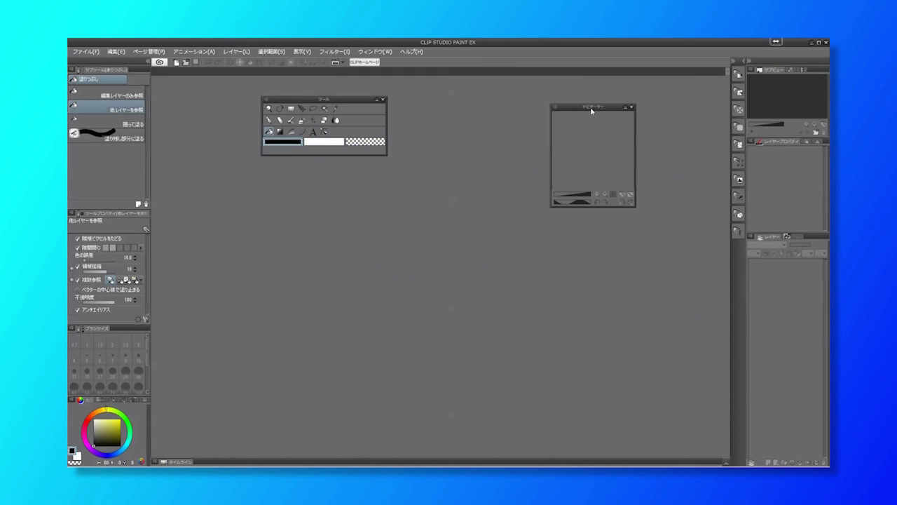
click(634, 107)
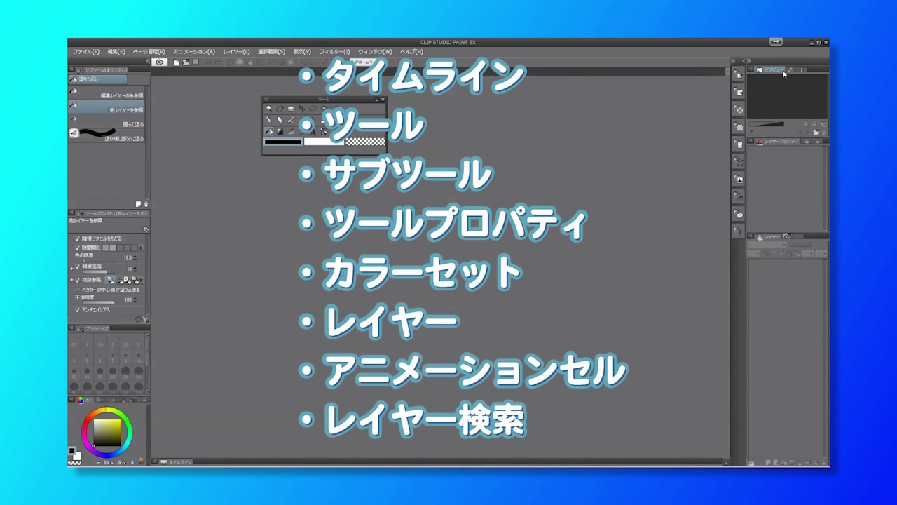
drag(783, 75, 601, 114)
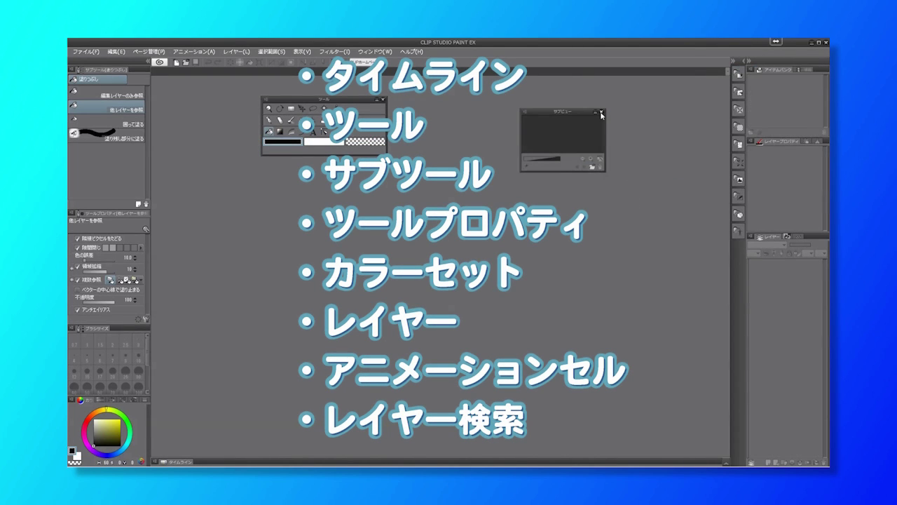
click(601, 115)
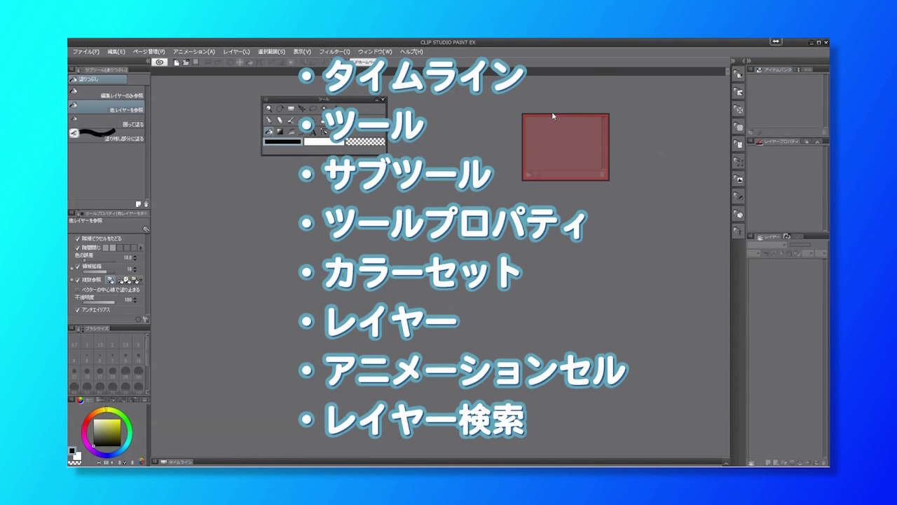
drag(598, 112, 599, 112)
click(606, 111)
drag(767, 70, 540, 110)
click(568, 109)
Stack the レイヤー group above the アニメーションセル palette, remove レイヤープロパティ, and dock the ツール palette beside them
drag(775, 70, 627, 225)
click(670, 108)
drag(771, 166, 447, 142)
click(739, 165)
click(481, 143)
drag(639, 225, 793, 464)
drag(310, 102, 746, 133)
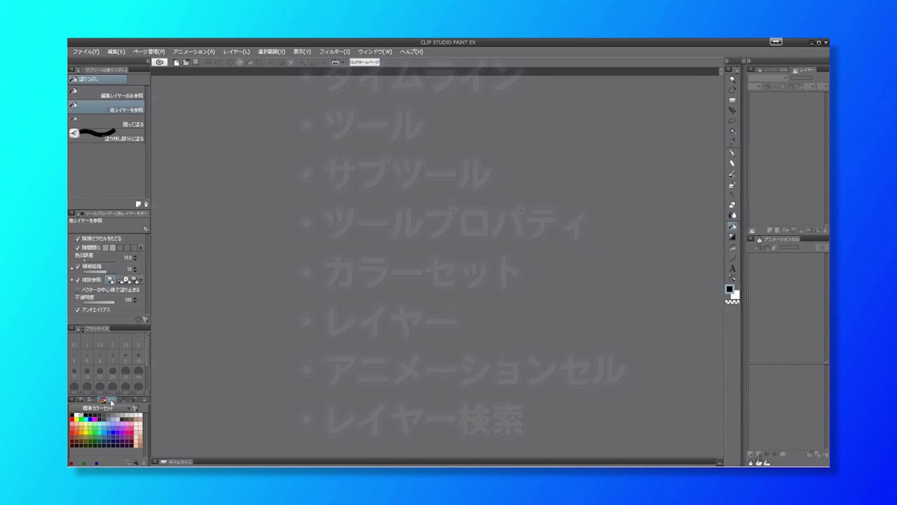
Detach the カラーセット palette from the colour palette group and resize its floating window
click(375, 51)
click(394, 170)
drag(112, 400, 395, 140)
drag(445, 206, 492, 241)
Try different swatch display sizes in the floating カラーセット palette, including サイズ指定 中 and サイズ指定 大, and reduce its window
click(363, 141)
mouse_move(421, 256)
click(502, 278)
click(363, 141)
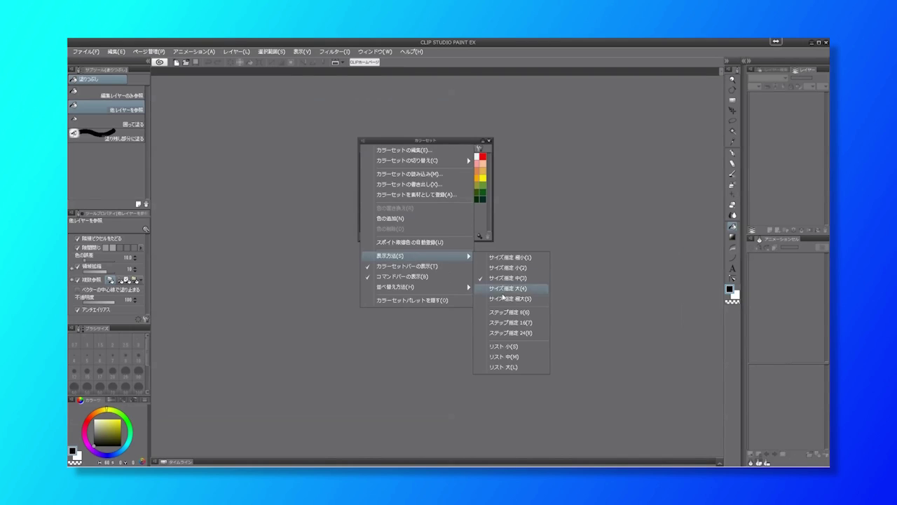
click(505, 290)
drag(493, 241, 482, 223)
click(363, 141)
click(507, 300)
Dock the カラーセット palette beneath the ツール palette and set its swatch display to サイズ指定 極大
drag(370, 142, 736, 428)
click(651, 174)
mouse_move(695, 289)
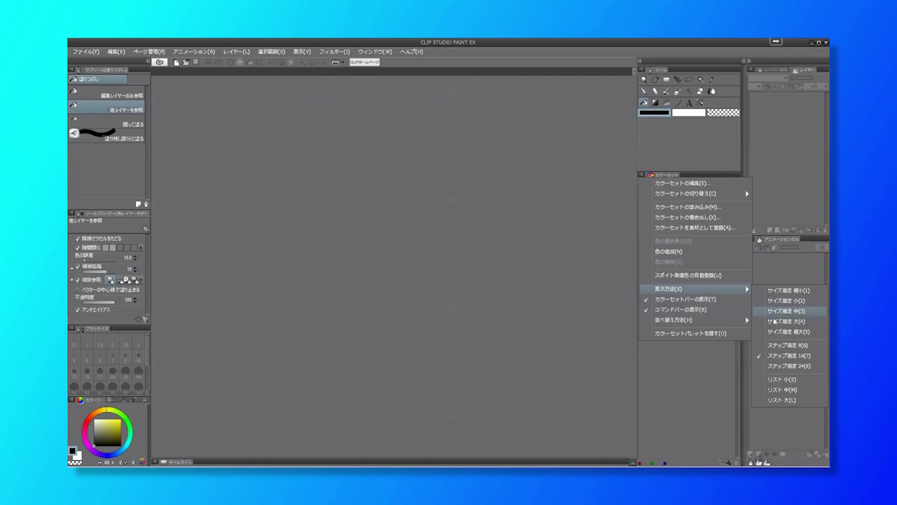
click(799, 332)
Dock the サブツール palette below the カラーセット palette, raise the divider between them, and reapply the サイズ指定 極大 swatch display
drag(103, 71, 689, 463)
drag(687, 426, 683, 247)
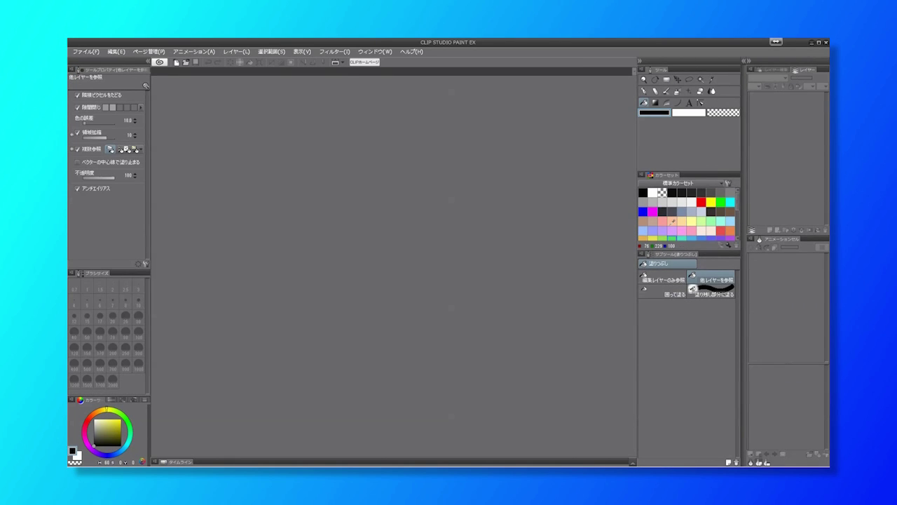
click(642, 175)
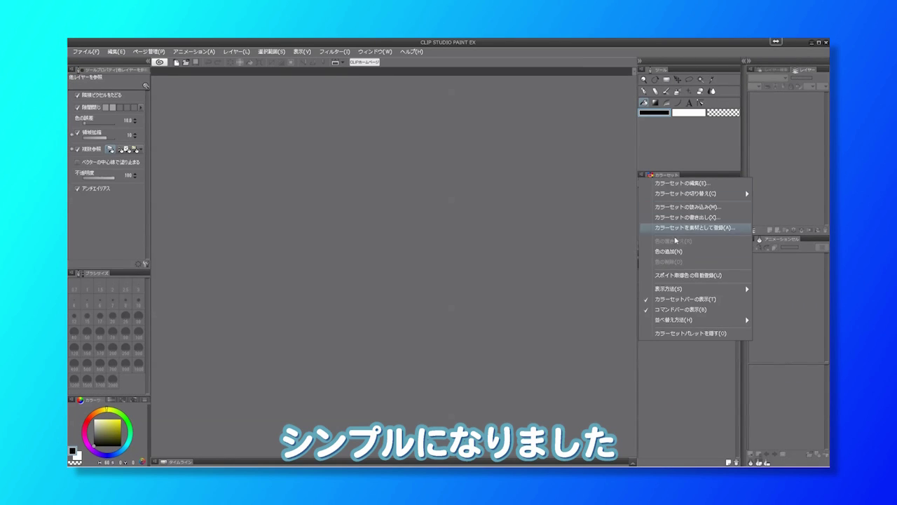
mouse_move(680, 288)
click(806, 331)
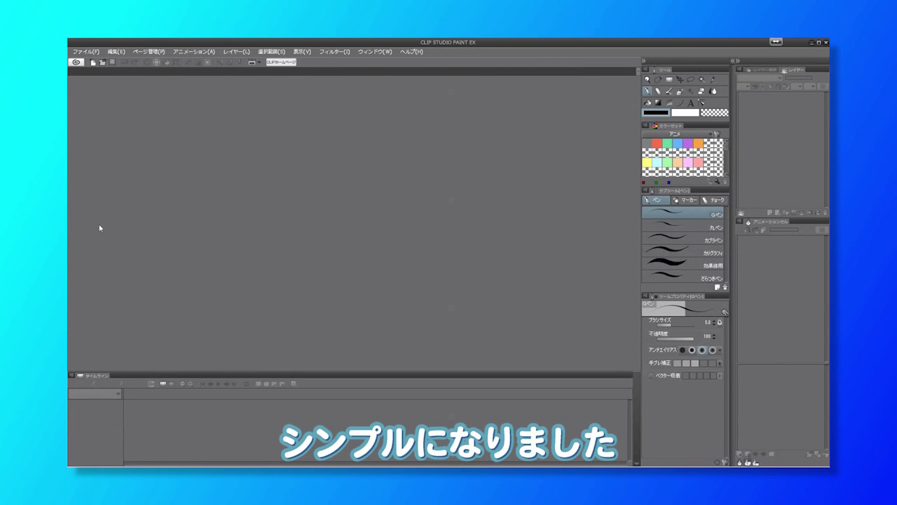
Register the current palette arrangement as a workspace named アニメーション
click(372, 52)
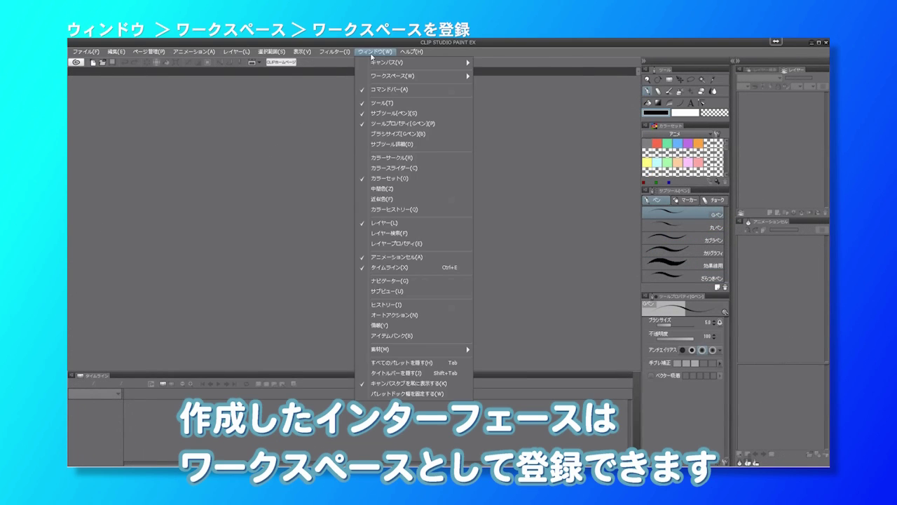
mouse_move(428, 79)
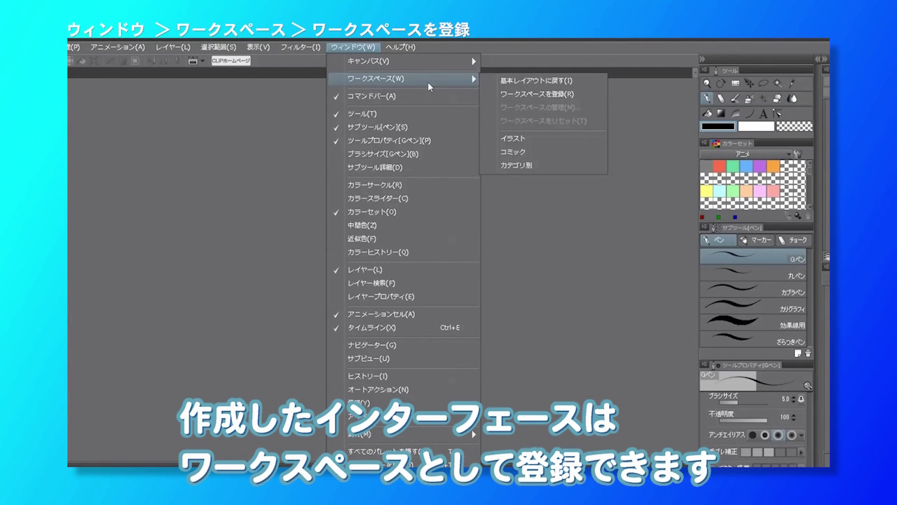
click(539, 94)
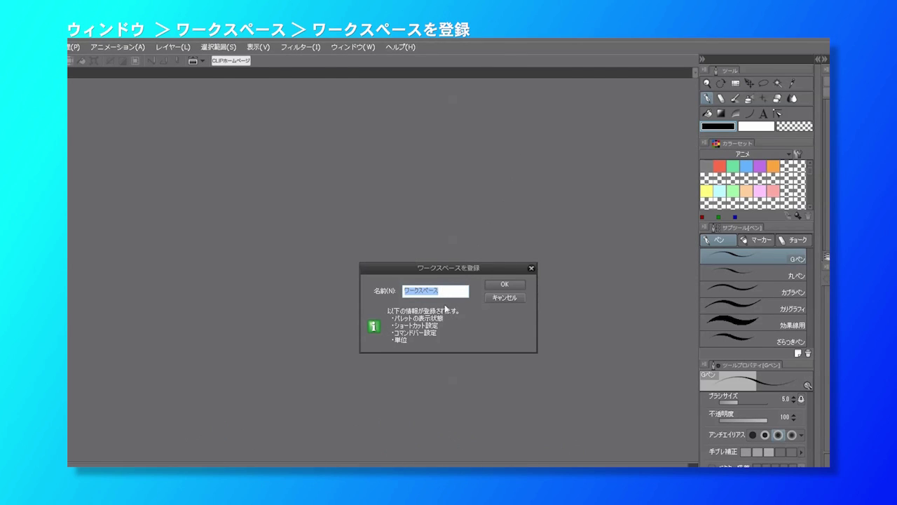
key(BackSpace)
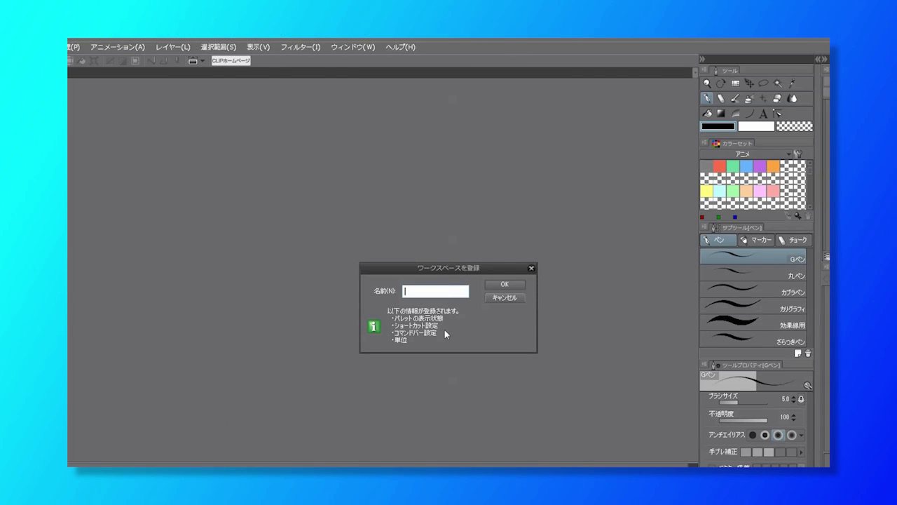
text(あにめーsyonn)
key(space)
key(Return)
click(497, 284)
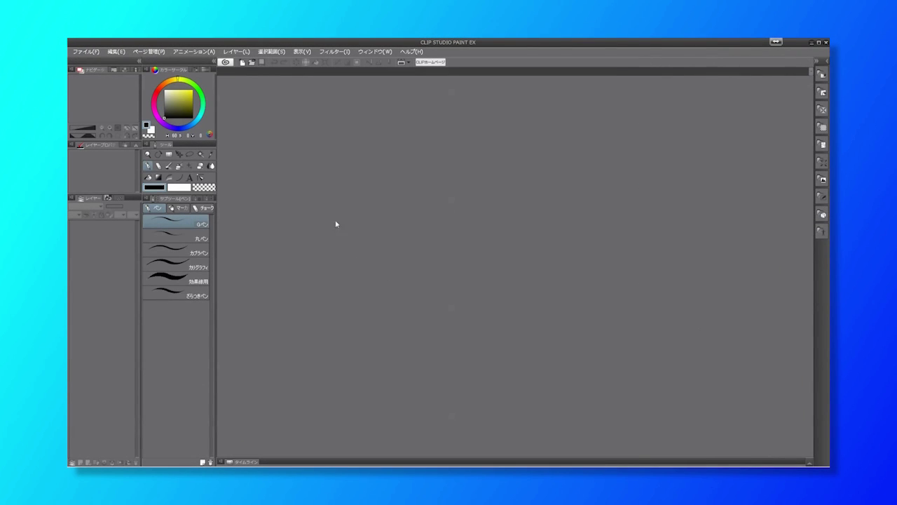
Load the registered アニメーション workspace, leaving the shortcut, command bar and unit settings out
click(375, 51)
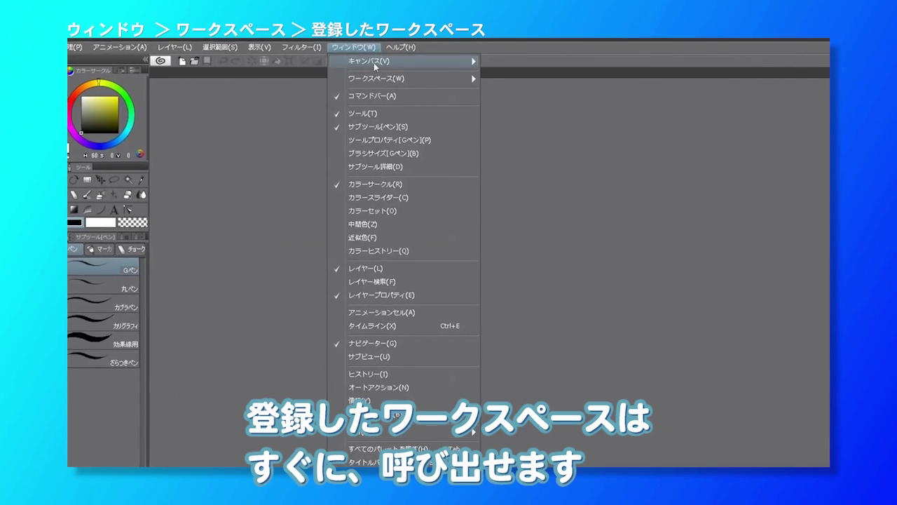
mouse_move(412, 77)
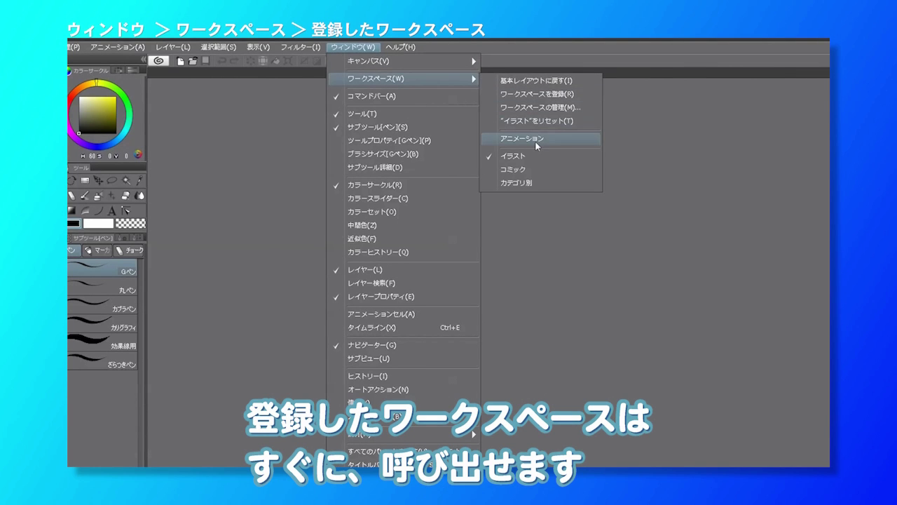
click(535, 141)
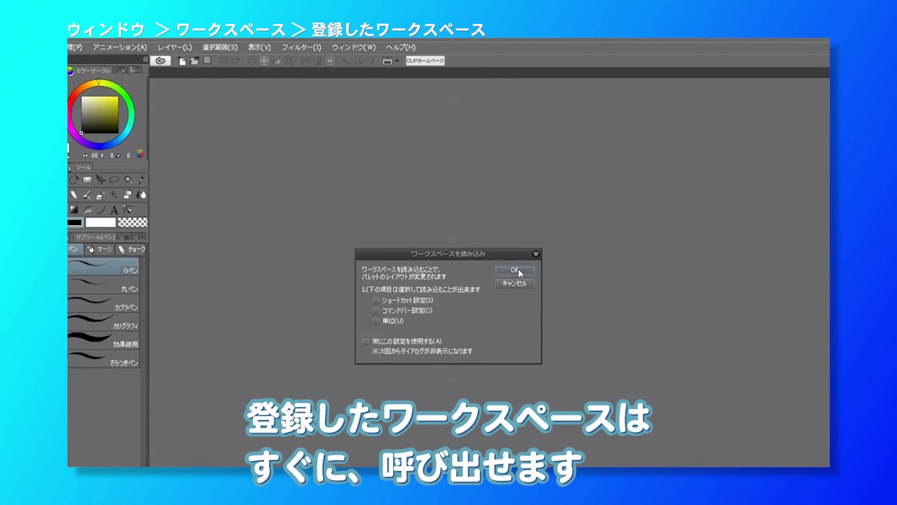
click(507, 244)
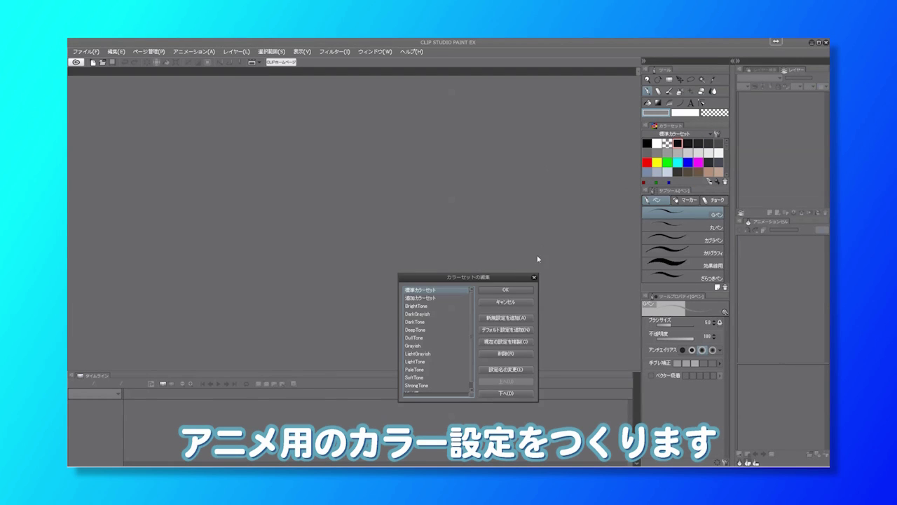
Add a new colour set named アニメ and accept the colour set edits
click(518, 318)
key(BackSpace)
text(アニメ)
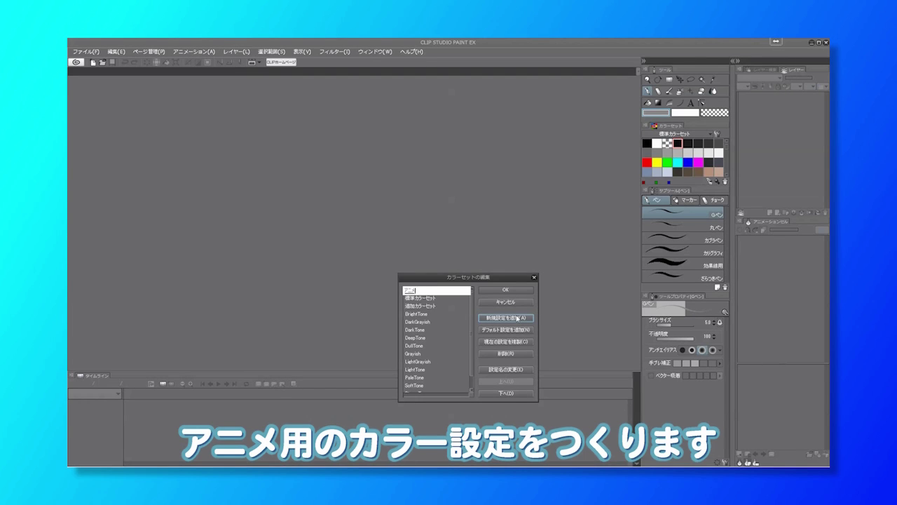
key(Return)
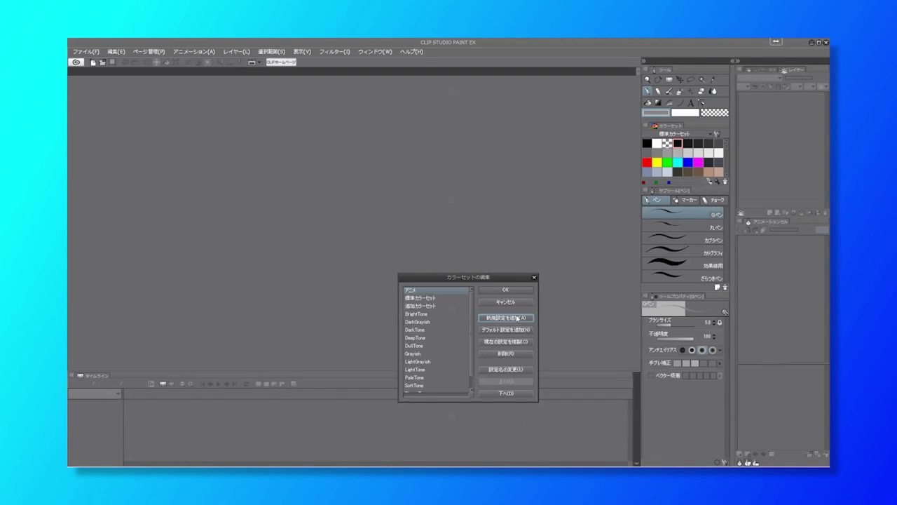
click(523, 293)
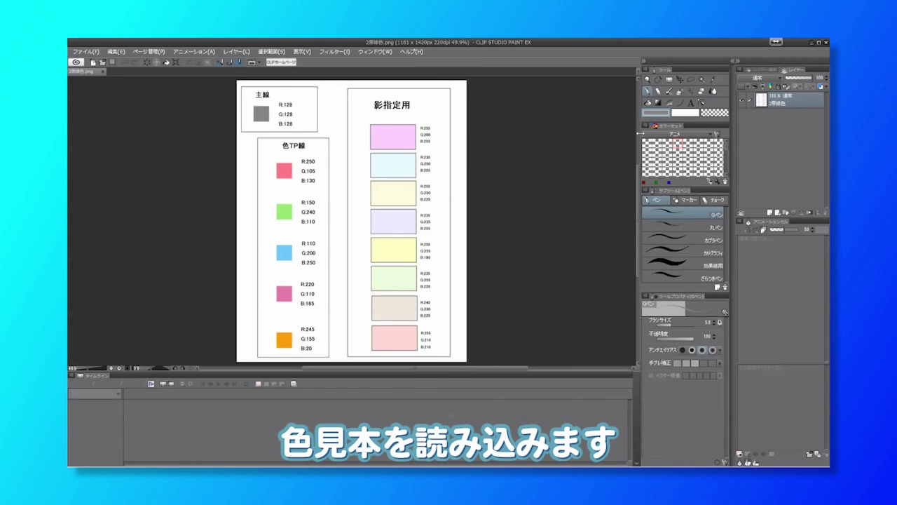
Fill the first cells of the アニメ colour set with the 主線 grey and the pink and green 色TP線 colours sampled from 2原線色.png
click(648, 143)
click(284, 167)
click(658, 144)
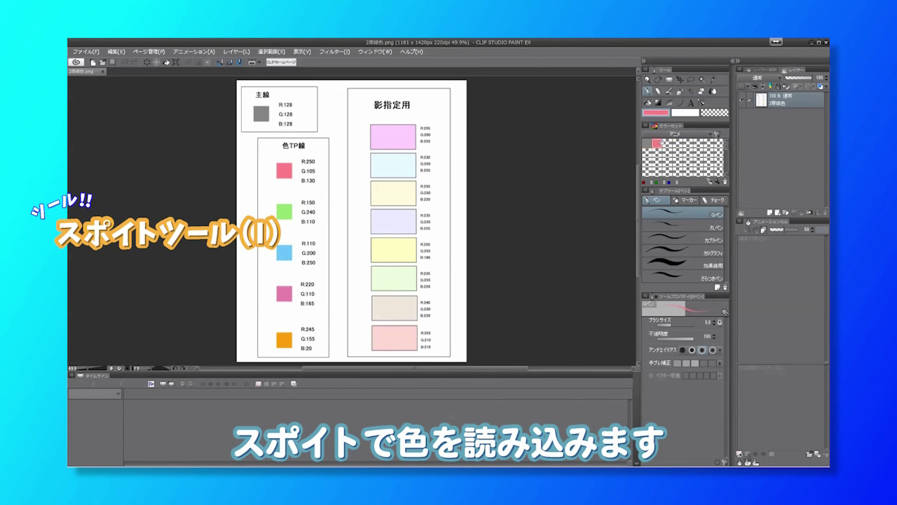
click(292, 210)
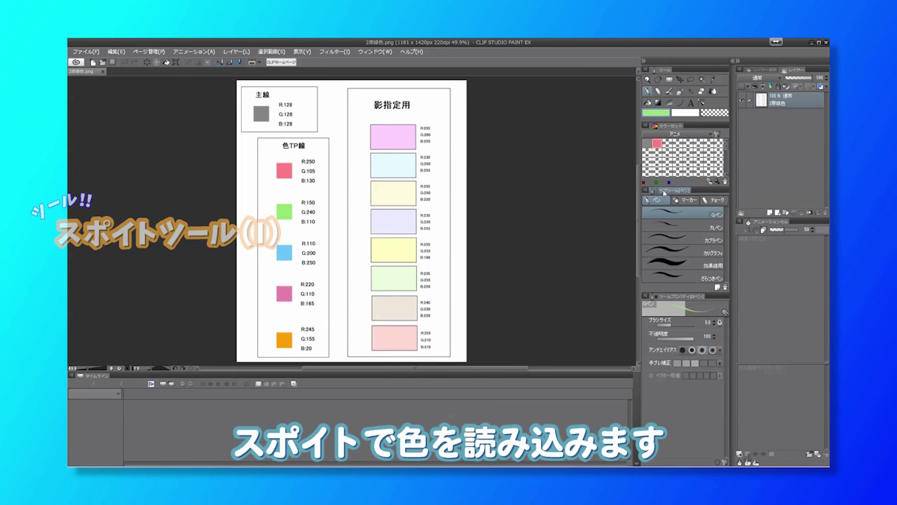
click(667, 144)
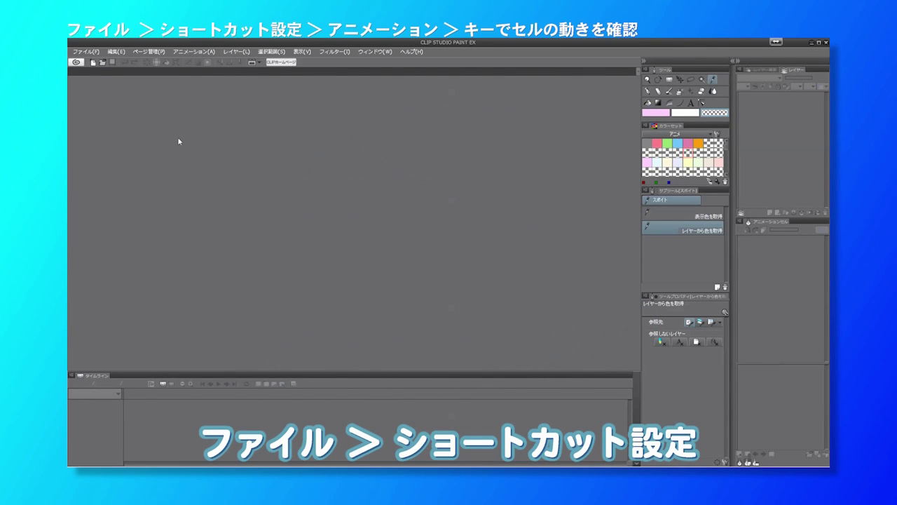
In the shortcut settings, assign Alt+2 to the アニメーション command キーでセルの動きを確認
click(92, 54)
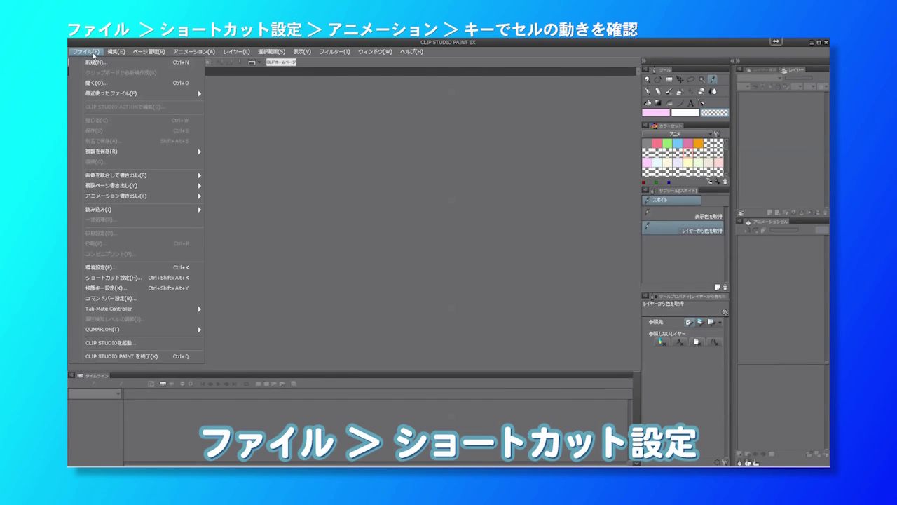
click(142, 277)
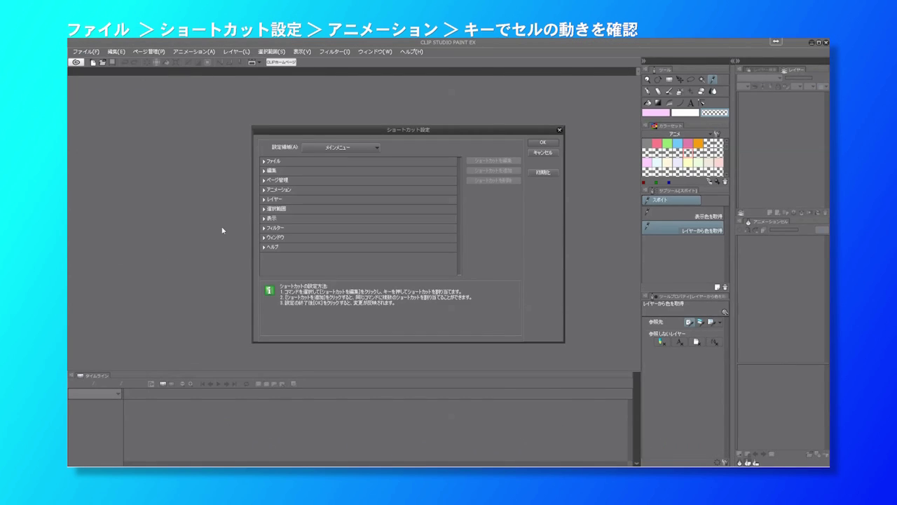
click(263, 190)
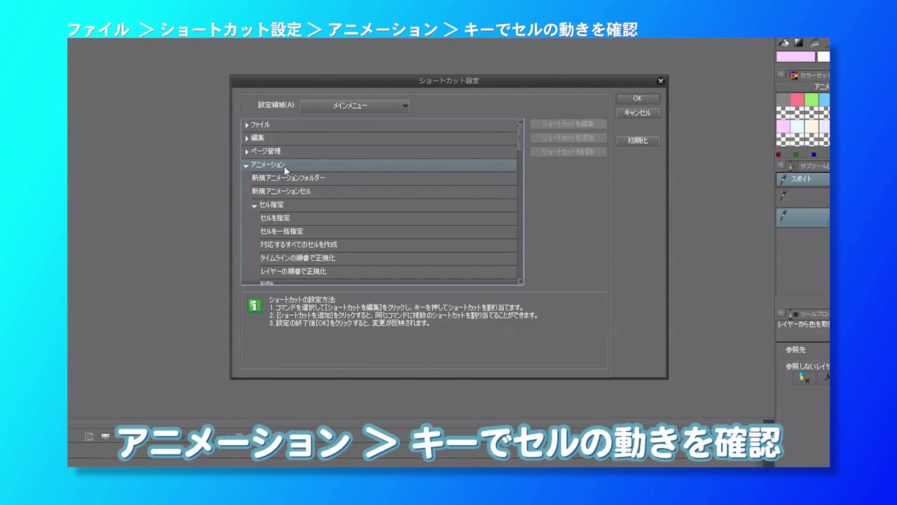
drag(523, 136, 521, 236)
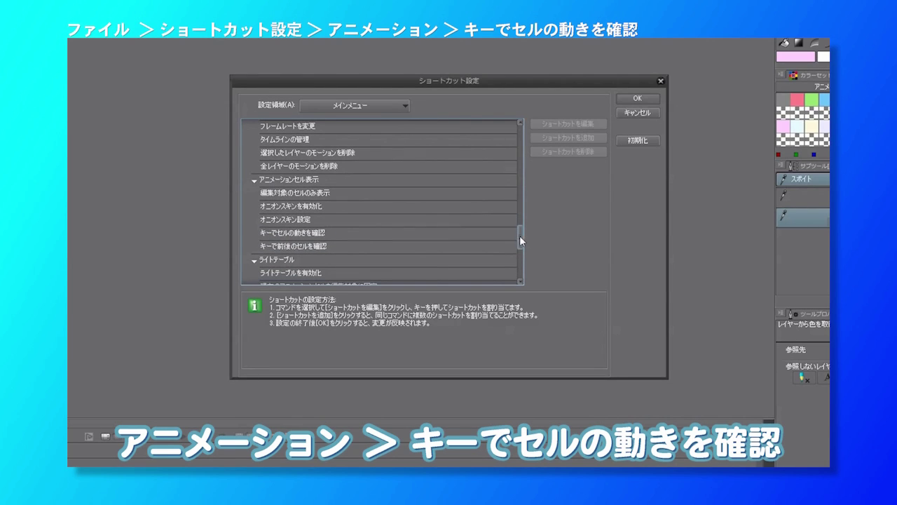
double_click(464, 233)
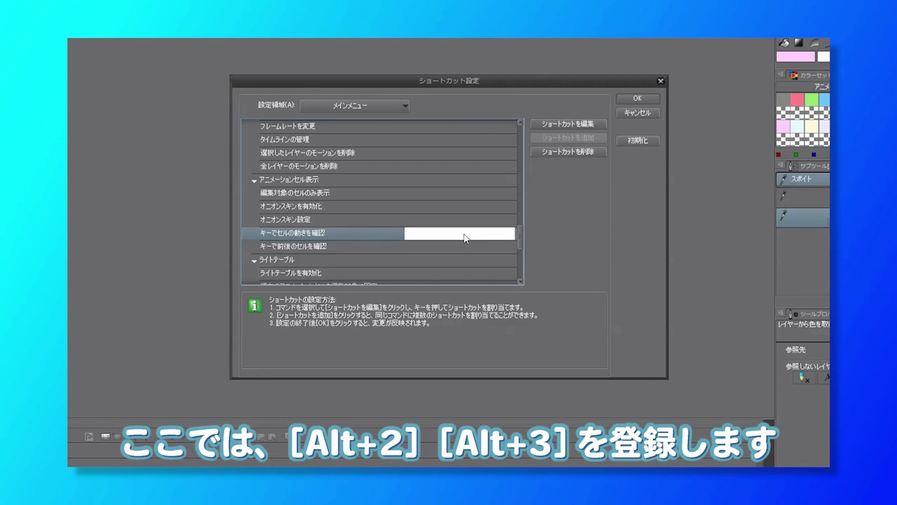
key(alt+2)
click(550, 227)
Add Alt+3 as a second shortcut for キーでセルの動きを確認 and save the shortcut settings
click(568, 137)
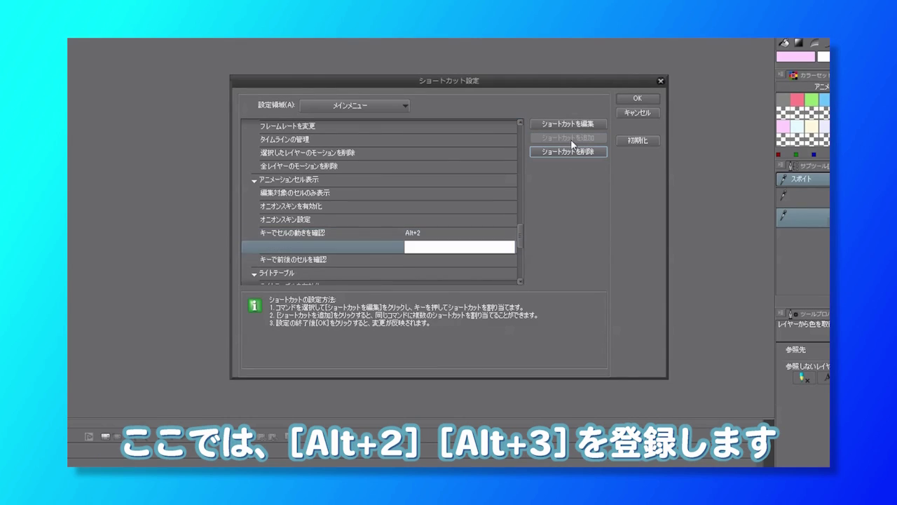
key(alt+3)
click(569, 240)
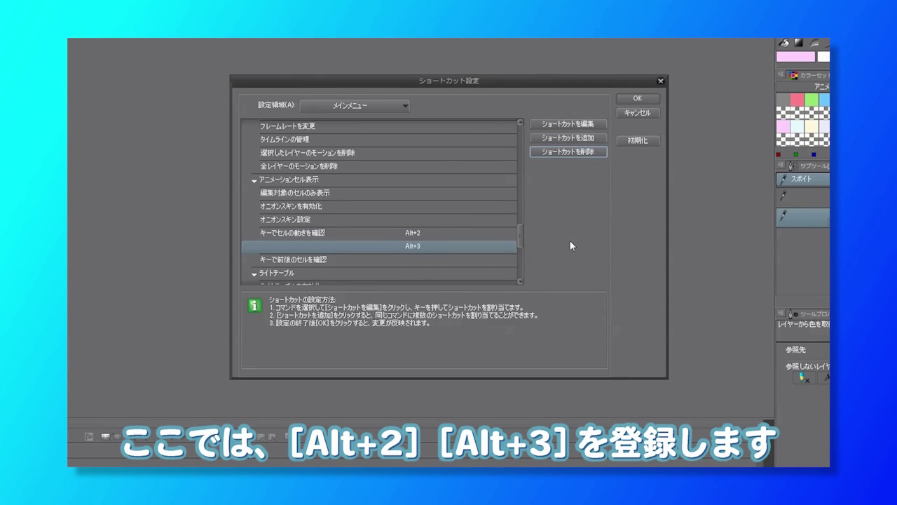
click(639, 99)
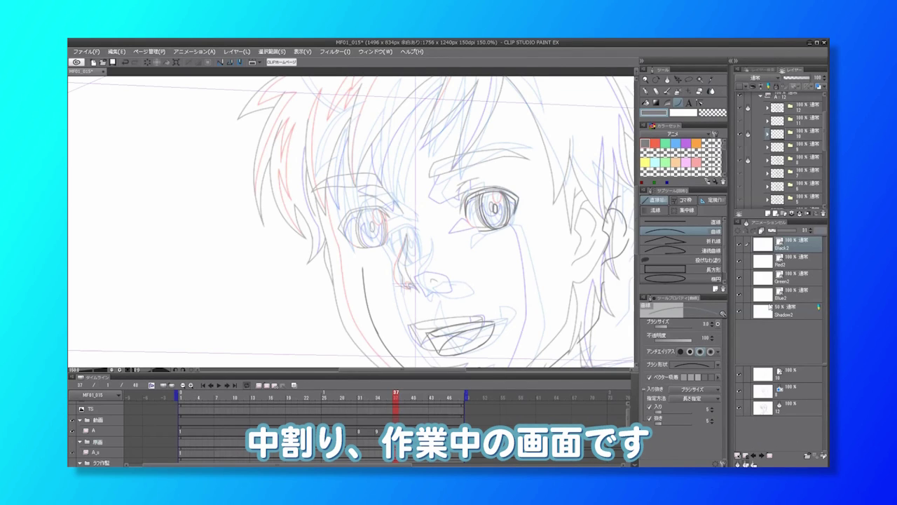
Flip repeatedly between the second and third light table drawings of MF01_015 to check the in-between's movement
key(alt+2)
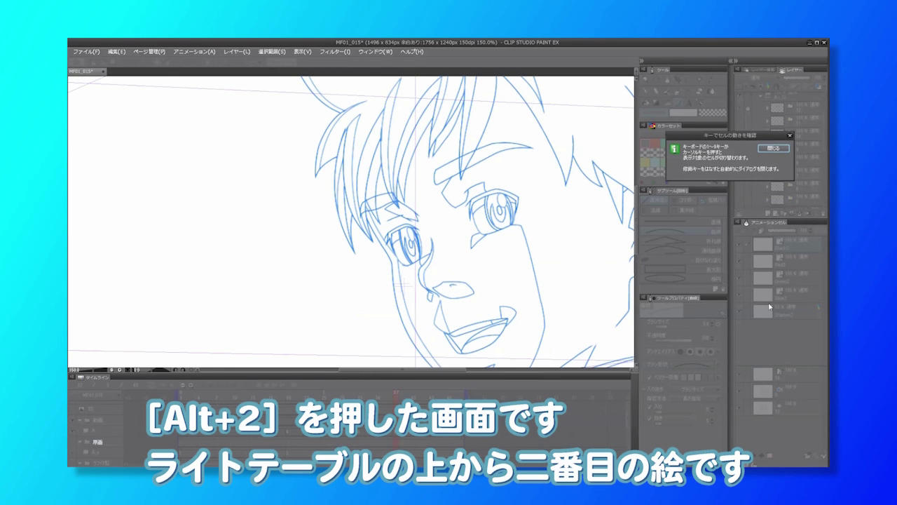
key(alt+3)
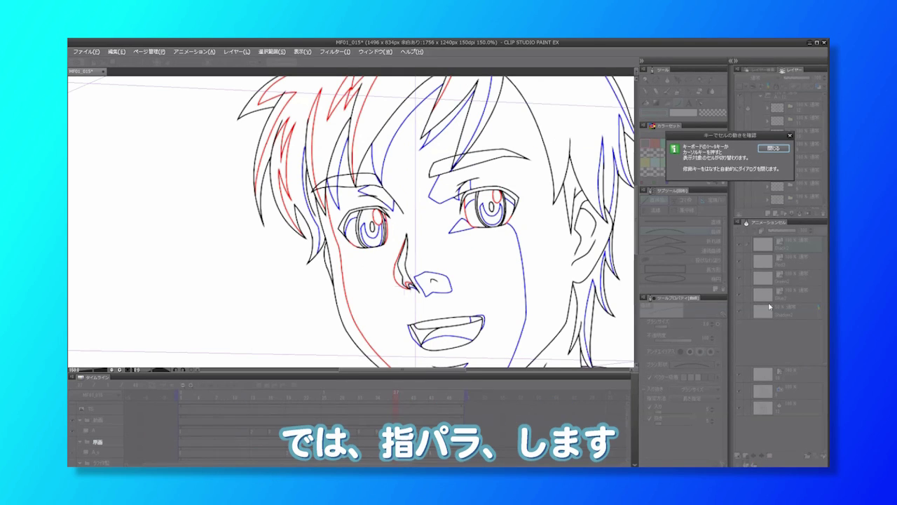
key(alt+2)
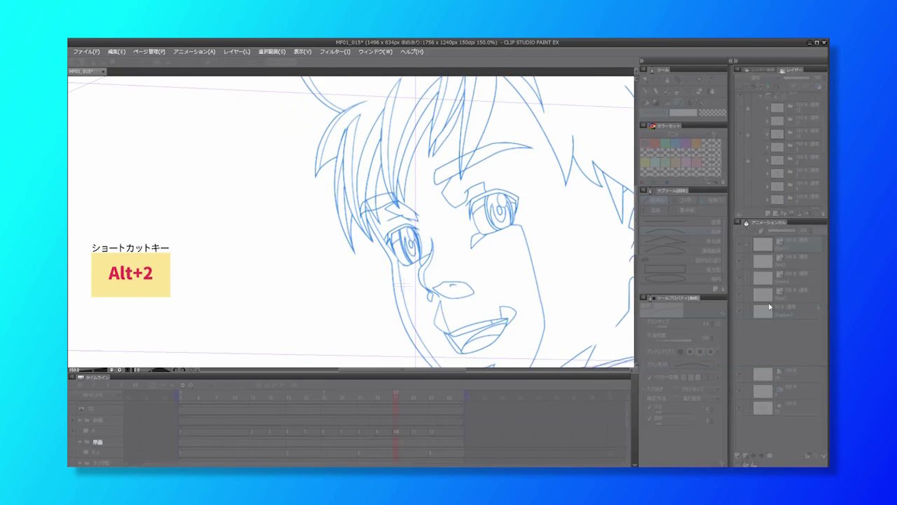
key(alt+3)
key(alt+2)
key(alt+3)
key(alt+2)
key(alt+3)
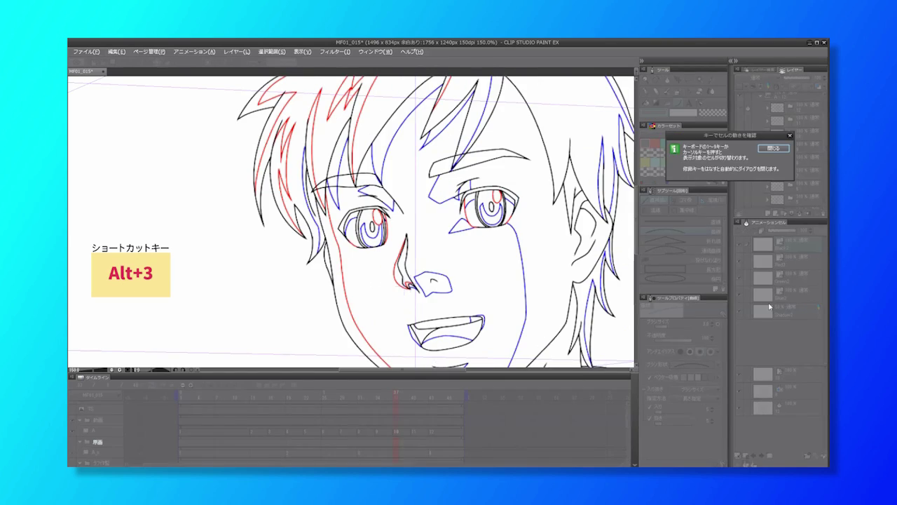
key(alt+2)
key(alt+3)
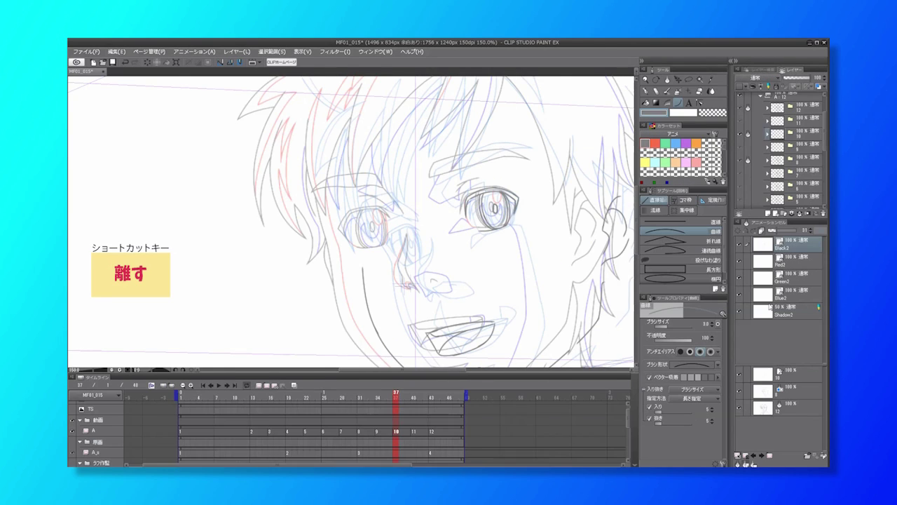